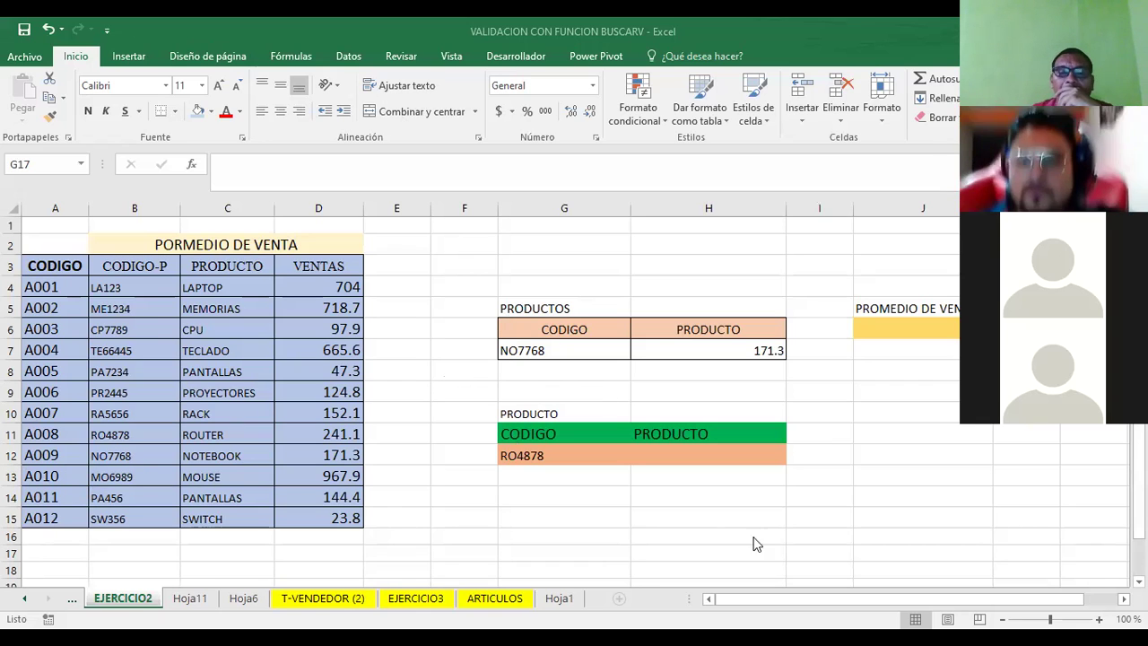
# - Check the RO4878 lookup formula returning 171.3, then switch to the viernes presentation in PowerPoint
pyautogui.click(570, 456)
pyautogui.click(695, 456)
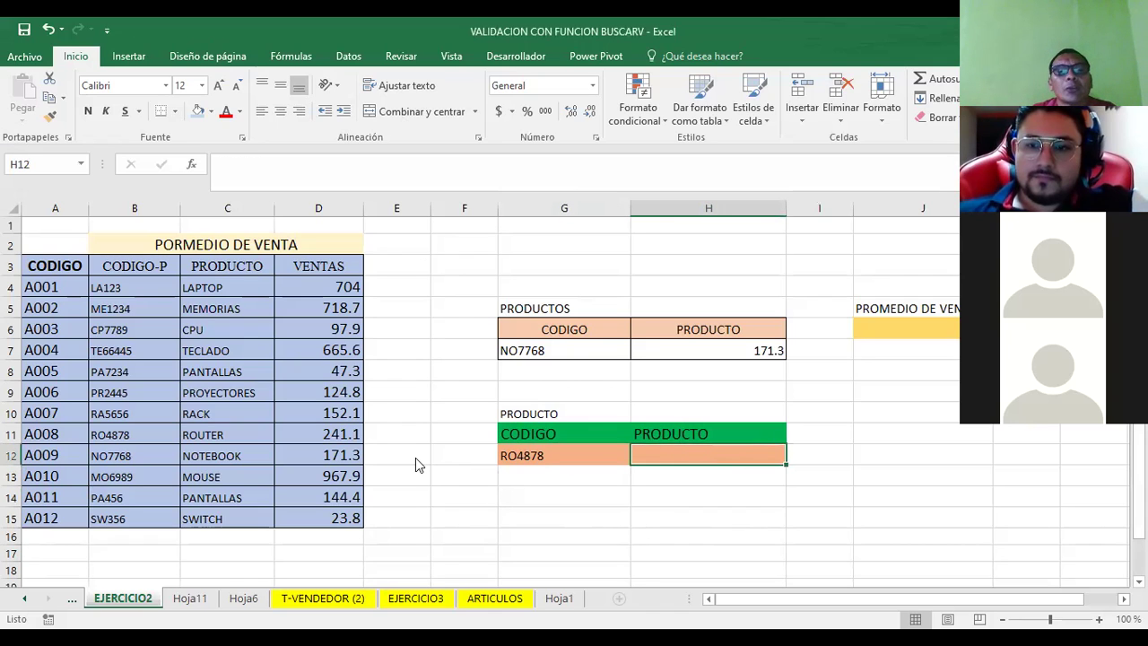
pyautogui.click(672, 358)
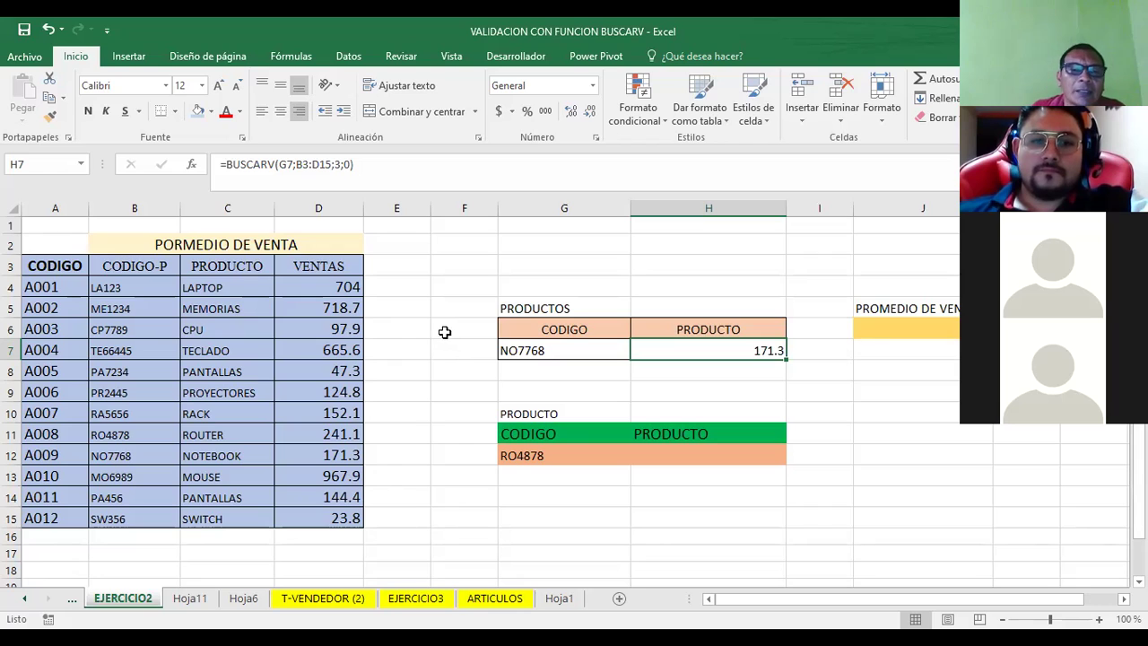
pyautogui.click(37, 249)
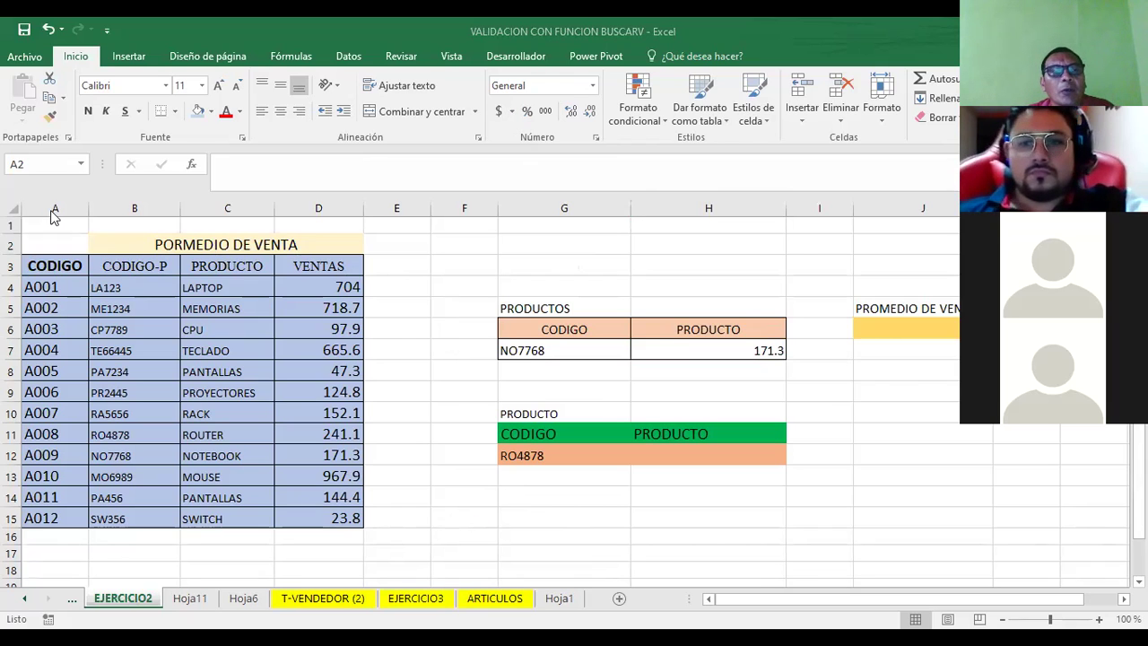
pyautogui.hotkey('alt', 'Tab')
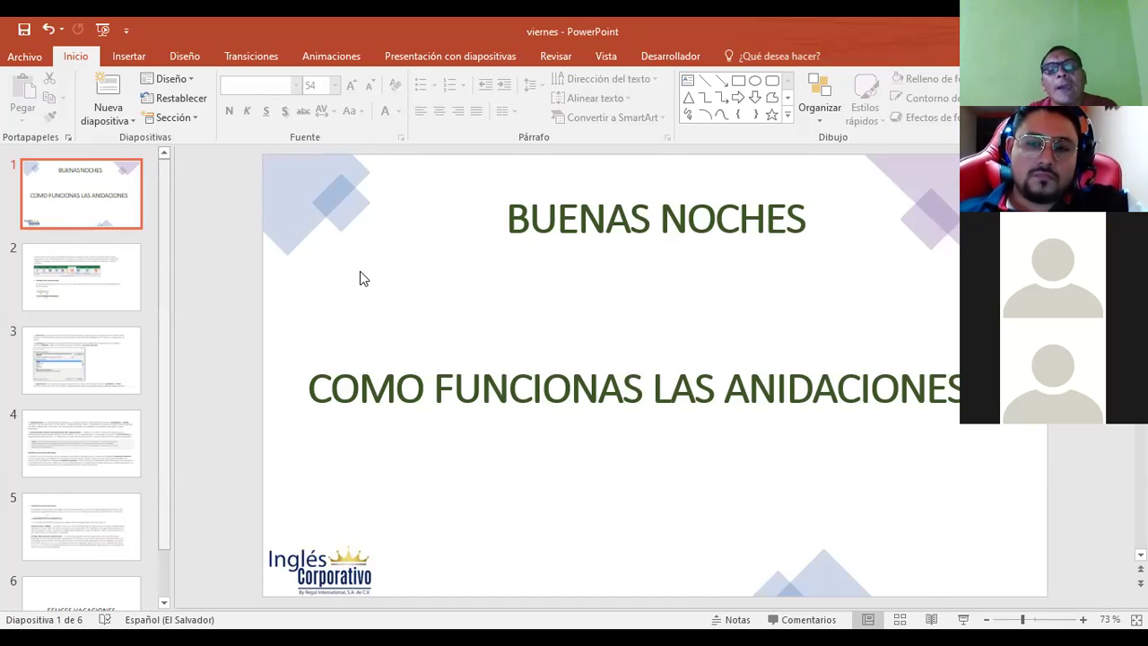
# - Start the viernes slideshow from its BUENAS NOCHES title slide
pyautogui.press('F5')
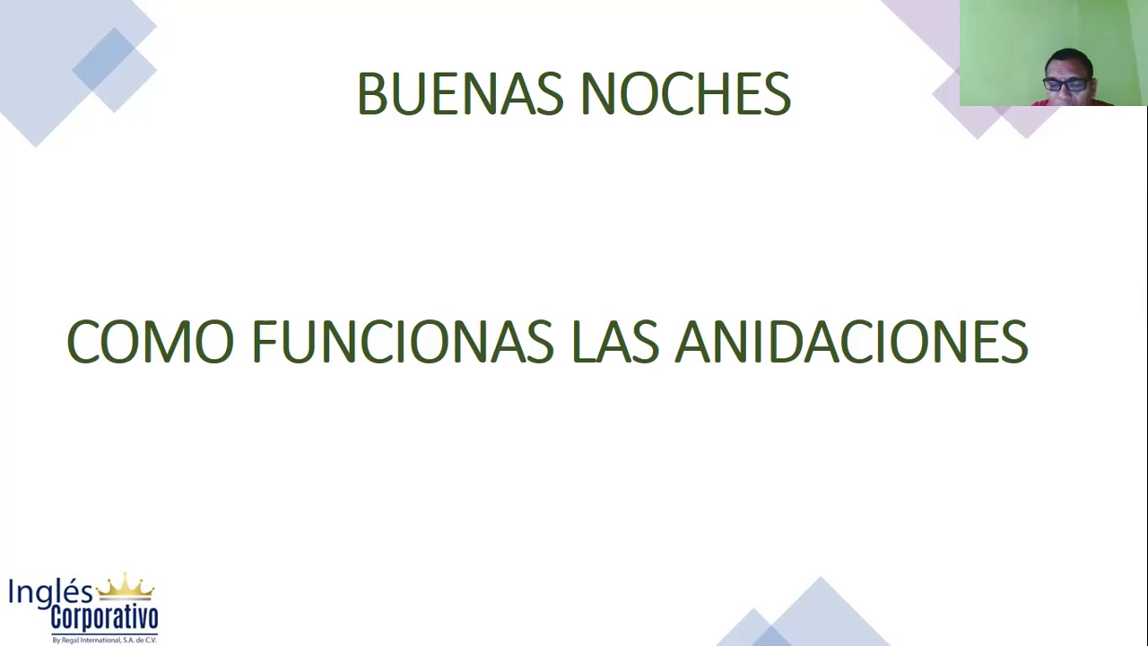
# - Advance to the slide defining Excel functions with the REDONDEAR(A10,2) example
pyautogui.press('Right')
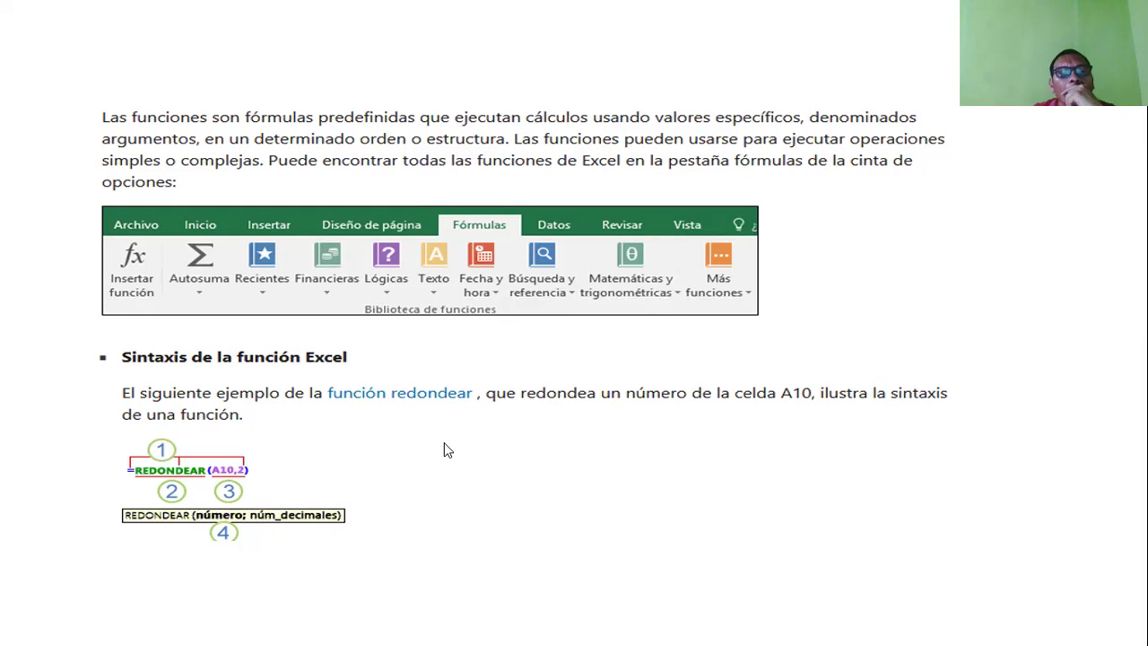
# - Scroll to the notes on function structure, the function name and the Insert Function dialog
pyautogui.scroll(-5, 444, 442)
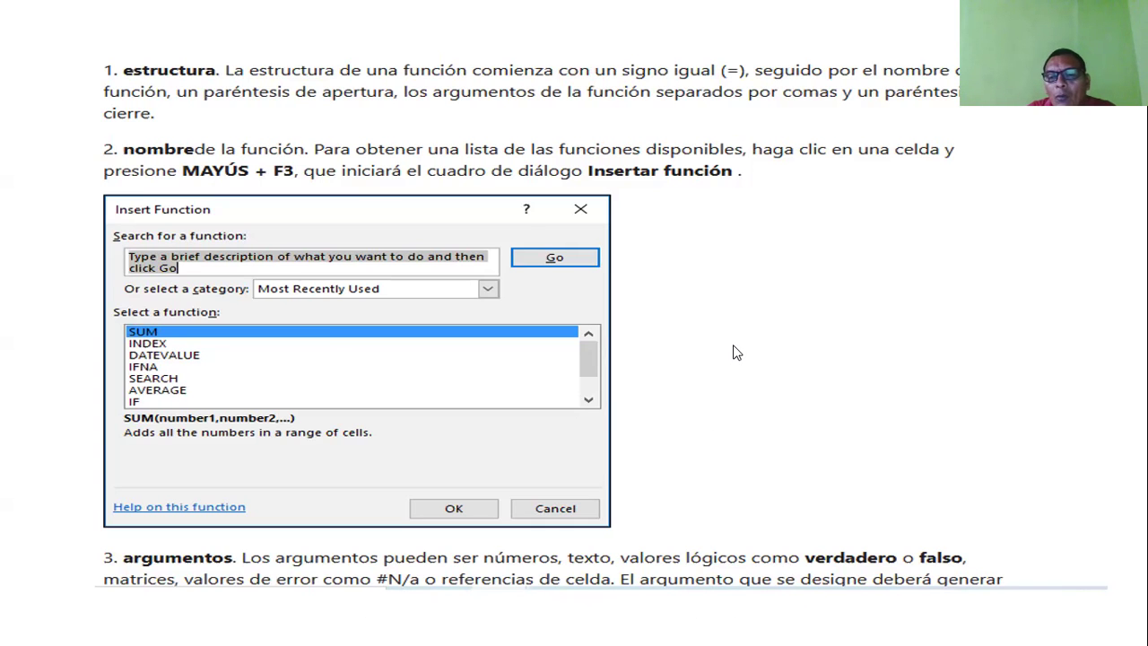
# - Scroll down to the argument tooltip notes and the 'Escribir funciones de Excel' section
pyautogui.scroll(-5, 732, 351)
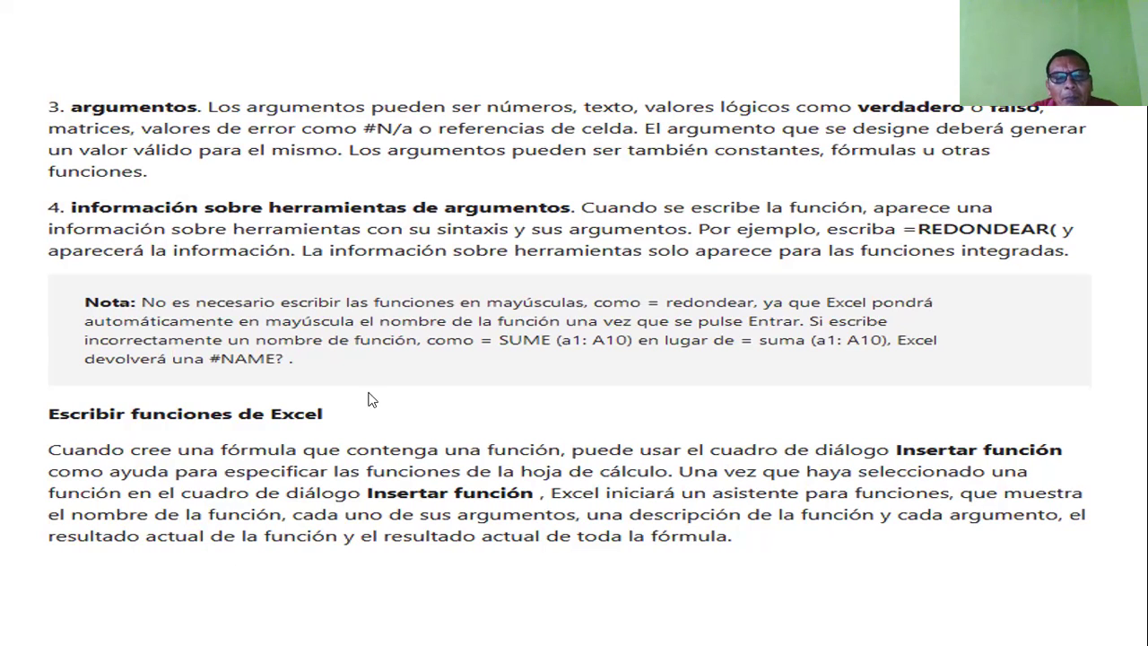
# - Advance to the 'Anidar funciones de Excel' slide with the nested IF(AVERAGE) example
pyautogui.click(661, 451)
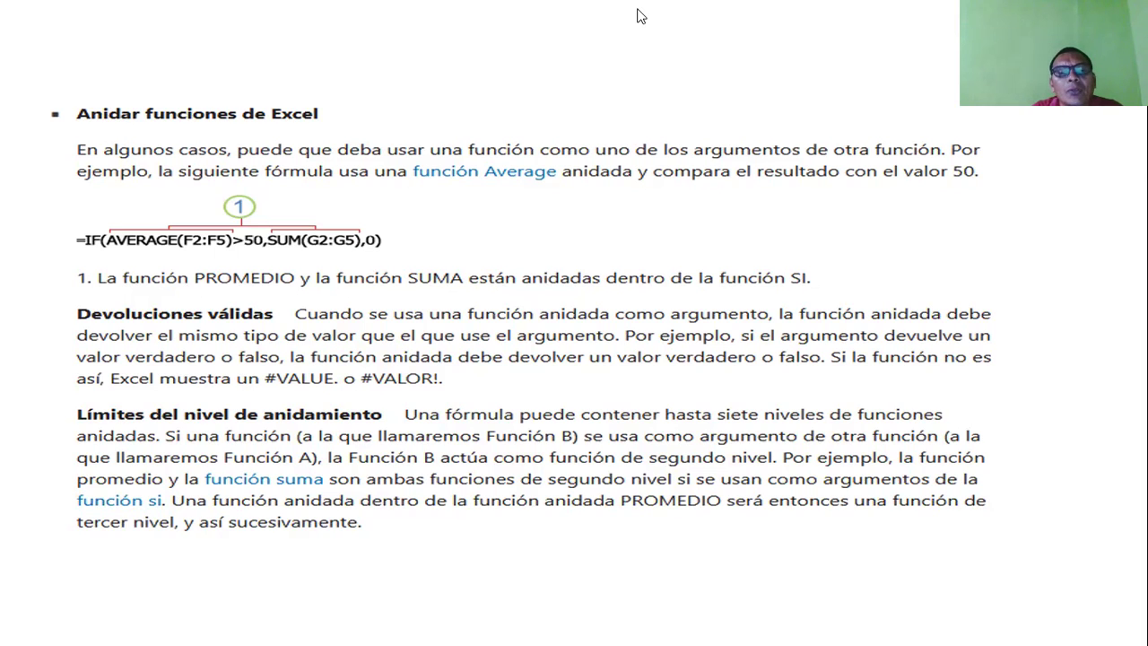
# - Return to Excel's CONSULTA DE BASE sheet and select B8 to view its CONCATENAR label formula
pyautogui.hotkey('alt', 'Tab')
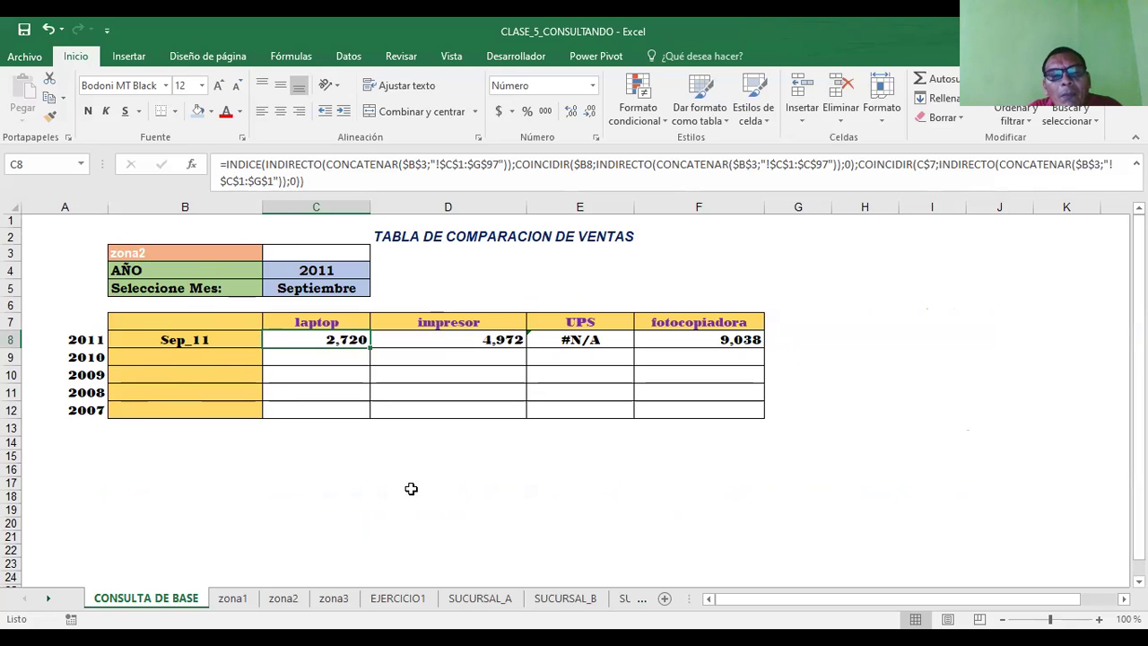
pyautogui.click(398, 600)
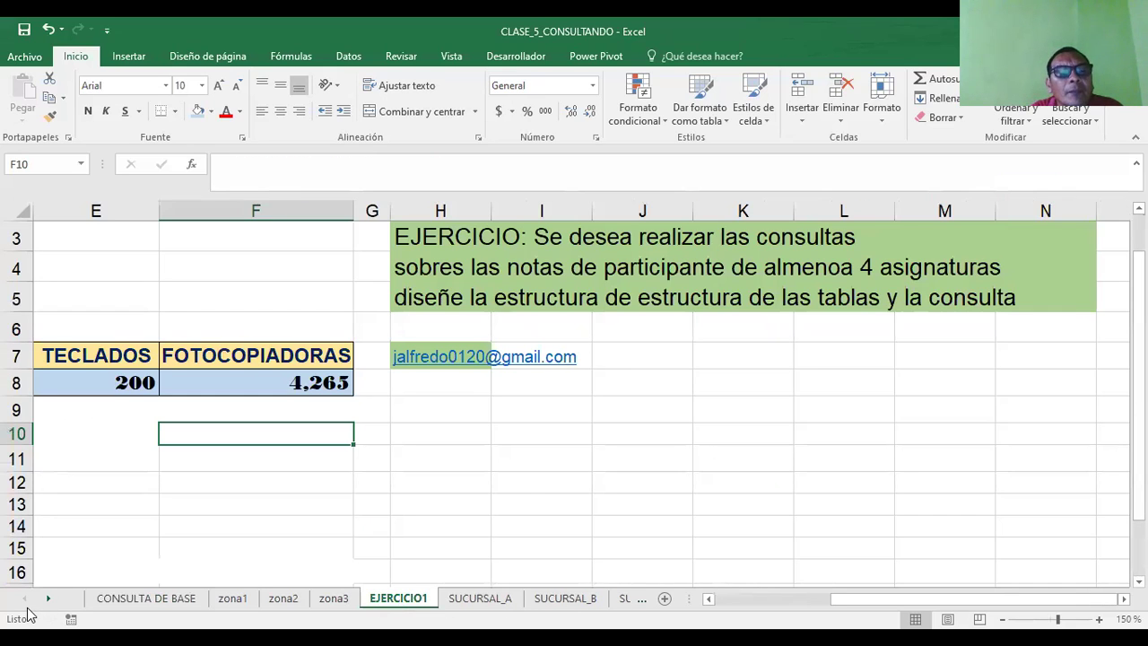
pyautogui.click(135, 603)
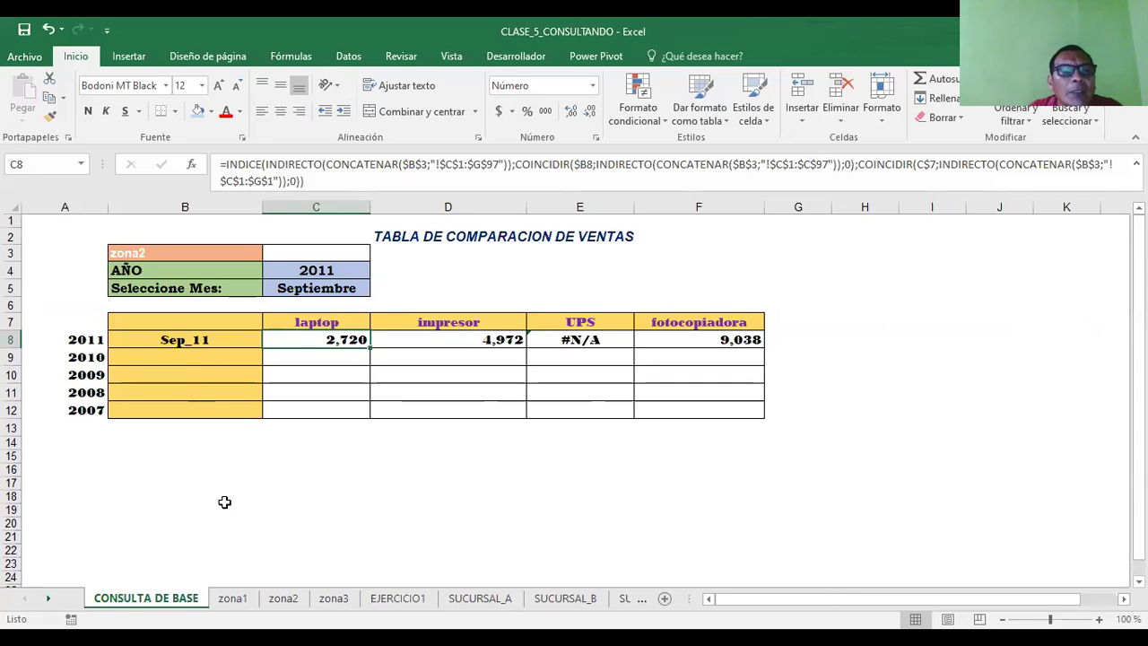
pyautogui.click(223, 506)
pyautogui.click(165, 338)
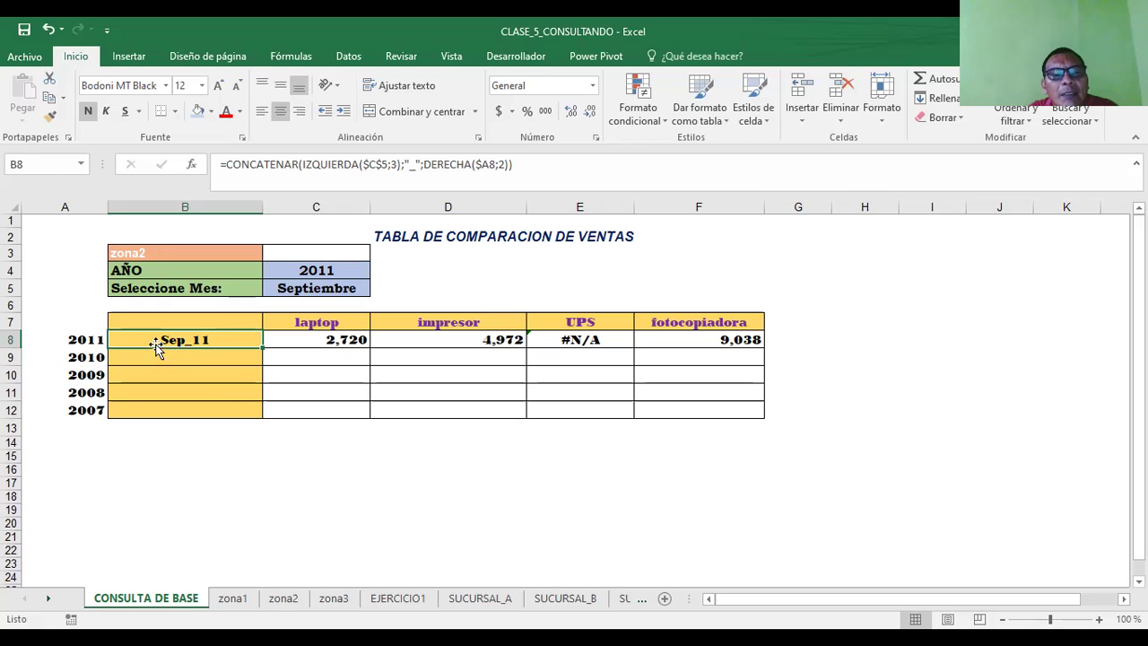
# - Choose Junio in the C5 month dropdown so B8 reads Jun_11
pyautogui.click(328, 291)
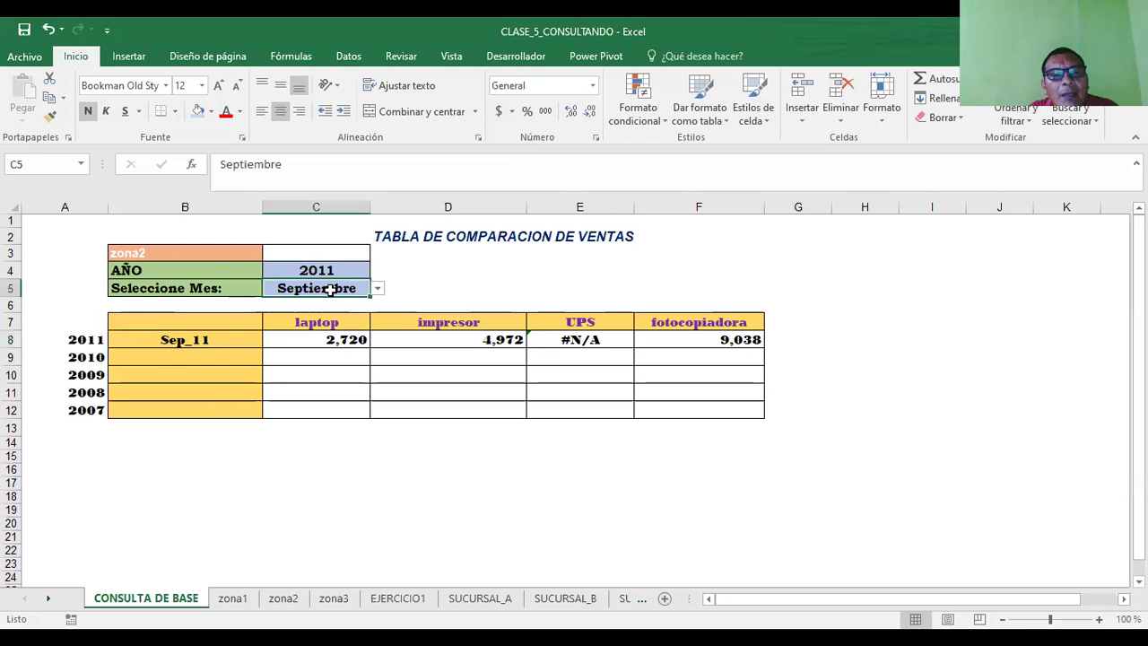
pyautogui.click(378, 289)
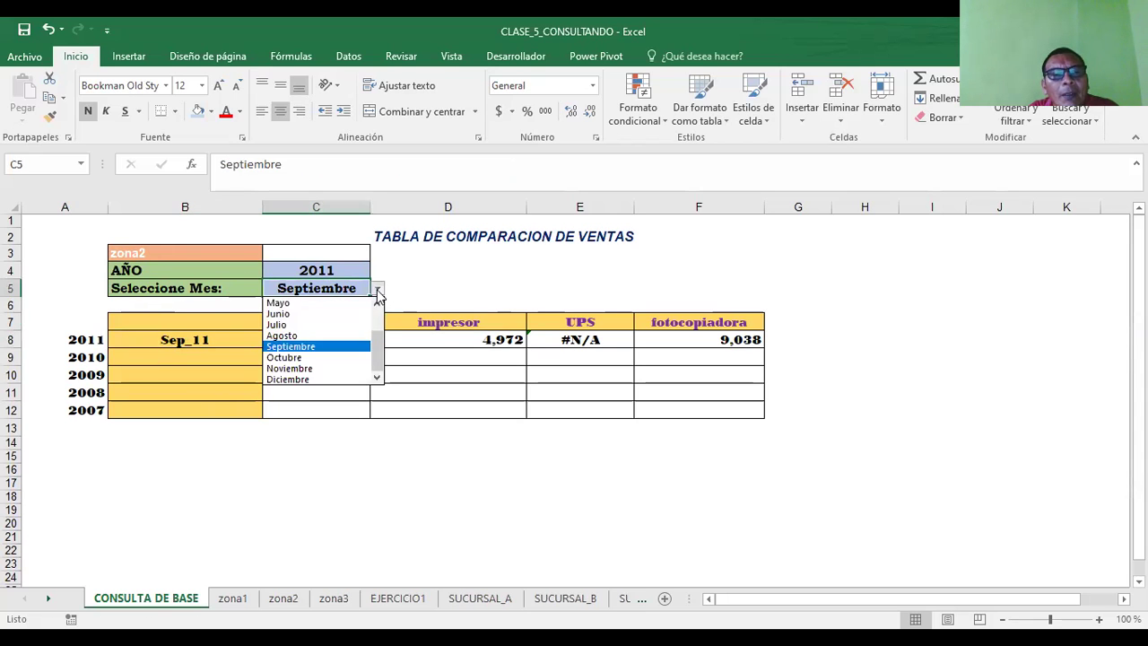
pyautogui.click(301, 313)
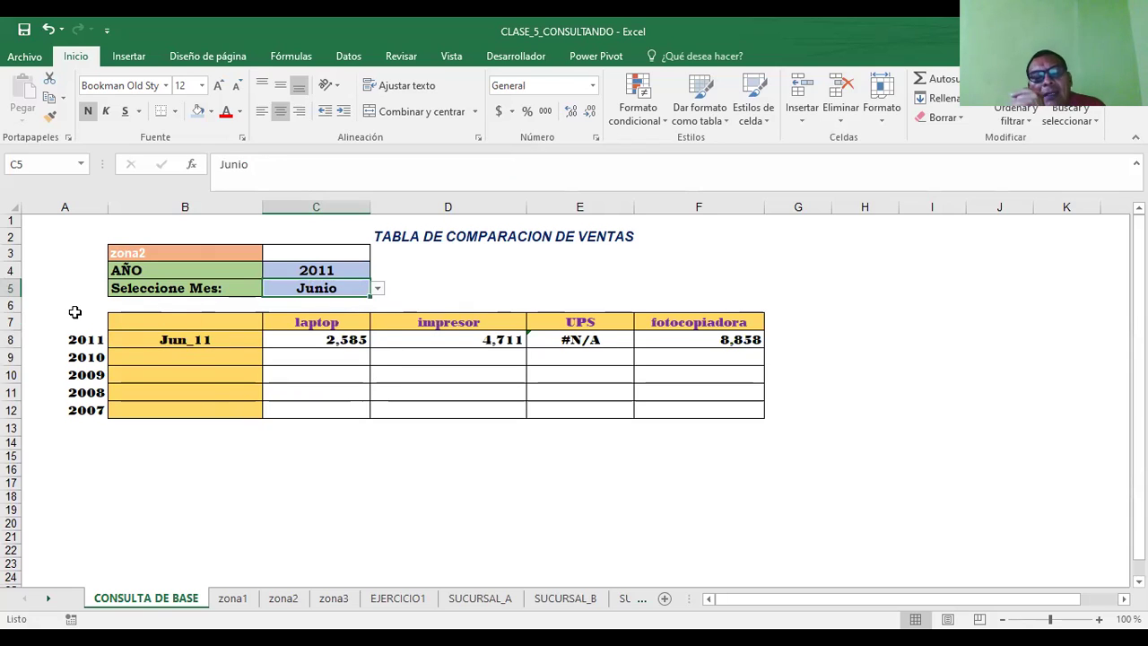
pyautogui.click(315, 269)
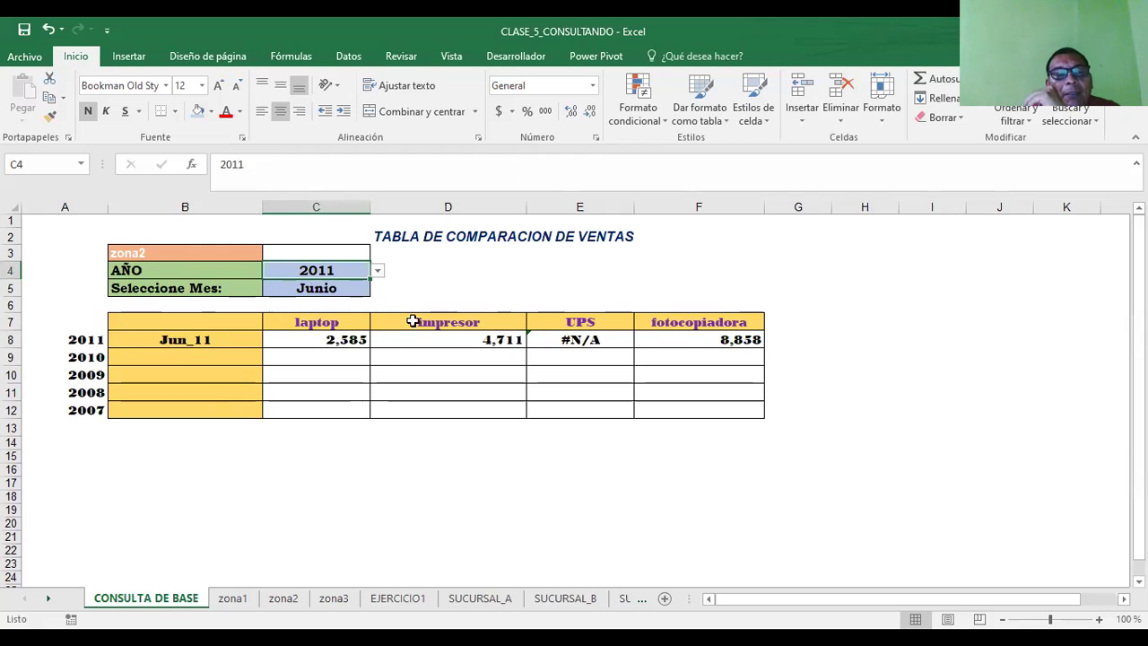
pyautogui.click(198, 341)
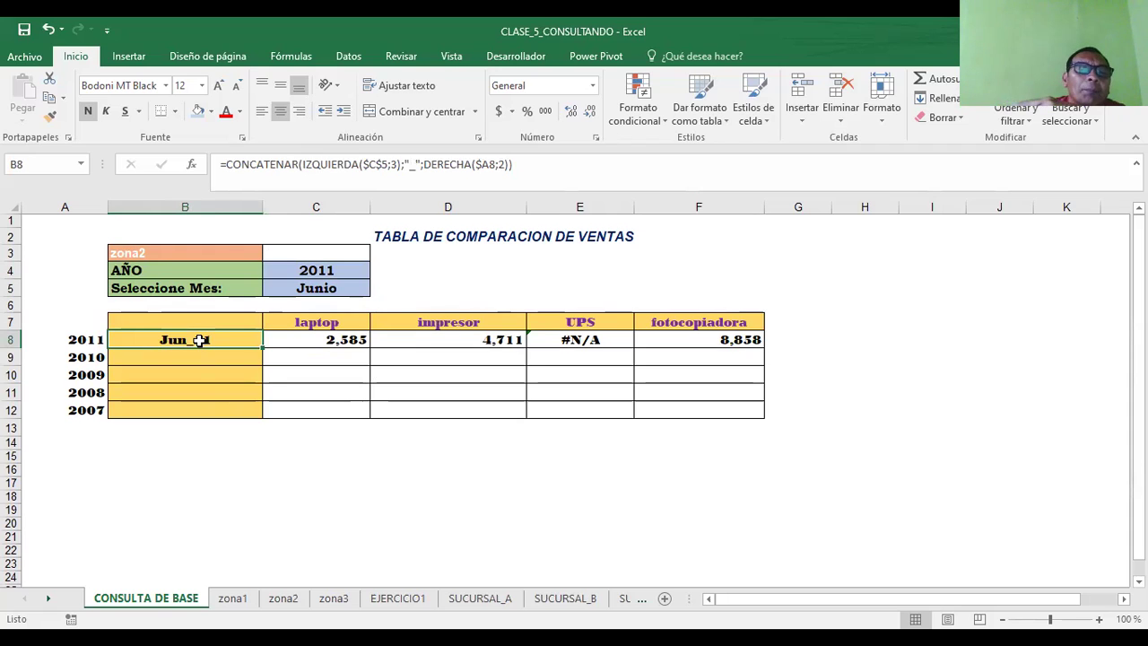
# - Replace the underscore with a hyphen in B8's CONCATENAR formula so it shows Jun-11
pyautogui.click(411, 167)
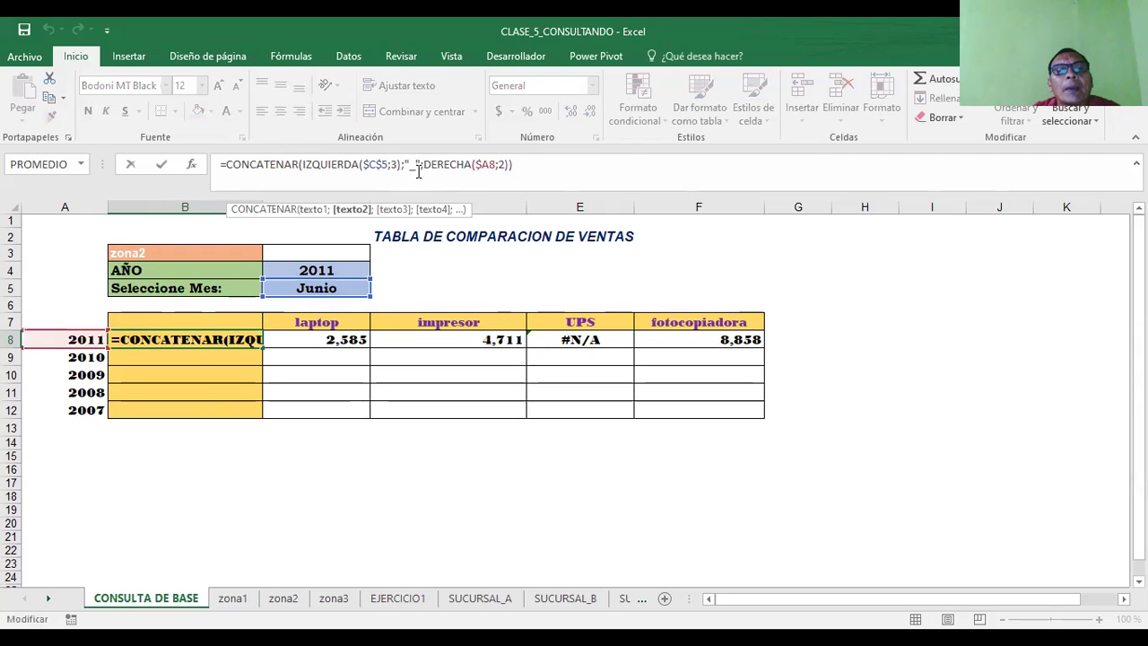
pyautogui.click(414, 167)
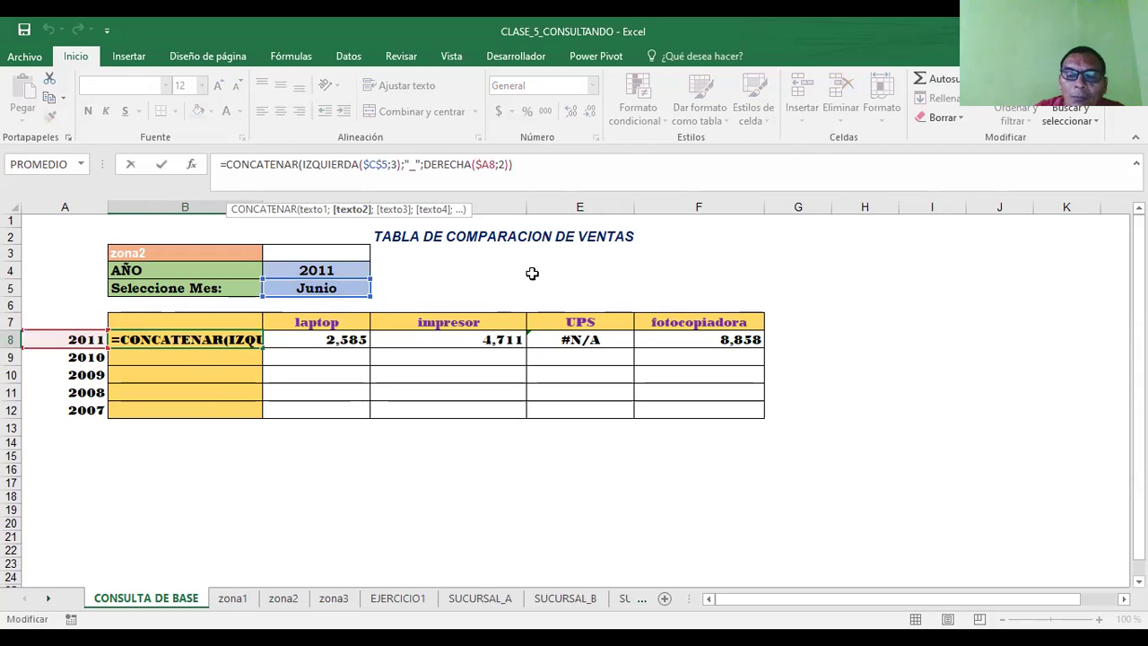
pyautogui.press('BackSpace')
pyautogui.write('-')
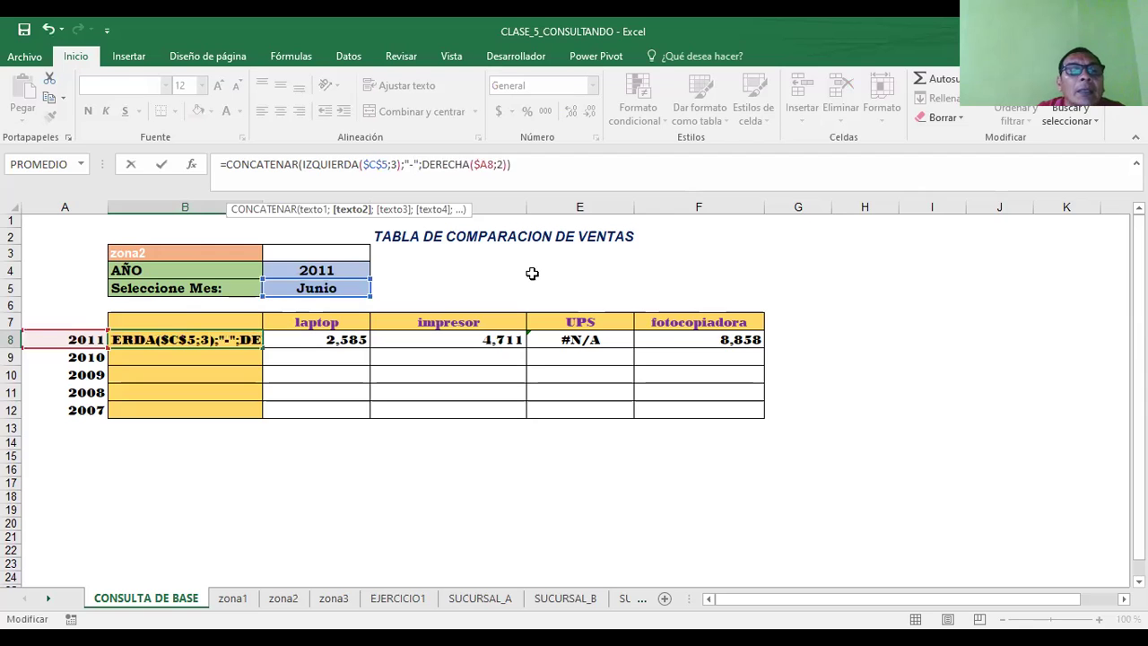
pyautogui.press('Return')
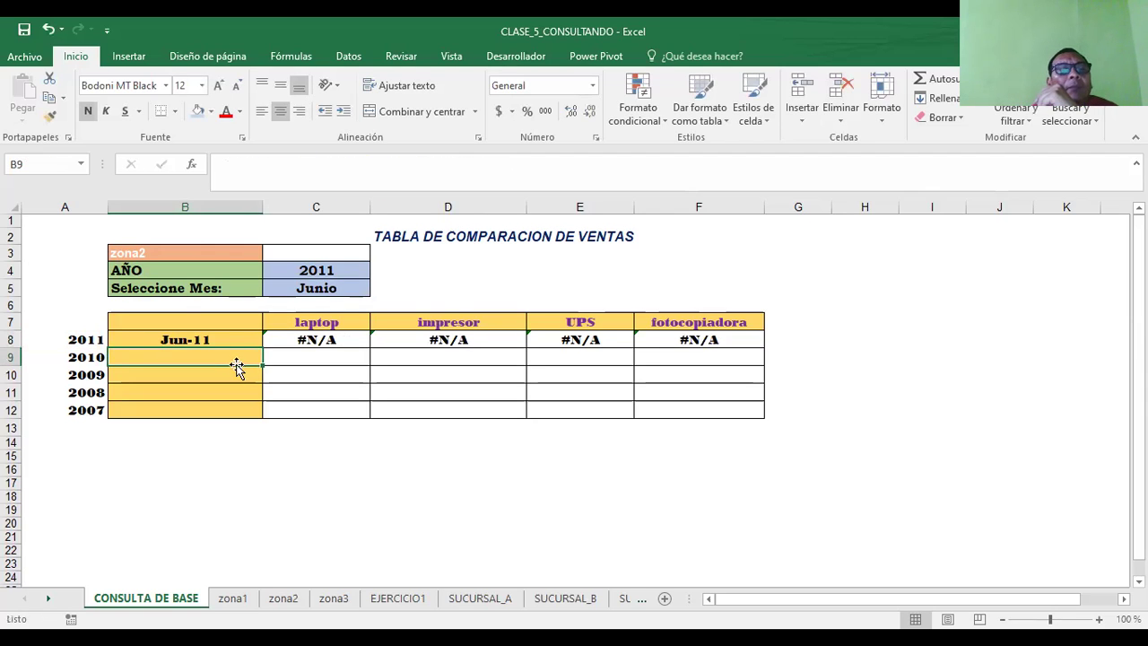
pyautogui.click(224, 339)
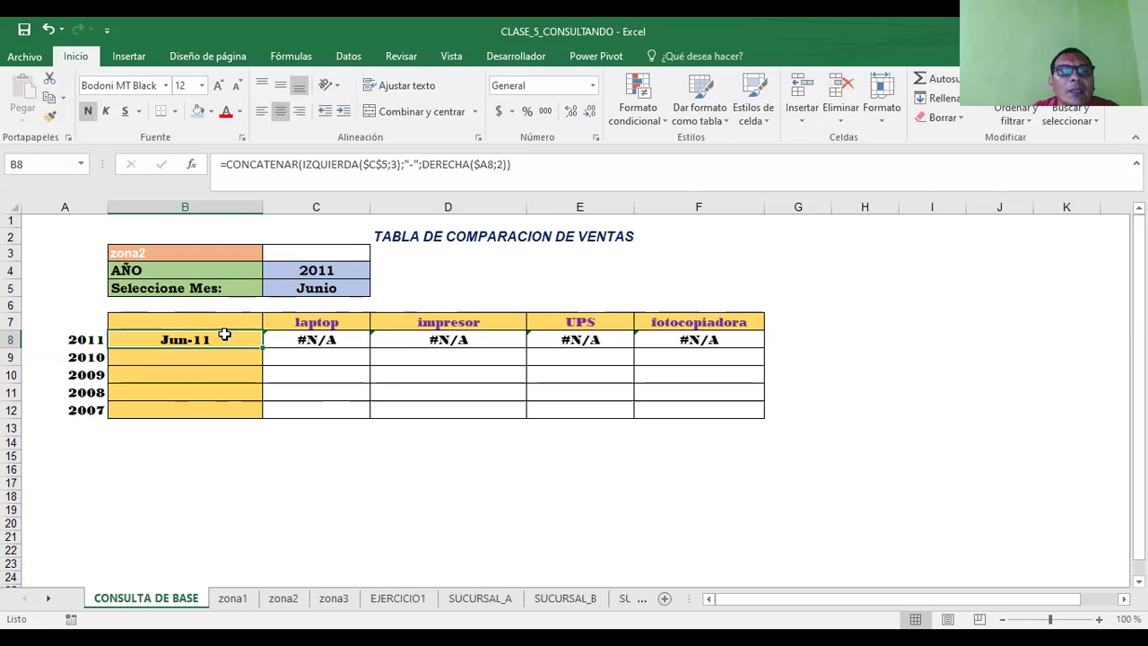
# - Change the C5 month to Mayo, then to Octubre
pyautogui.click(296, 288)
pyautogui.click(378, 289)
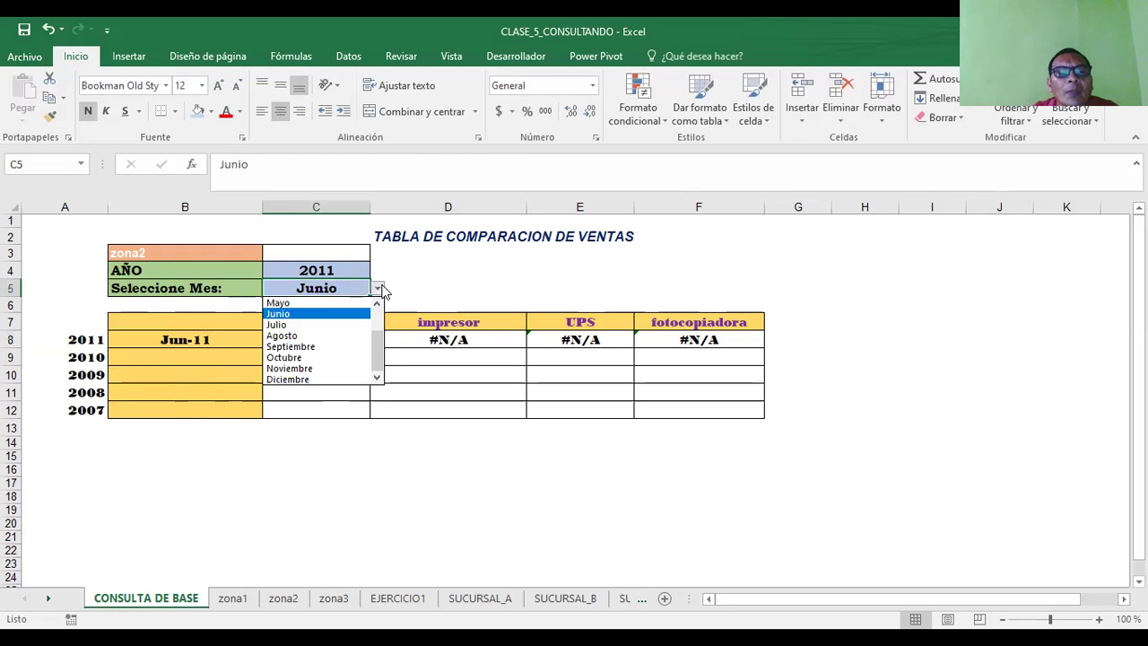
pyautogui.click(292, 303)
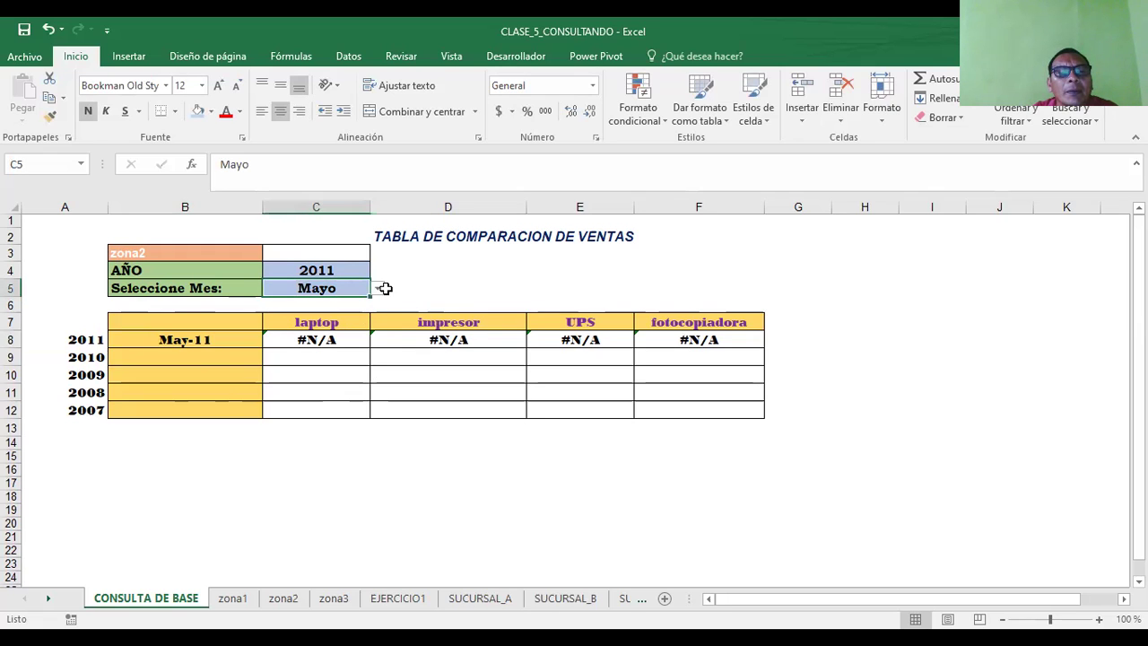
pyautogui.click(378, 289)
pyautogui.click(314, 356)
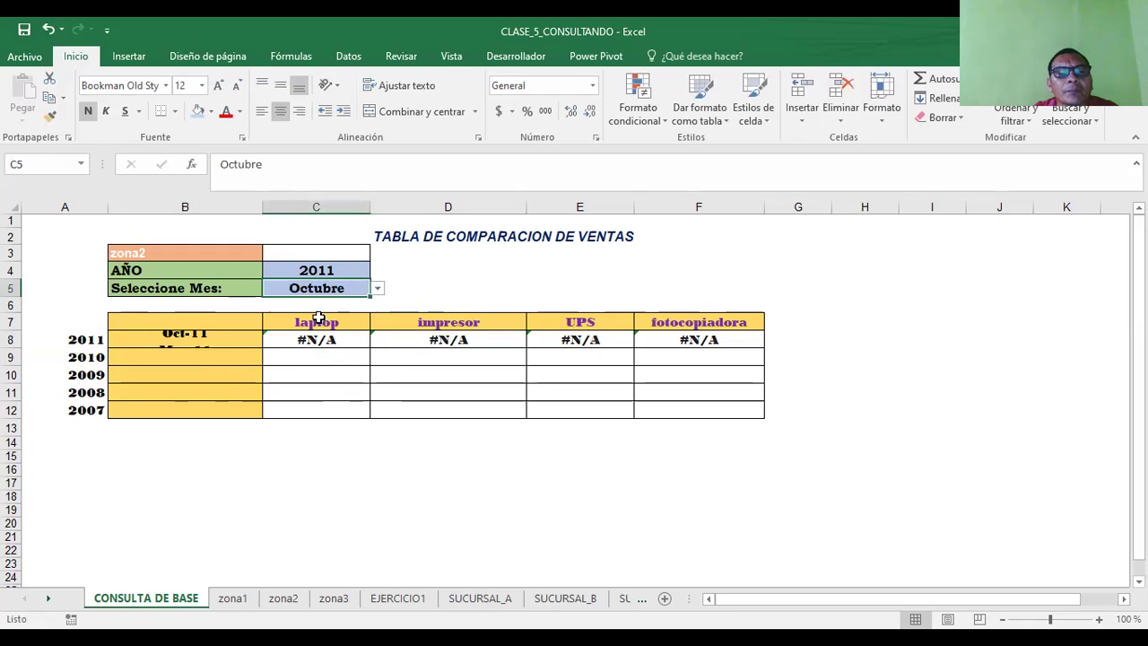
# - Set the C4 comparison year to 2007, then to 2014
pyautogui.click(350, 267)
pyautogui.click(378, 271)
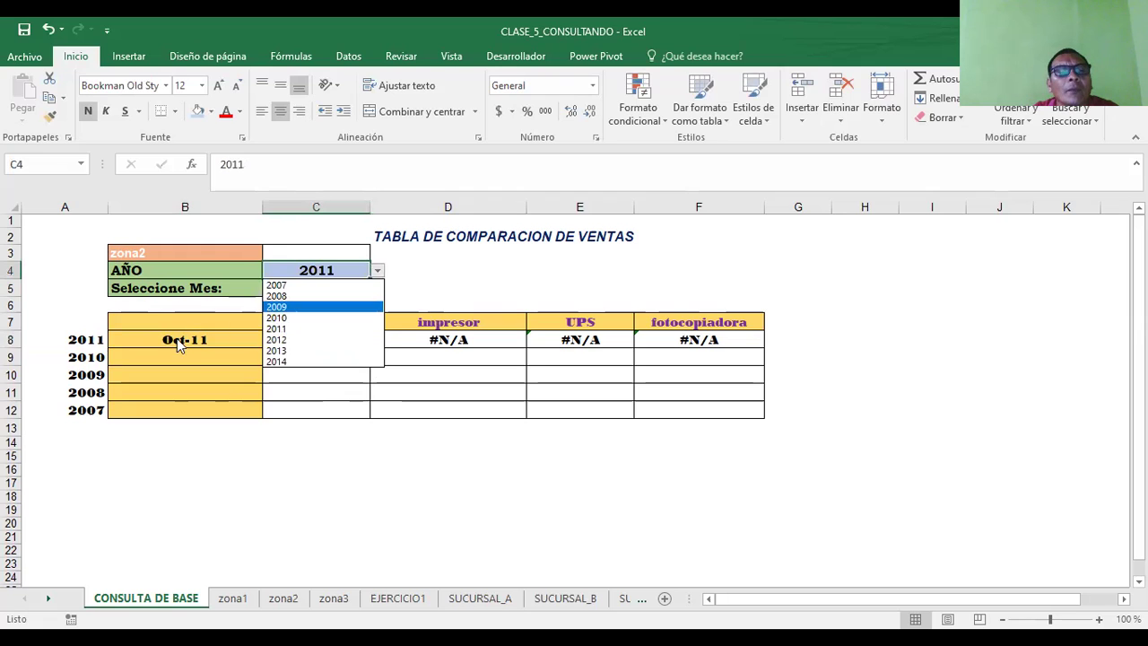
pyautogui.click(296, 285)
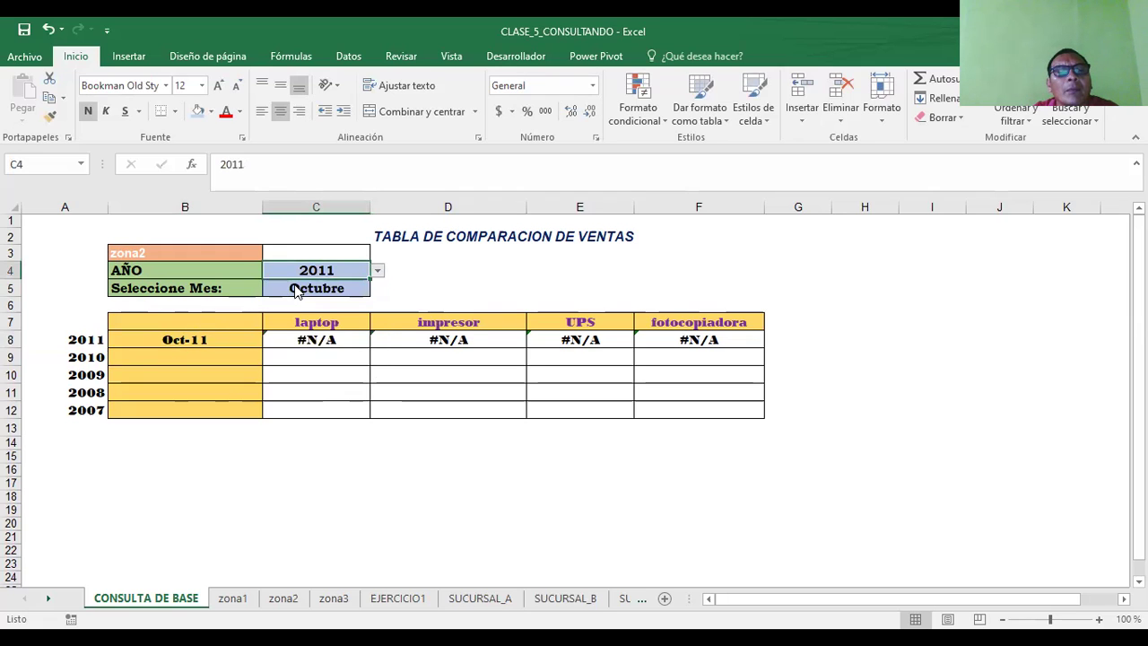
pyautogui.click(378, 271)
pyautogui.click(296, 364)
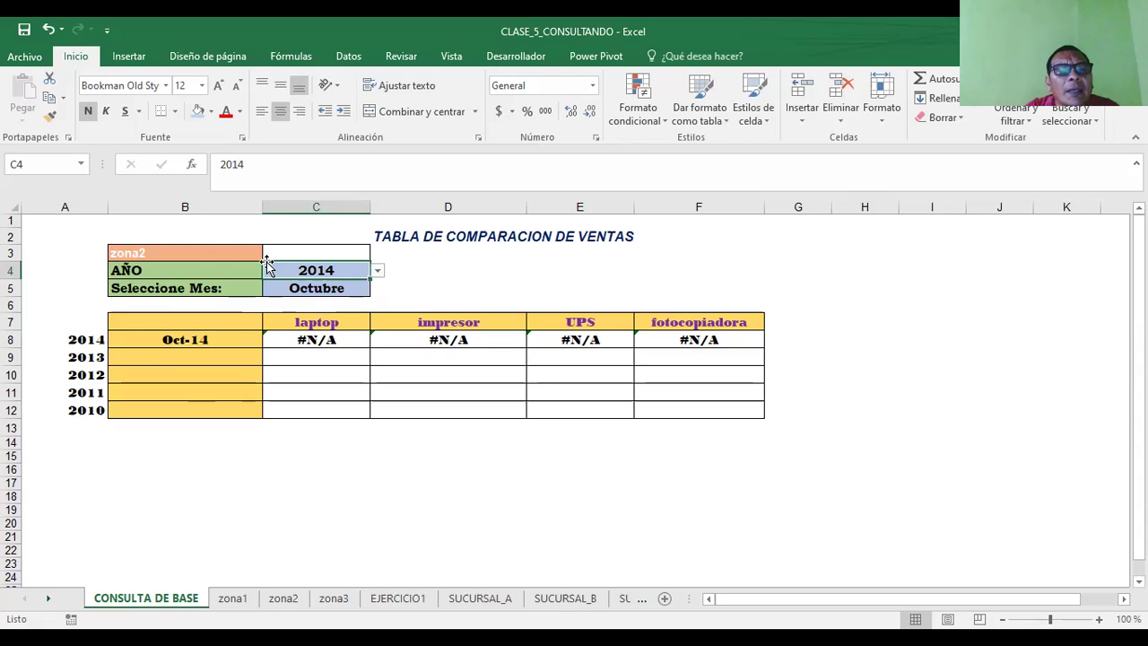
# - Check the zone name in B3 and the year in C4, then move to the zona1 data sheet
pyautogui.click(200, 252)
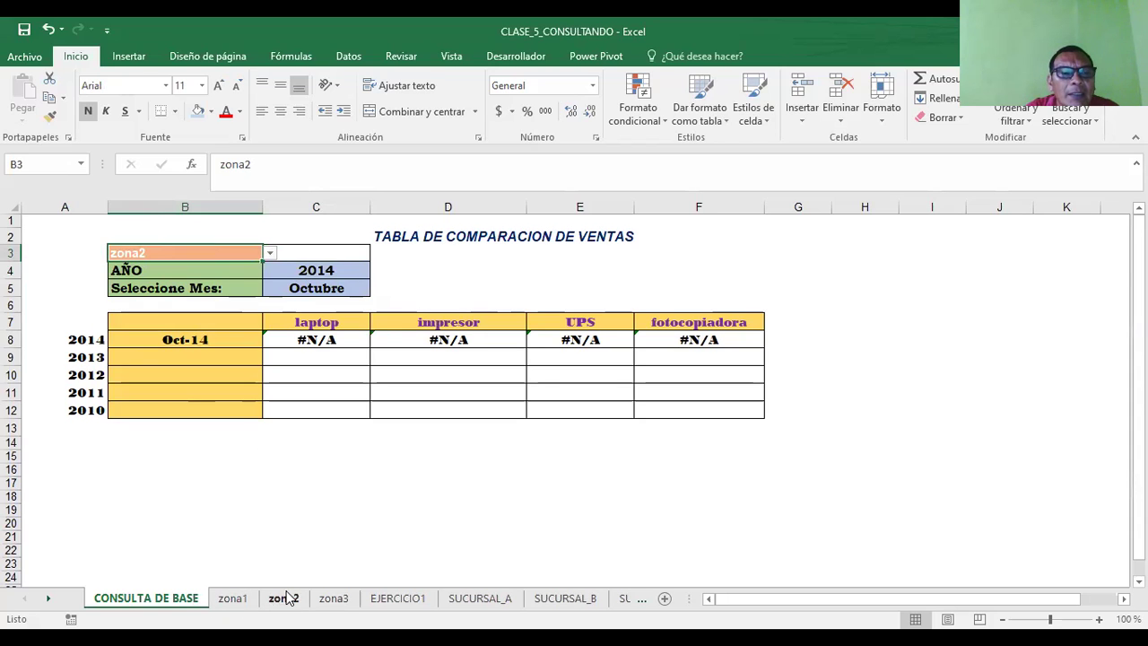
pyautogui.click(306, 270)
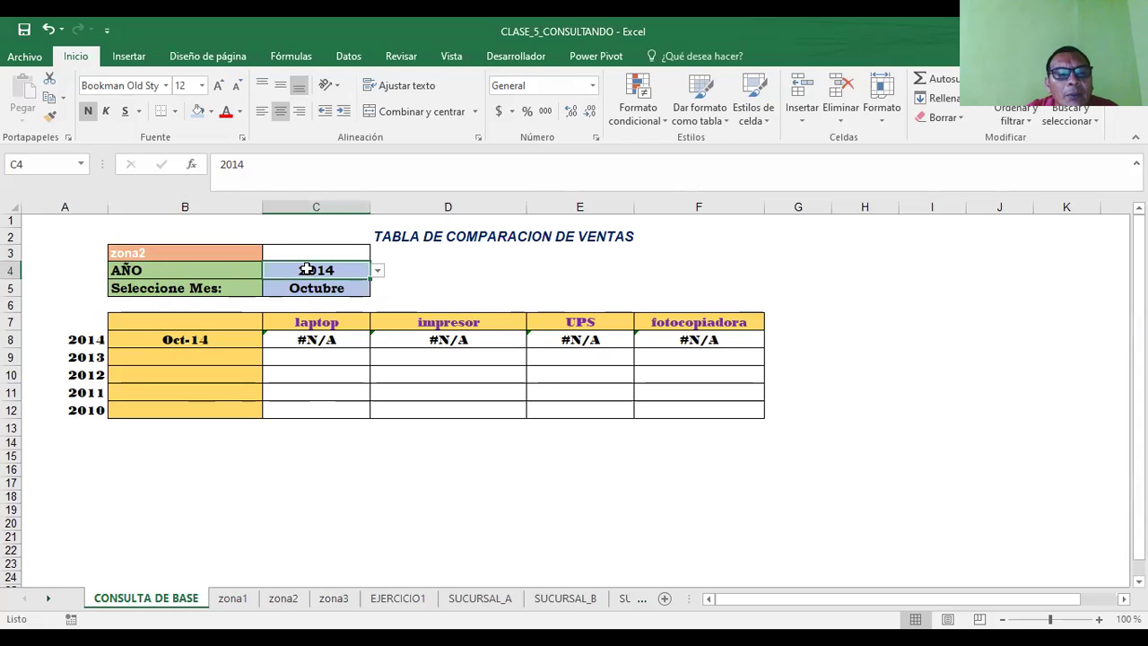
pyautogui.click(226, 606)
# - On zona1, inspect the CONCATENAR Fecha formula in C2 alongside the Año and Mes cells
pyautogui.click(251, 416)
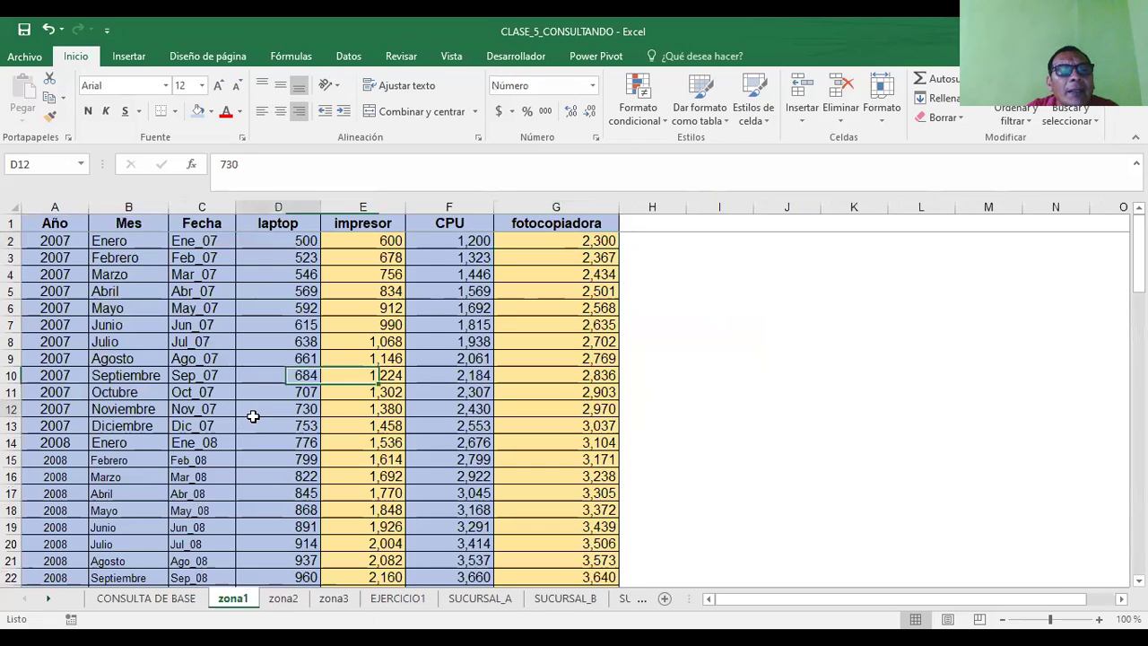
pyautogui.click(204, 241)
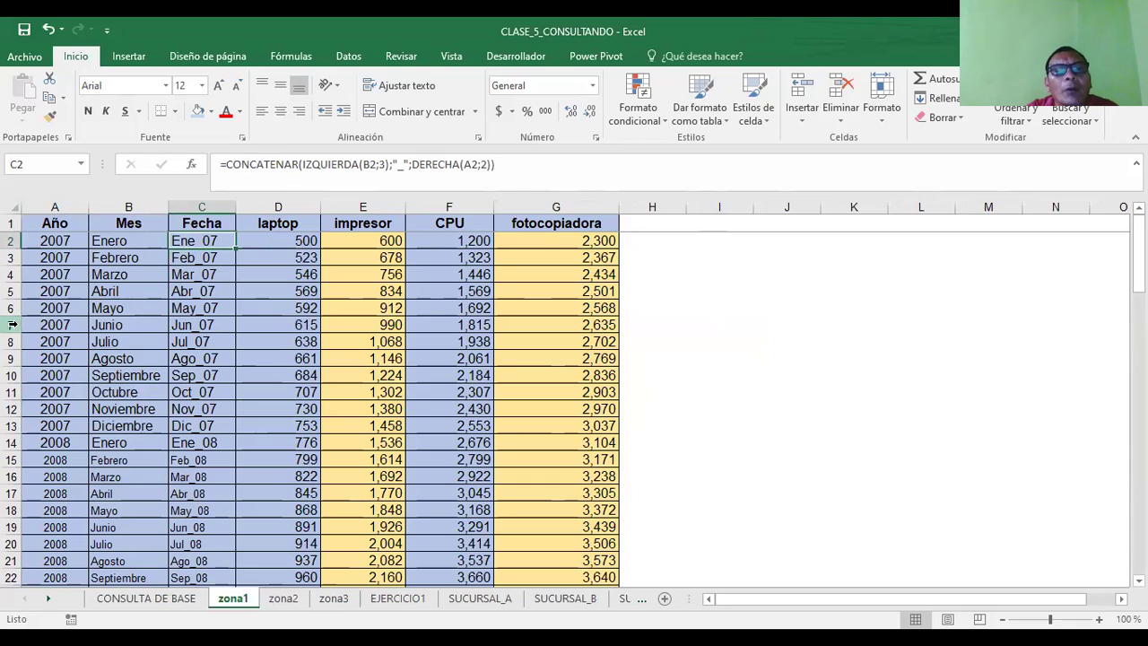
pyautogui.click(47, 239)
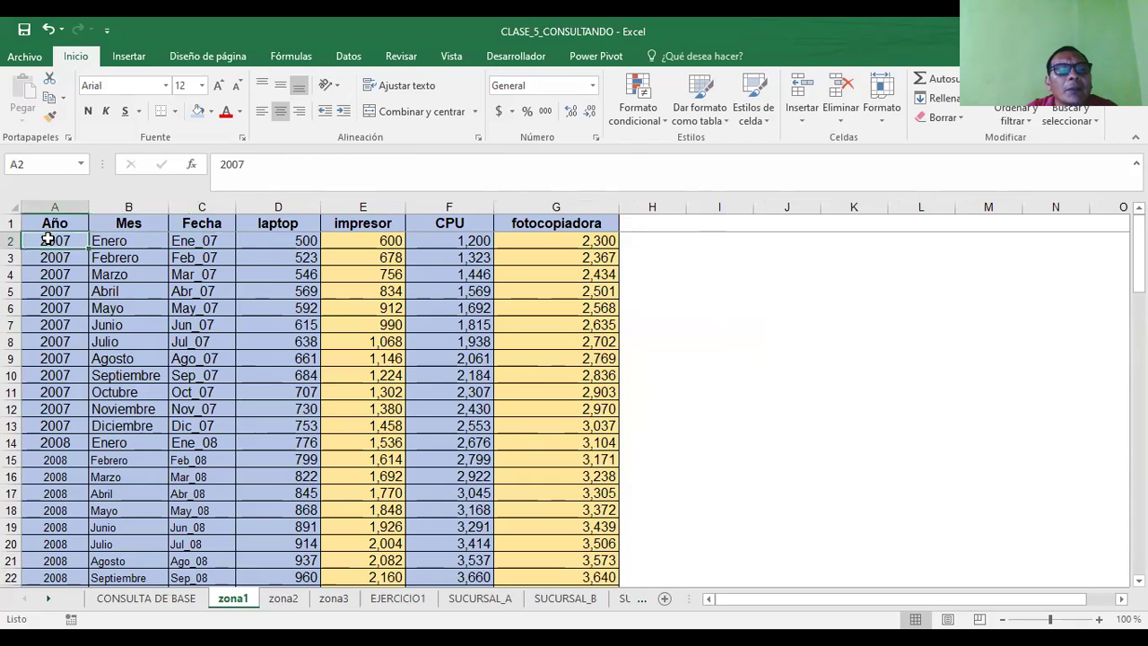
pyautogui.click(50, 225)
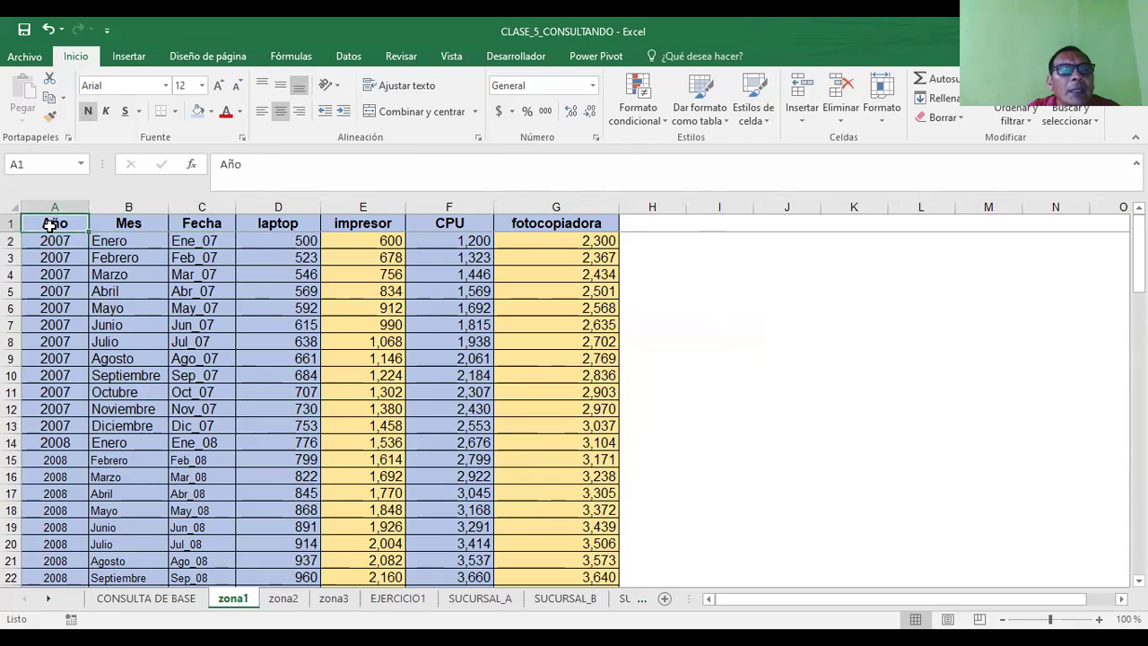
pyautogui.click(123, 228)
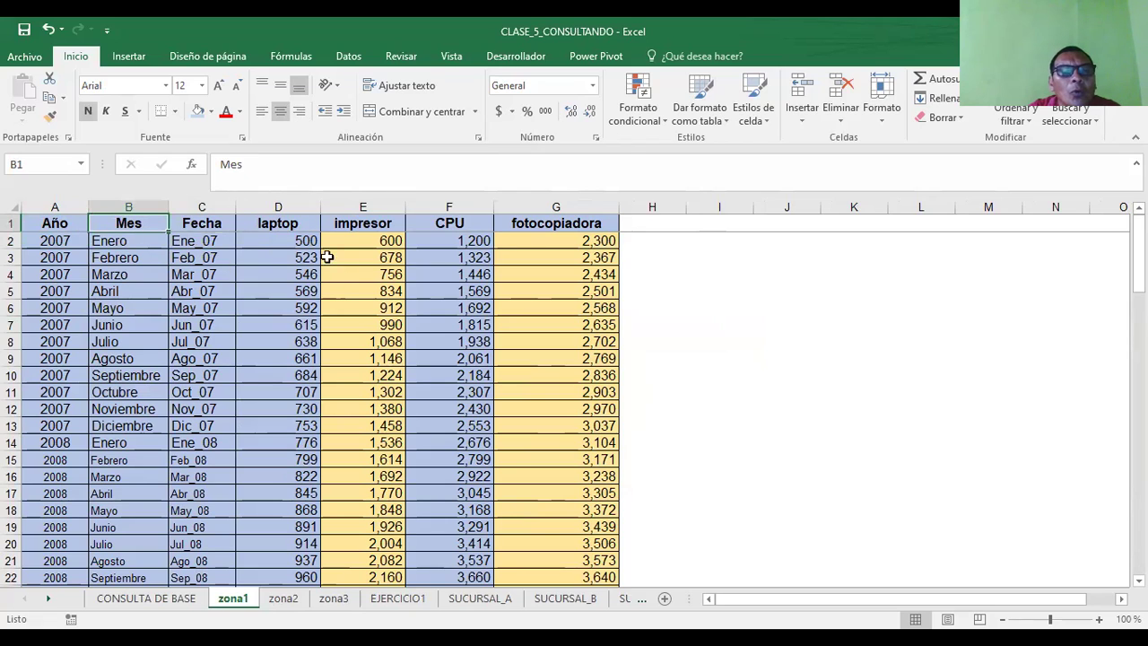
pyautogui.click(208, 241)
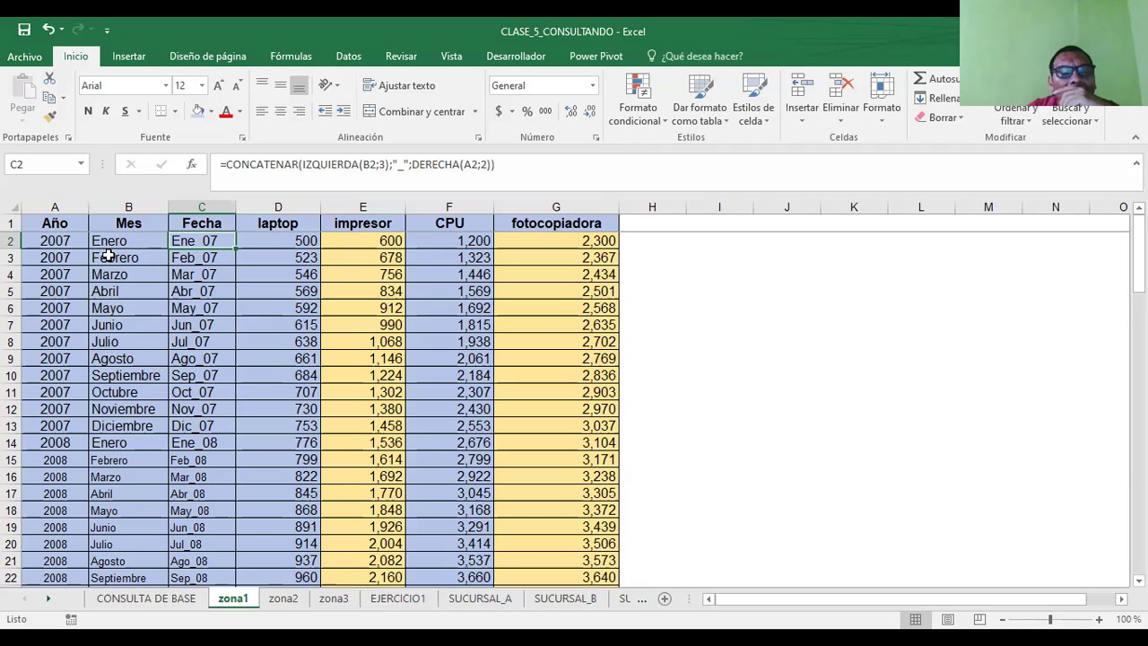
# - Compare the zona1 and zona2 sheets, finishing on zona2's monthly sales data
pyautogui.click(278, 604)
pyautogui.click(235, 600)
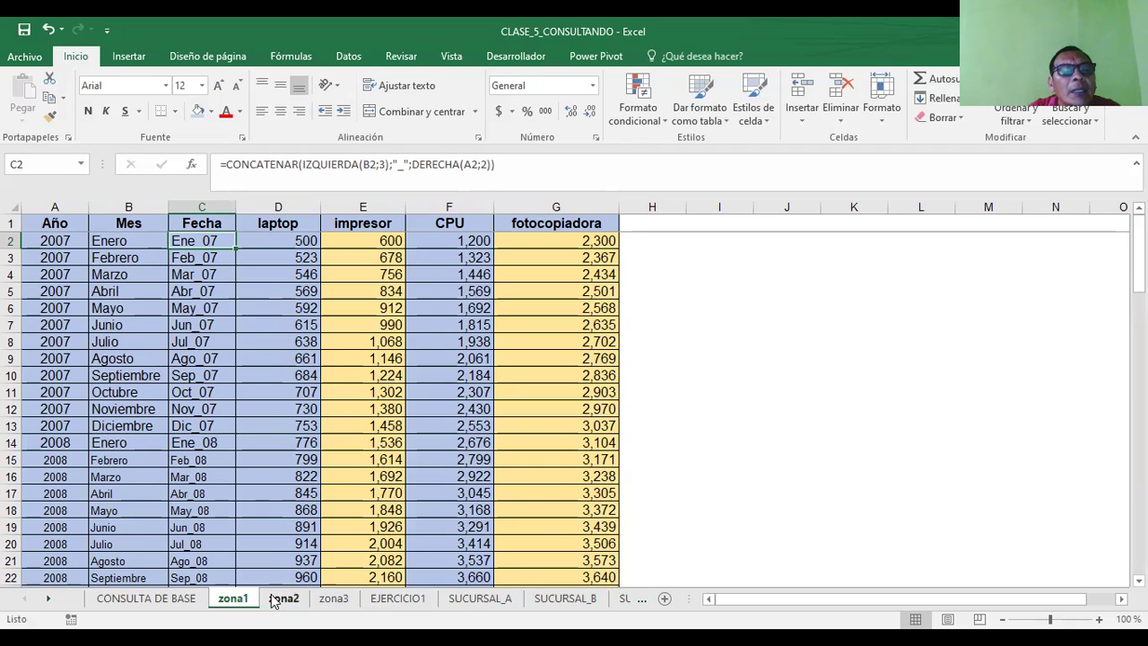
pyautogui.click(274, 601)
pyautogui.click(231, 605)
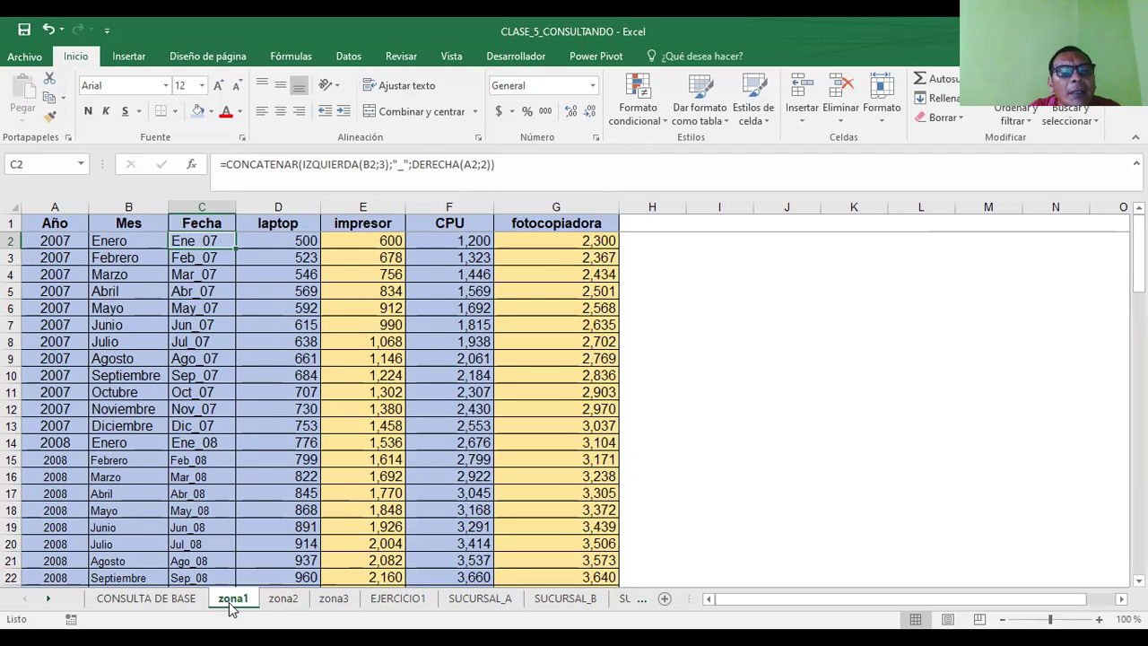
pyautogui.click(276, 599)
pyautogui.click(233, 601)
pyautogui.click(276, 598)
pyautogui.click(232, 598)
pyautogui.click(278, 598)
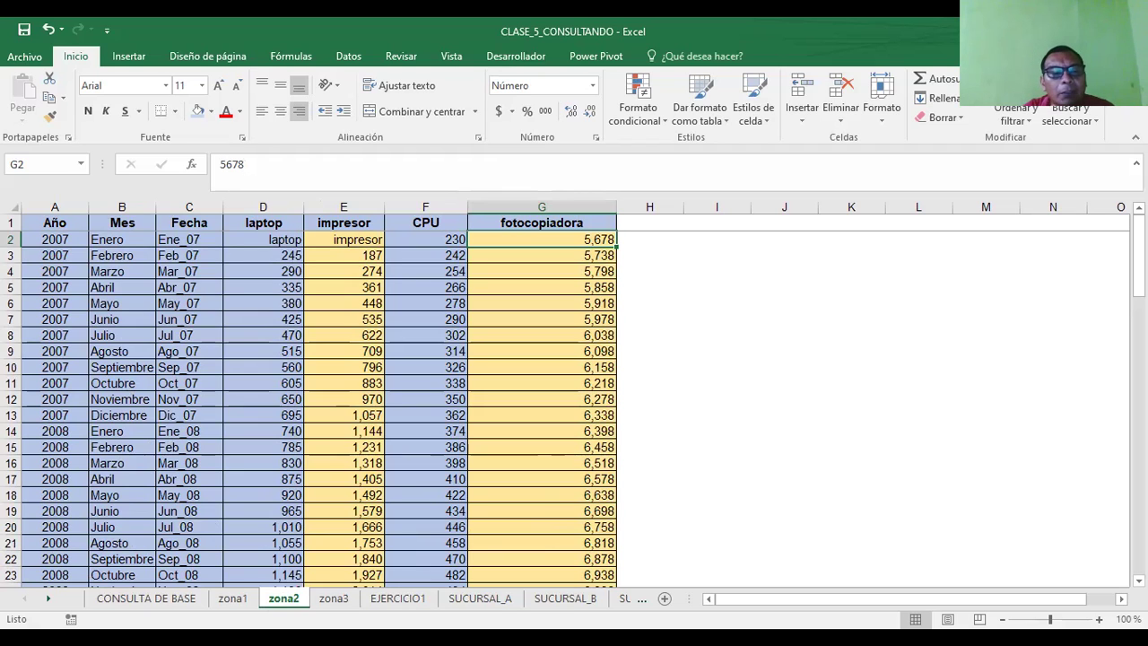
# - Review the CONSULTA DE BASE comparison table A1:H13, then move to the EJERCICIO1 sheet
pyautogui.click(161, 601)
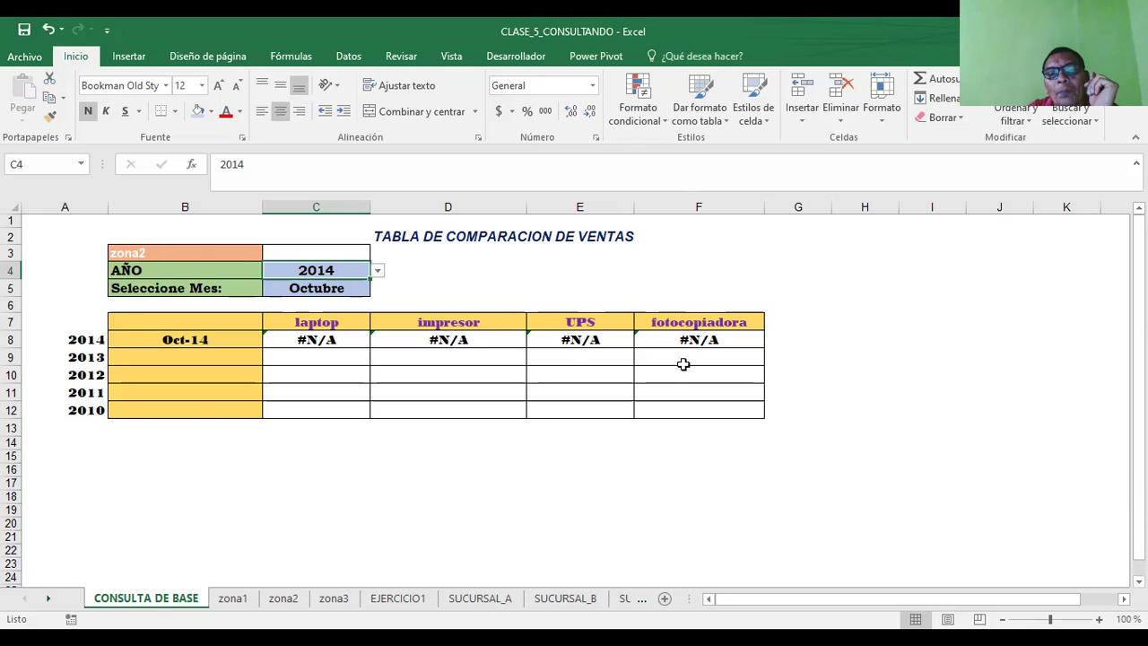
pyautogui.click(174, 258)
pyautogui.moveTo(65, 219); pyautogui.dragTo(830, 428)
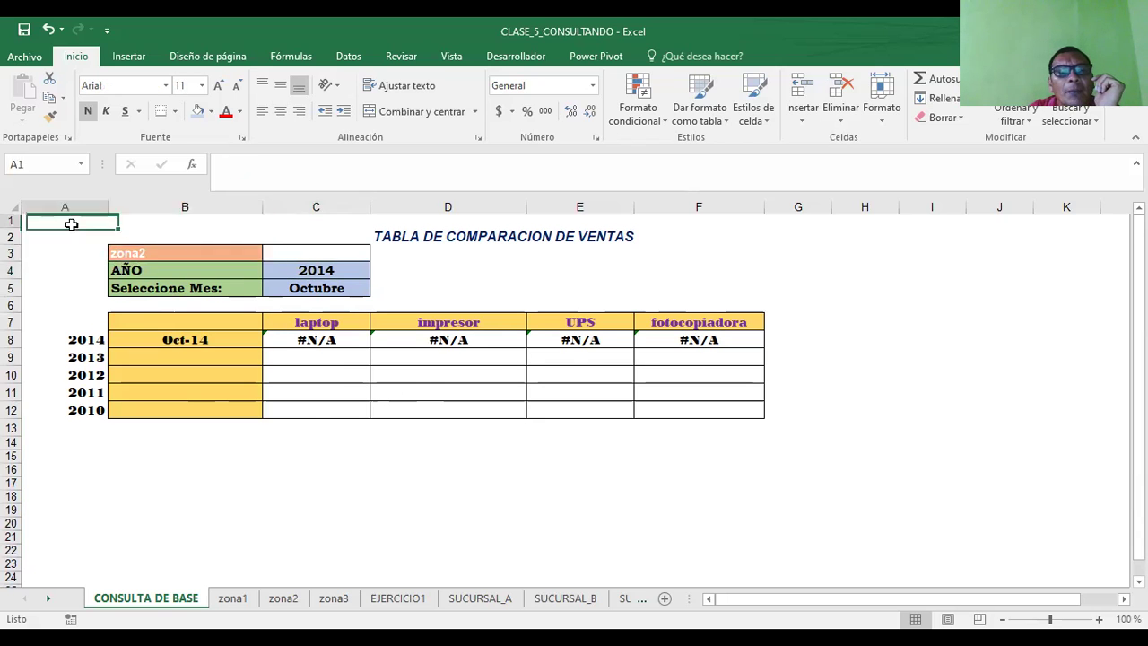
pyautogui.click(448, 495)
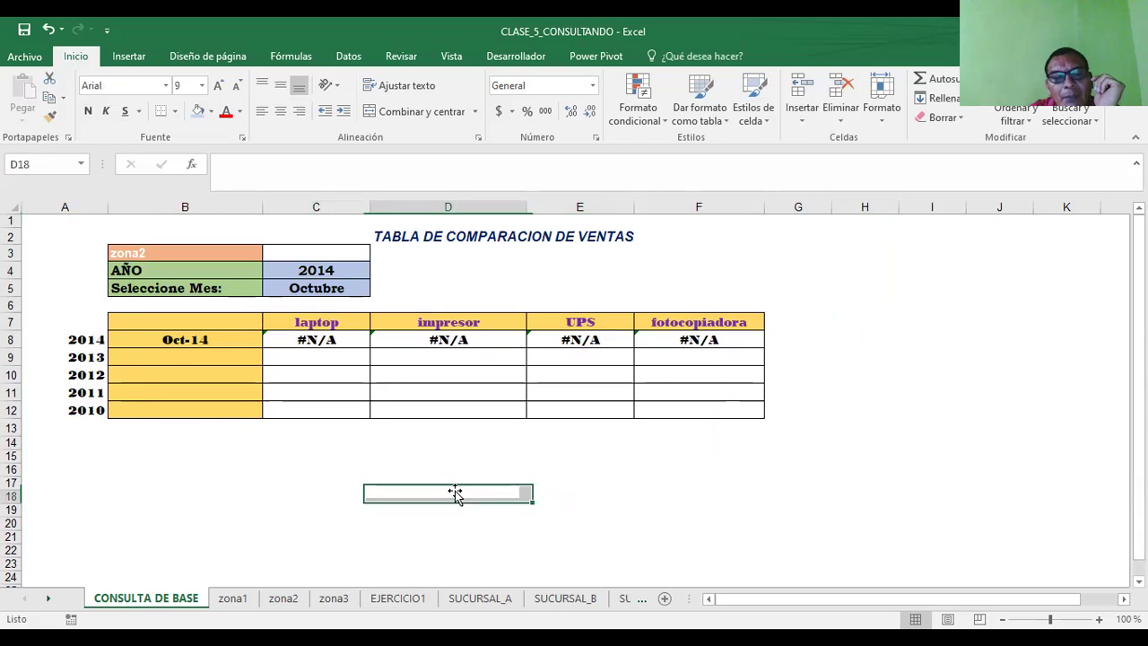
pyautogui.click(400, 597)
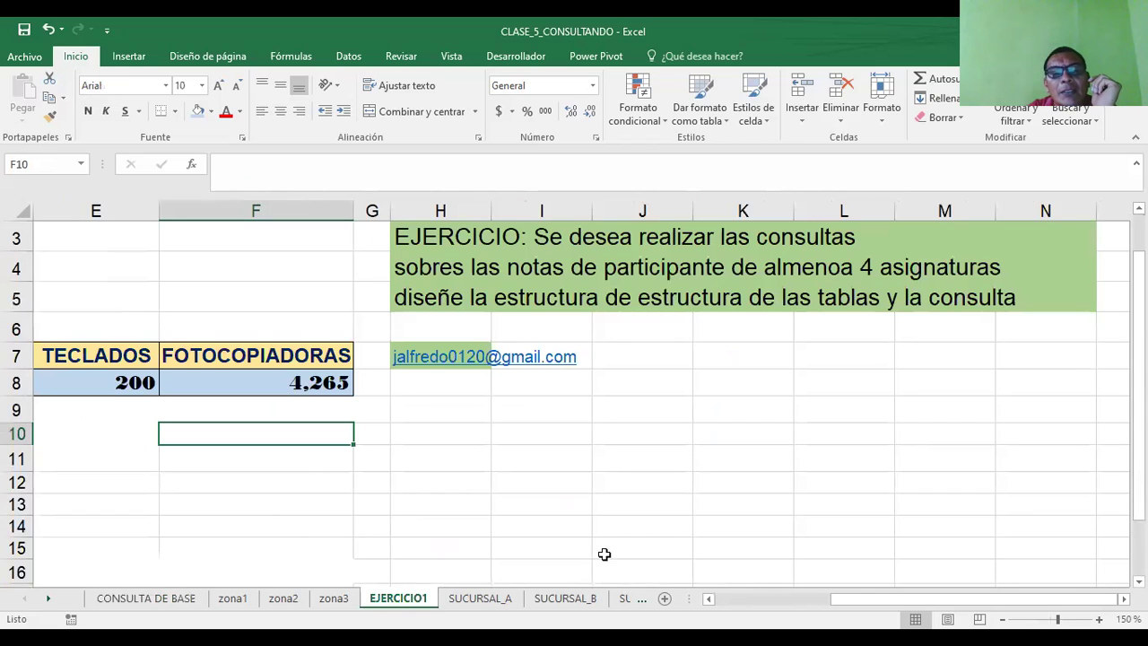
pyautogui.moveTo(880, 601); pyautogui.dragTo(654, 600)
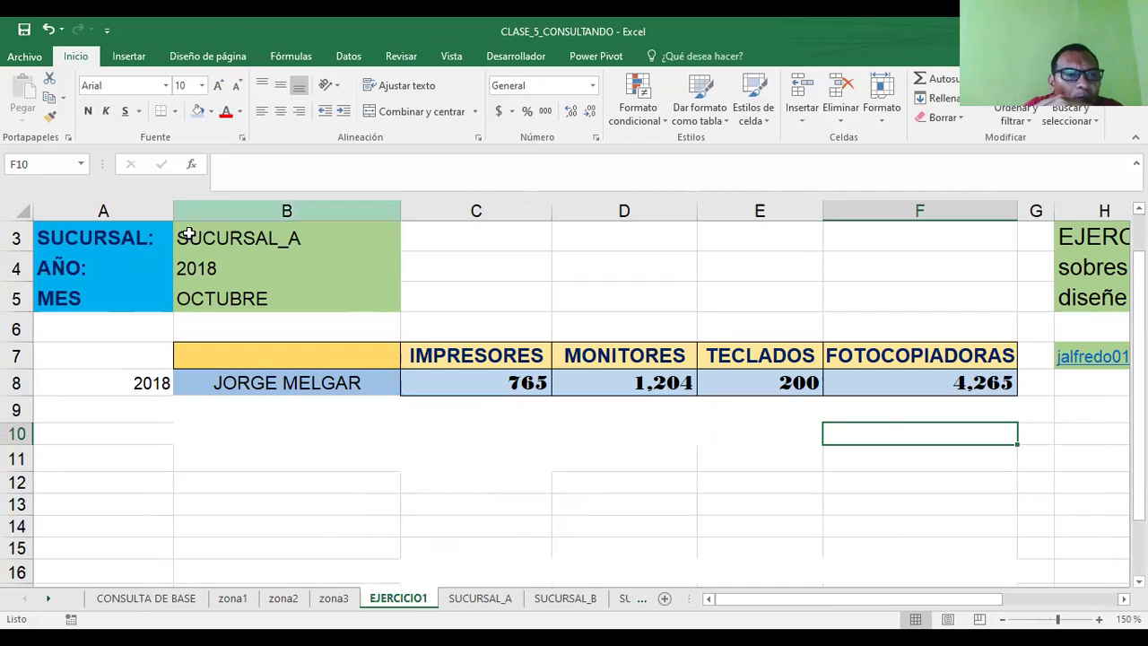
pyautogui.click(134, 239)
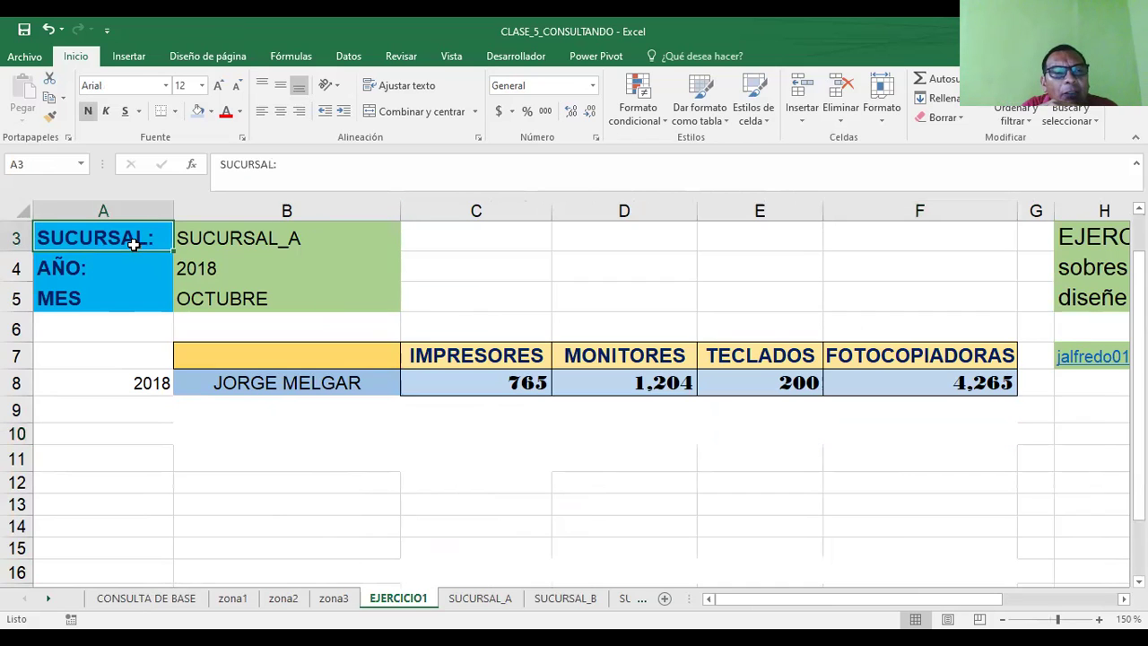
pyautogui.click(215, 237)
pyautogui.click(225, 269)
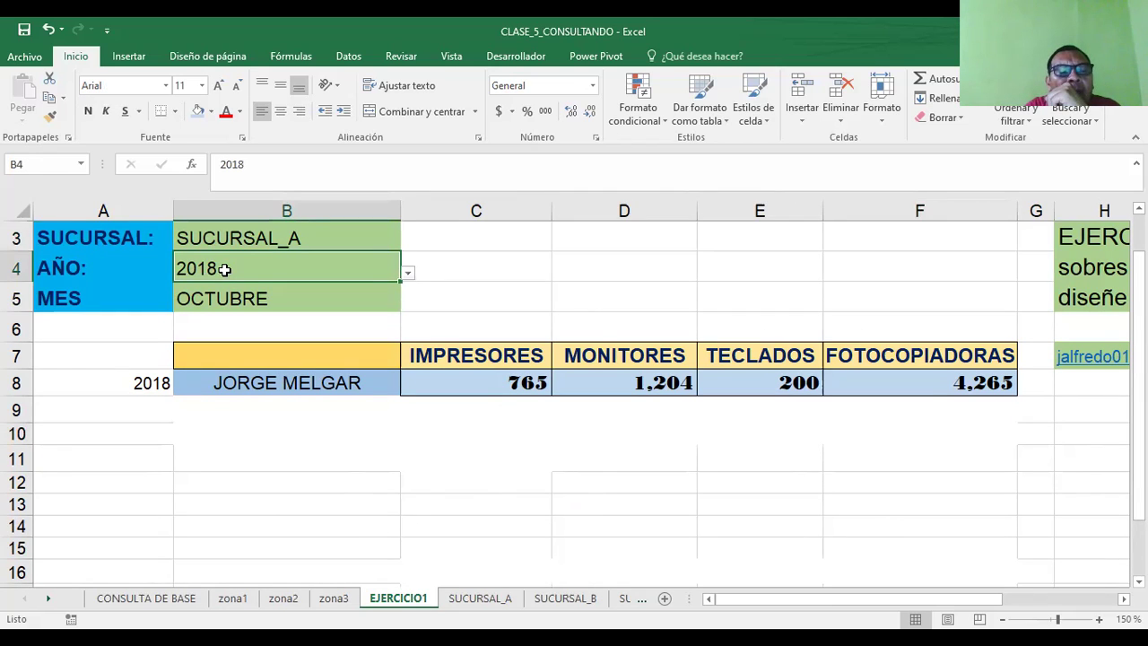
pyautogui.click(236, 298)
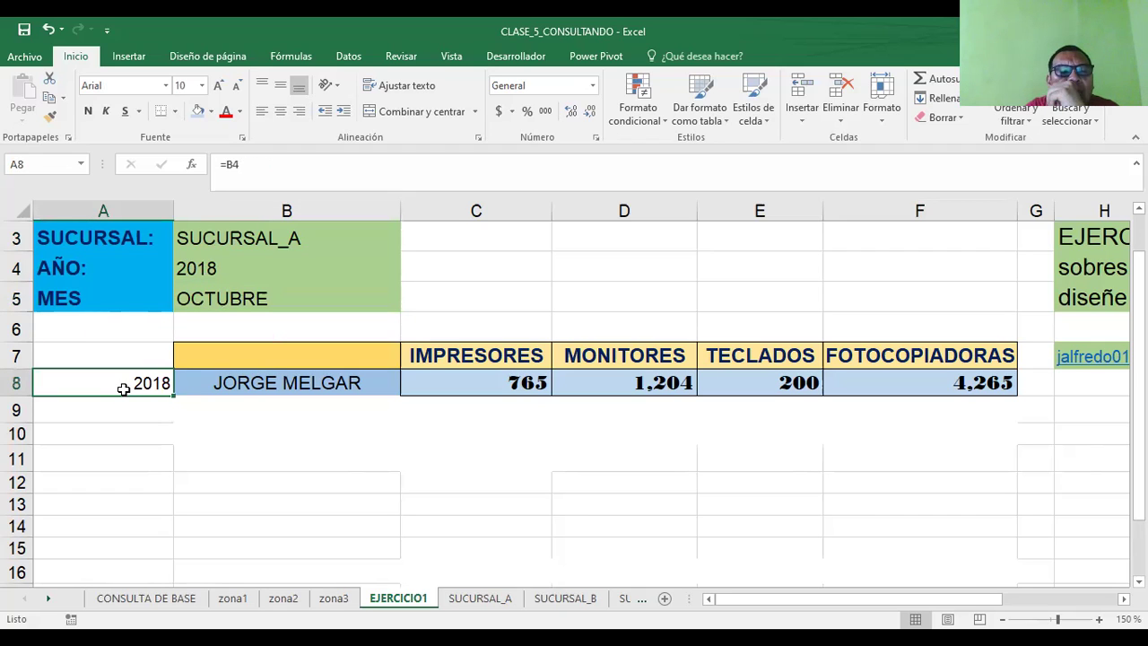
pyautogui.click(265, 382)
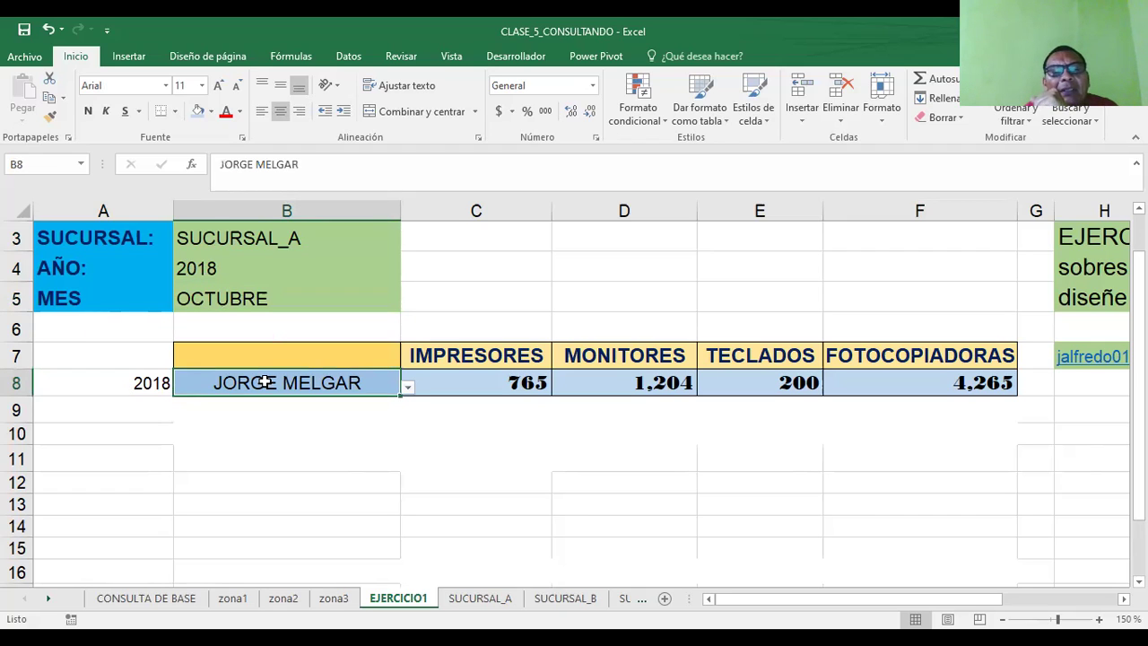
pyautogui.click(274, 360)
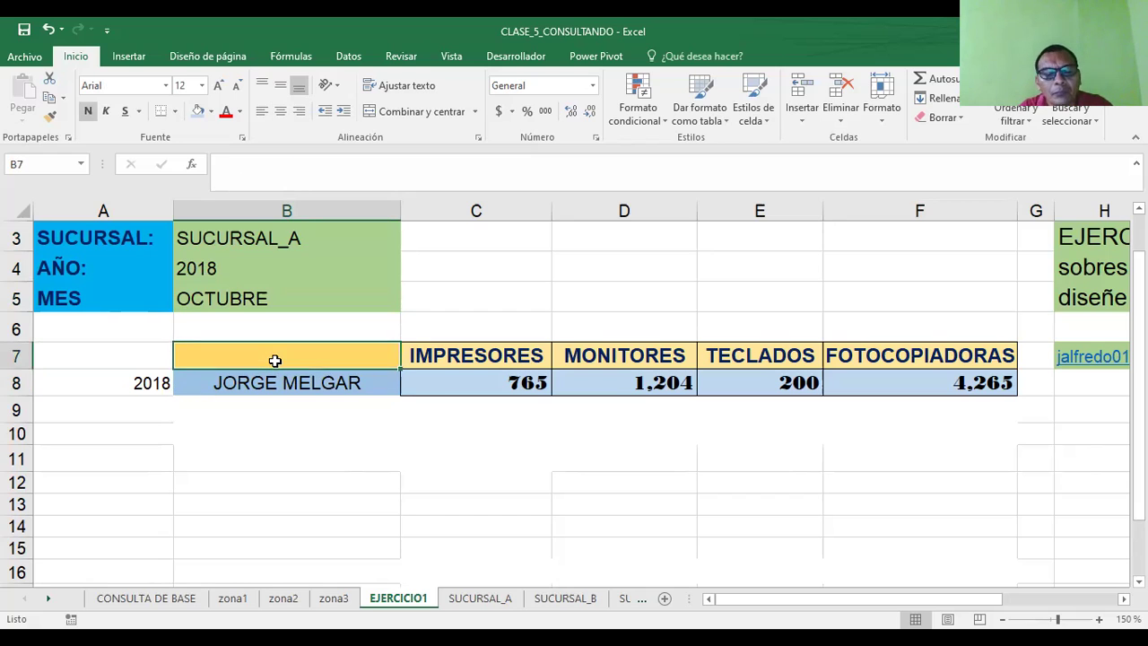
# - Enter GERENTES as the B7 header above the manager column
pyautogui.write('GERENTES')
pyautogui.press('Return')
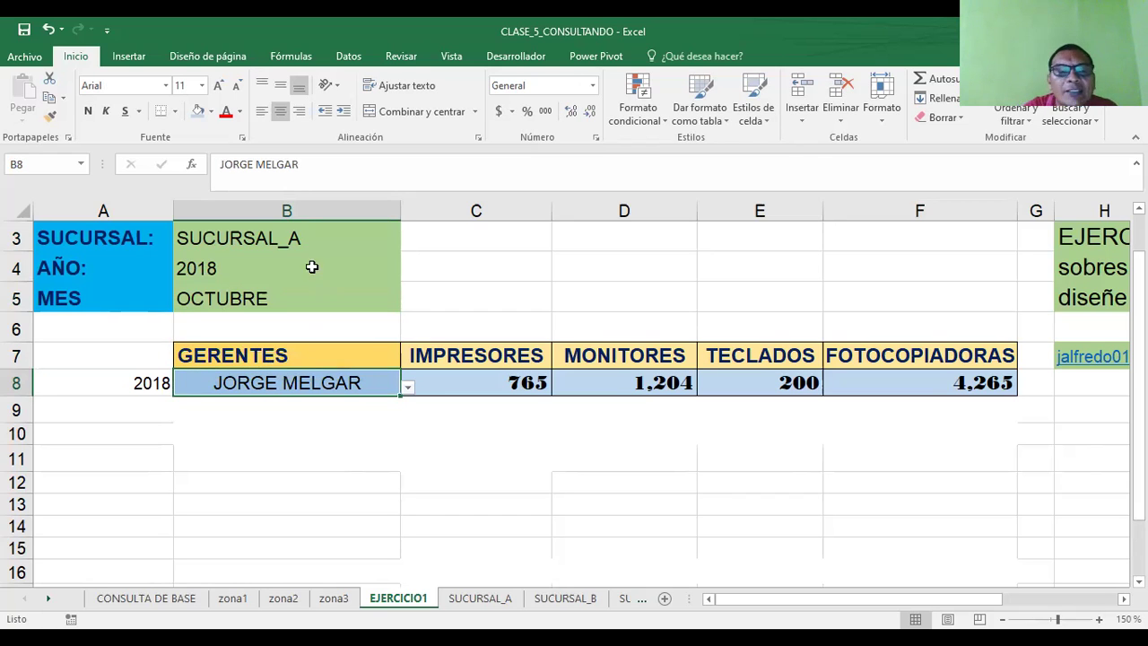
pyautogui.click(408, 387)
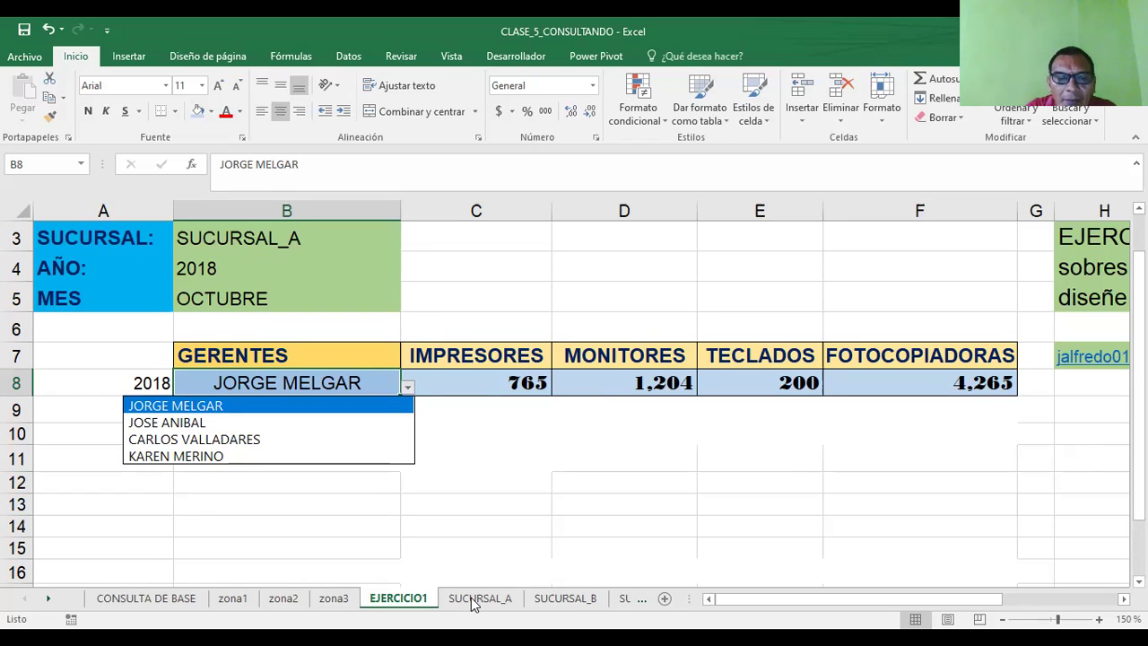
# - Look over the SUCURSAL_A, SUCURSAL_B and SUCURSAL_C manager sheets, then return to EJERCICIO1
pyautogui.click(473, 603)
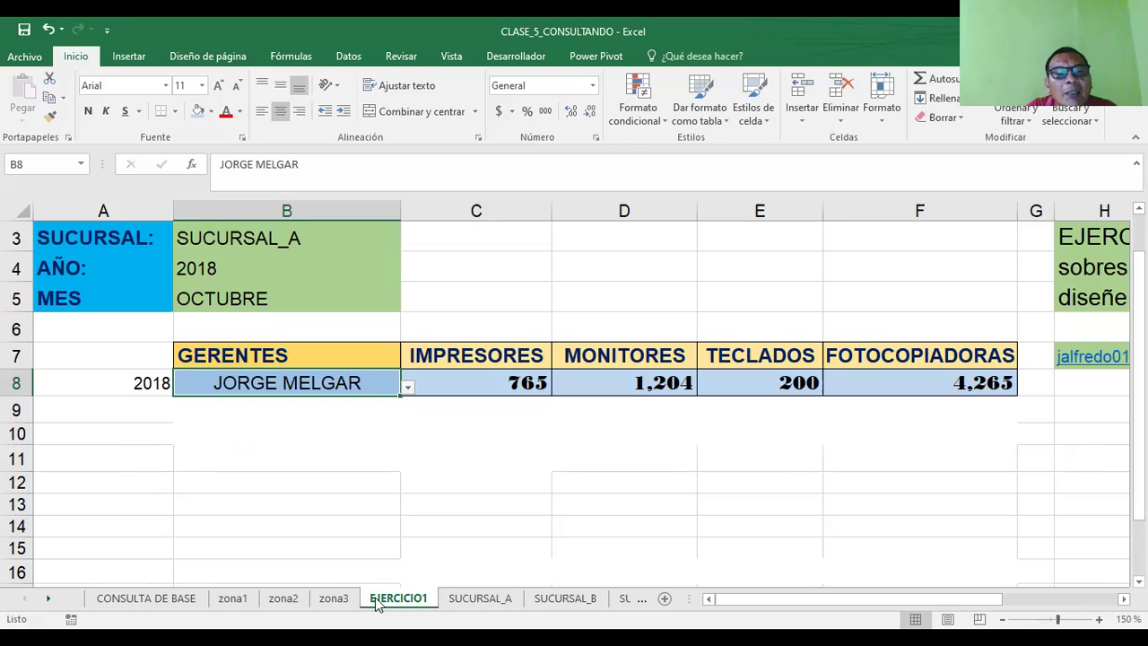
pyautogui.click(554, 601)
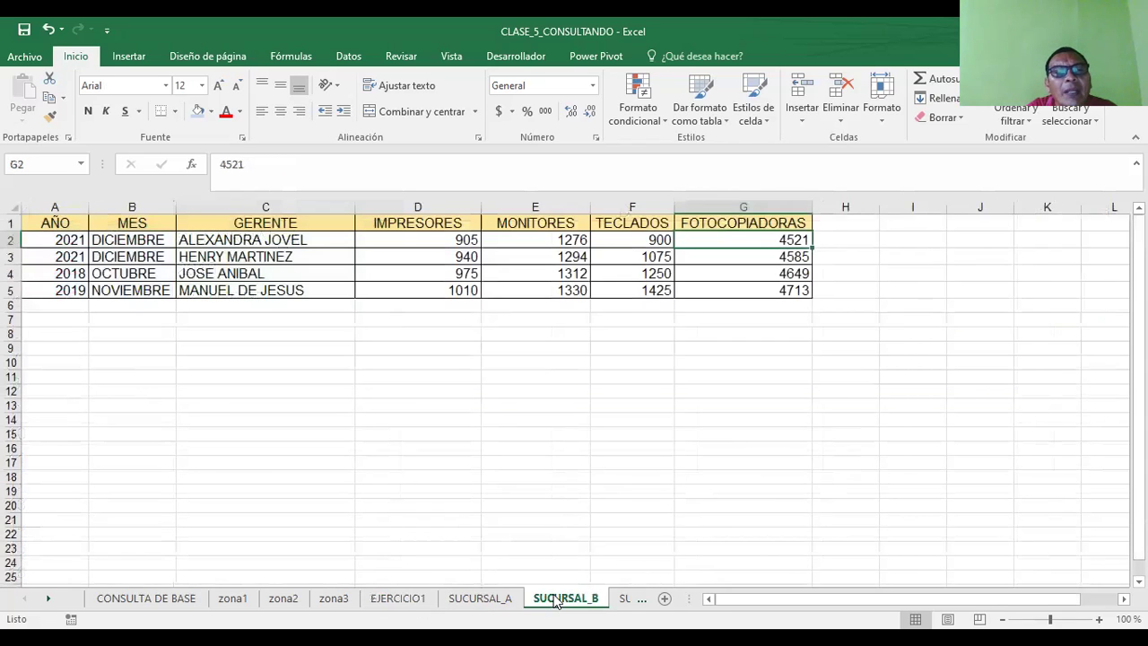
pyautogui.click(470, 599)
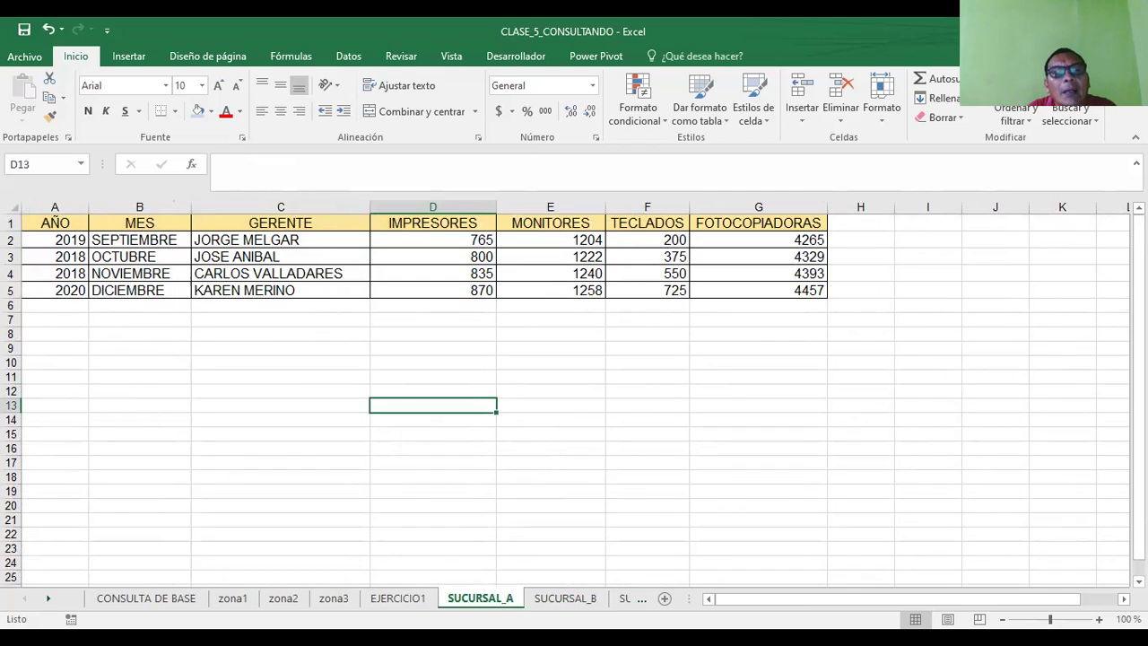
pyautogui.click(567, 598)
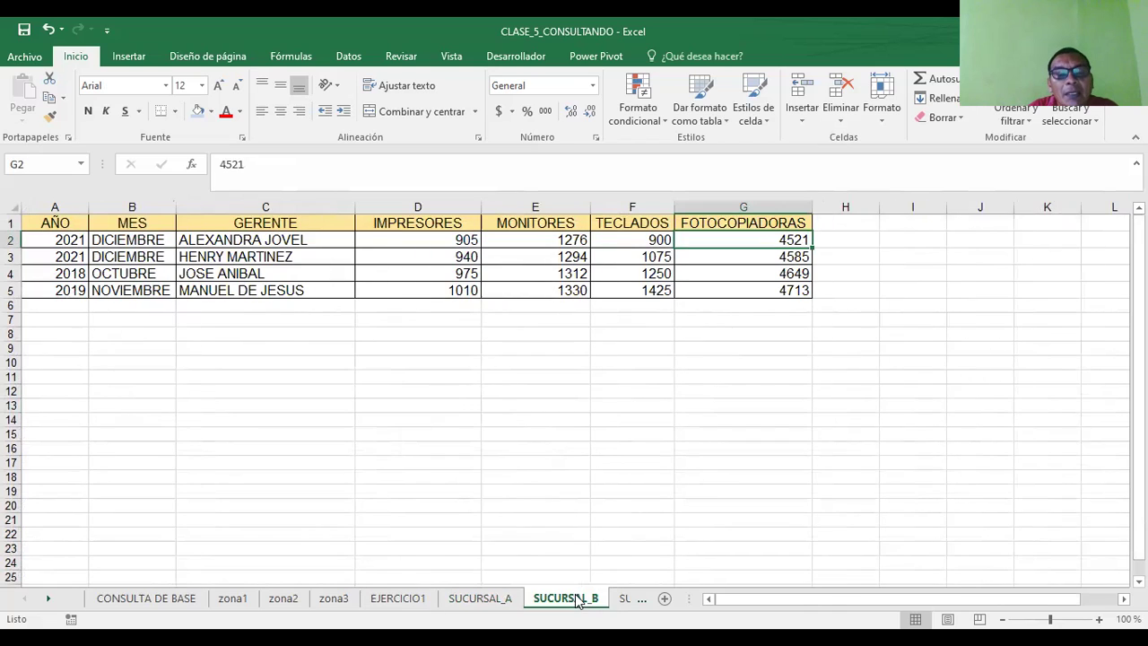
pyautogui.click(47, 600)
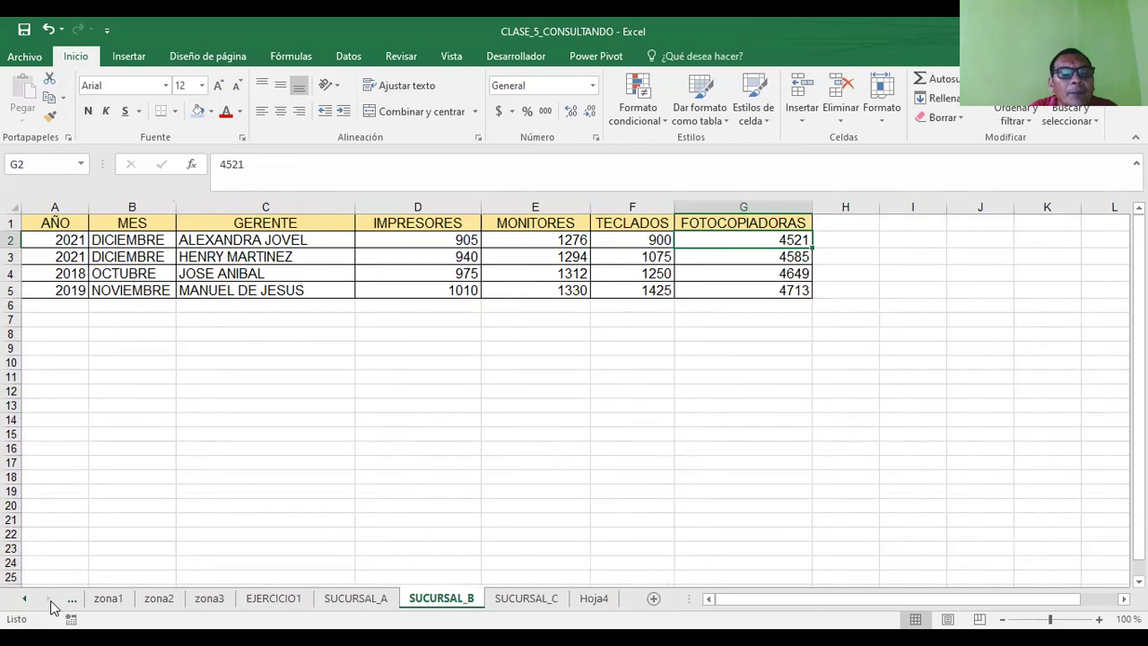
pyautogui.click(528, 607)
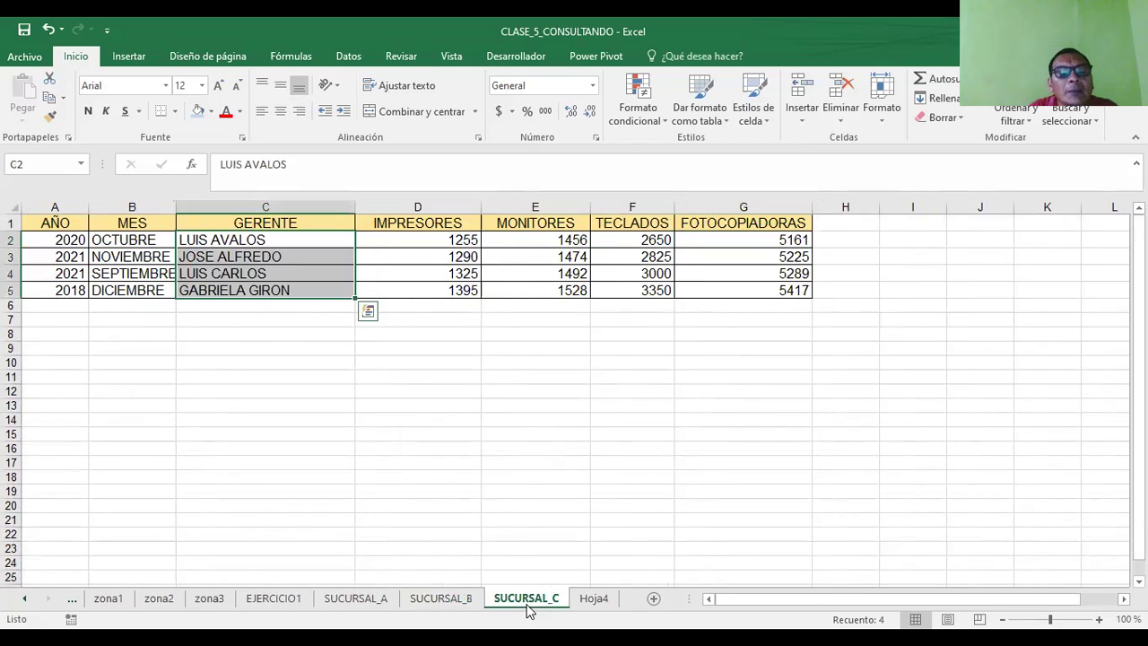
pyautogui.click(260, 431)
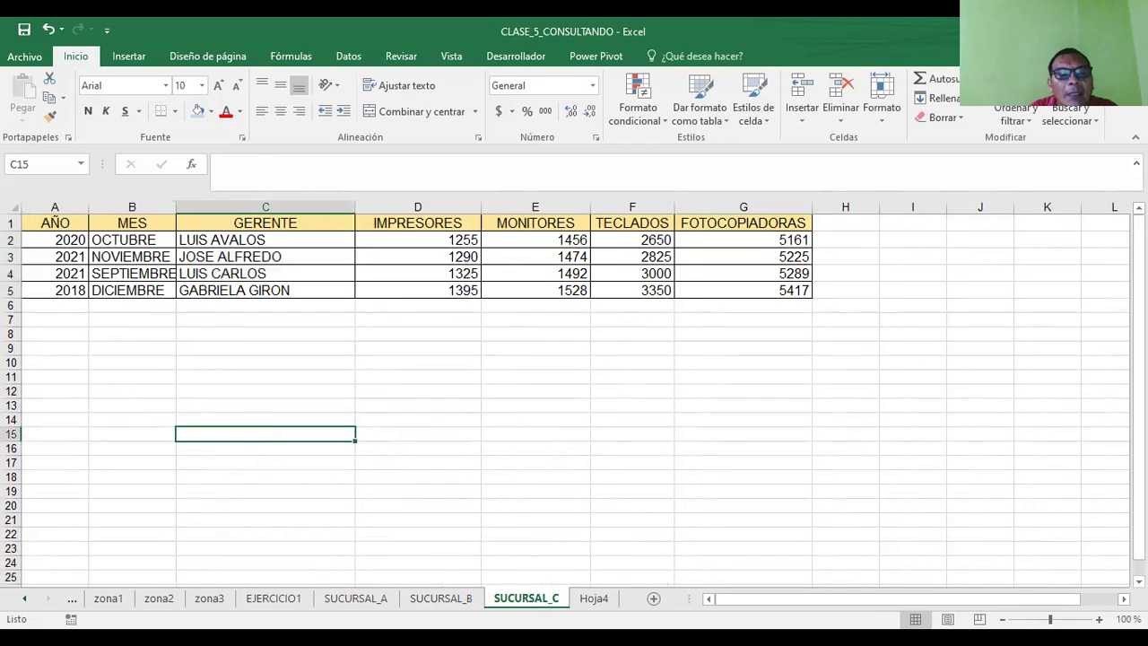
pyautogui.click(274, 598)
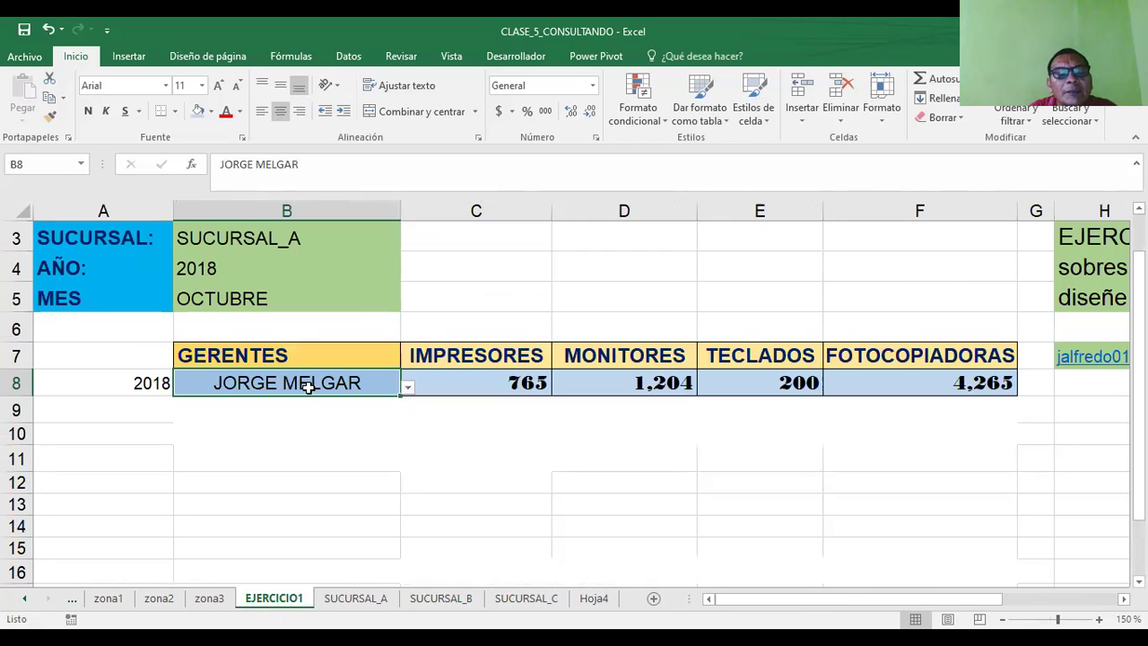
# - Choose the third, then the fourth manager in B8, giving row 8 values 870, 1,258, 725, 4,457
pyautogui.click(214, 243)
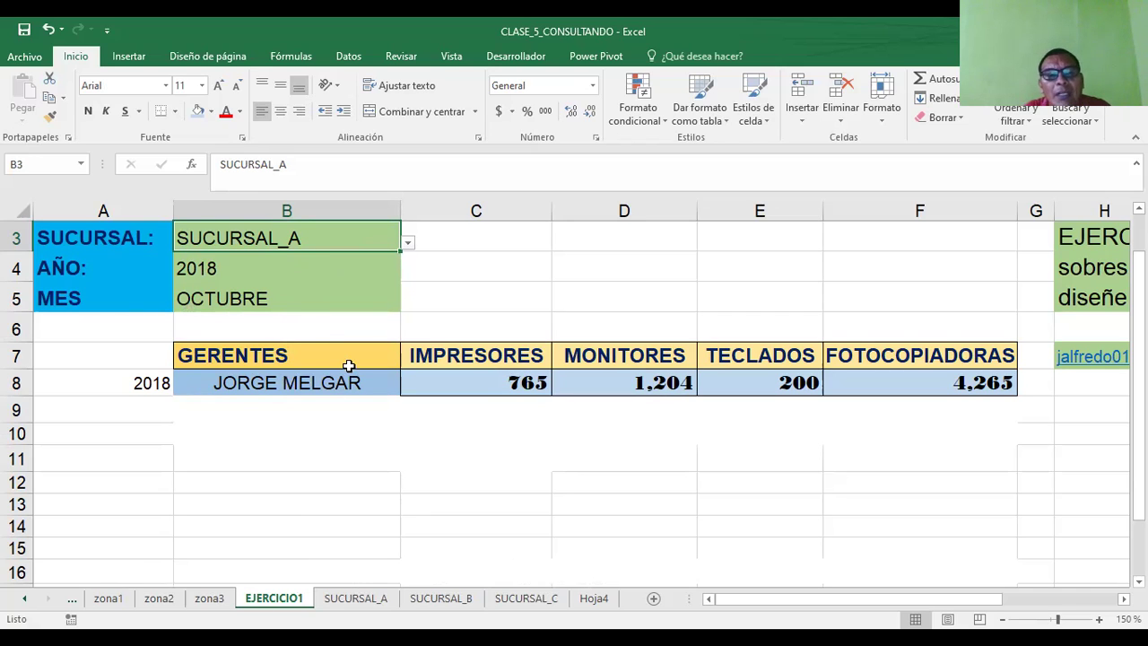
pyautogui.click(314, 381)
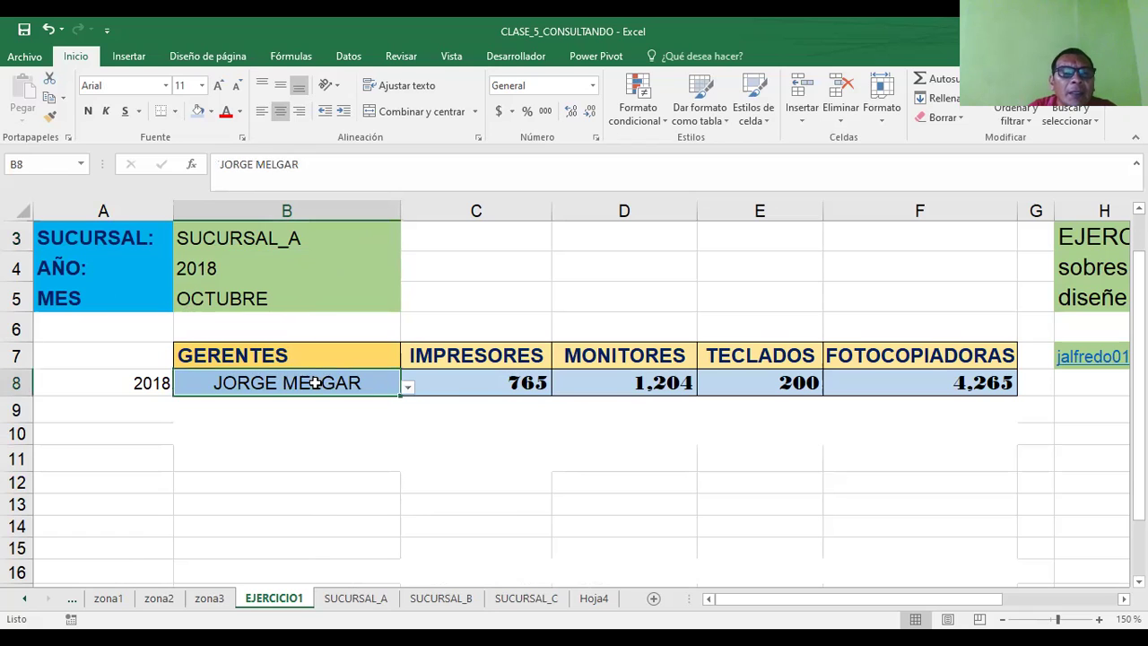
pyautogui.click(407, 387)
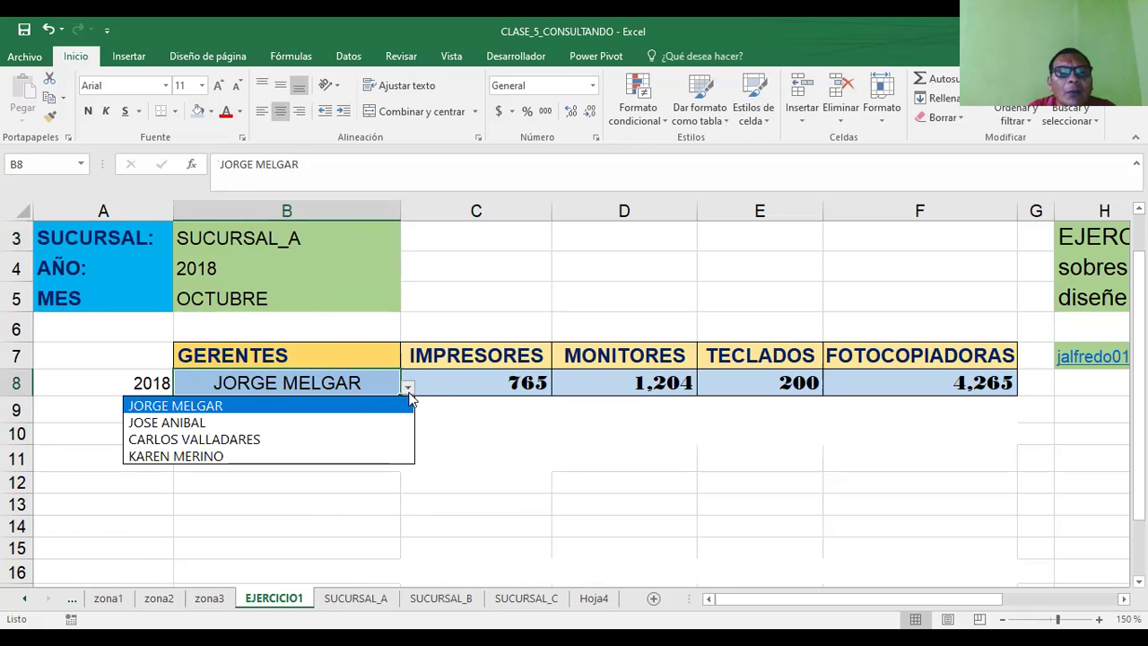
pyautogui.click(202, 445)
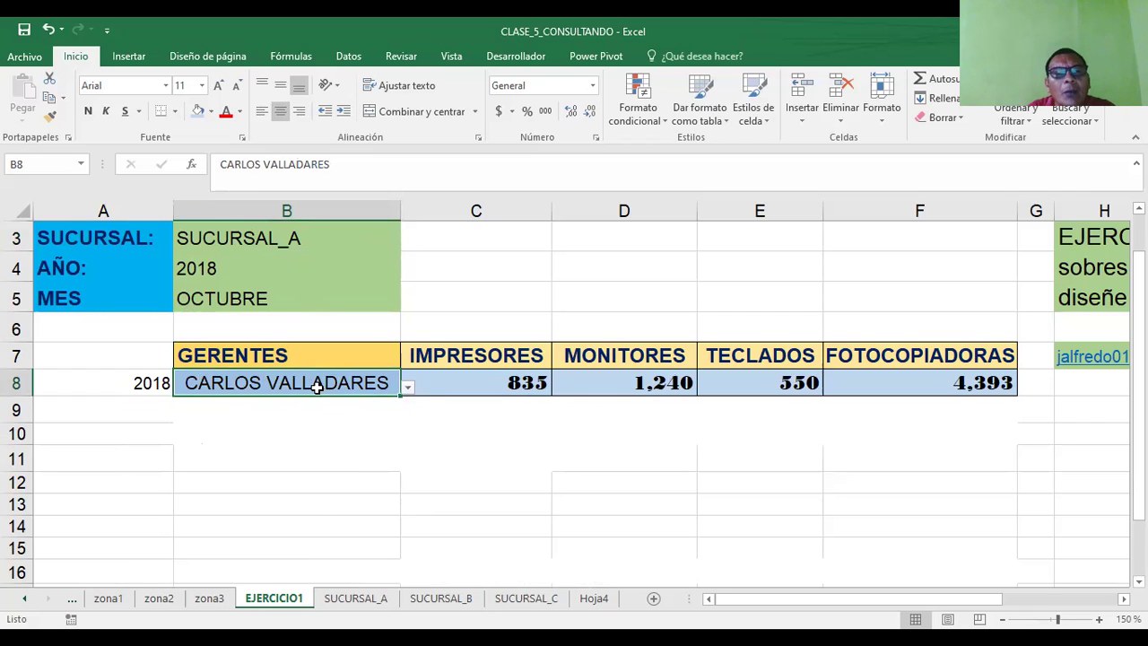
pyautogui.click(446, 379)
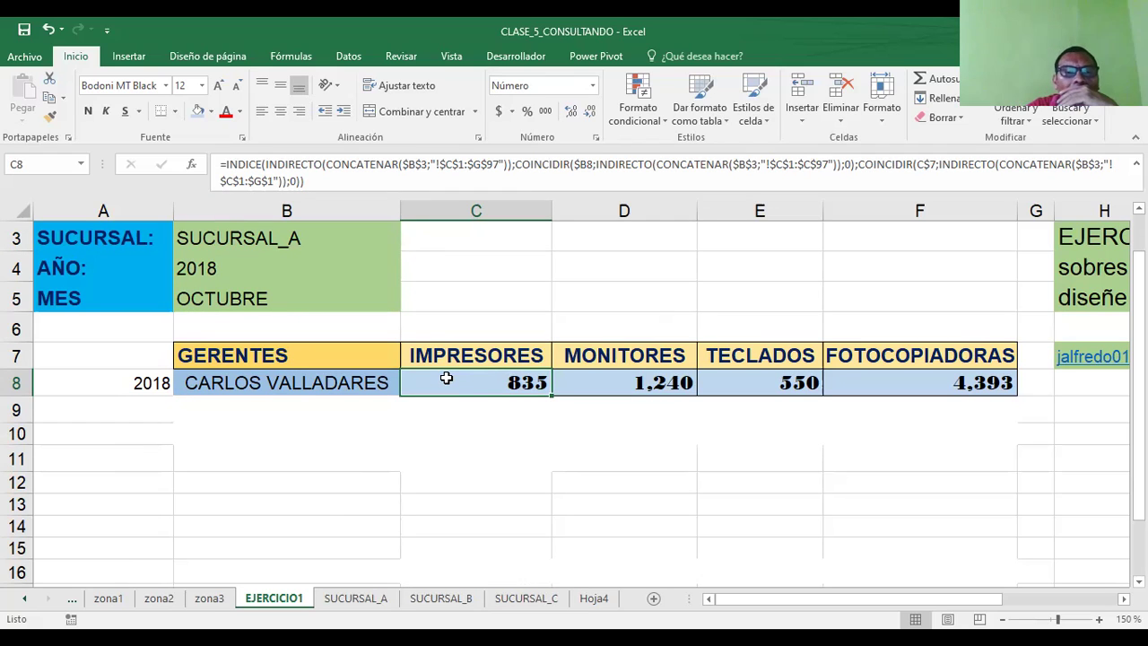
pyautogui.click(308, 383)
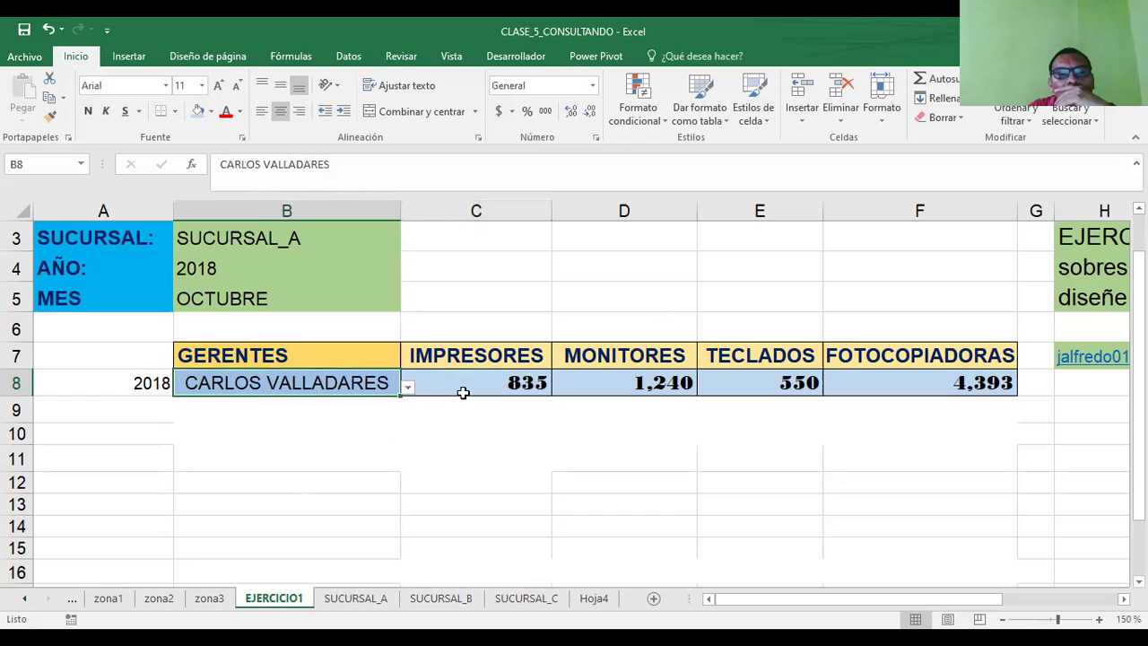
pyautogui.click(407, 387)
pyautogui.click(206, 456)
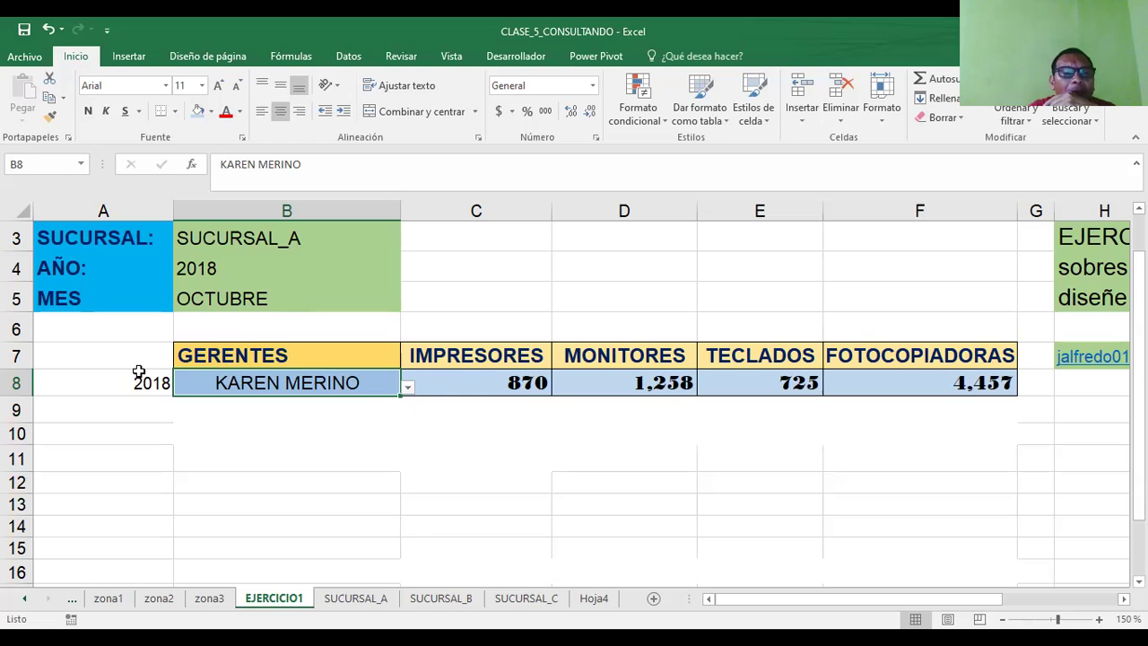
pyautogui.click(218, 355)
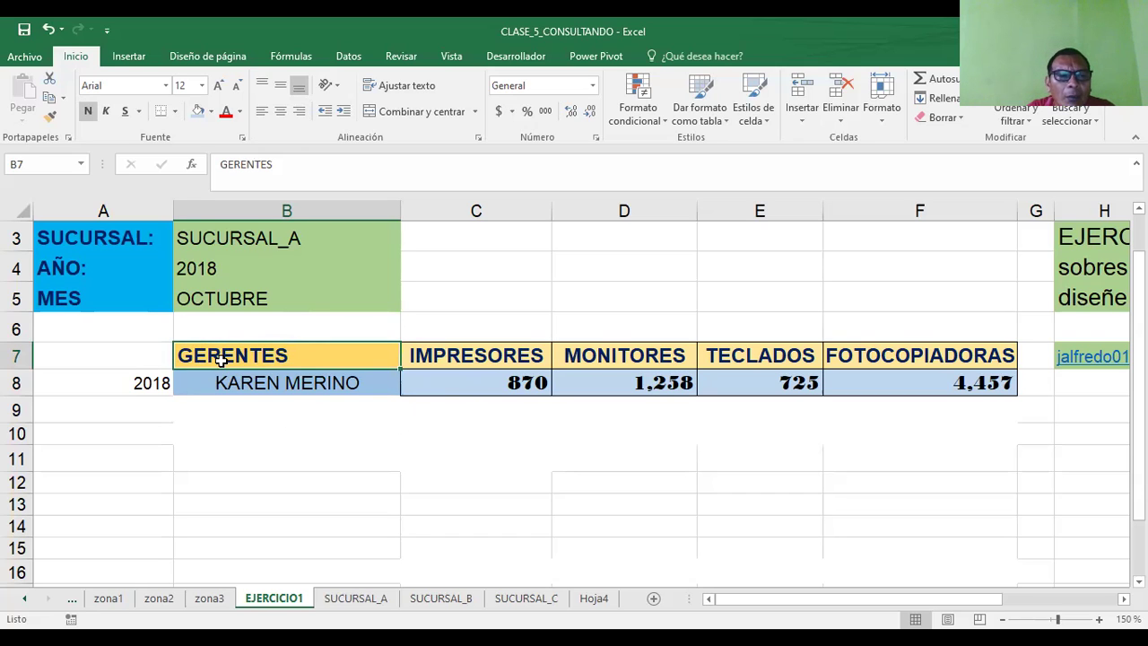
# - Select the EJERCICIO1 result block B7:F8, then switch to the SUCURSAL_A sheet
pyautogui.moveTo(221, 358); pyautogui.dragTo(922, 356)
pyautogui.click(922, 356)
pyautogui.click(883, 458)
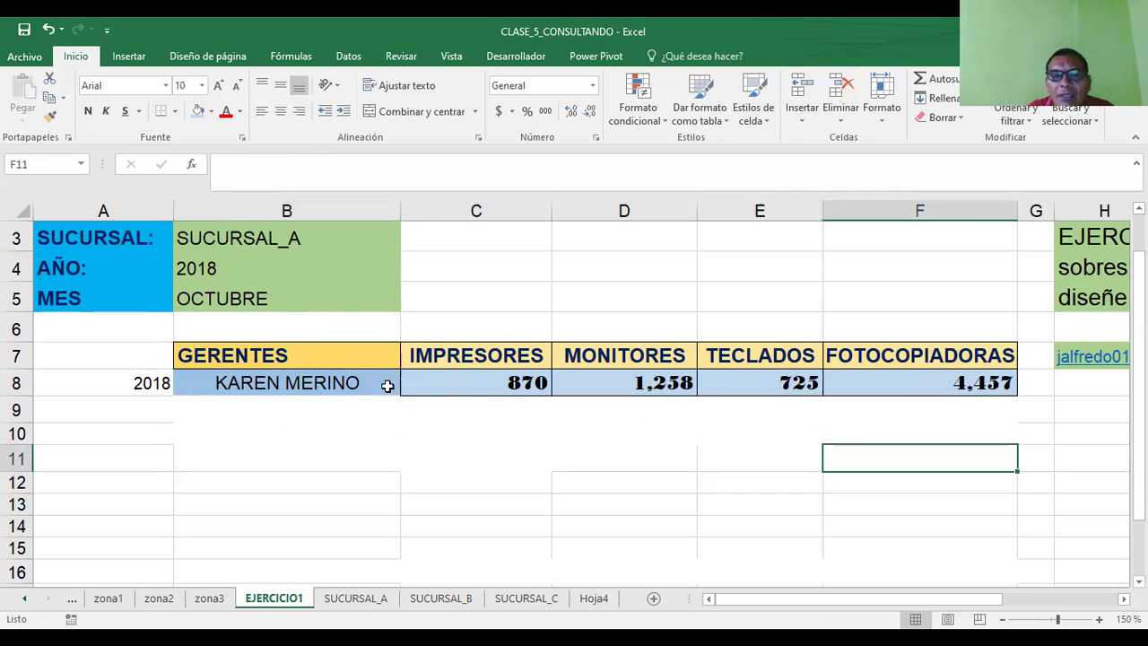
pyautogui.moveTo(238, 356); pyautogui.dragTo(950, 373)
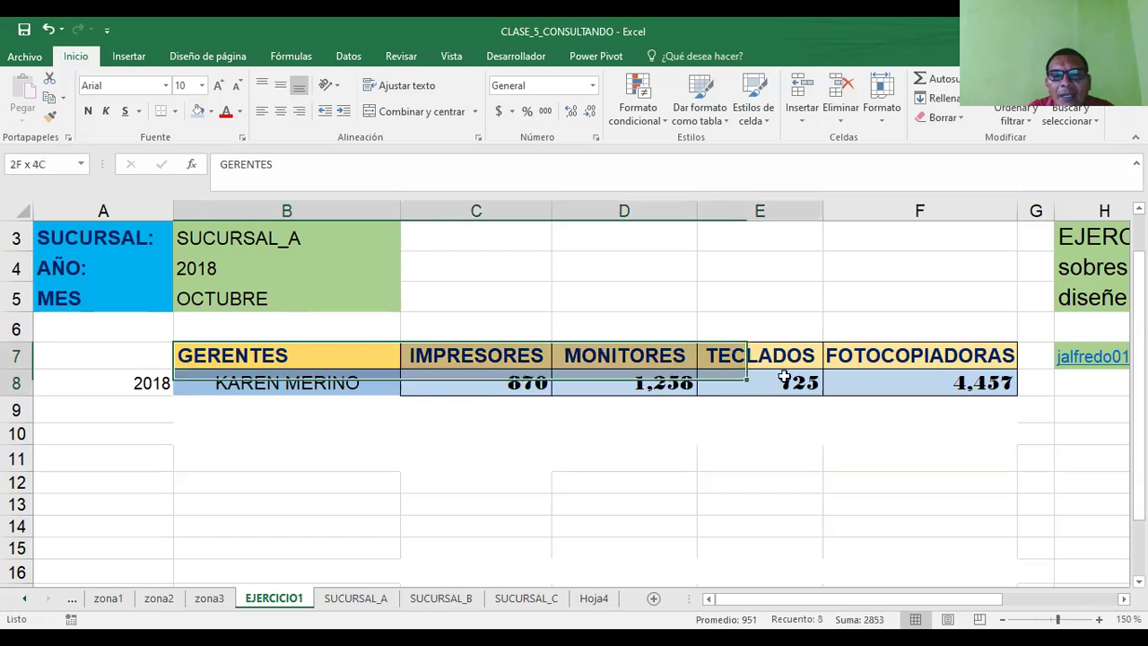
pyautogui.rightClick(952, 371)
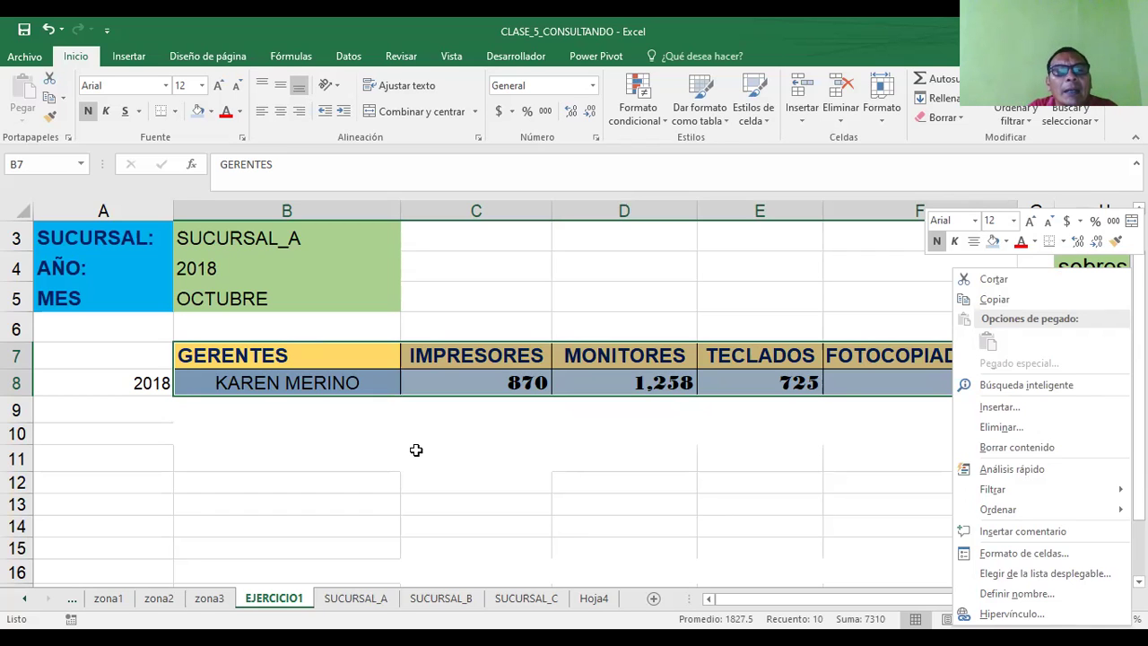
pyautogui.click(315, 382)
pyautogui.click(363, 606)
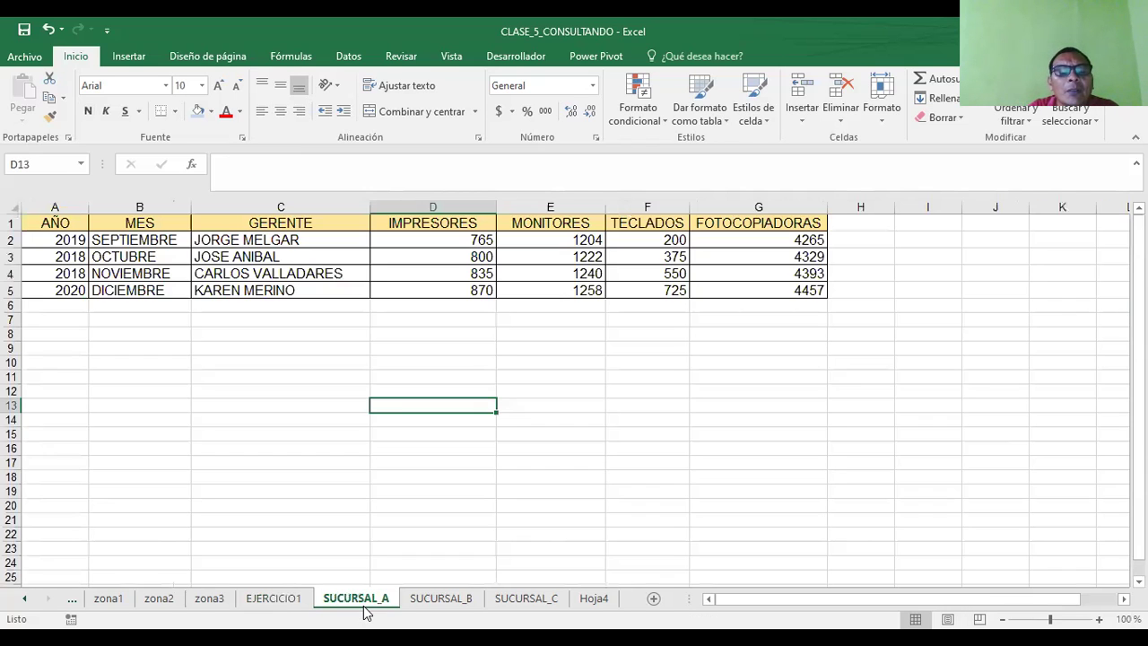
# - Compare SUCURSAL_A's IMPRESORES 870 and MONITORES 1258 with the EJERCICIO1 lookups
pyautogui.click(446, 292)
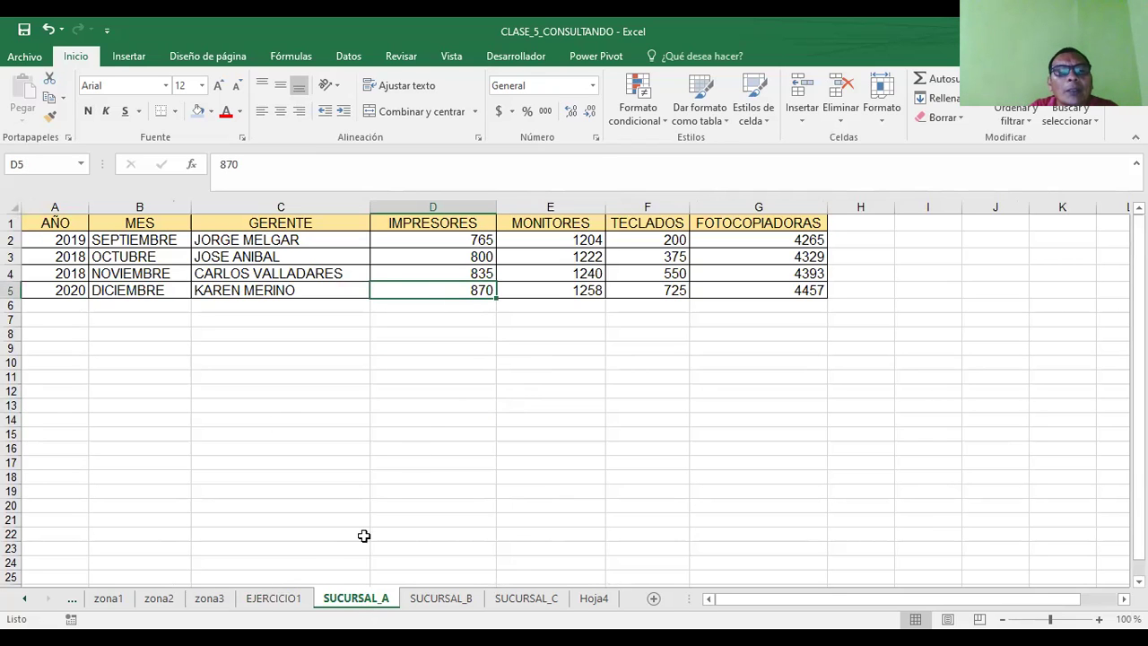
pyautogui.click(269, 601)
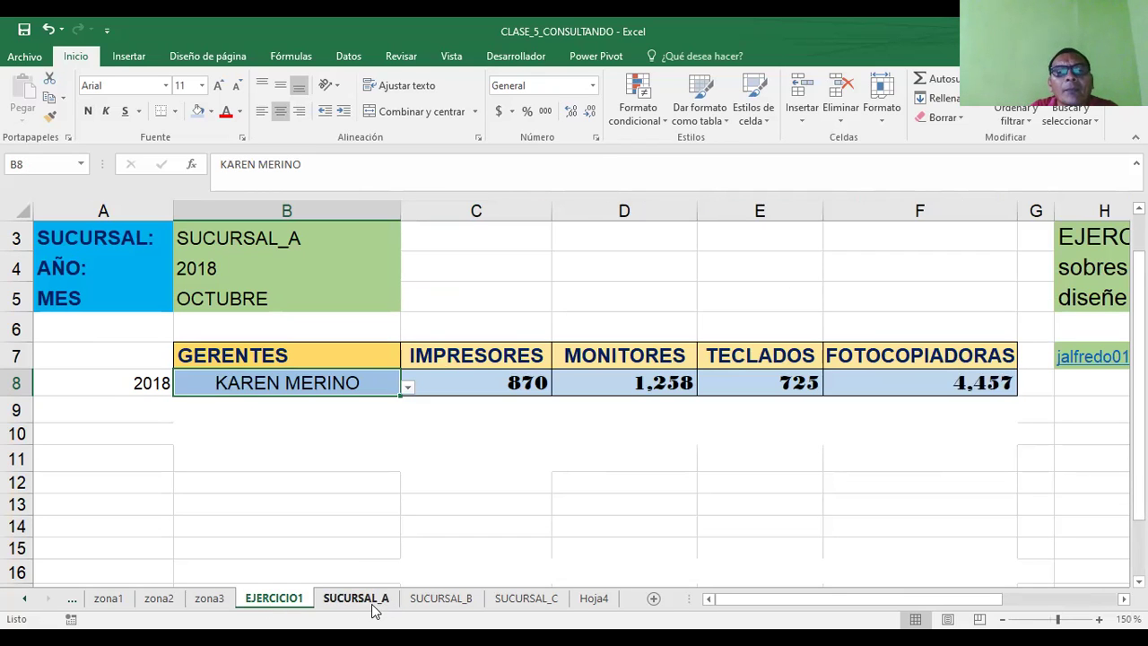
pyautogui.click(374, 610)
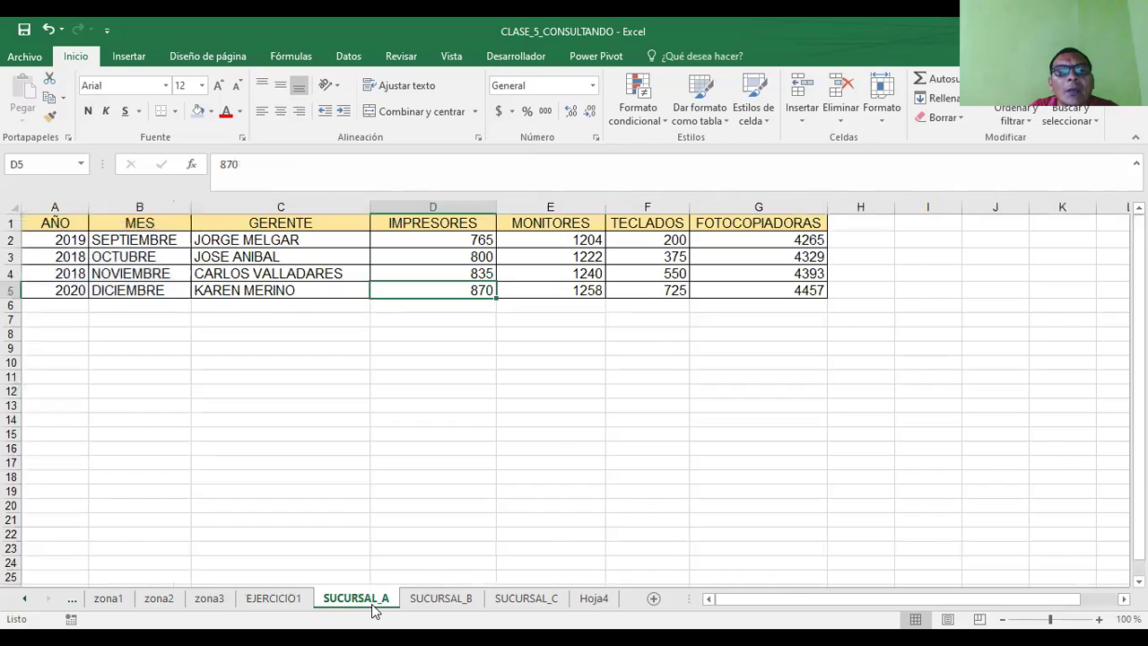
pyautogui.click(564, 298)
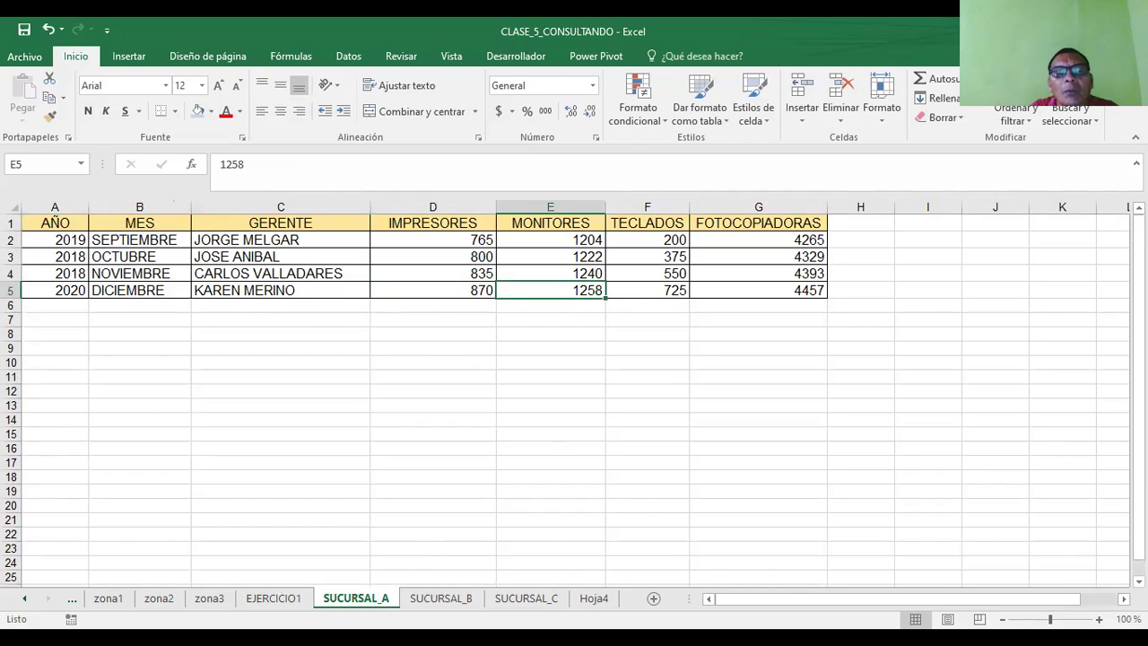
pyautogui.click(287, 601)
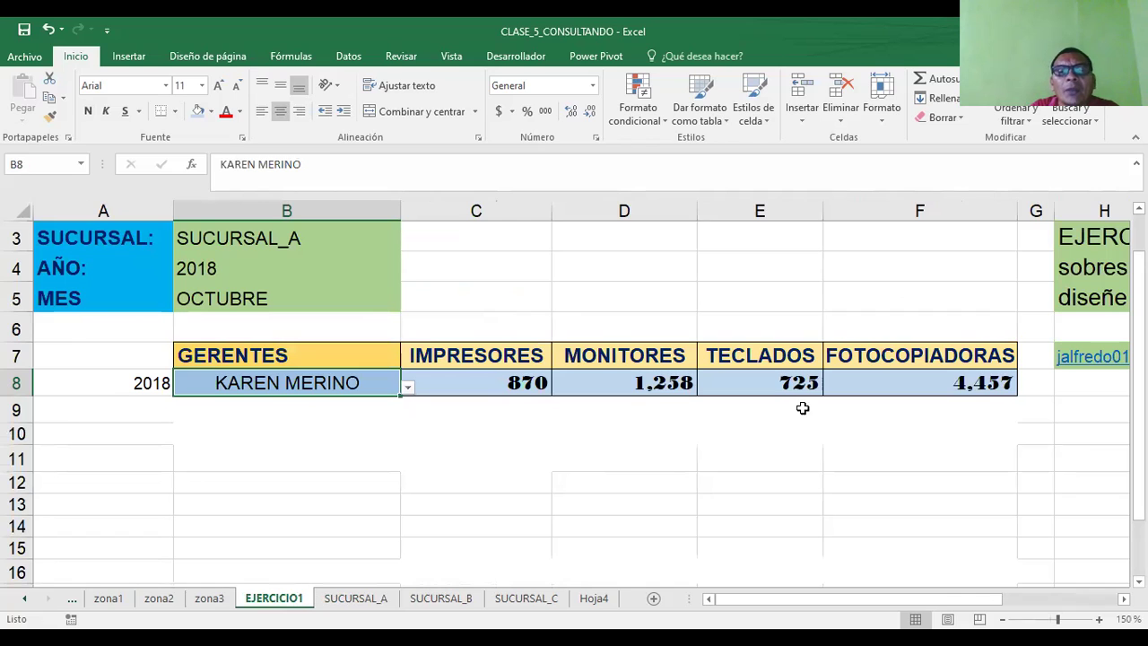
pyautogui.click(783, 383)
# - Check TECLADOS 725 and the FOTOCOPIADORAS lookup in F8, ending on EJERCICIO1's year cell B4
pyautogui.click(381, 601)
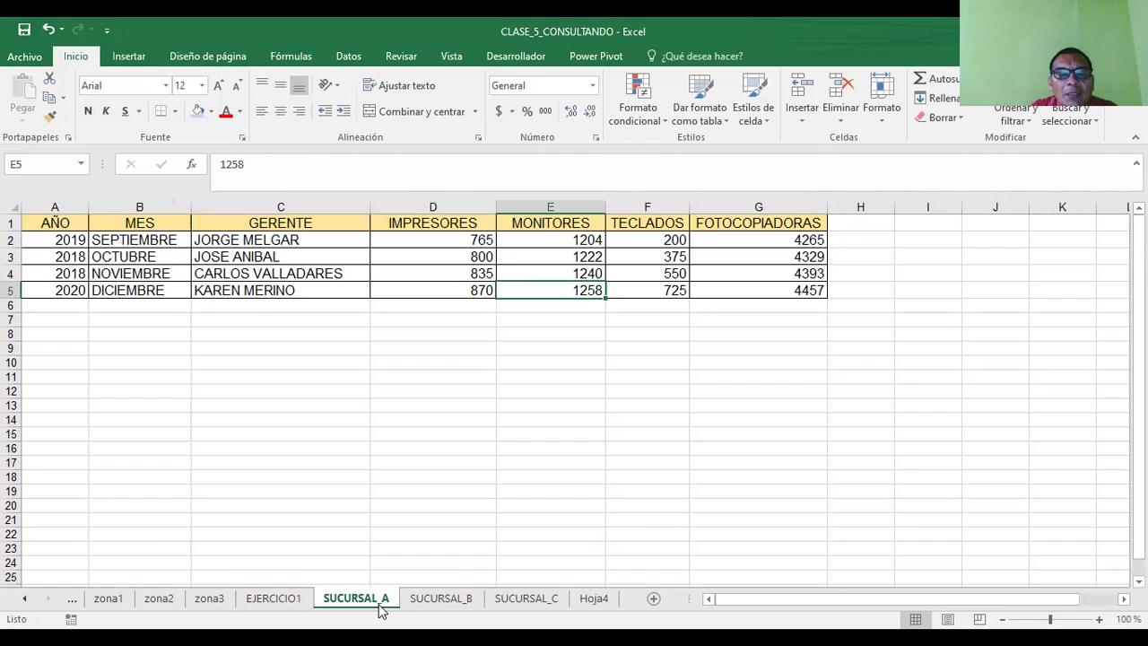
pyautogui.click(674, 289)
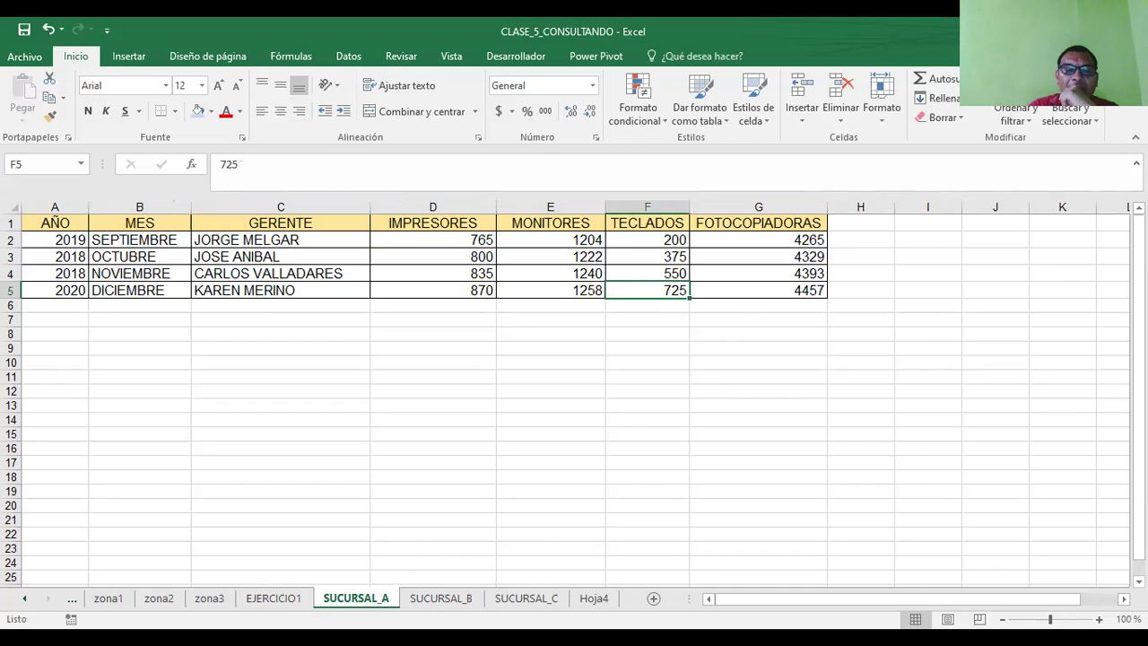
pyautogui.click(273, 599)
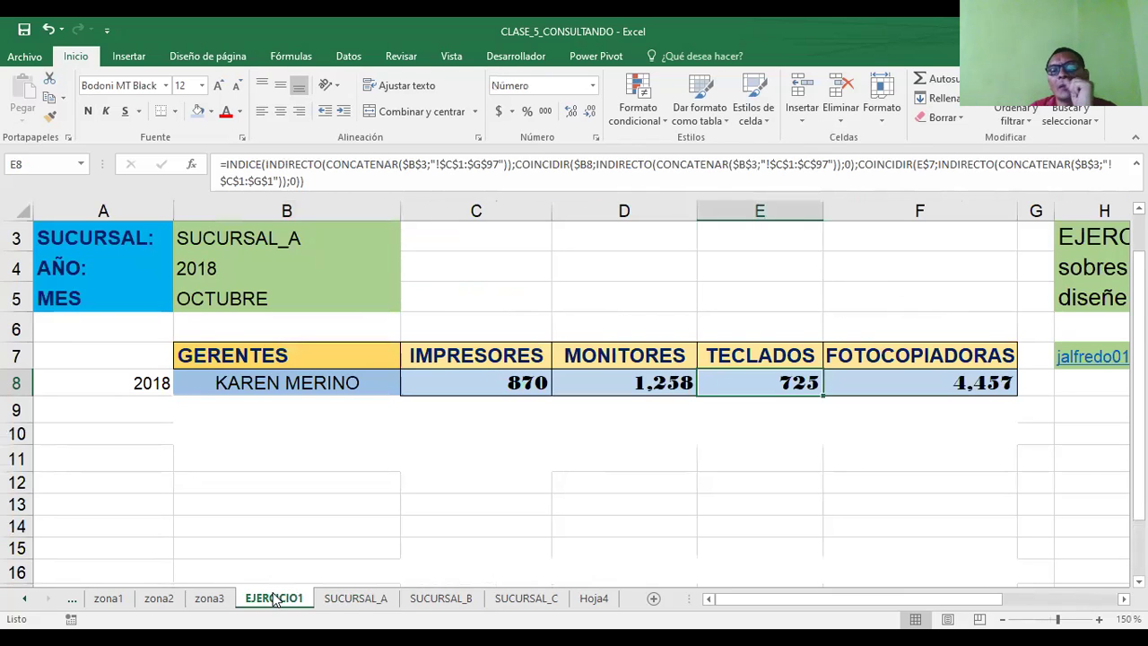
pyautogui.click(949, 387)
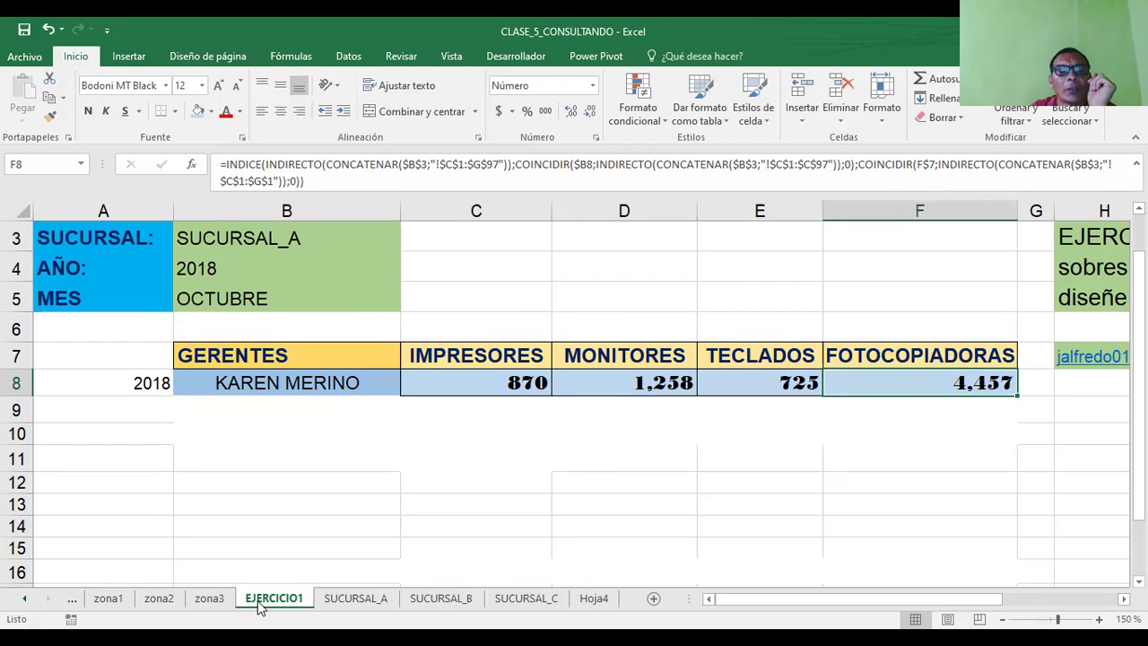
pyautogui.click(334, 597)
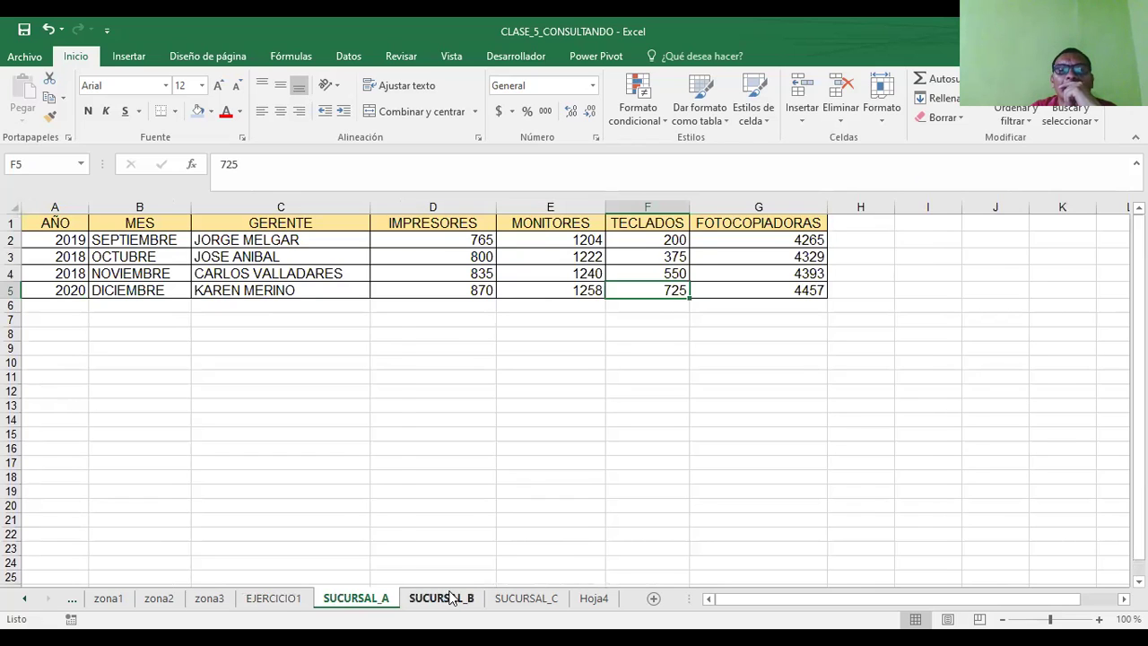
pyautogui.click(451, 598)
pyautogui.click(348, 600)
pyautogui.click(270, 601)
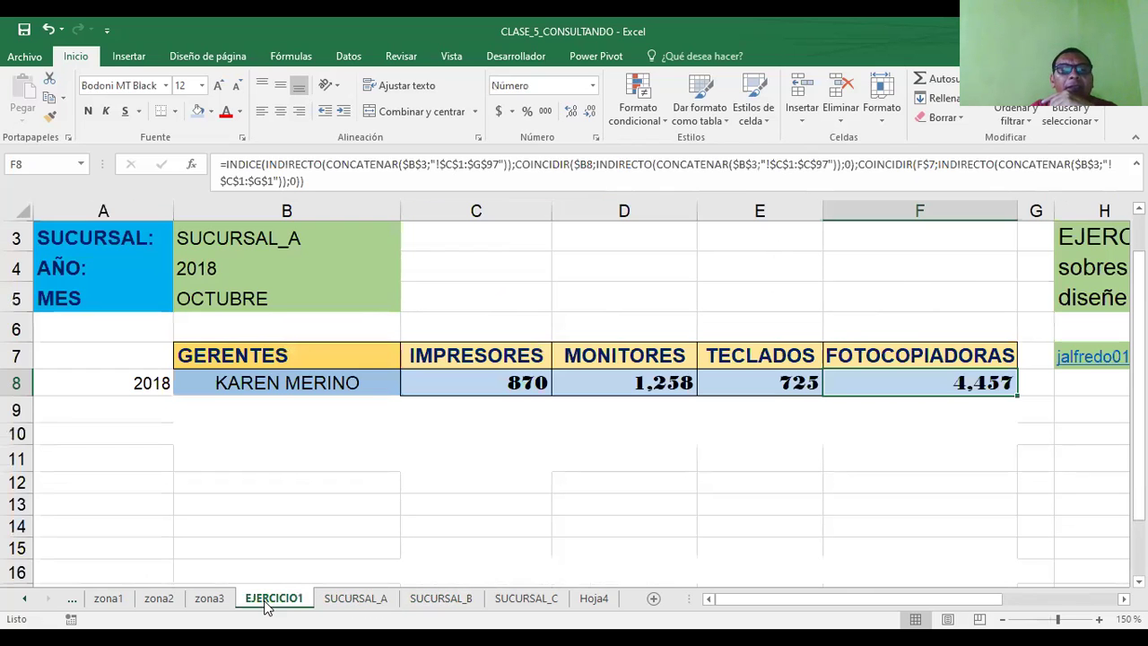
pyautogui.click(212, 267)
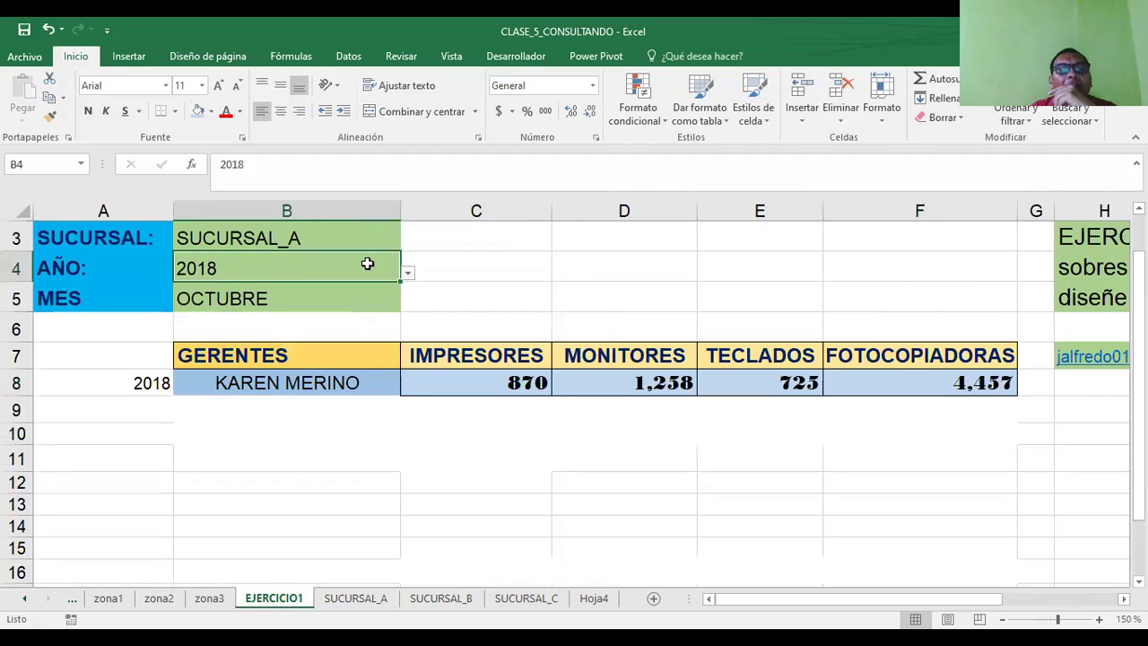
# - Set the B4 year to 2020, then change it to 2019
pyautogui.click(407, 274)
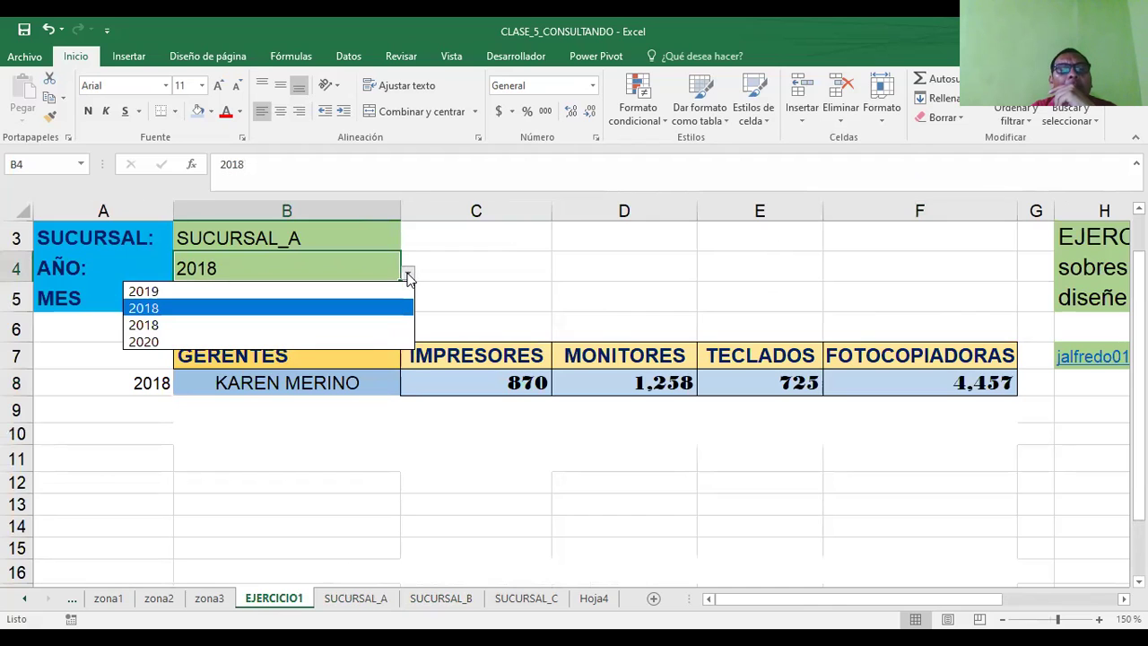
pyautogui.click(190, 340)
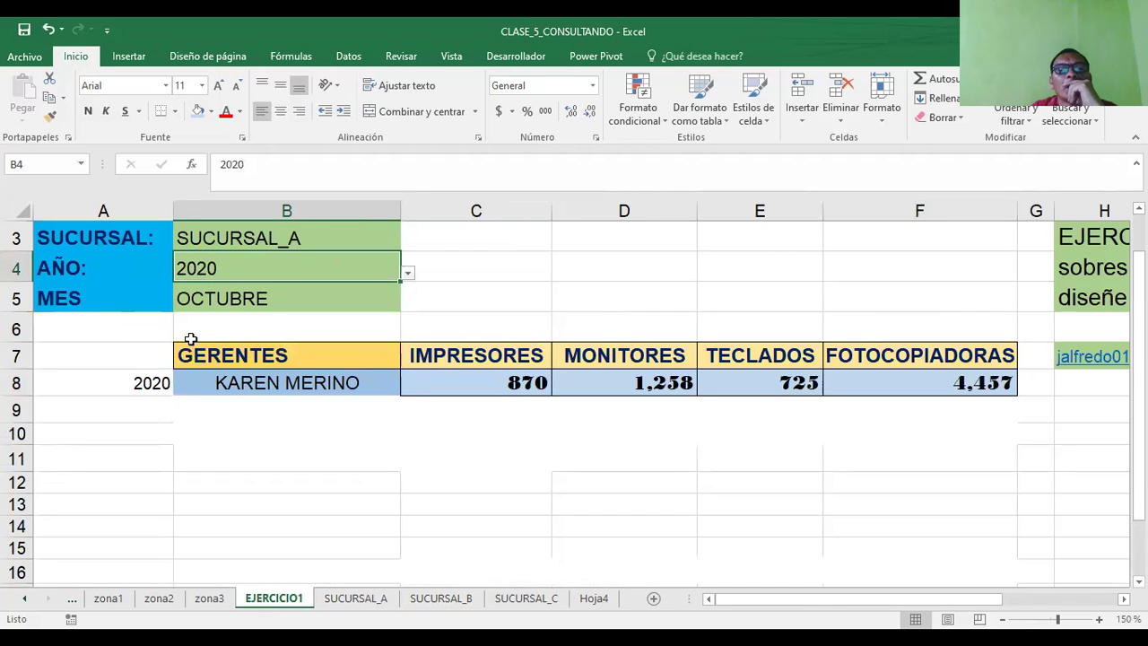
pyautogui.click(407, 275)
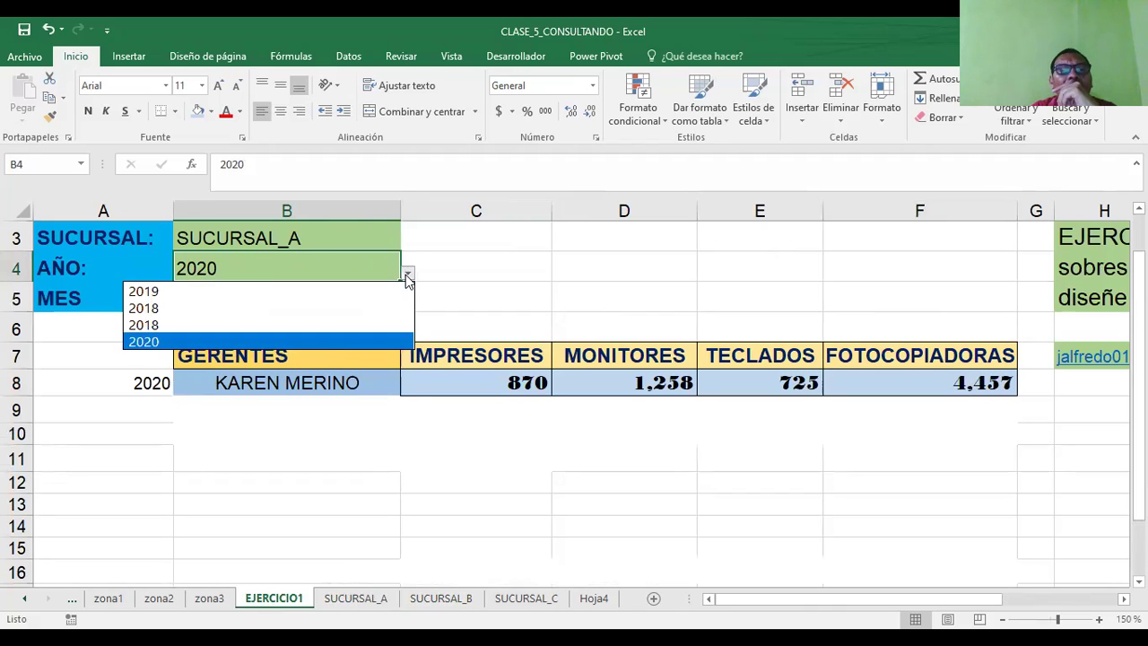
pyautogui.click(243, 288)
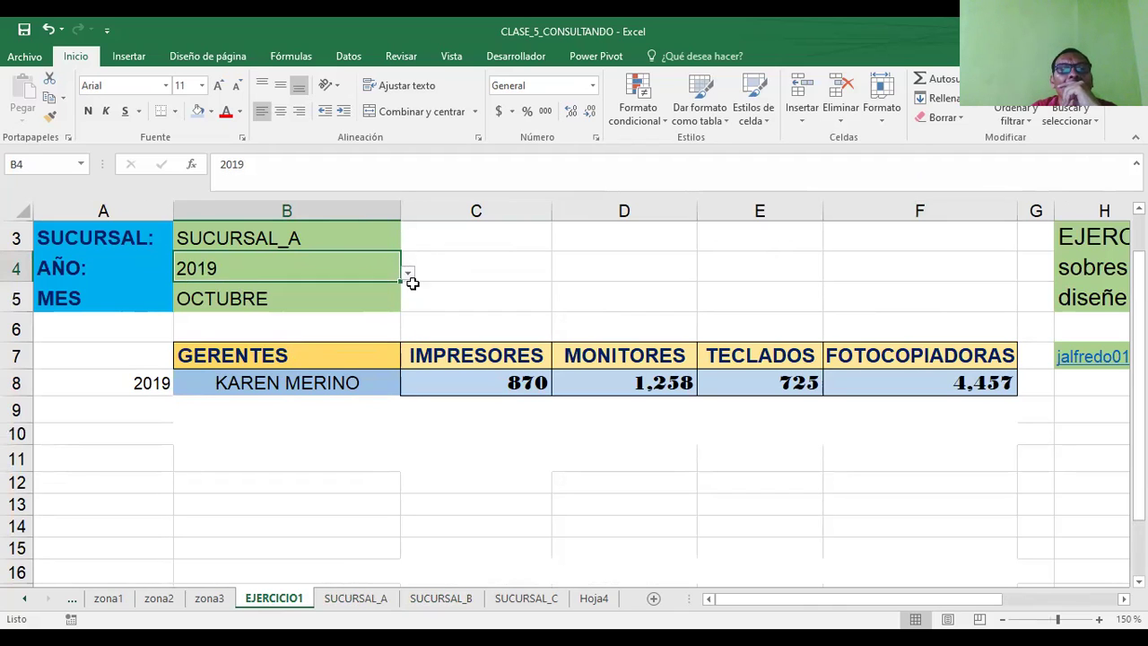
# - Try SUCURSAL_B and SUCURSAL_C in the B3 branch cell, settling back on SUCURSAL_A
pyautogui.click(283, 234)
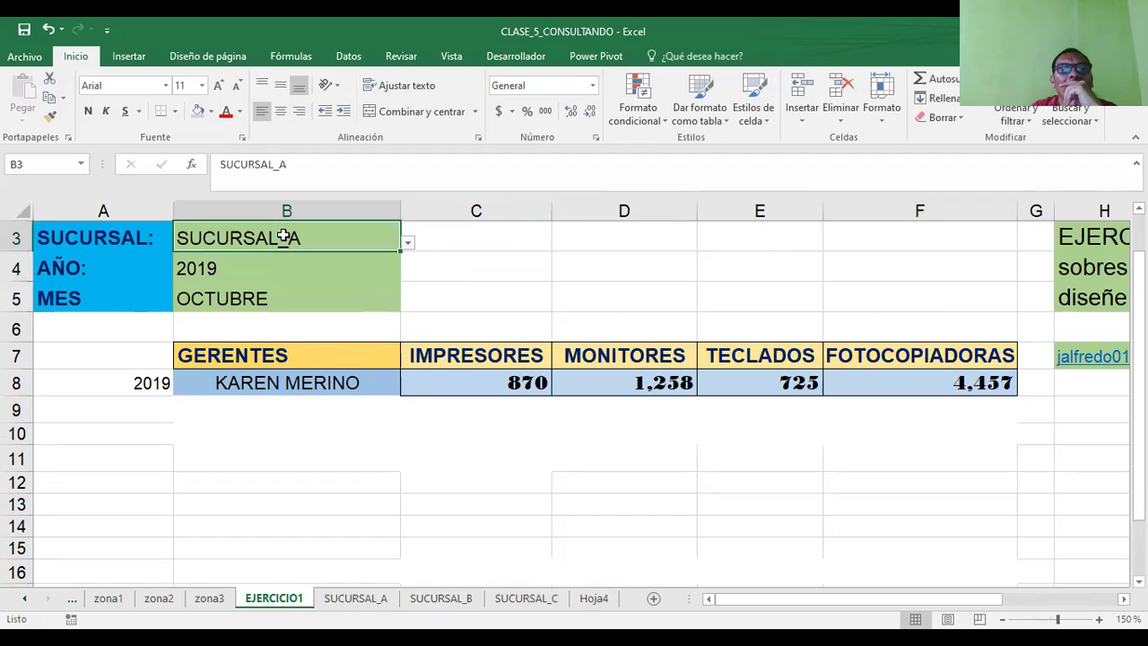
pyautogui.click(408, 244)
pyautogui.click(242, 278)
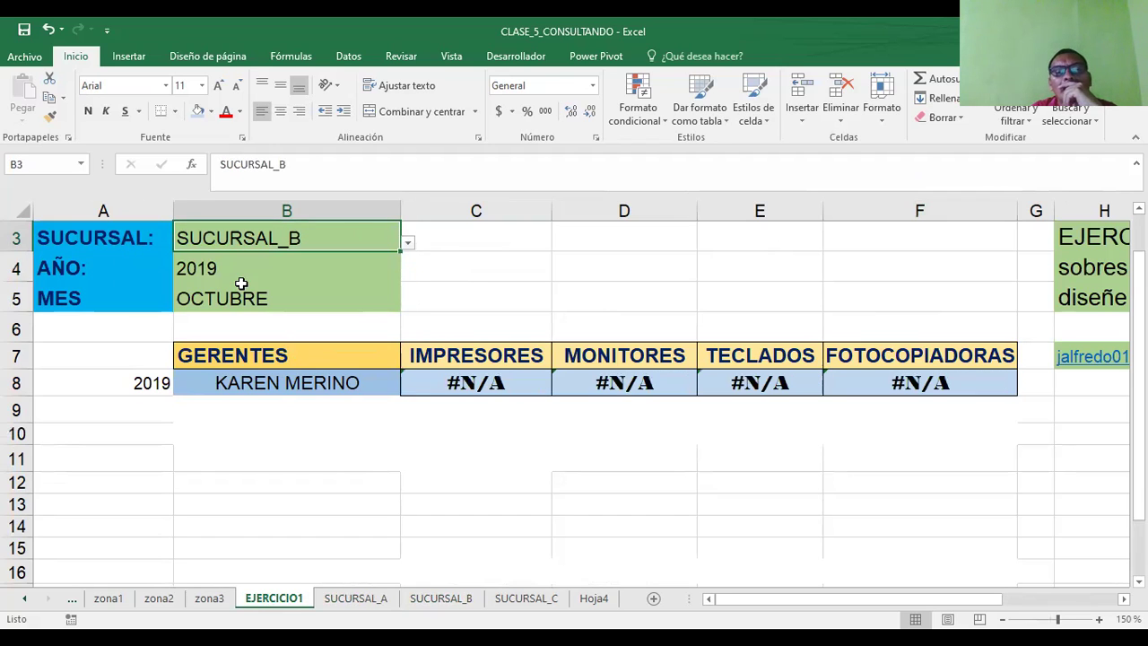
pyautogui.click(408, 243)
pyautogui.click(233, 292)
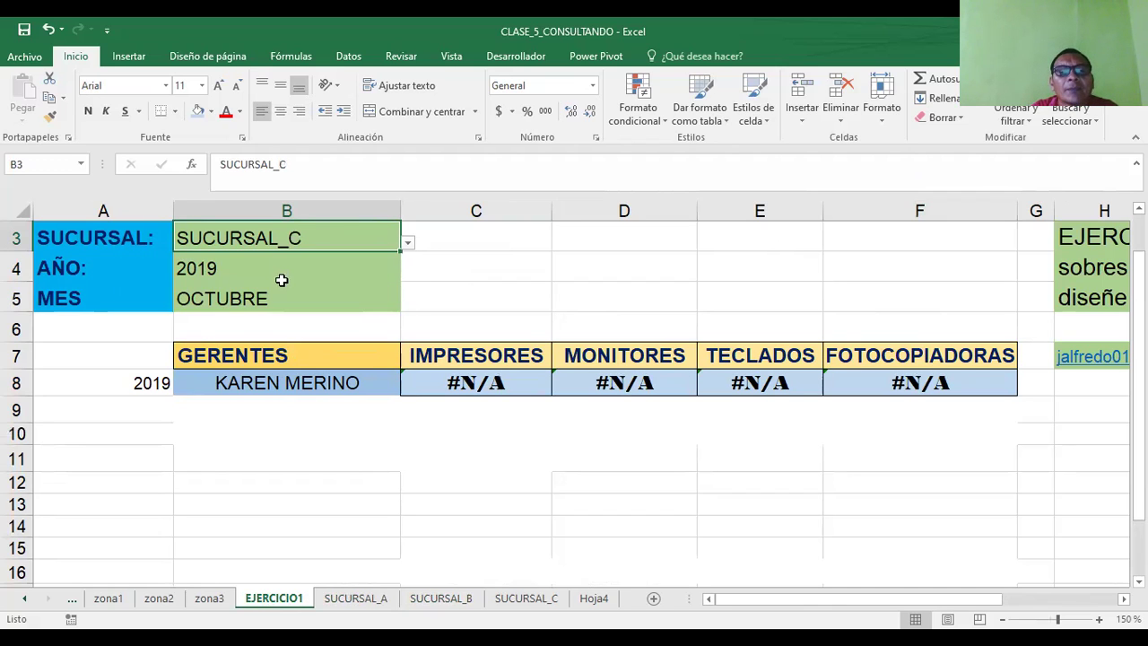
pyautogui.click(408, 243)
pyautogui.click(246, 255)
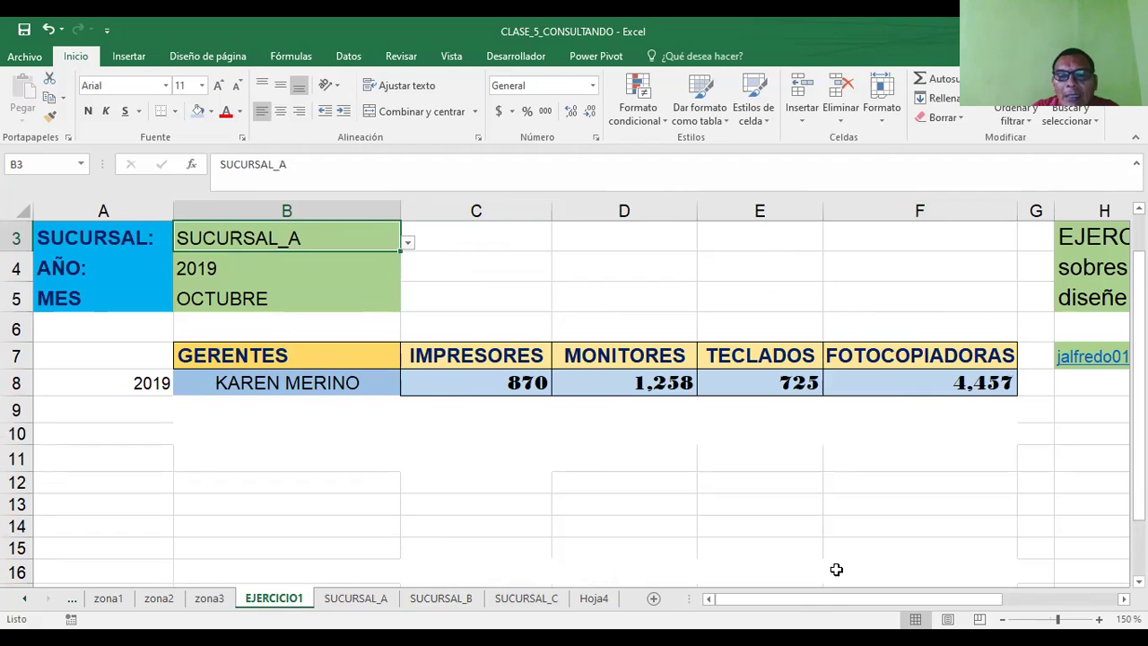
pyautogui.click(195, 450)
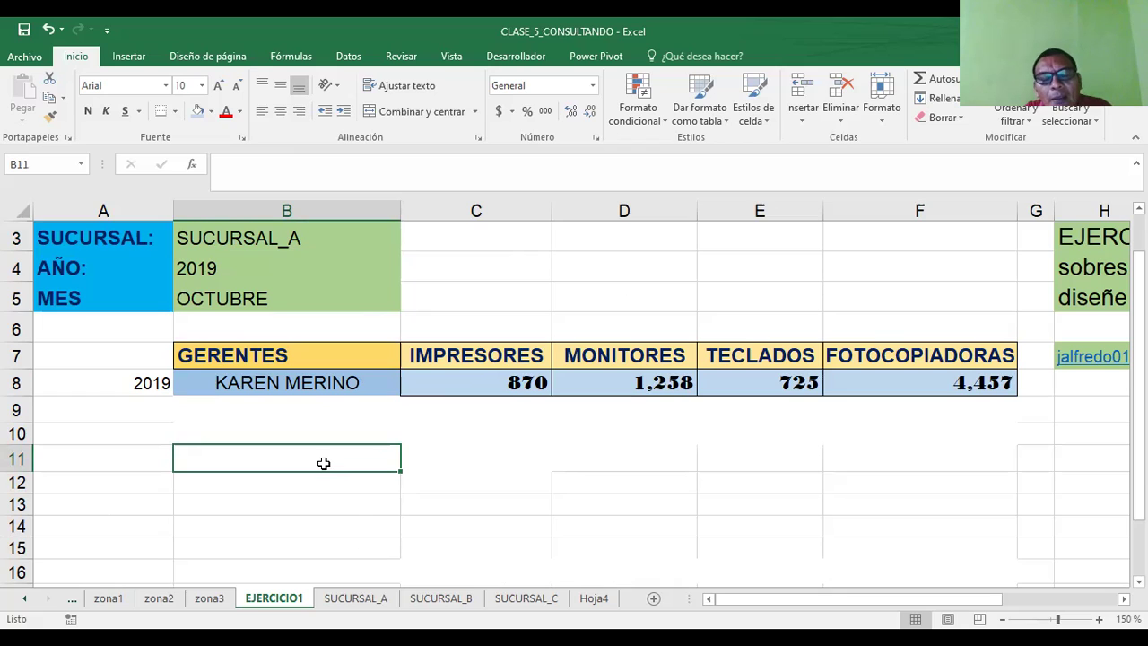
pyautogui.click(232, 266)
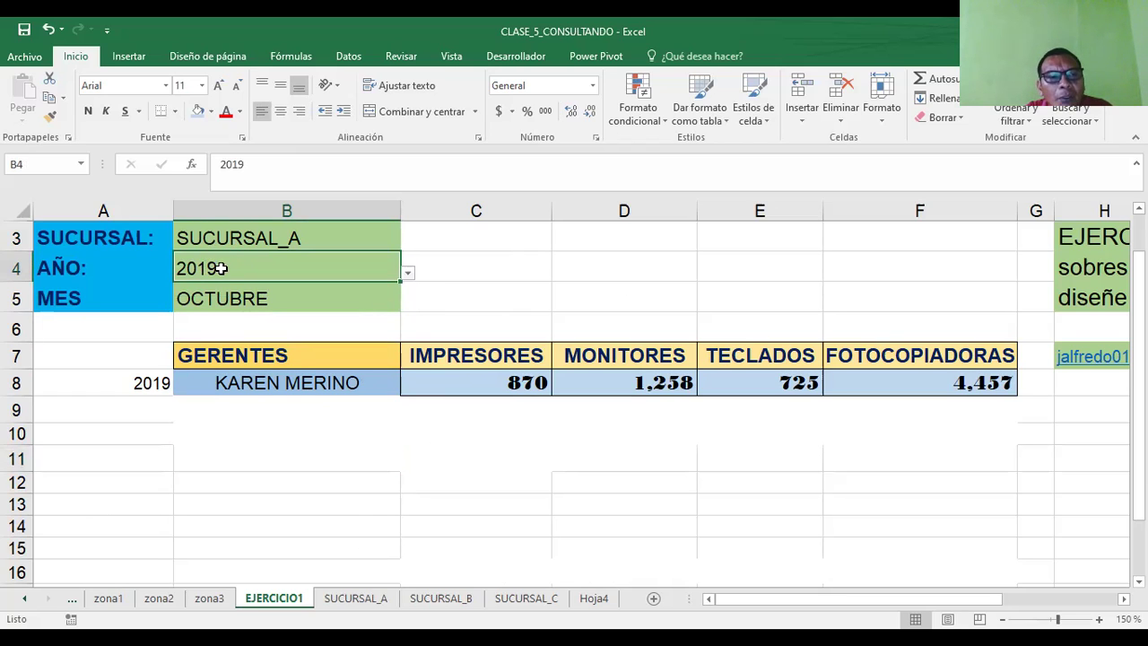
pyautogui.click(267, 303)
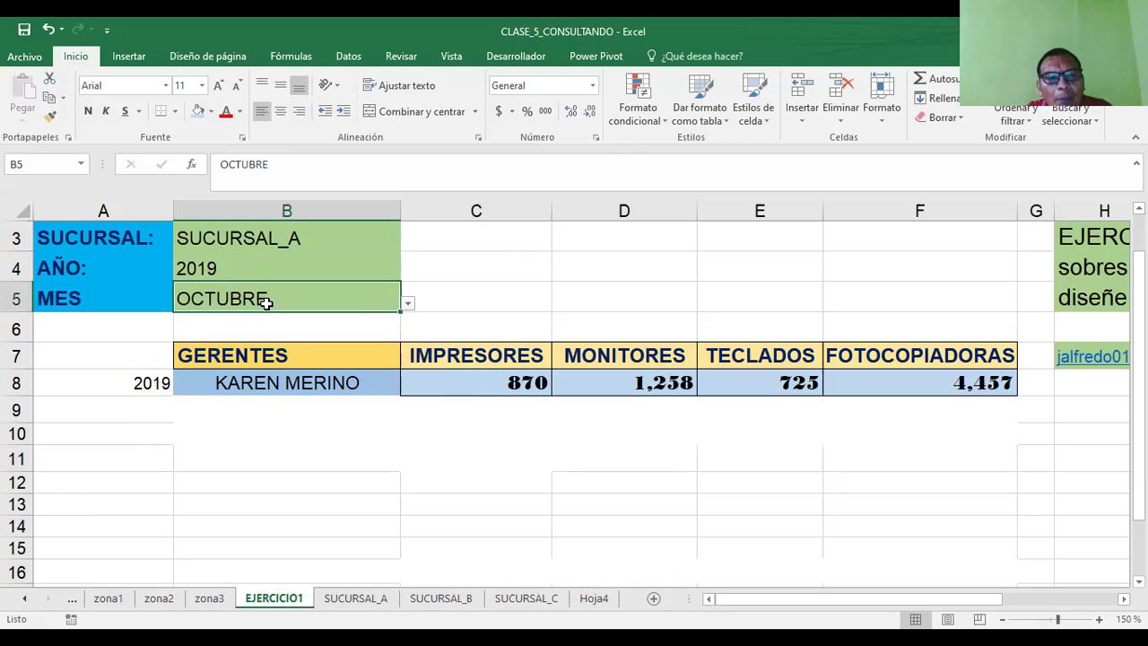
pyautogui.click(357, 601)
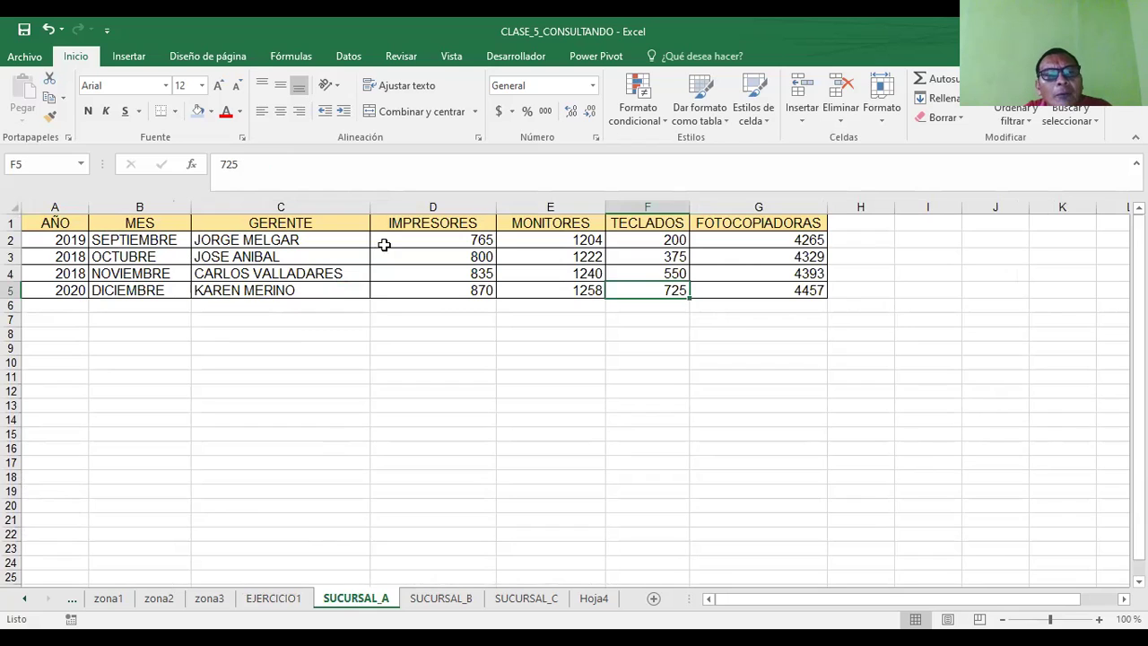
pyautogui.moveTo(279, 223); pyautogui.dragTo(293, 290)
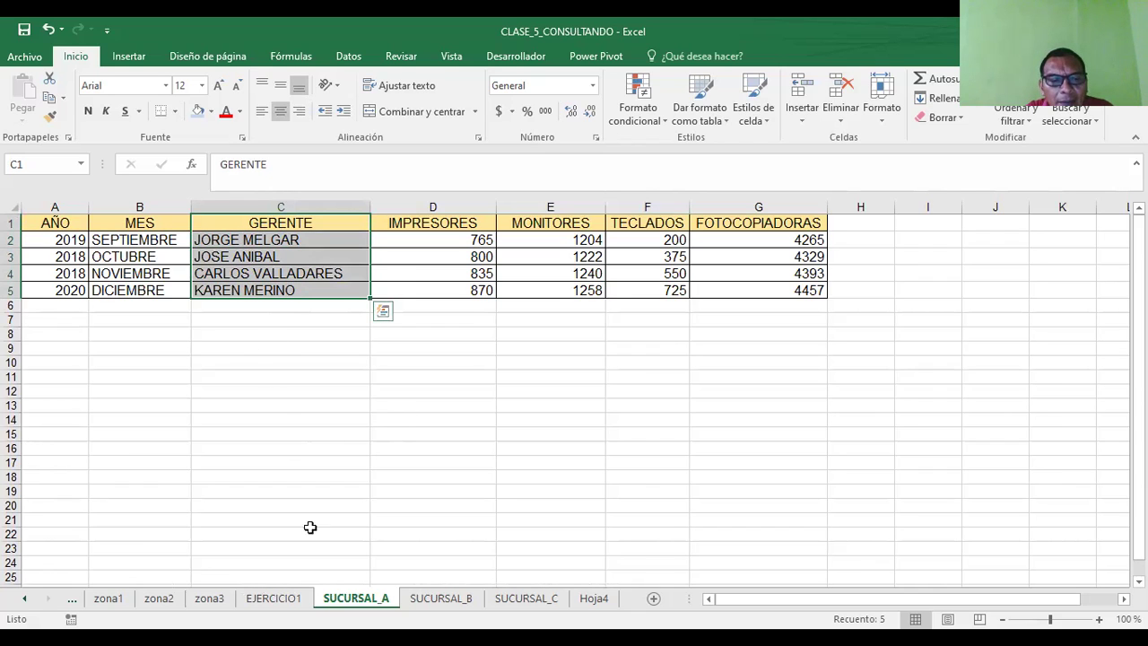
pyautogui.click(271, 598)
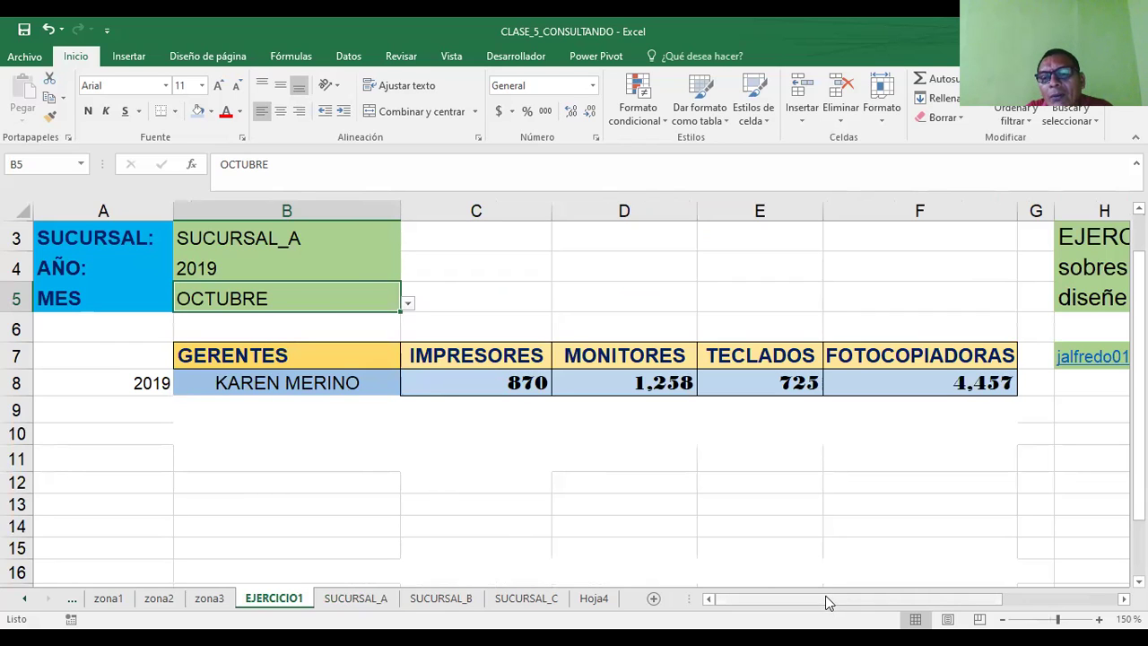
pyautogui.moveTo(826, 602); pyautogui.dragTo(1013, 606)
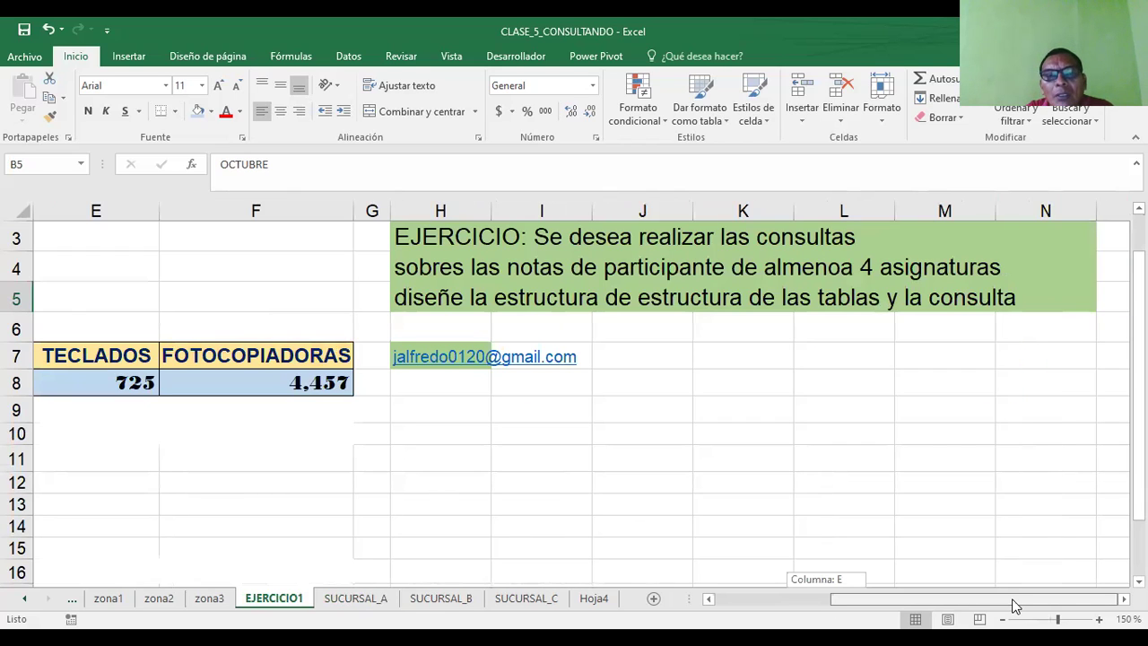
pyautogui.moveTo(1013, 606); pyautogui.dragTo(651, 608)
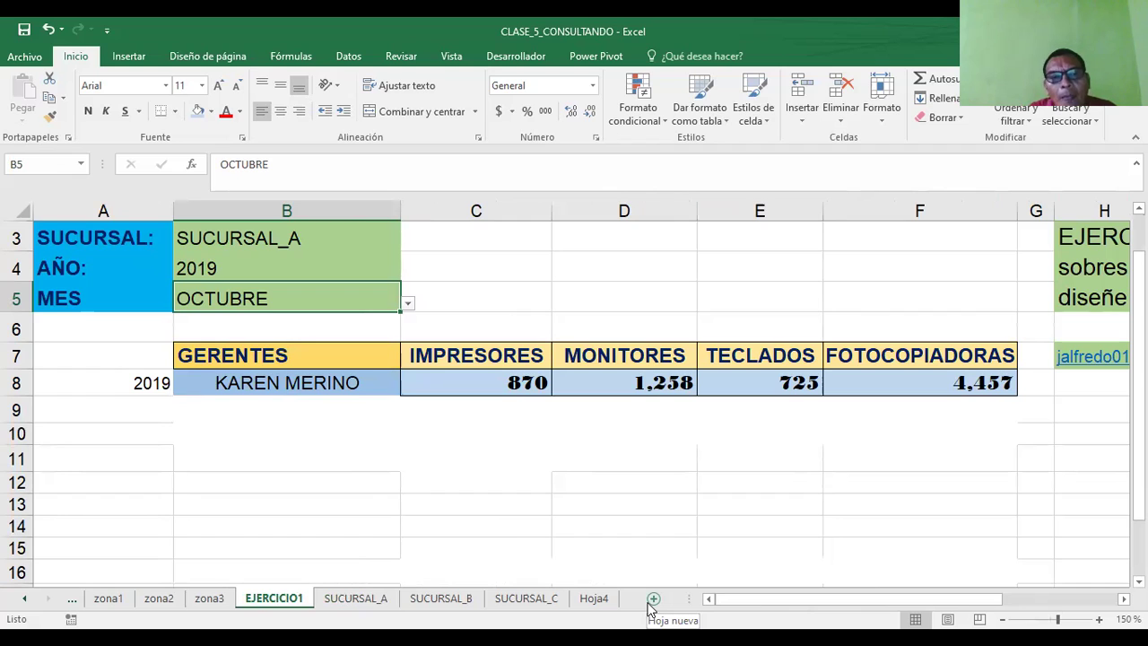
pyautogui.click(451, 395)
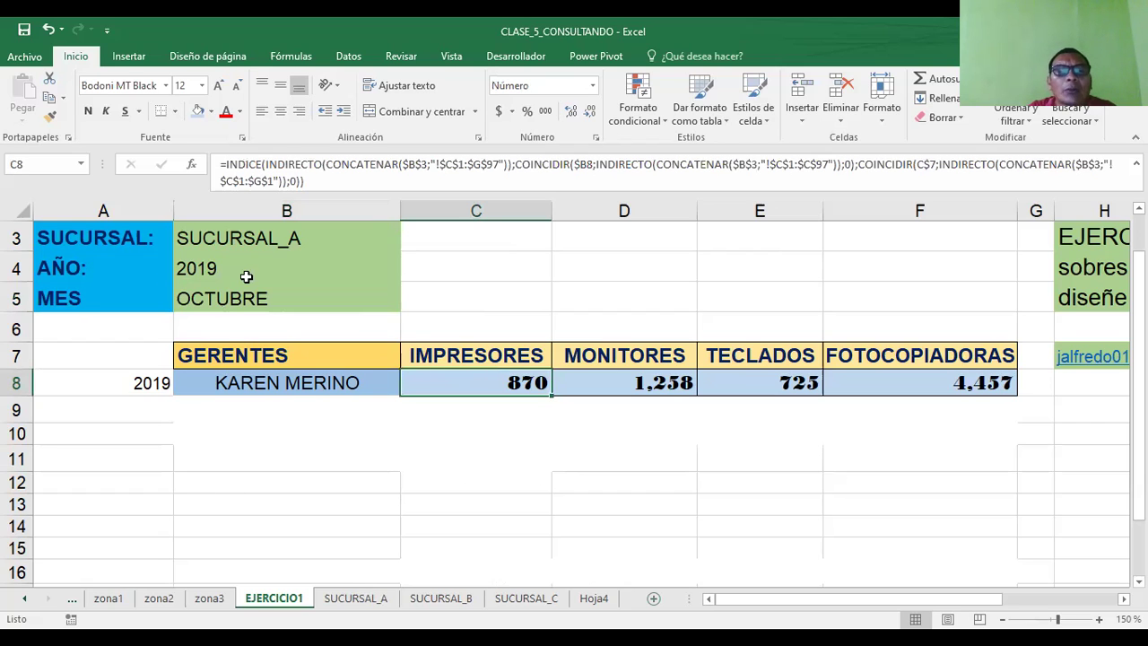
pyautogui.click(423, 168)
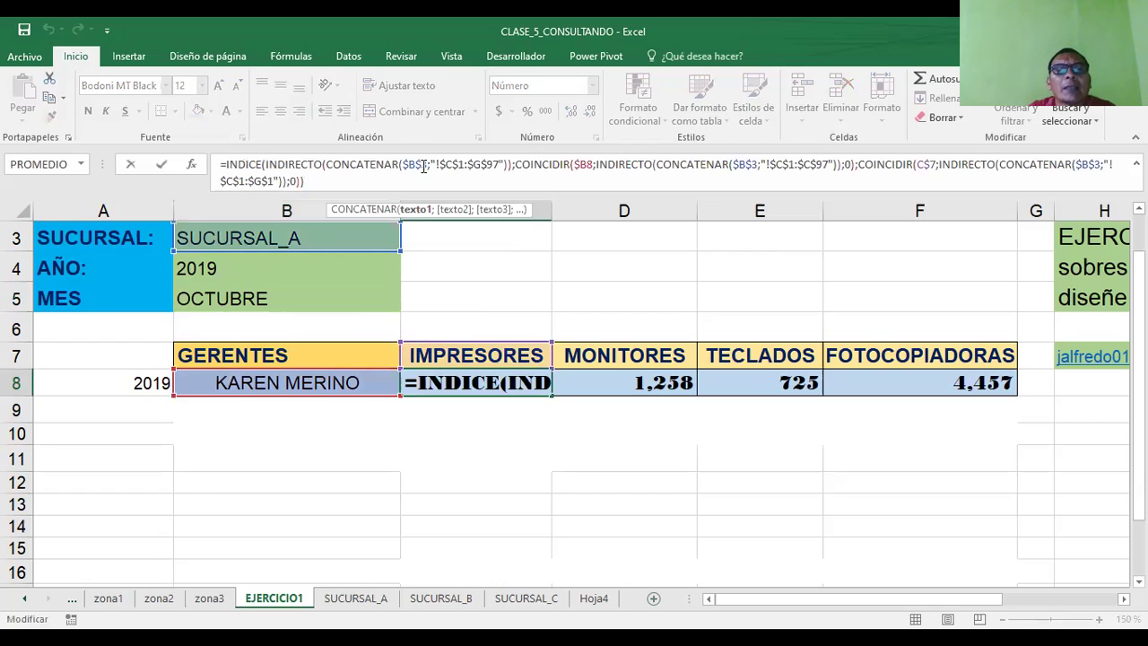
pyautogui.moveTo(422, 165); pyautogui.dragTo(403, 164)
pyautogui.hotkey('shift', 'Left')
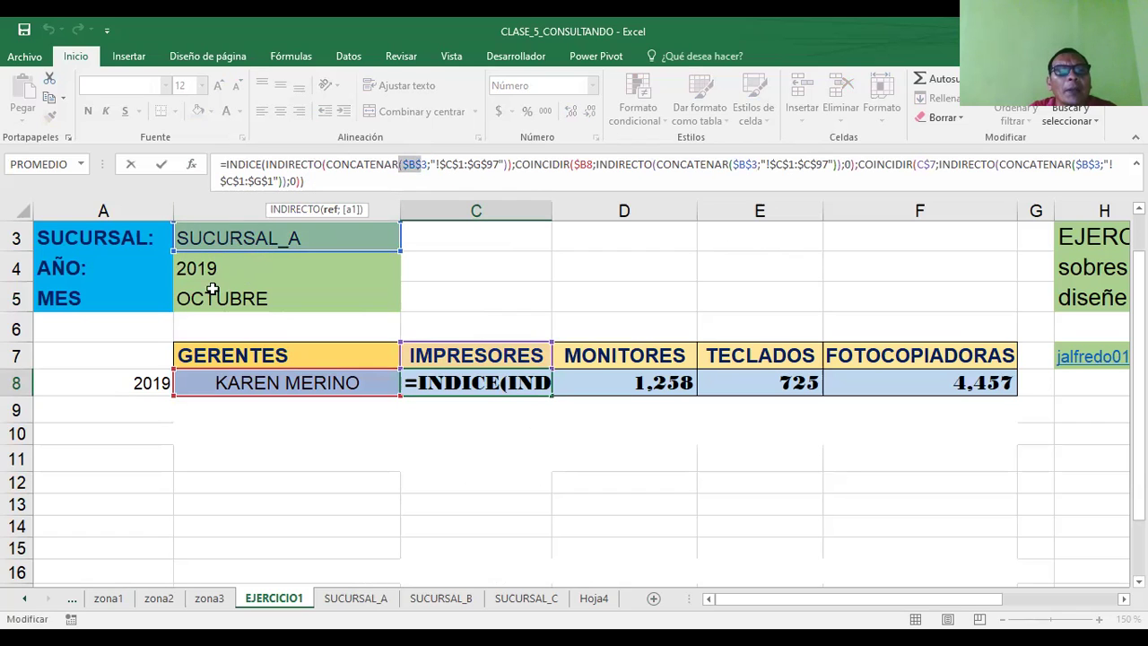
pyautogui.click(120, 388)
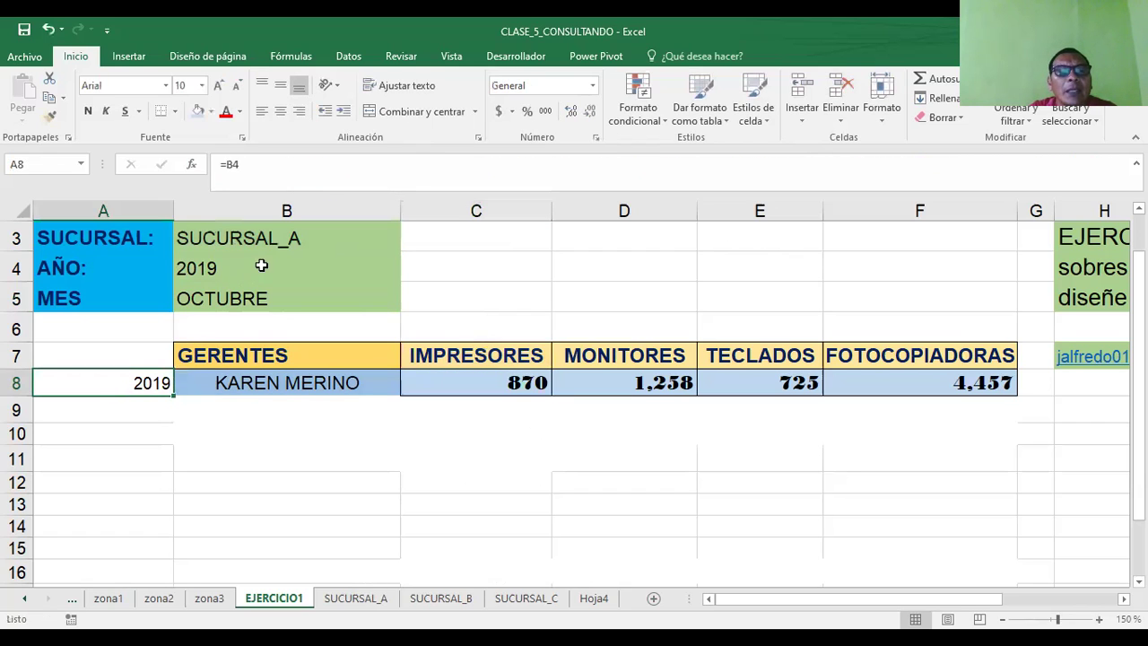
pyautogui.click(285, 382)
pyautogui.click(461, 380)
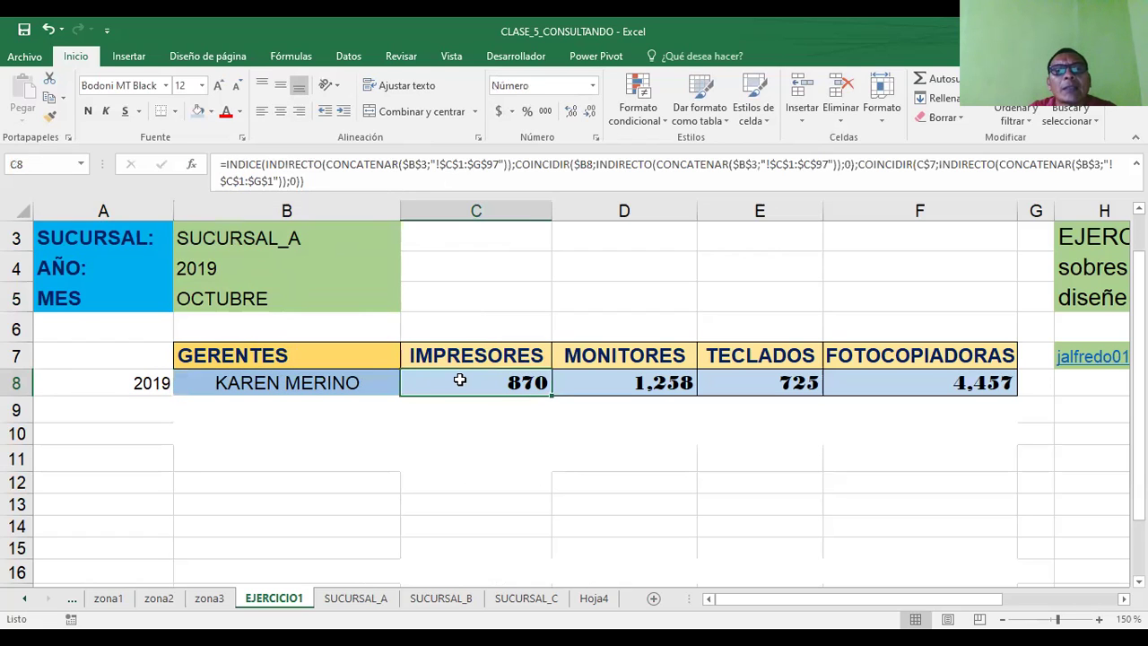
pyautogui.click(456, 165)
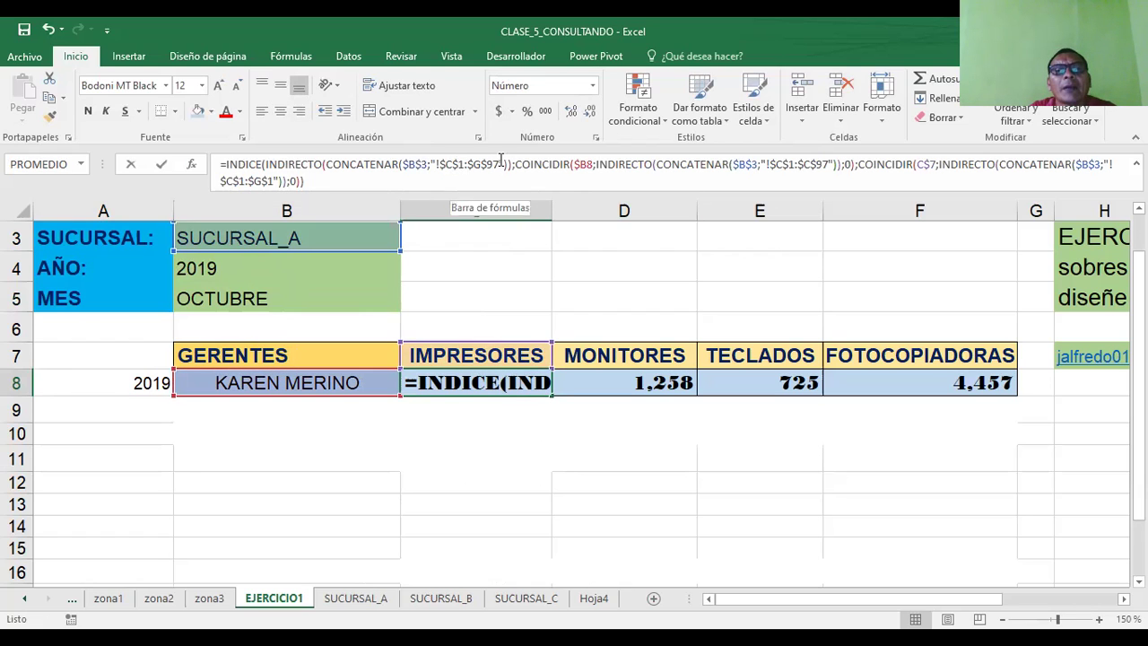
pyautogui.press('BackSpace')
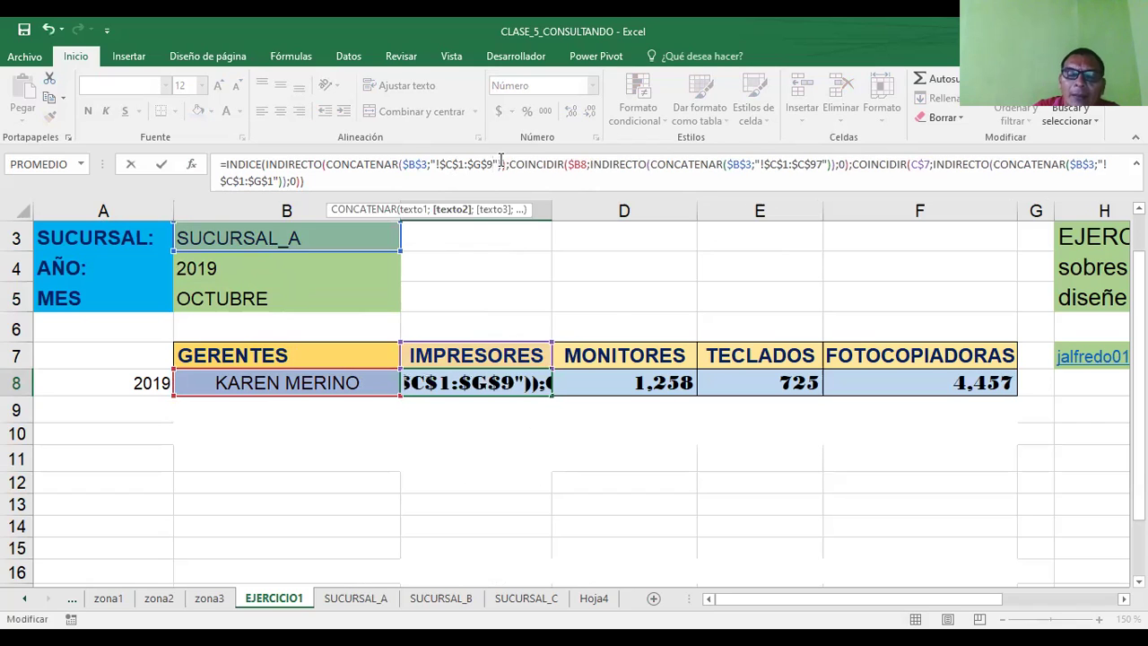
pyautogui.press('BackSpace')
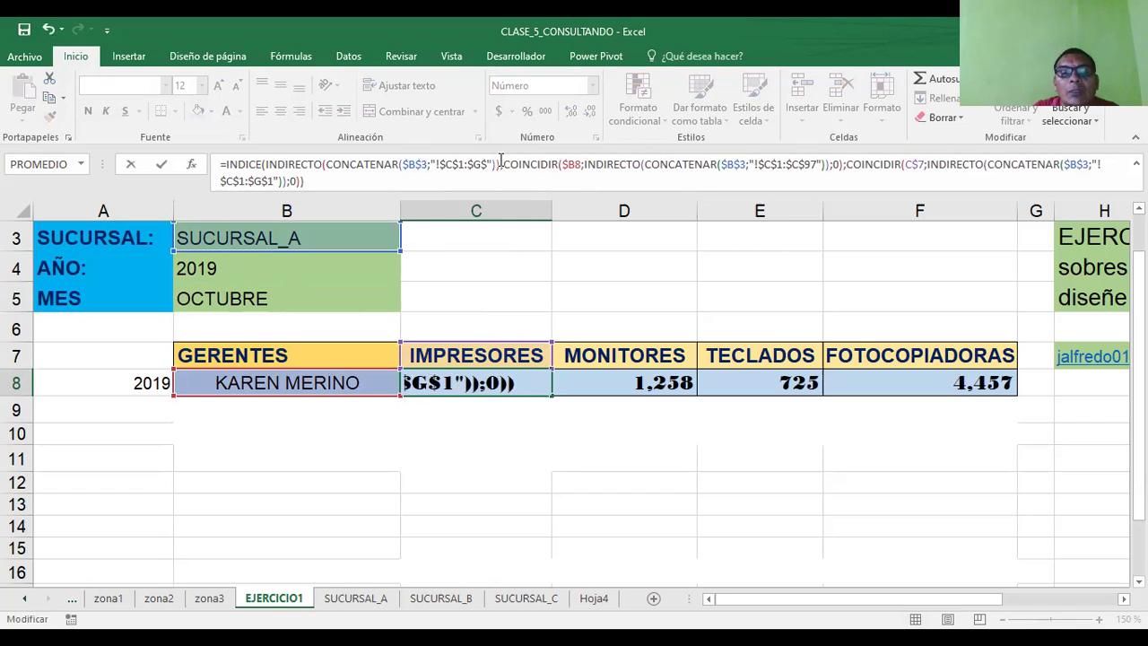
pyautogui.press('Return')
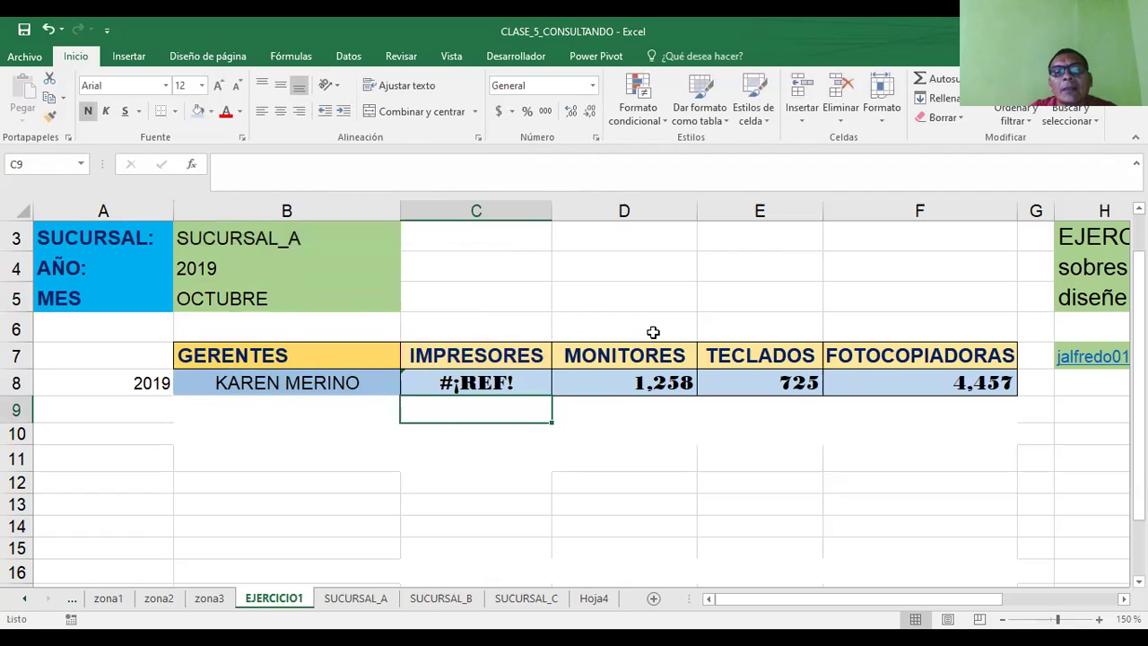
pyautogui.click(450, 381)
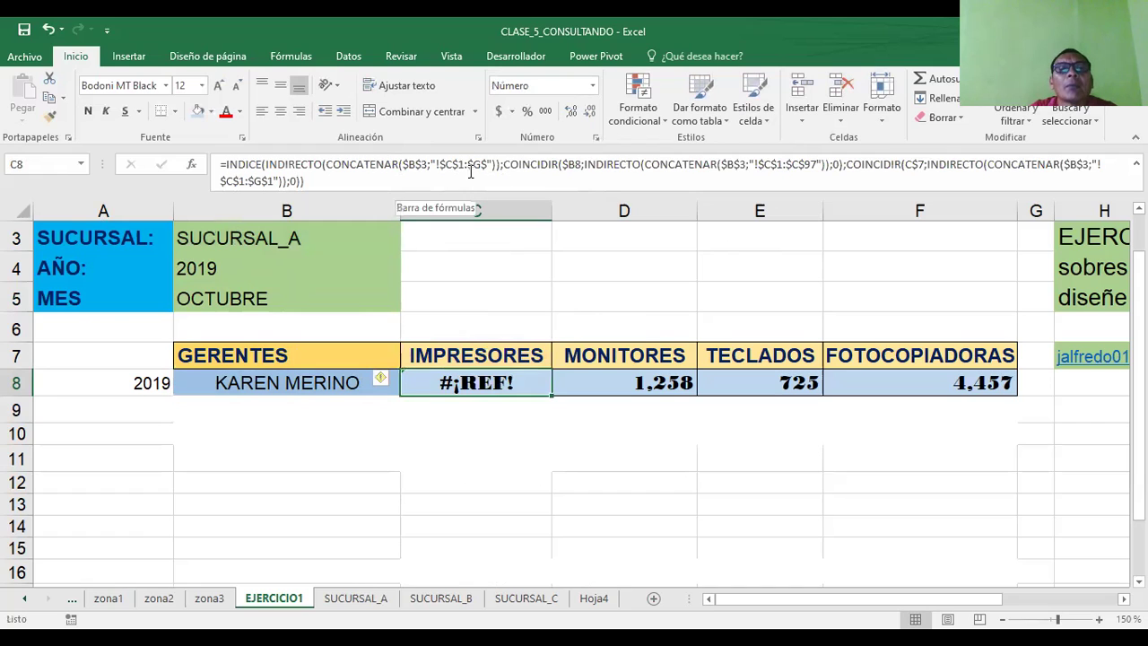
pyautogui.click(49, 30)
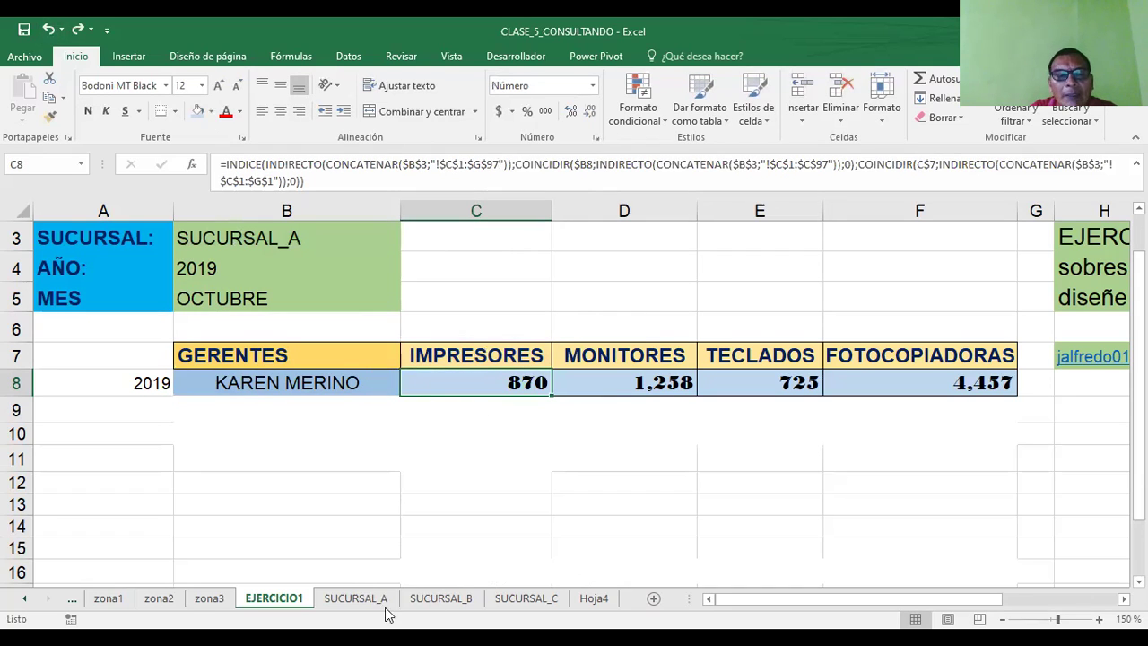
pyautogui.click(636, 352)
pyautogui.click(769, 354)
pyautogui.click(886, 356)
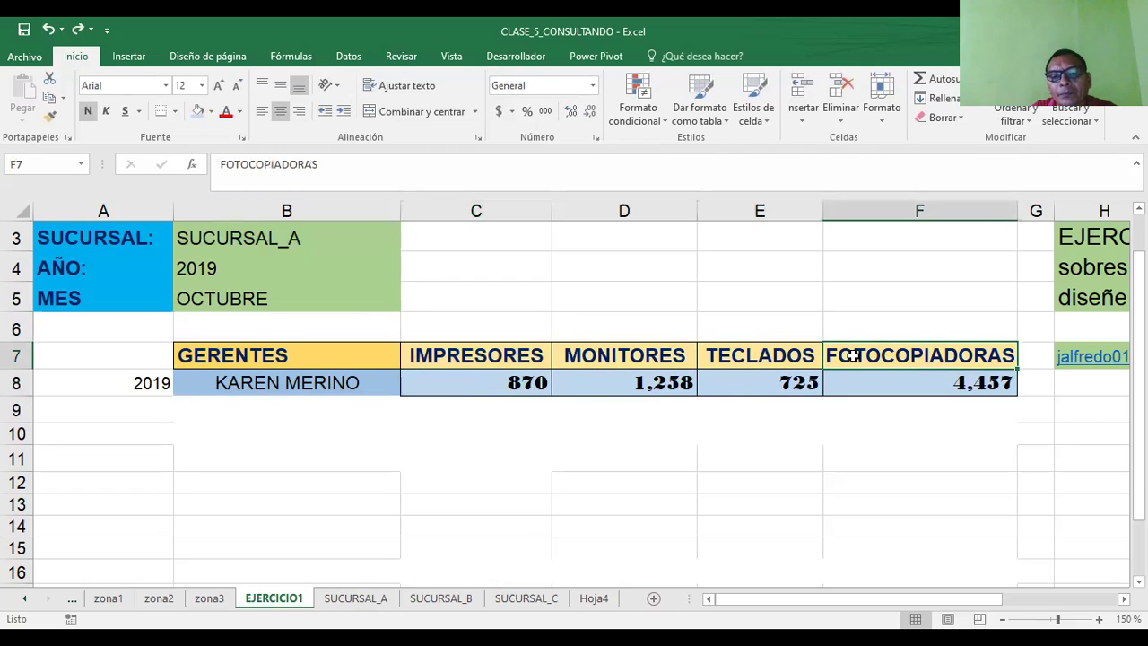
pyautogui.click(788, 595)
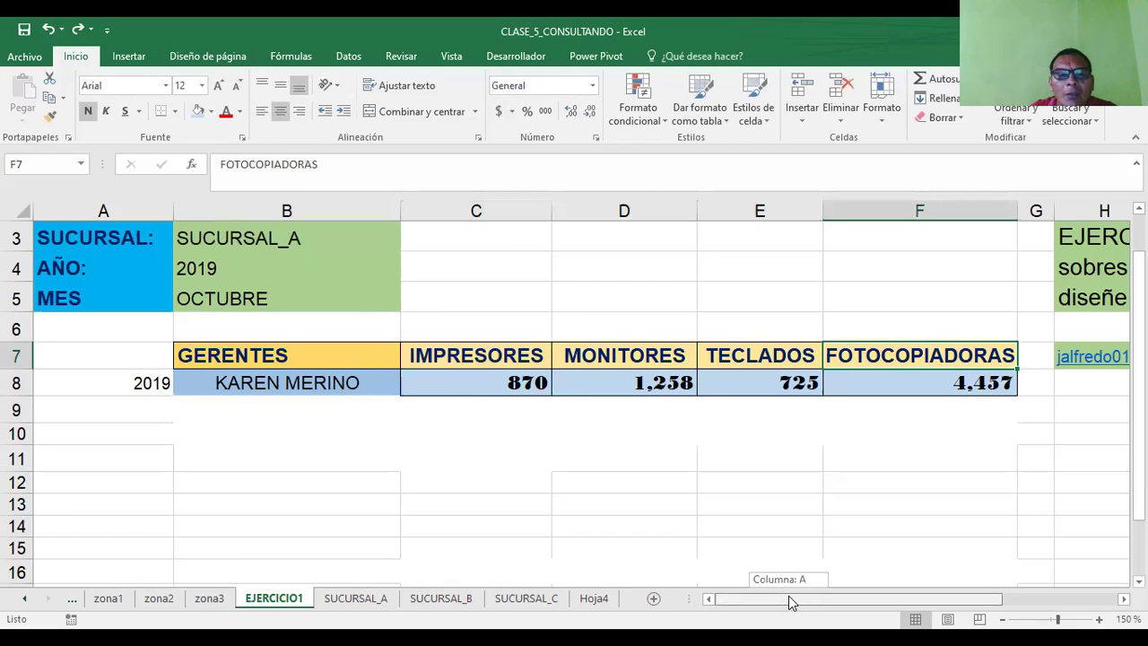
pyautogui.click(355, 598)
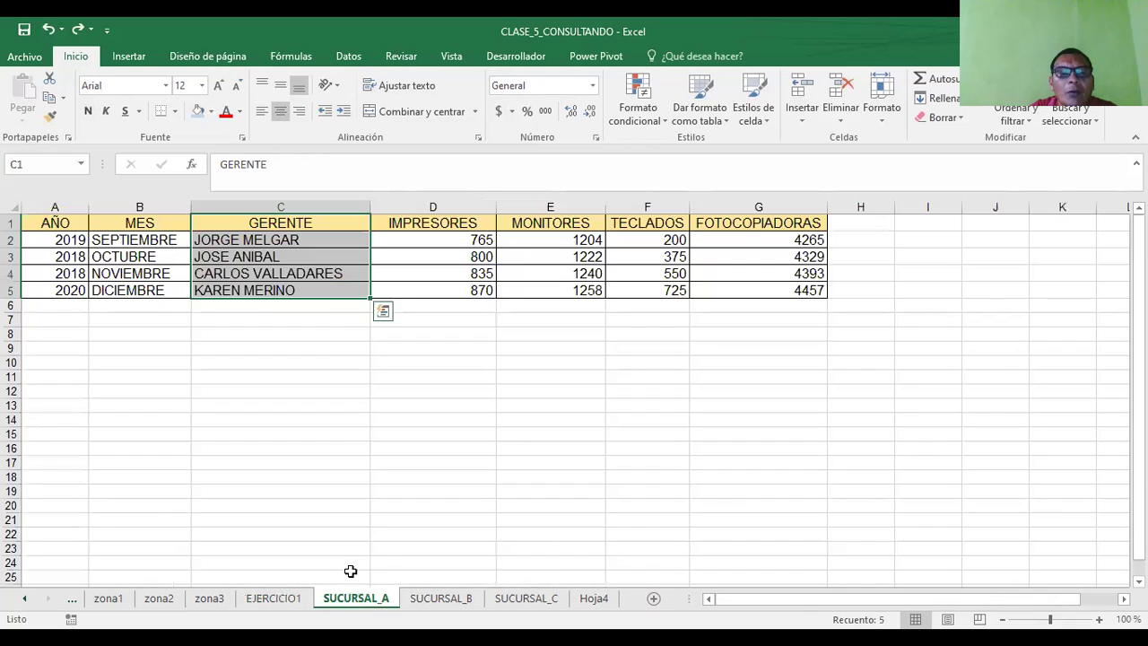
pyautogui.click(265, 604)
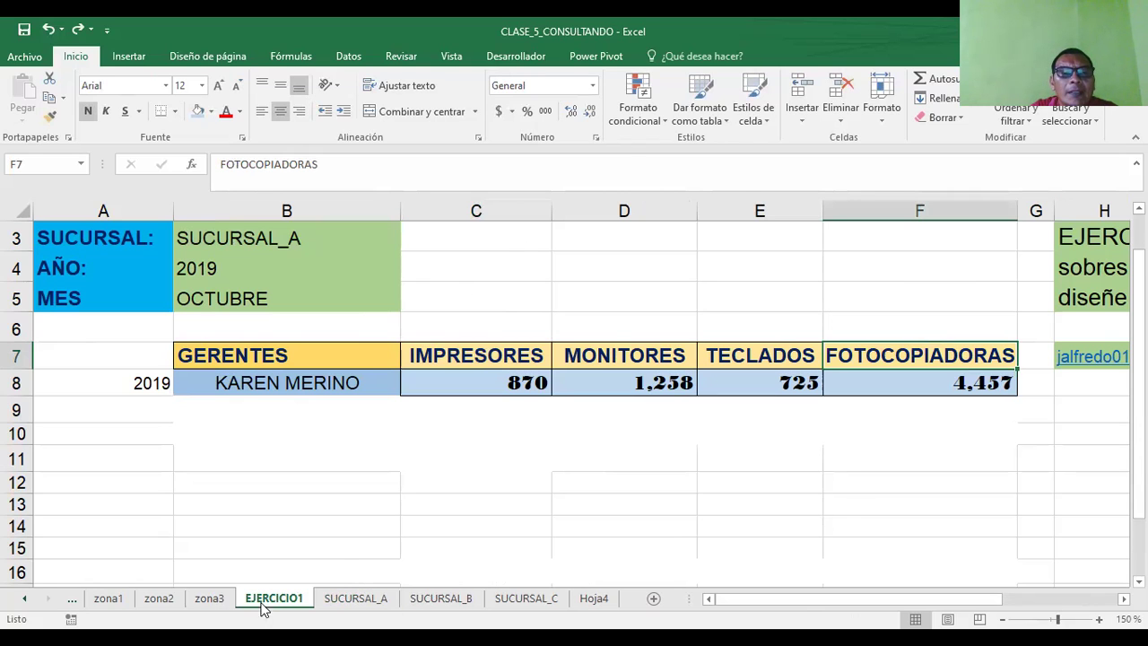
pyautogui.click(466, 387)
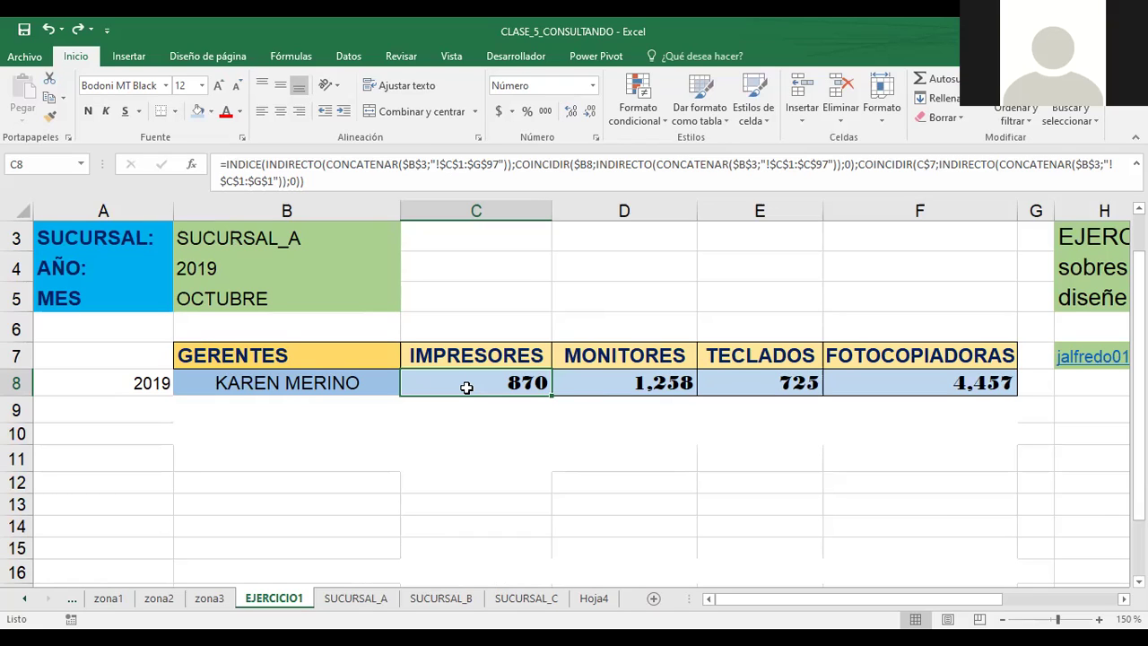
pyautogui.click(322, 385)
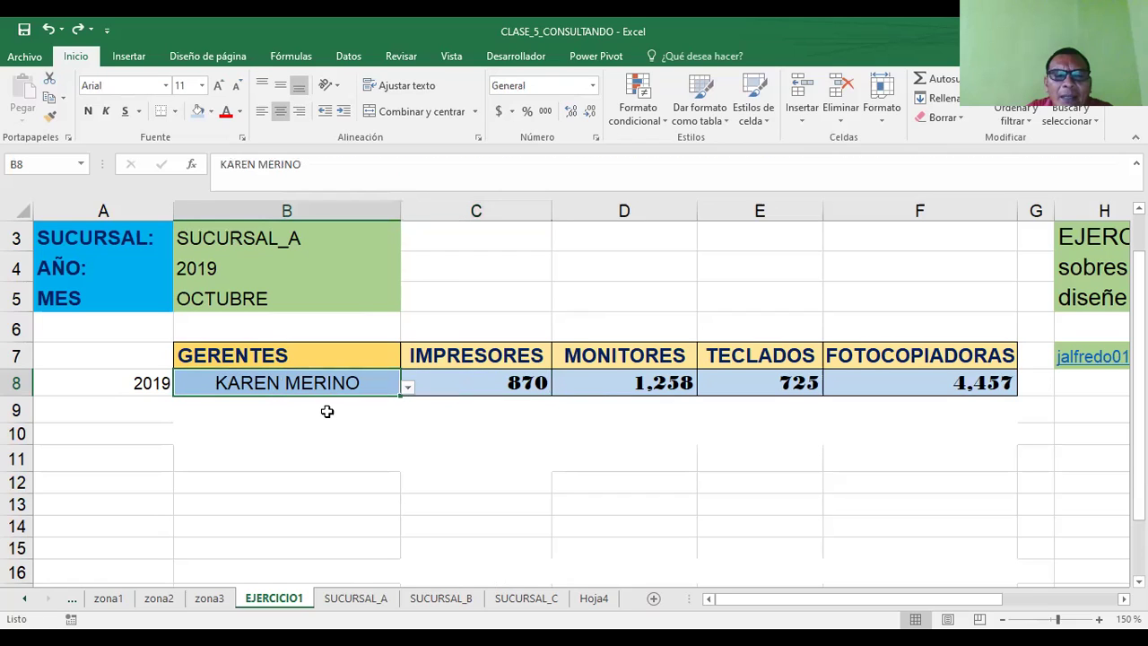
pyautogui.click(478, 382)
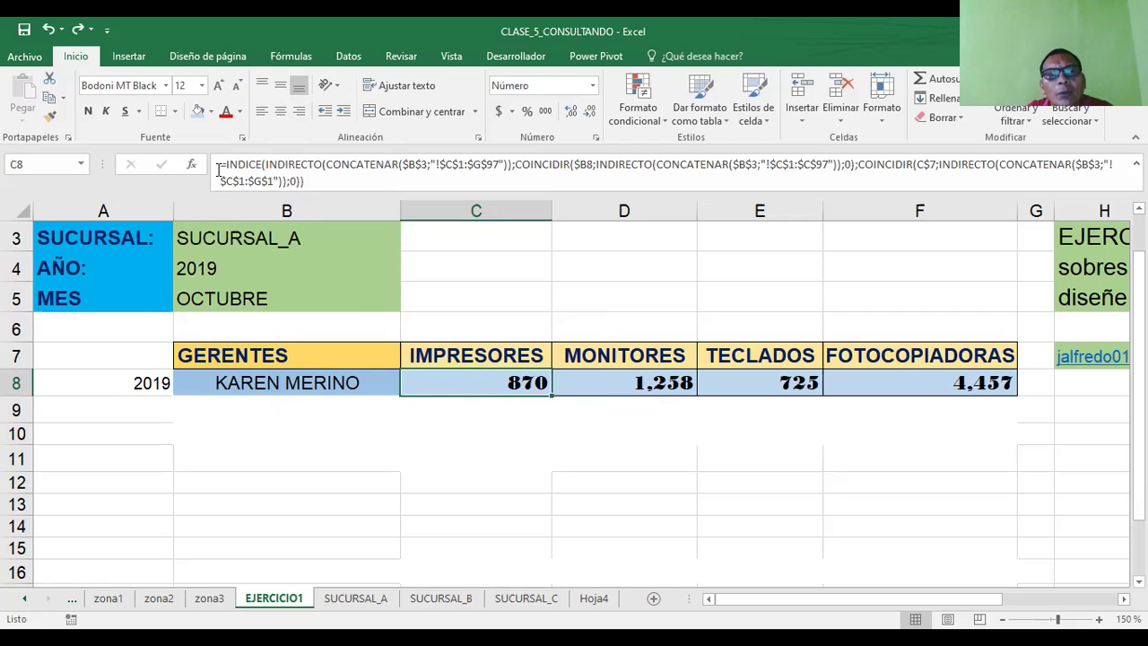
pyautogui.moveTo(218, 170); pyautogui.dragTo(993, 179)
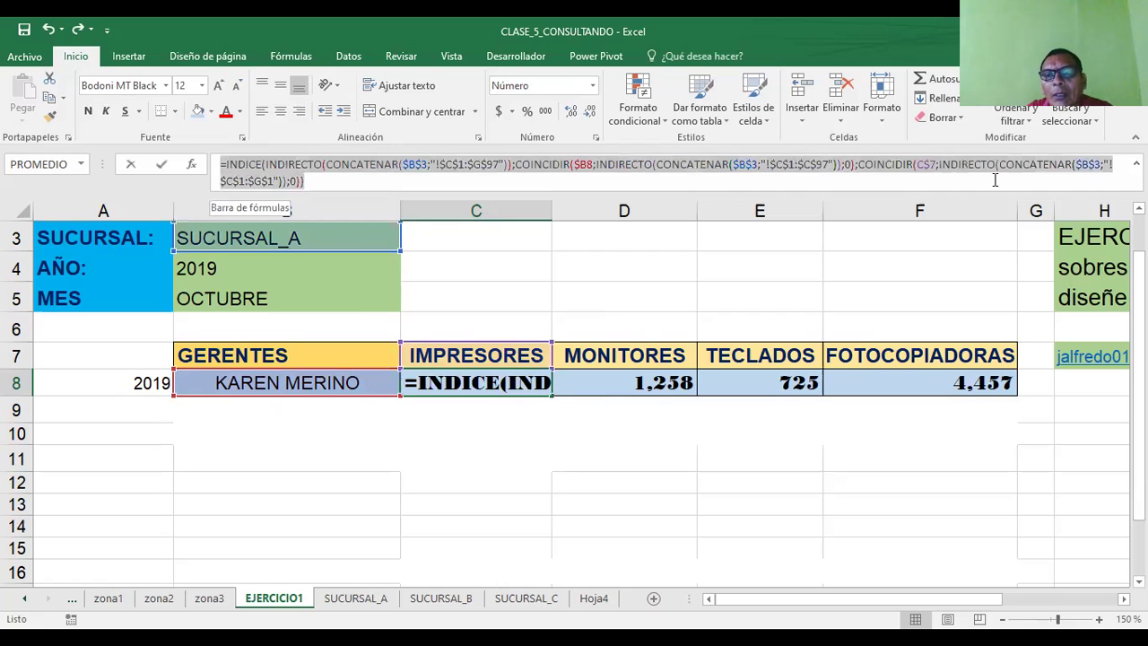
pyautogui.moveTo(993, 179); pyautogui.dragTo(307, 180)
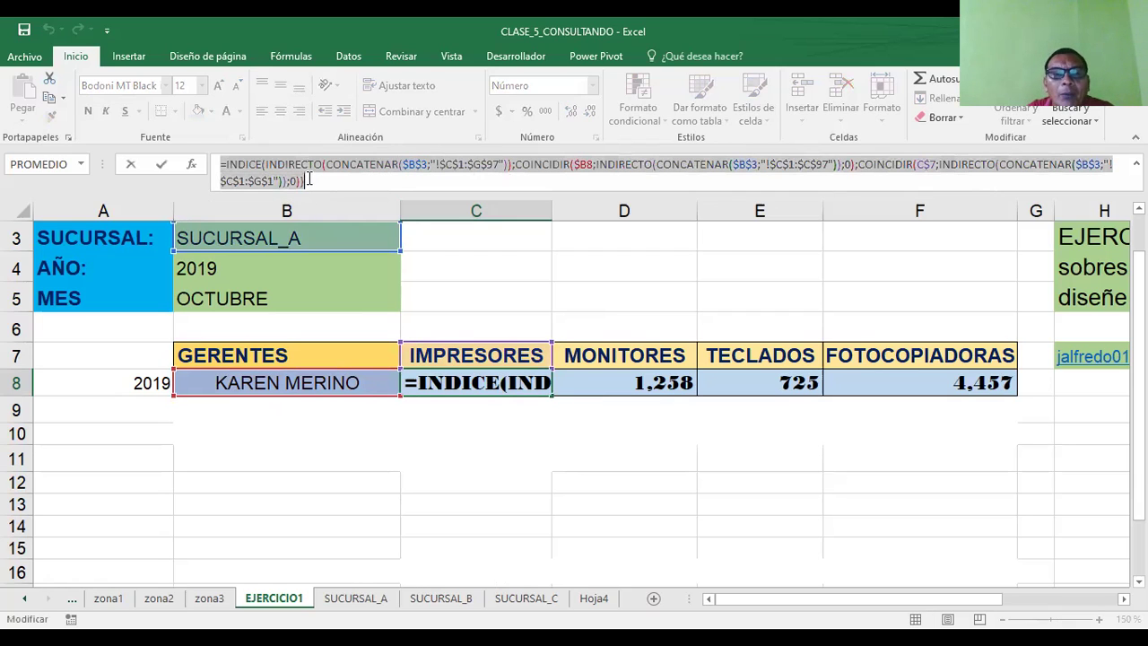
pyautogui.click(453, 321)
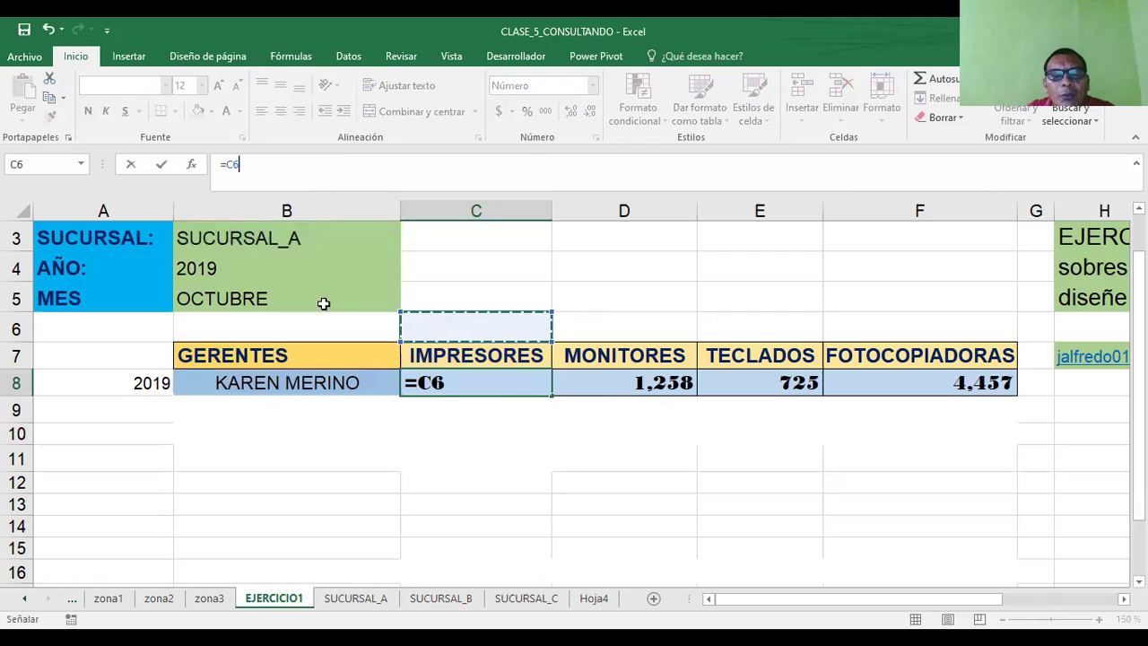
pyautogui.press('Escape')
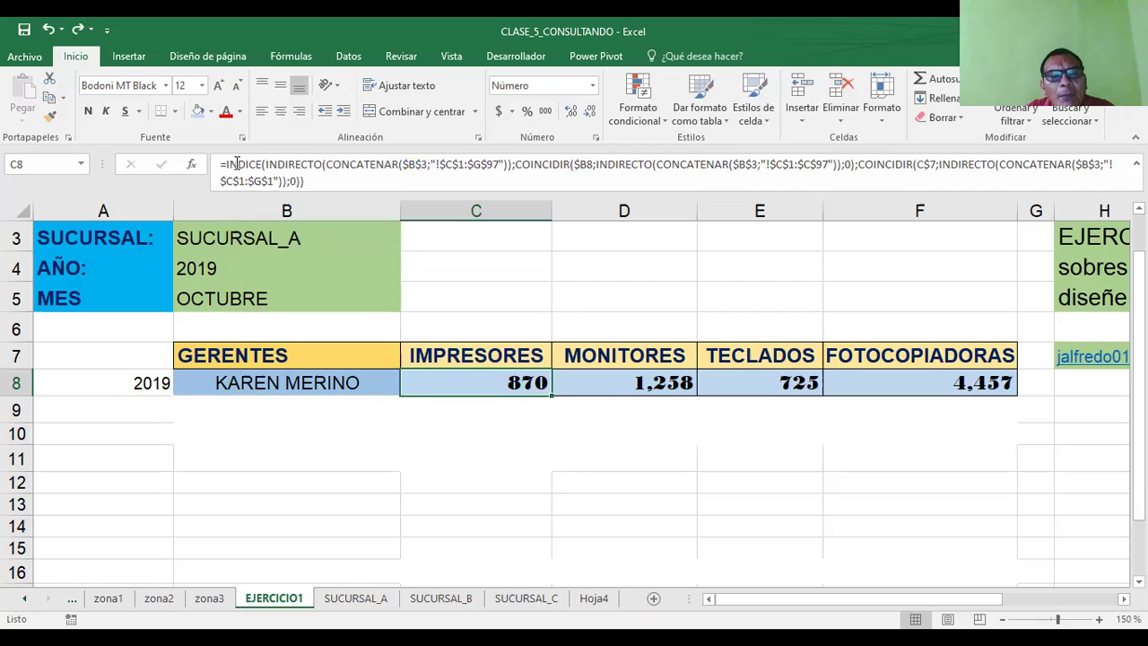
pyautogui.moveTo(223, 166); pyautogui.dragTo(296, 182)
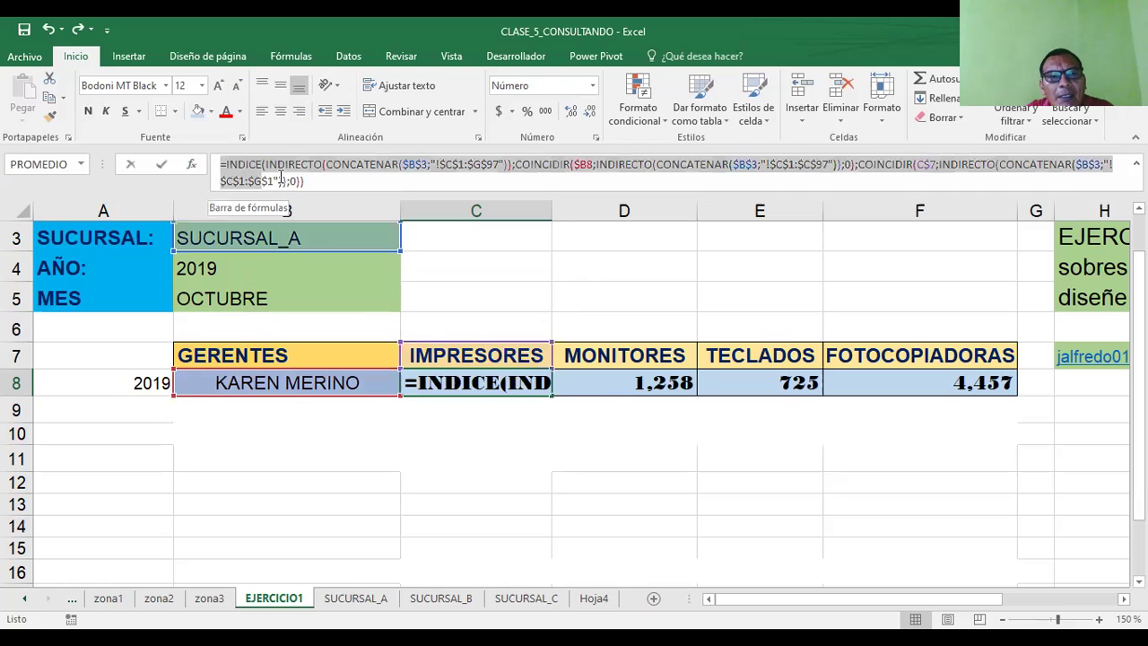
pyautogui.click(340, 179)
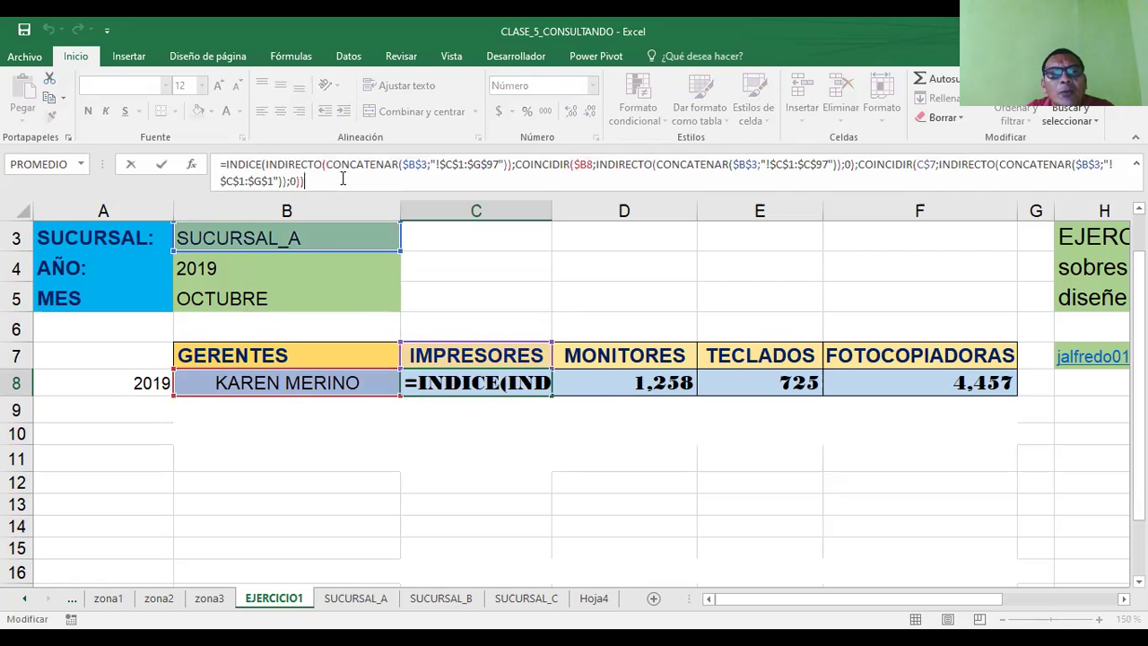
pyautogui.moveTo(351, 162); pyautogui.dragTo(454, 162)
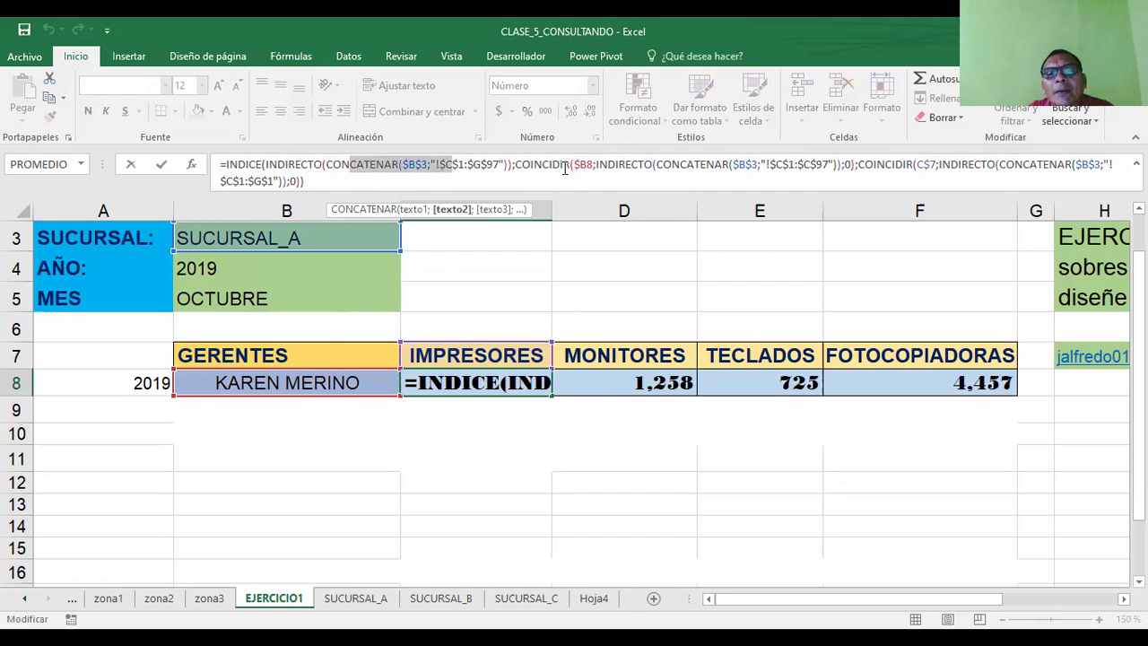
pyautogui.click(503, 172)
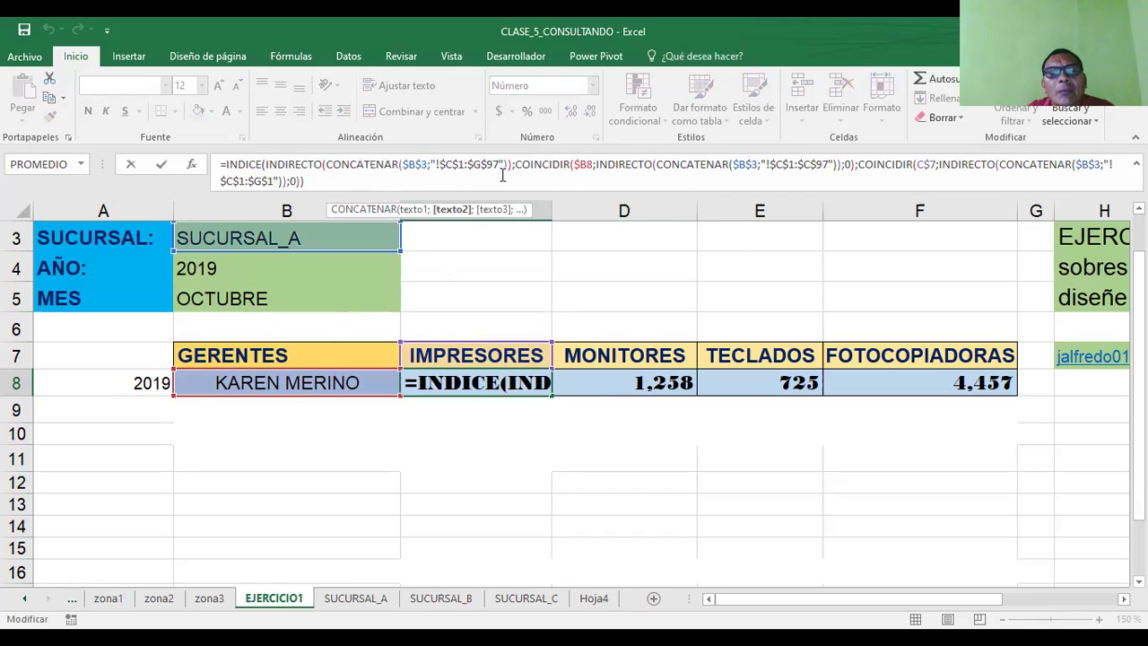
pyautogui.click(233, 237)
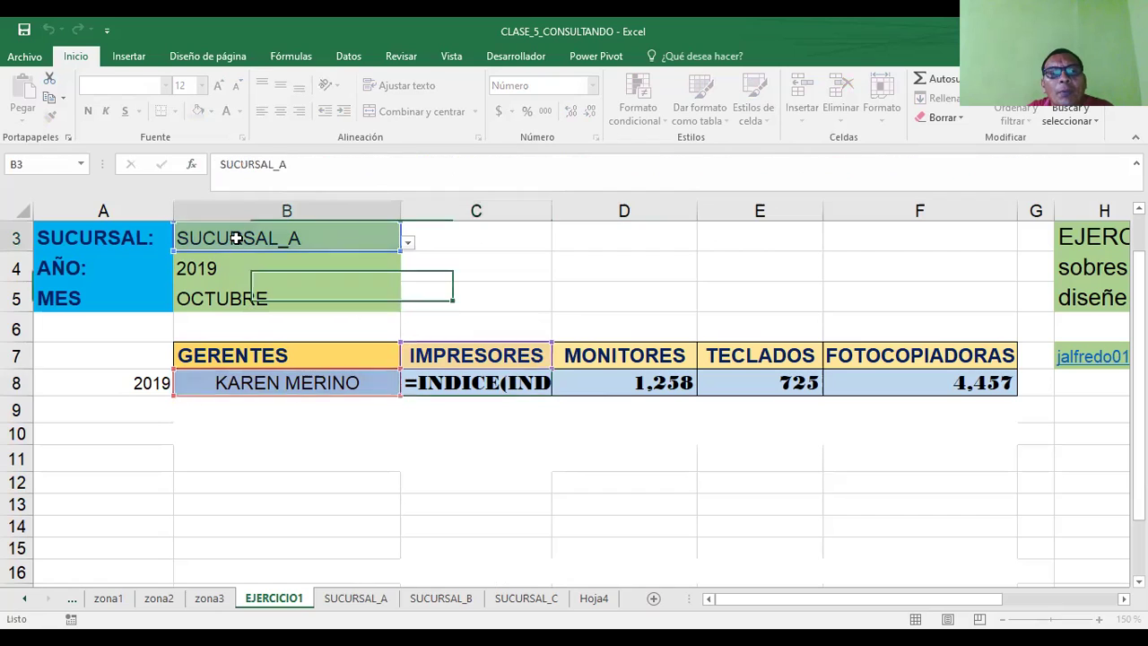
pyautogui.click(204, 273)
pyautogui.click(250, 298)
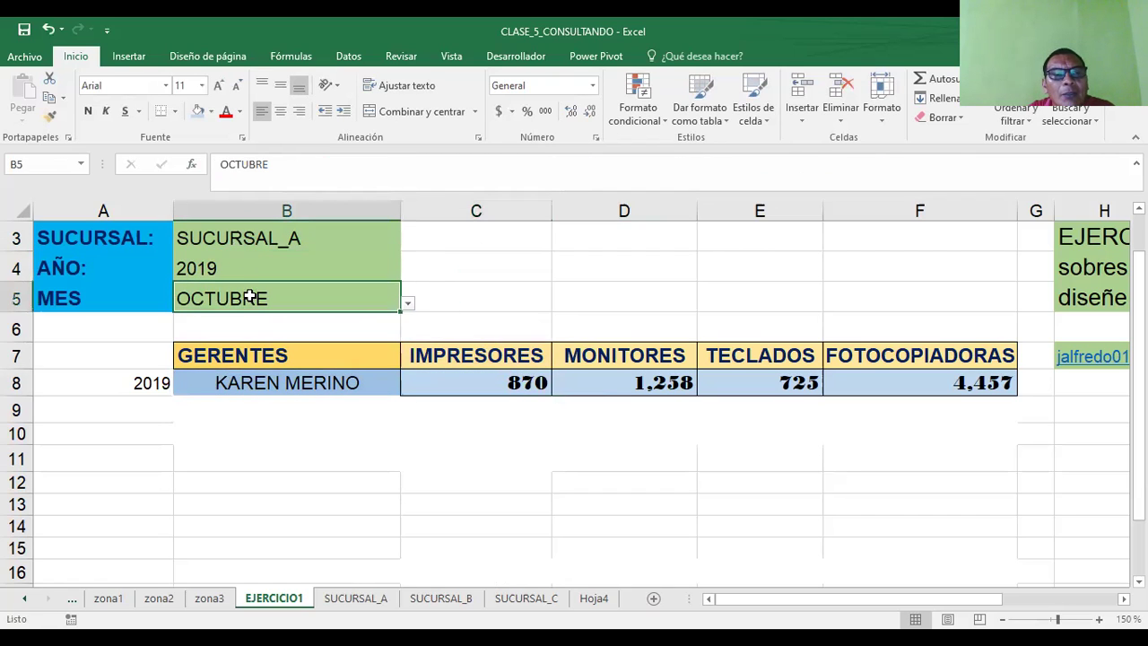
pyautogui.click(321, 385)
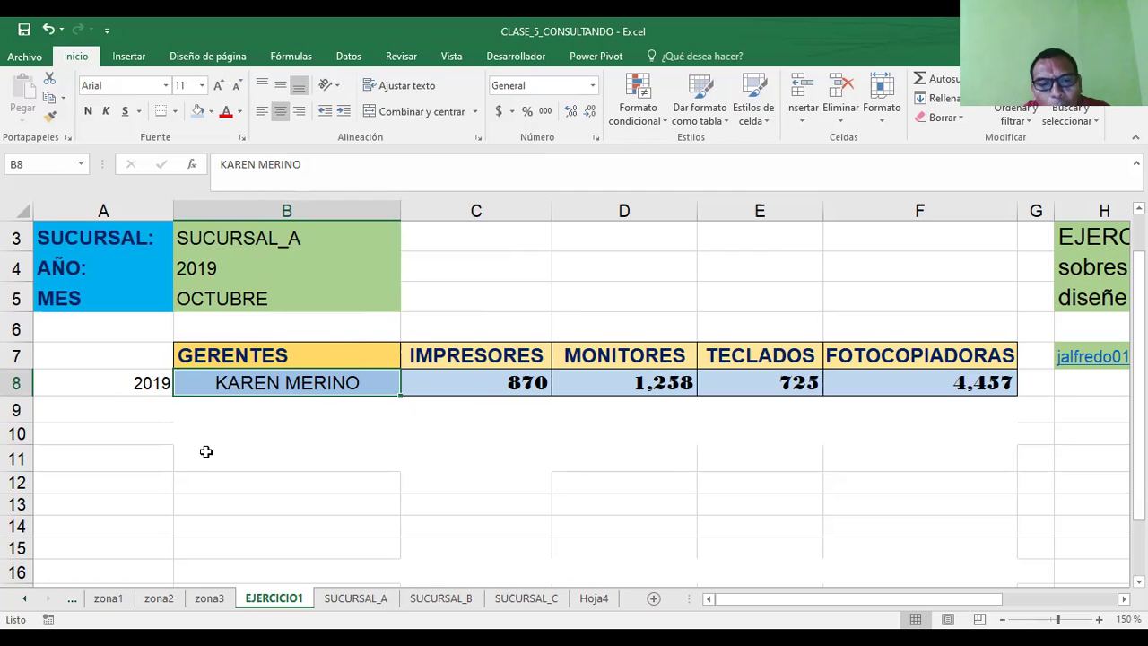
pyautogui.click(358, 602)
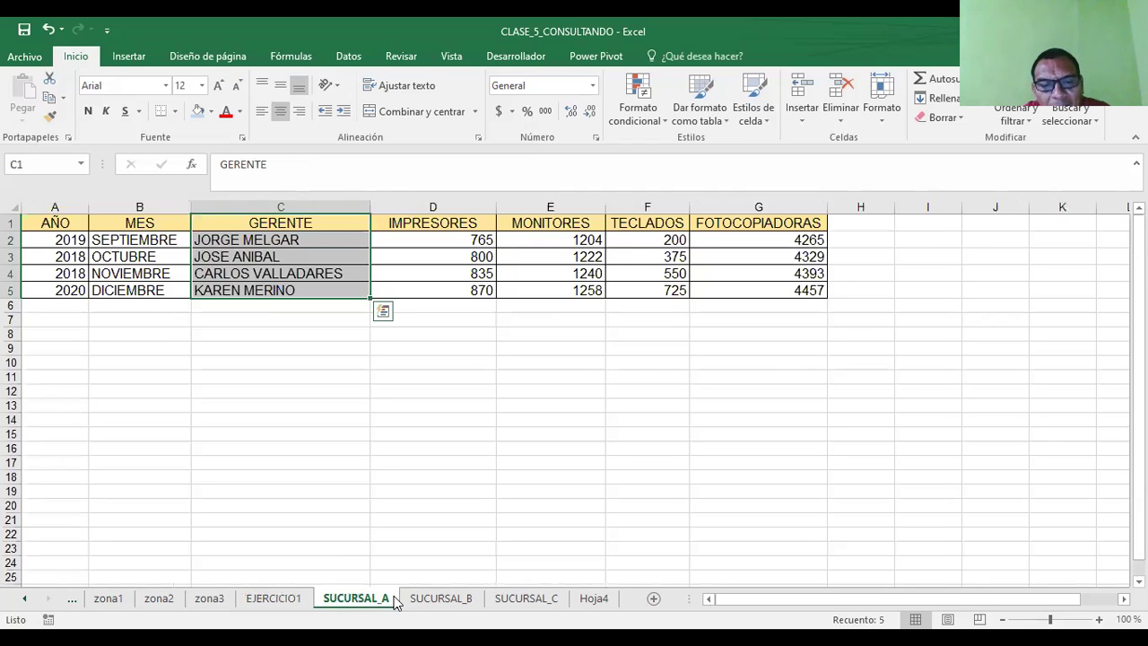
pyautogui.click(430, 601)
pyautogui.click(525, 601)
pyautogui.click(290, 606)
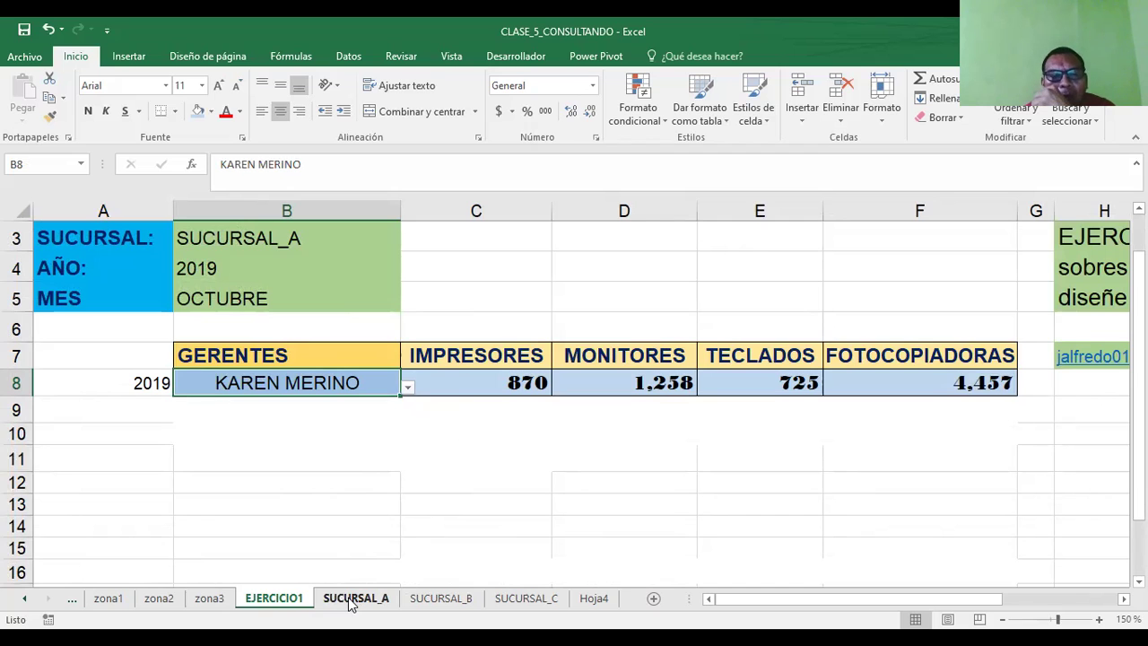
pyautogui.click(441, 600)
pyautogui.click(529, 601)
pyautogui.click(367, 601)
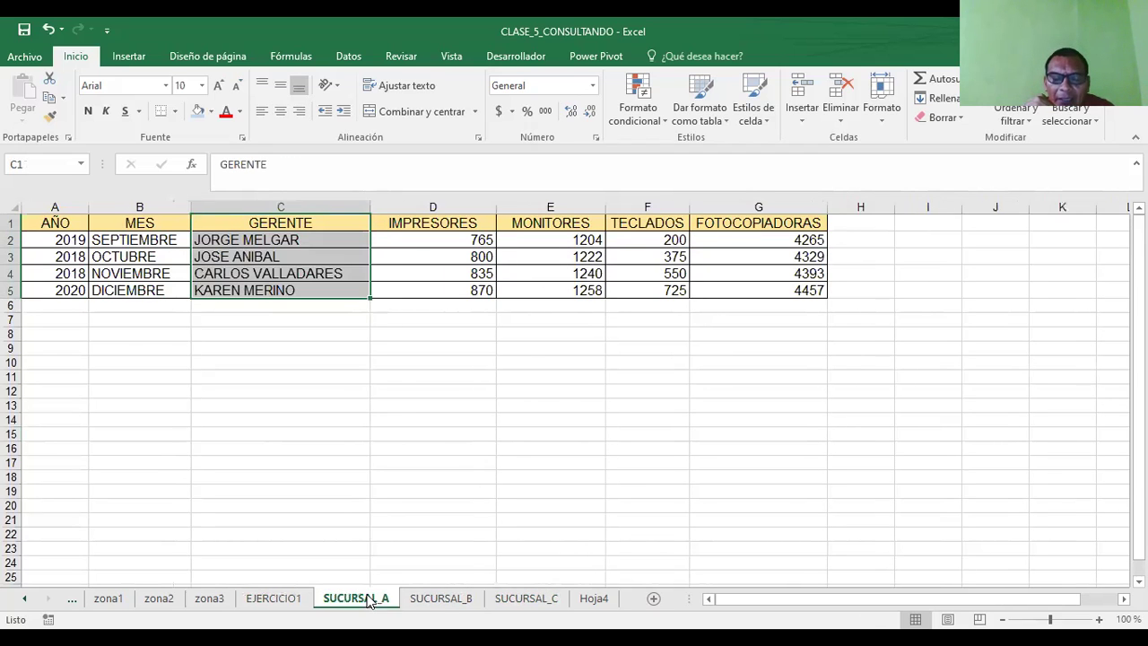
pyautogui.click(472, 599)
pyautogui.click(508, 601)
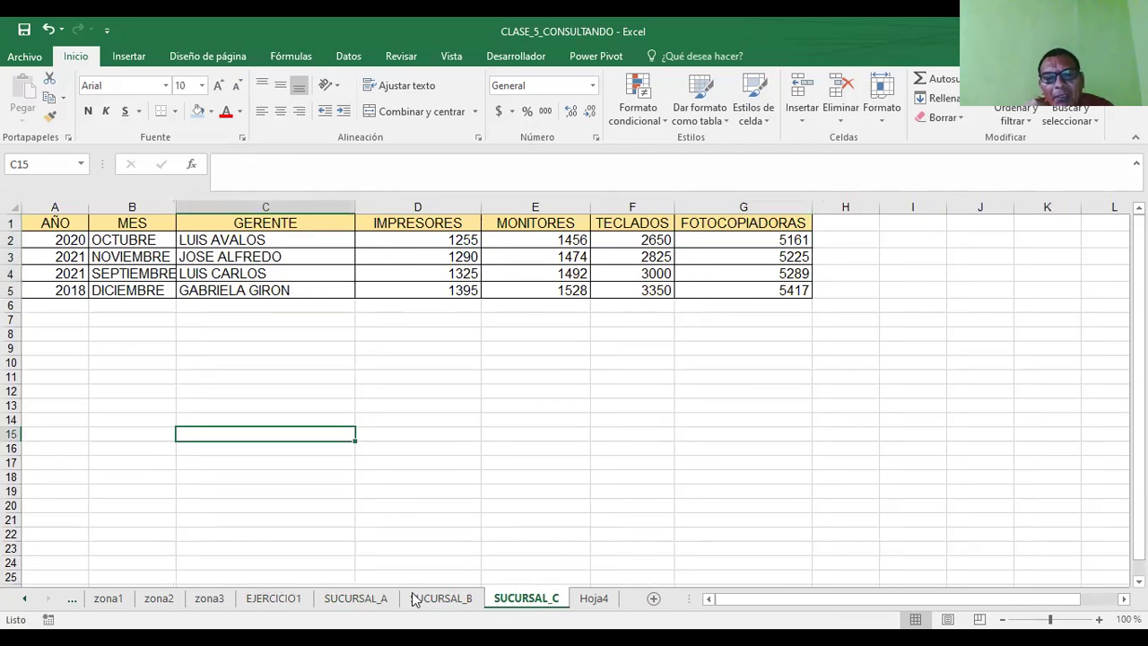
pyautogui.click(360, 599)
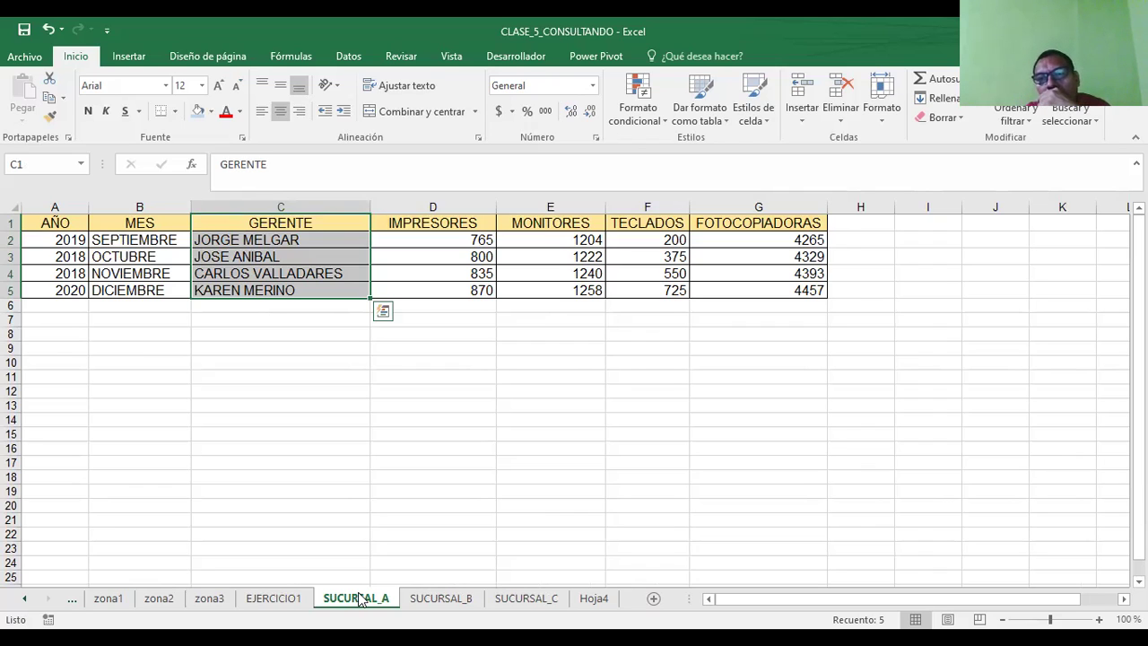
pyautogui.click(359, 599)
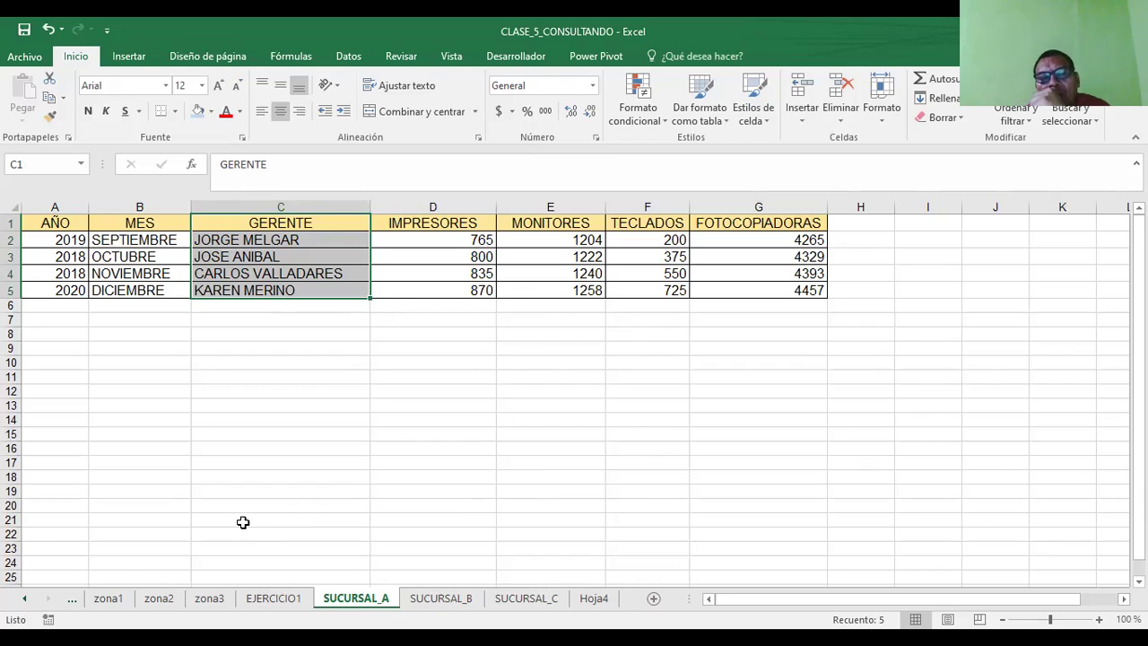
pyautogui.hotkey('ctrl', 'v')
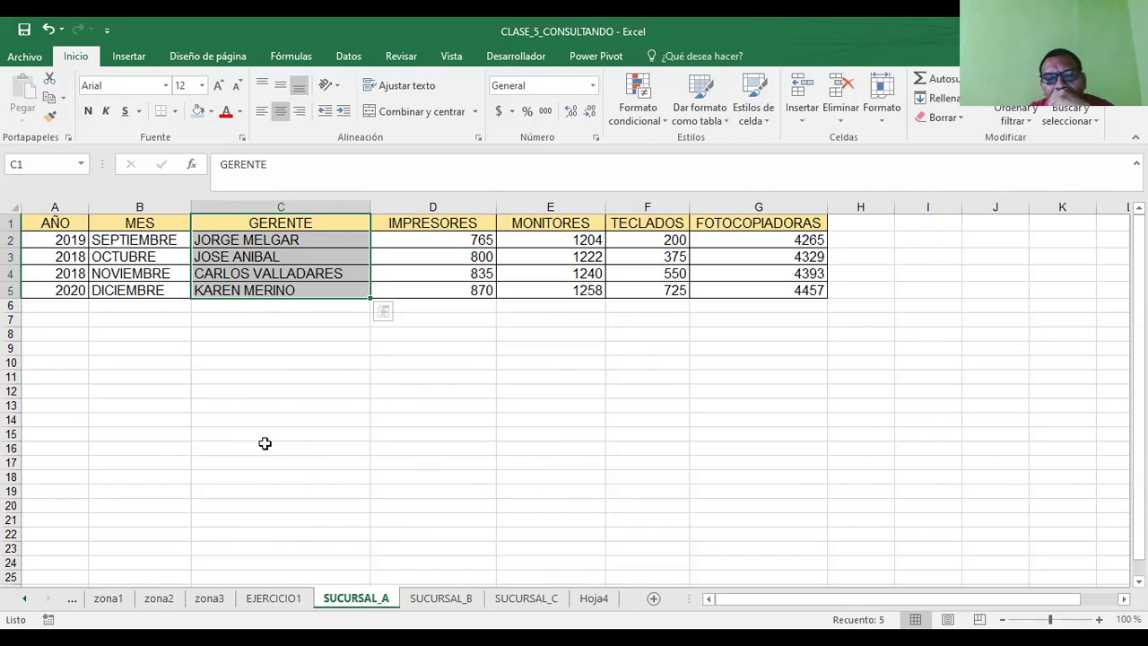
pyautogui.press('Escape')
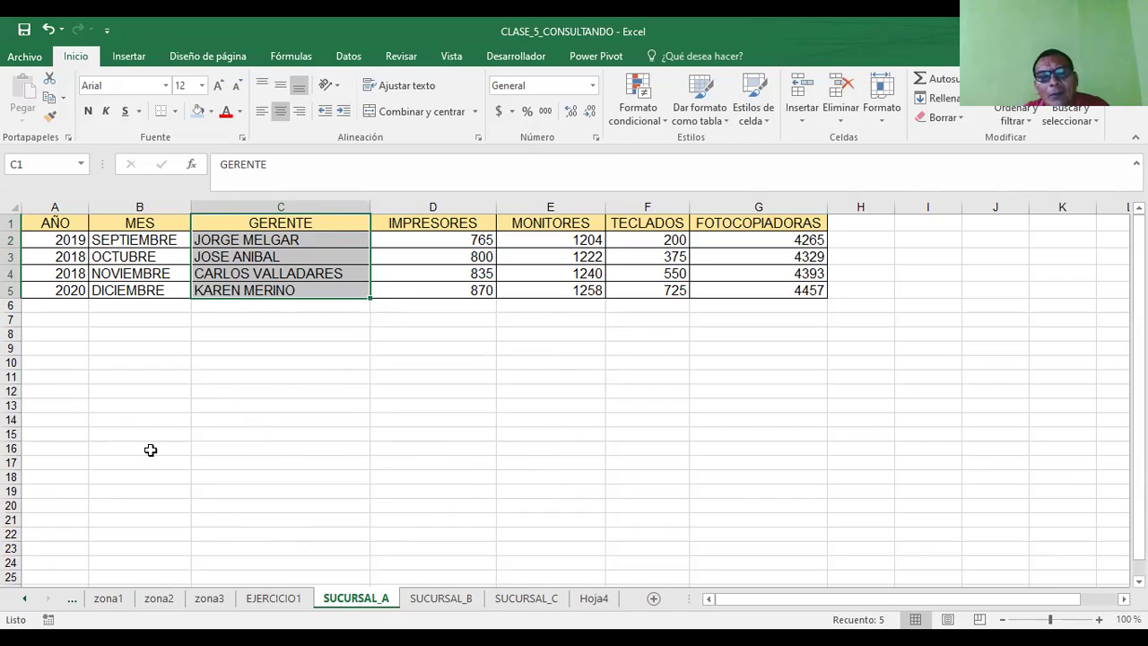
pyautogui.click(78, 306)
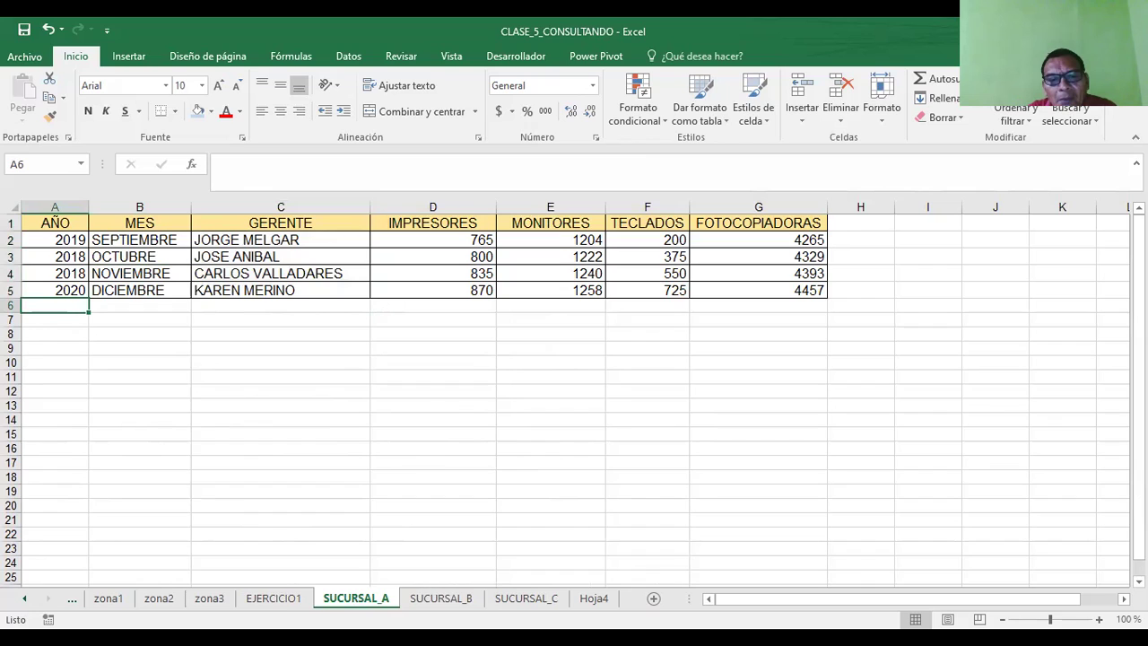
pyautogui.click(274, 598)
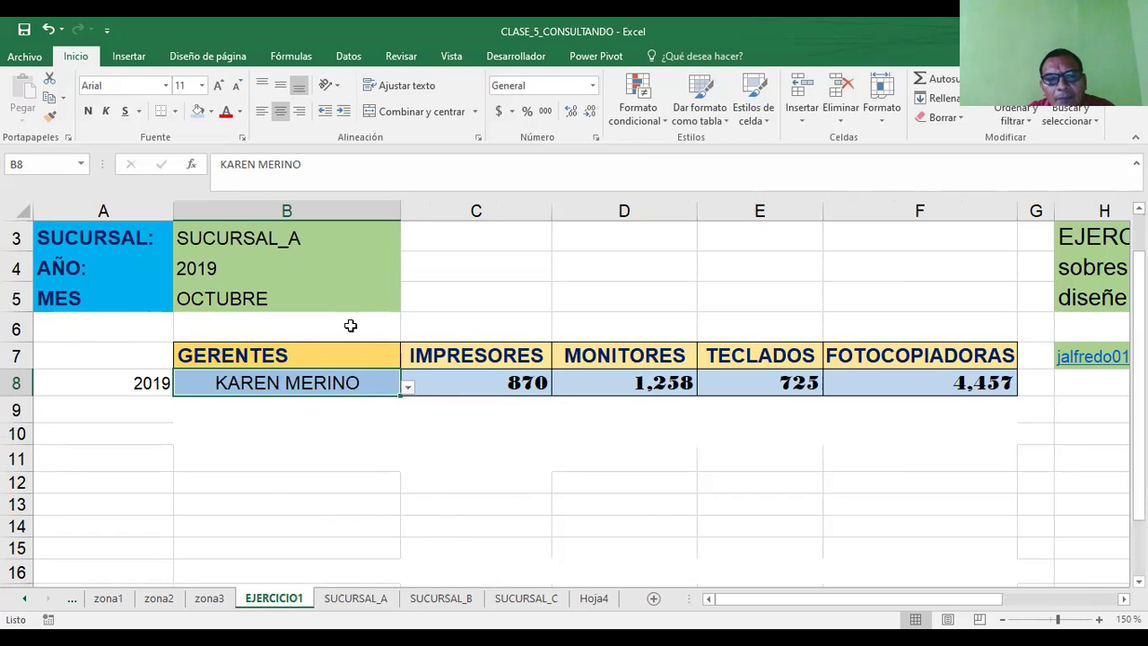
# - Review the C8–F8 INDICE/INDIRECTO lookup formulas and scroll right to show columns E–N
pyautogui.click(515, 386)
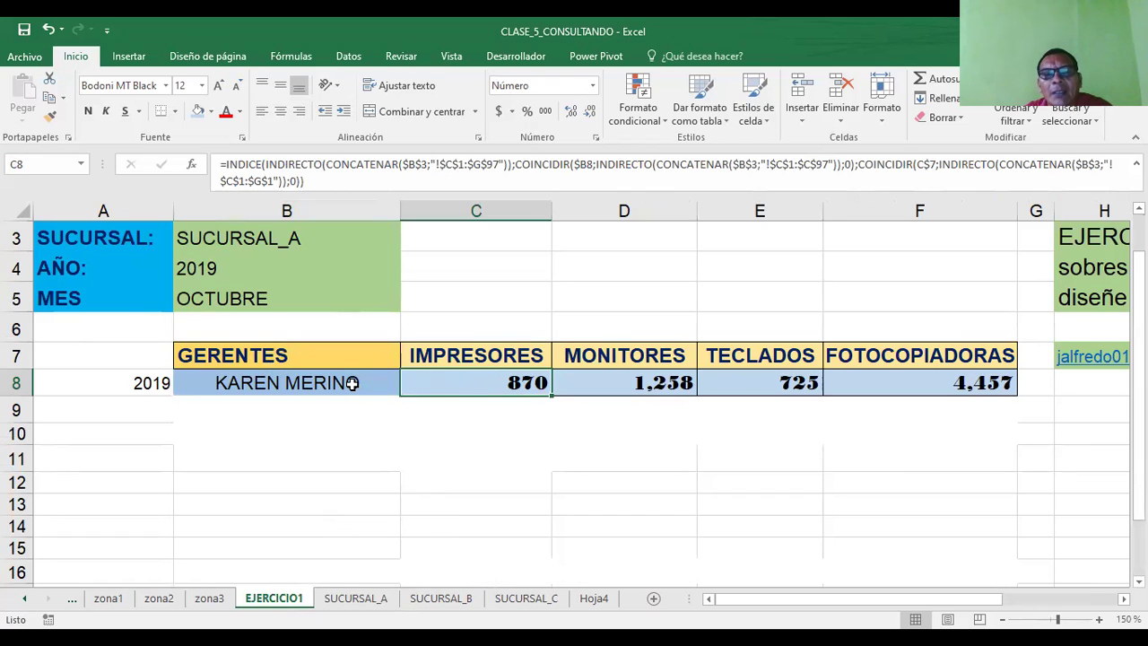
pyautogui.click(655, 383)
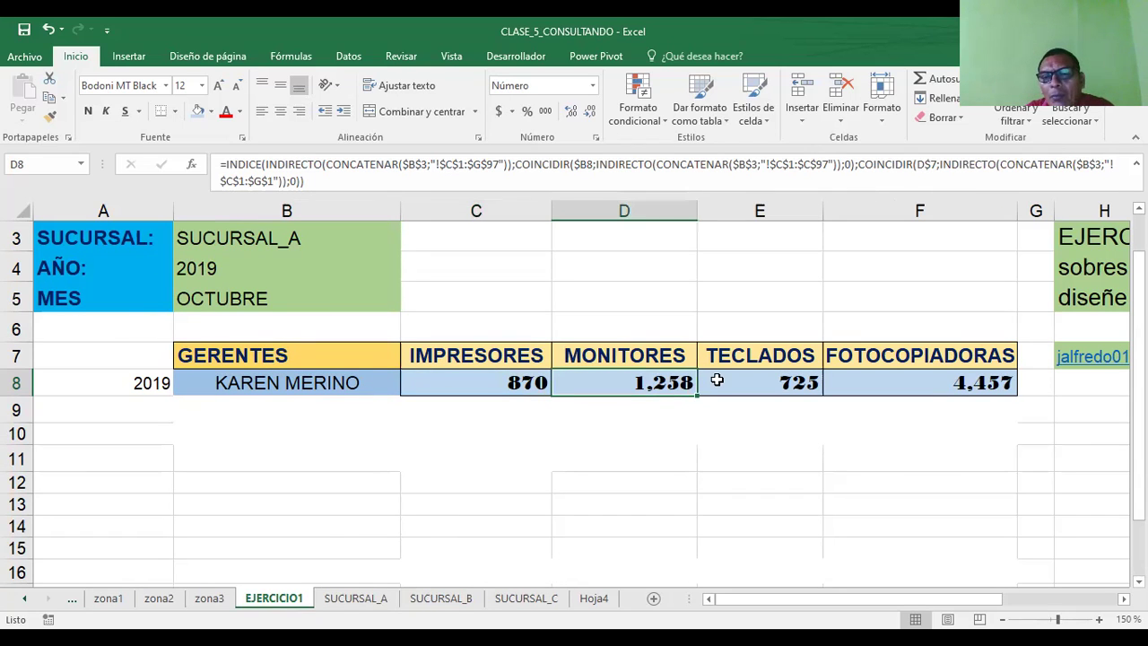
pyautogui.click(760, 382)
pyautogui.click(914, 383)
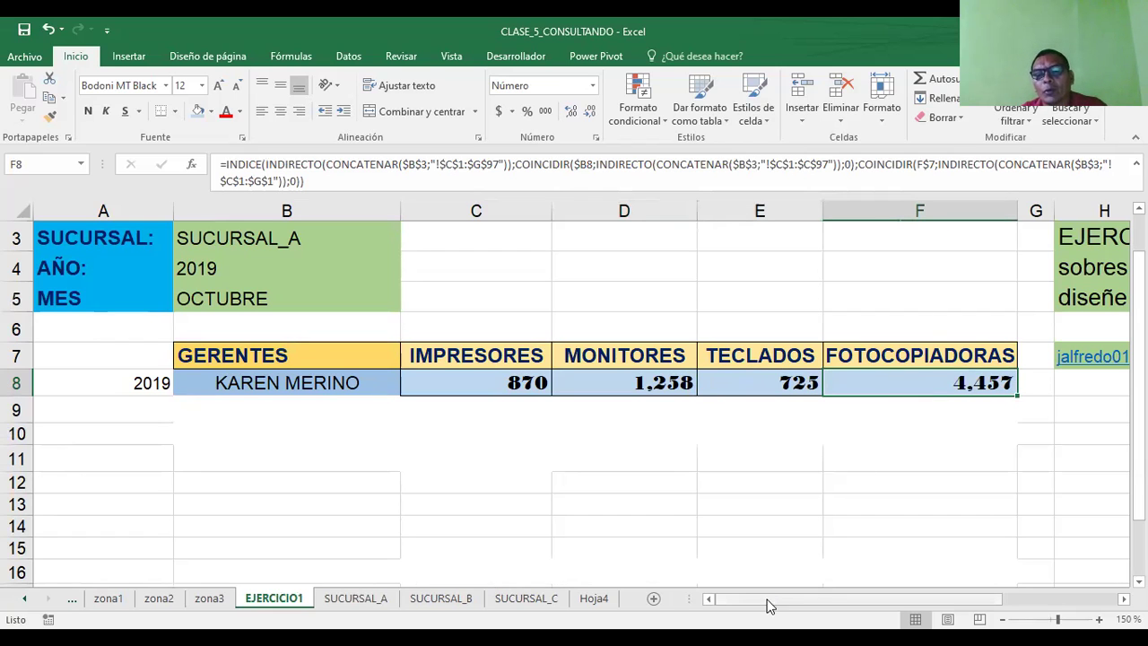
pyautogui.moveTo(766, 607); pyautogui.dragTo(993, 609)
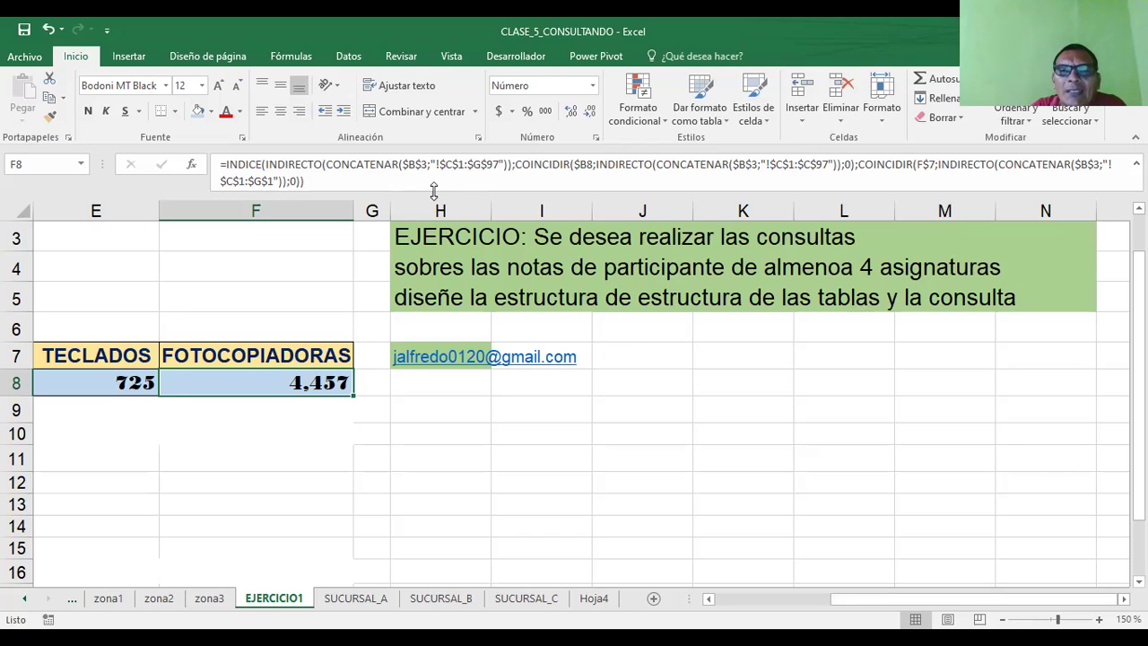
# - Select the exercise statement block H3:N5 and copy it with Ctrl+C
pyautogui.click(394, 237)
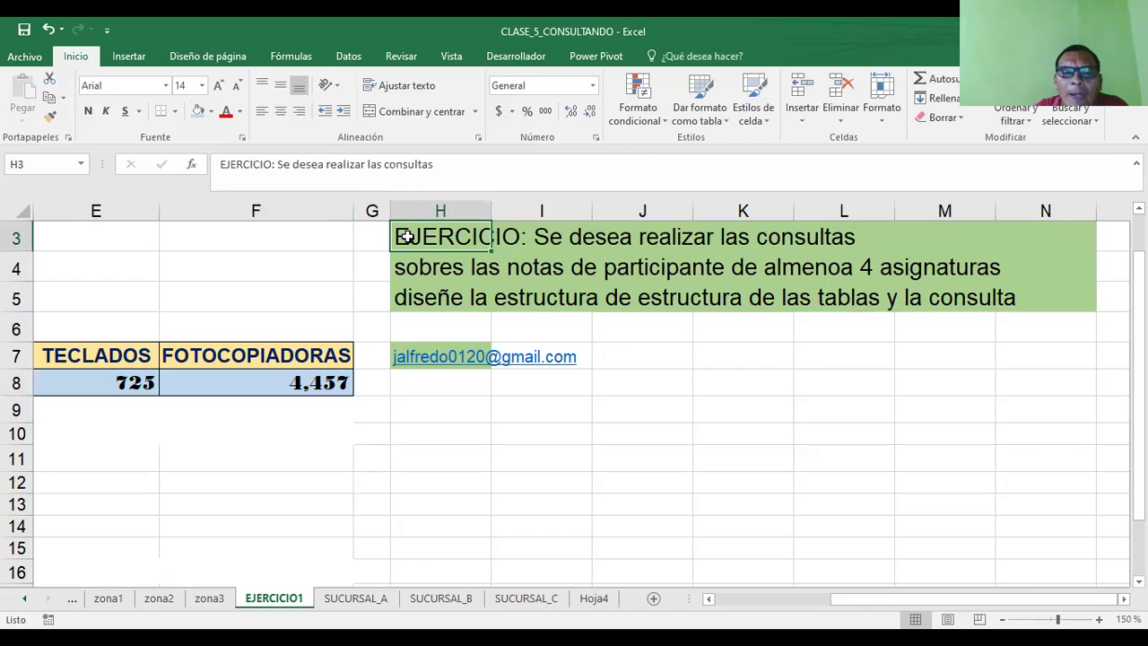
pyautogui.moveTo(394, 237); pyautogui.dragTo(1054, 290)
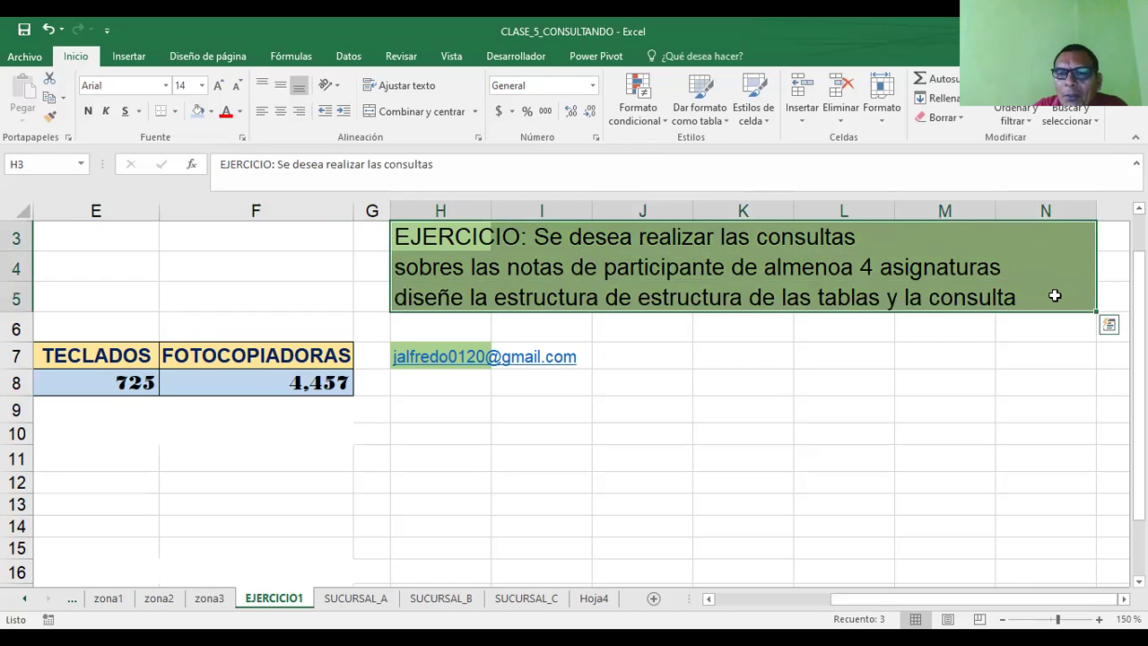
pyautogui.click(652, 332)
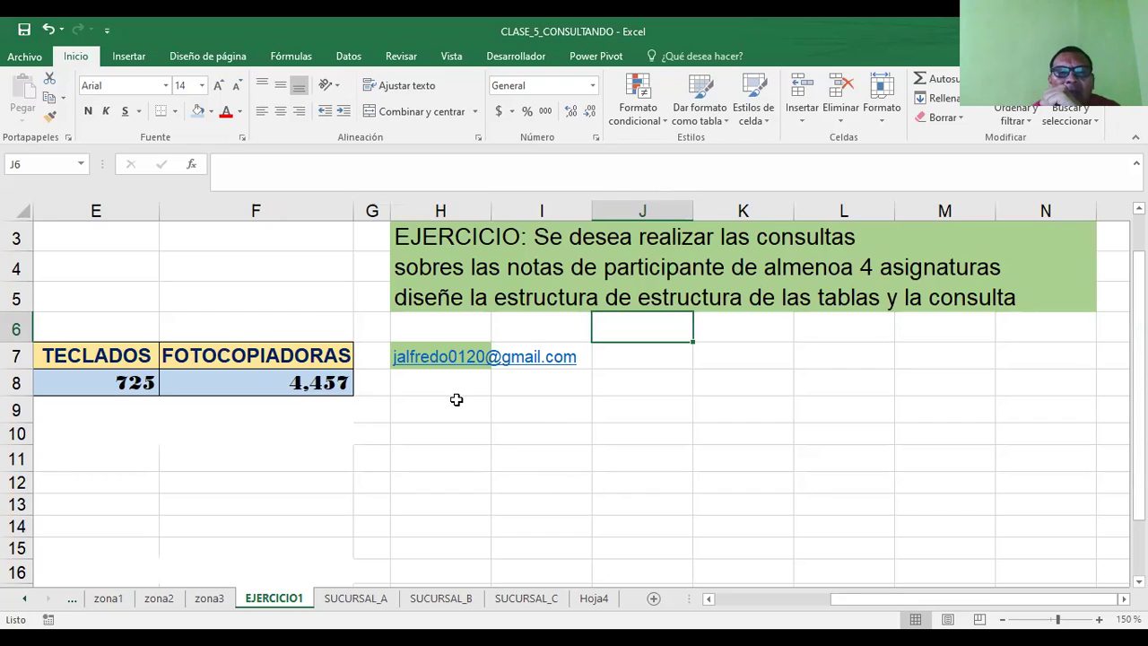
pyautogui.click(247, 361)
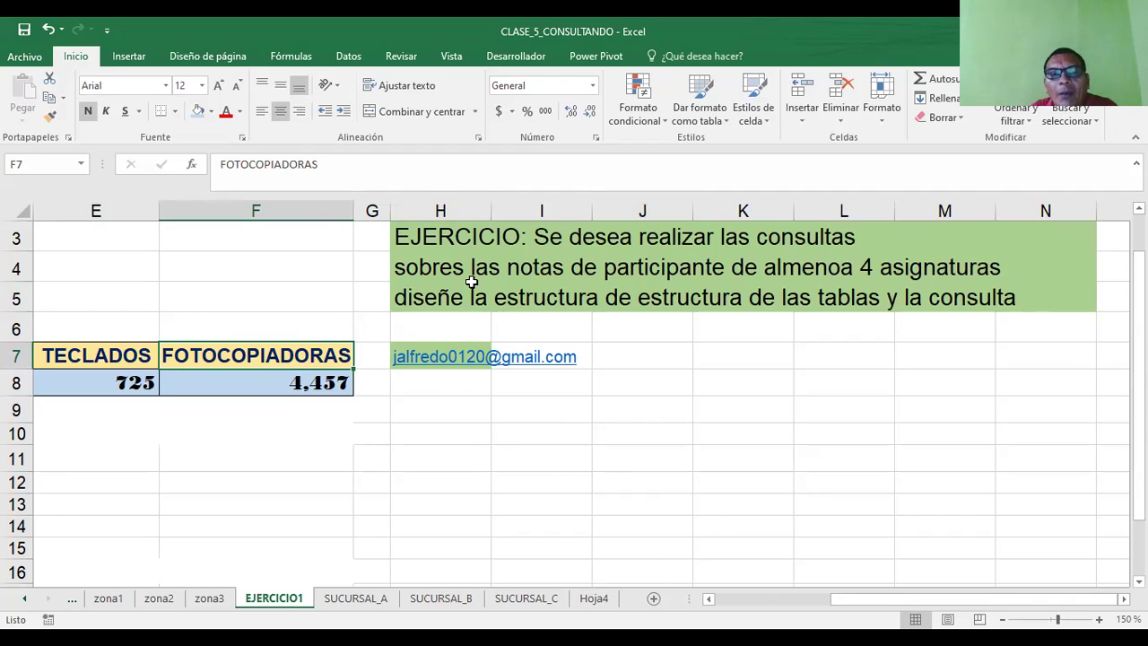
pyautogui.moveTo(397, 235)
pyautogui.mouseDown()
pyautogui.moveTo(903, 255)
pyautogui.moveTo(1035, 302)
pyautogui.mouseUp()
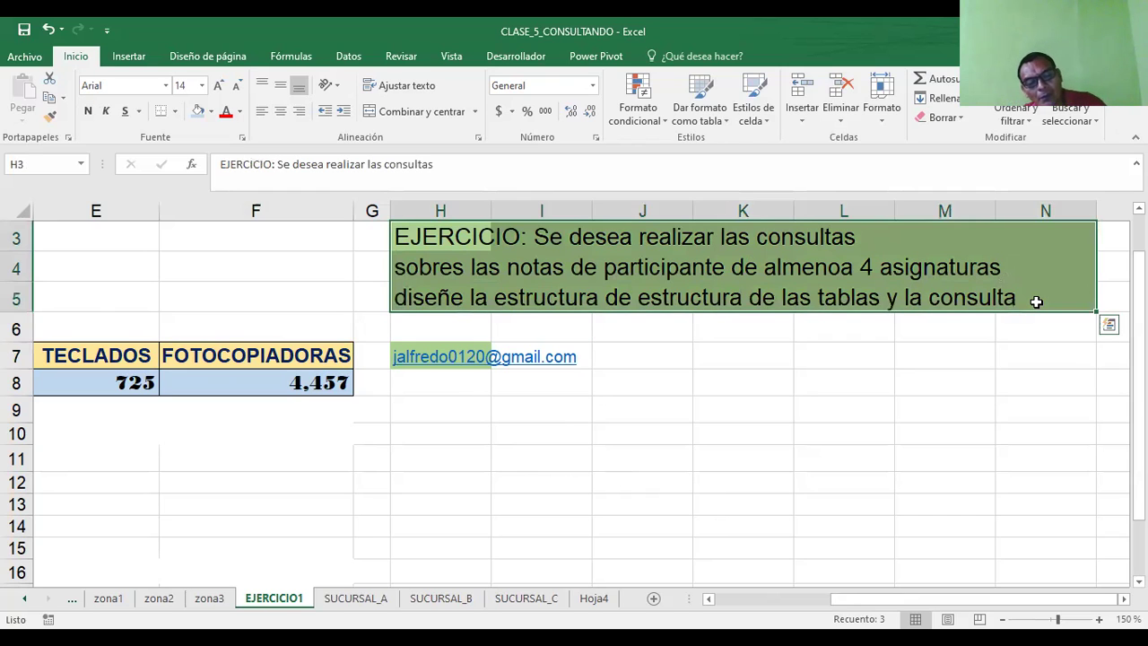
pyautogui.hotkey('ctrl', 'c')
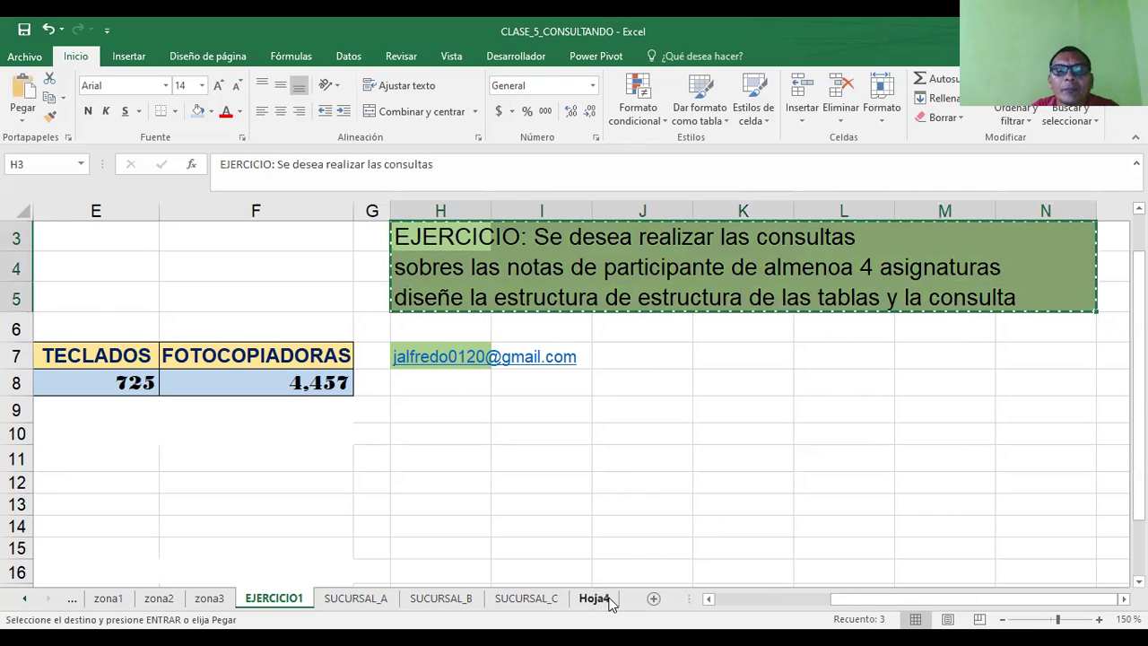
# - Paste the three-line EJERCICIO exercise statement at B3 on Hoja4, keeping its green fill
pyautogui.click(606, 601)
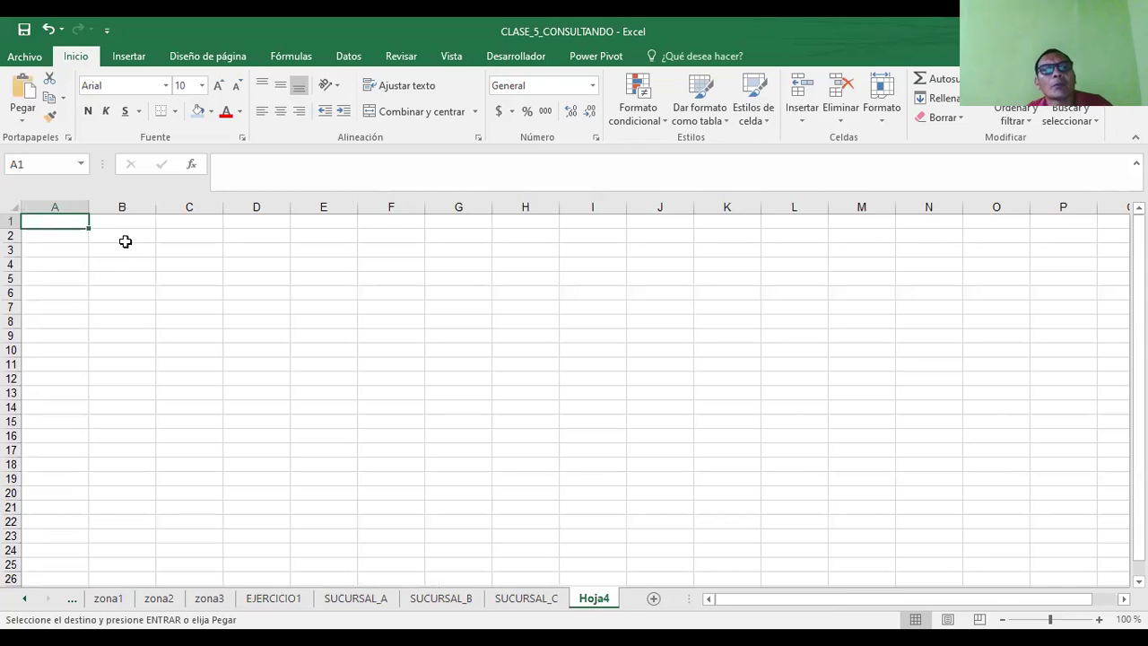
pyautogui.click(116, 246)
pyautogui.hotkey('ctrl', 'v')
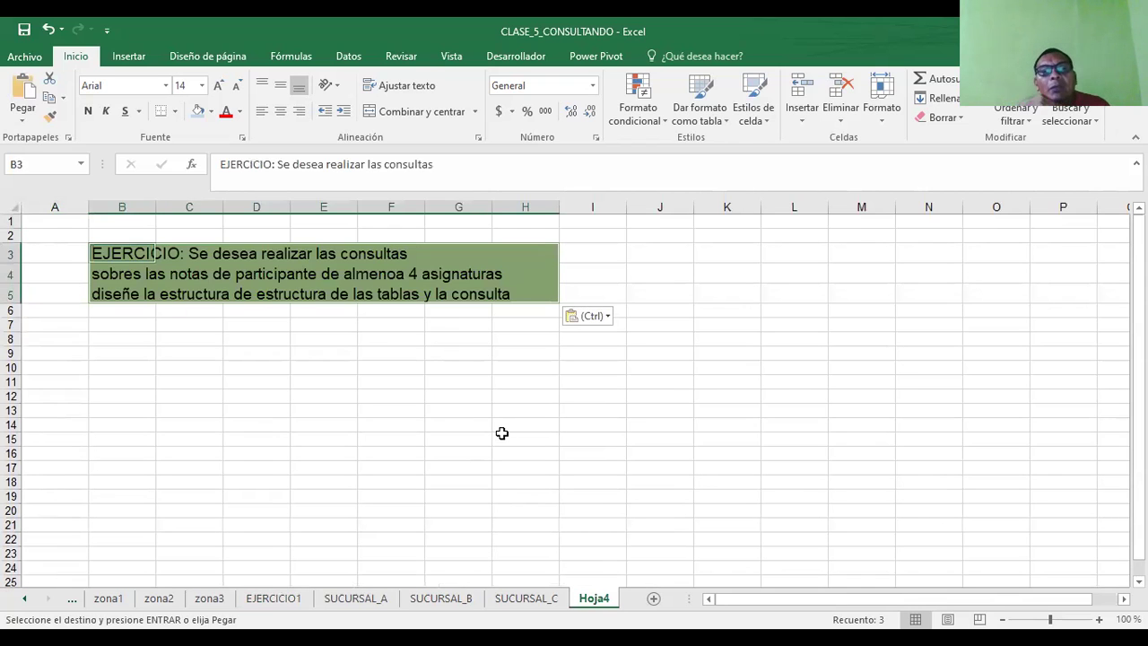
pyautogui.click(502, 433)
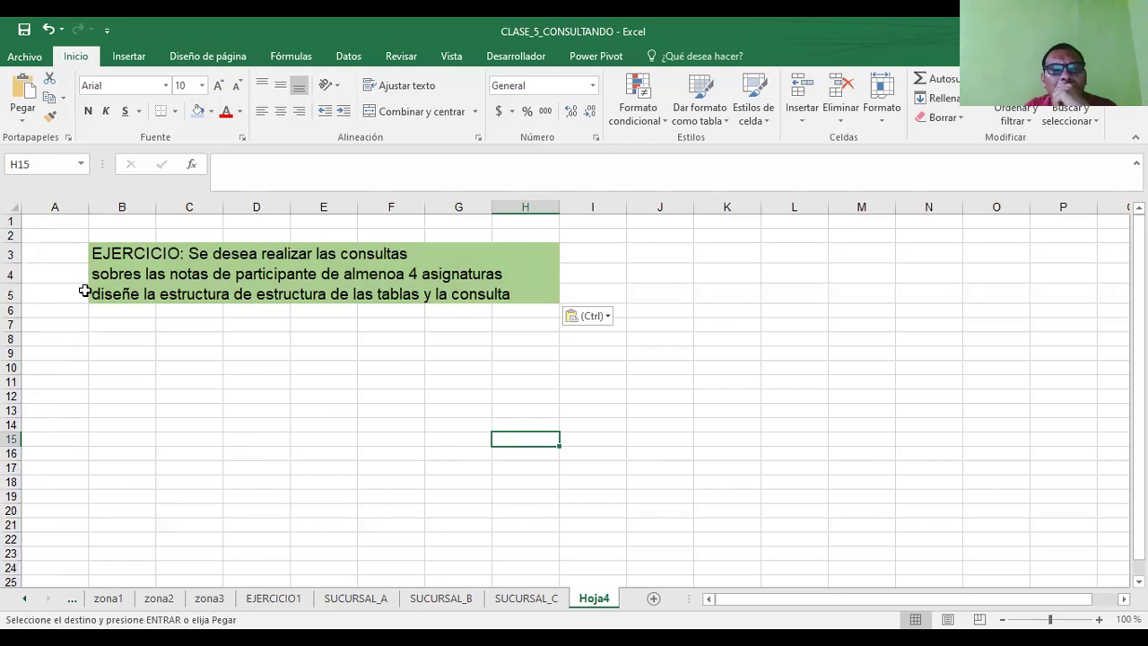
pyautogui.click(107, 256)
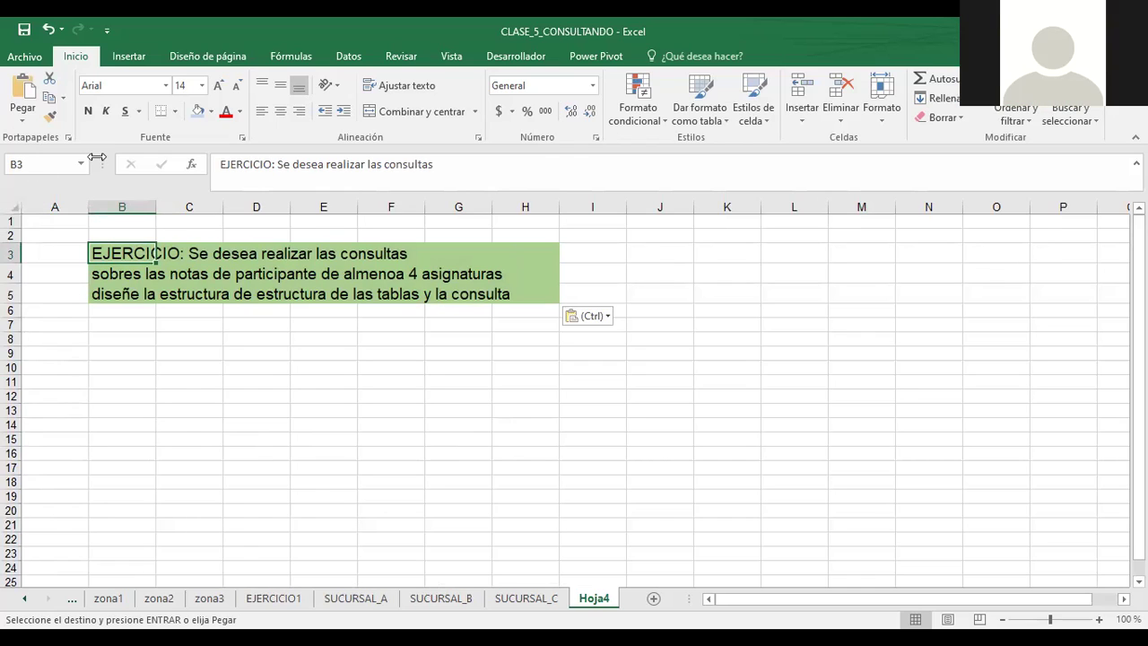
# - Enter the header ESTUDIANTES in cell B8 of Hoja4
pyautogui.click(125, 337)
pyautogui.write('ESTUD')
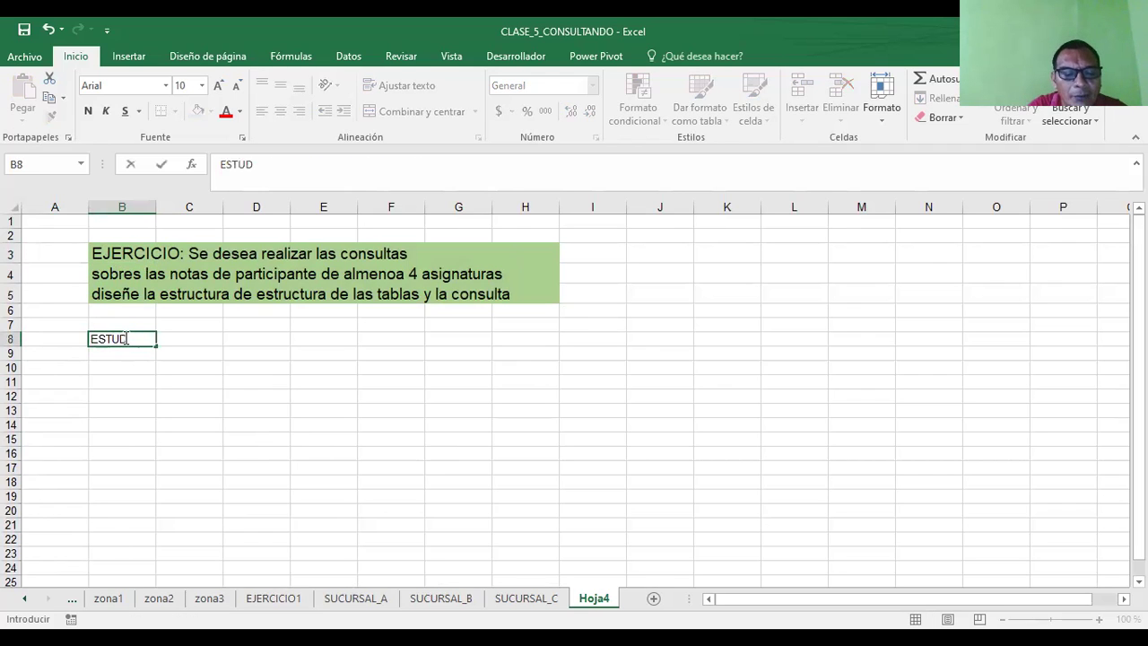
pyautogui.write('IANTES')
pyautogui.press('Return')
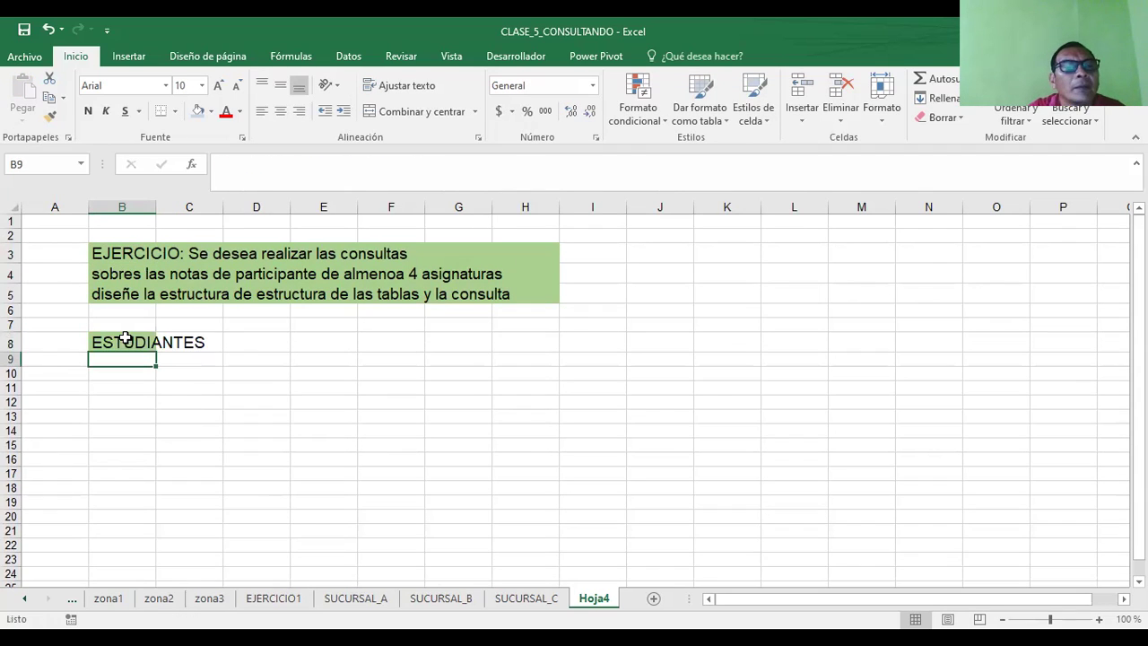
pyautogui.click(116, 380)
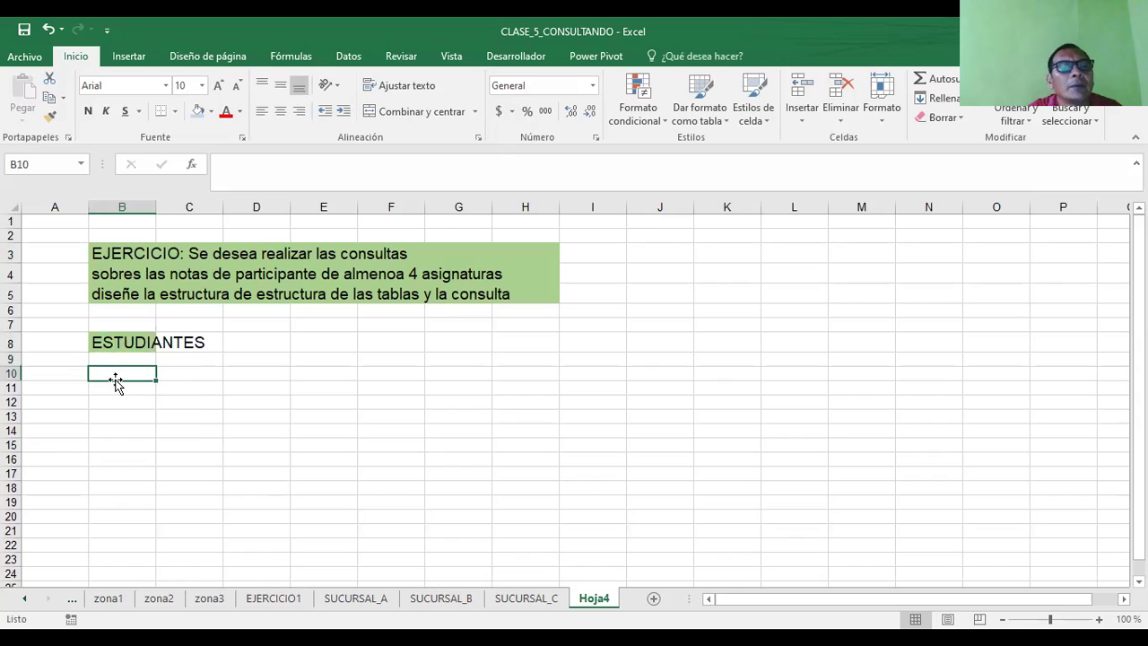
# - Fill the header cells B8:C8 with orange, after trying green first
pyautogui.click(158, 340)
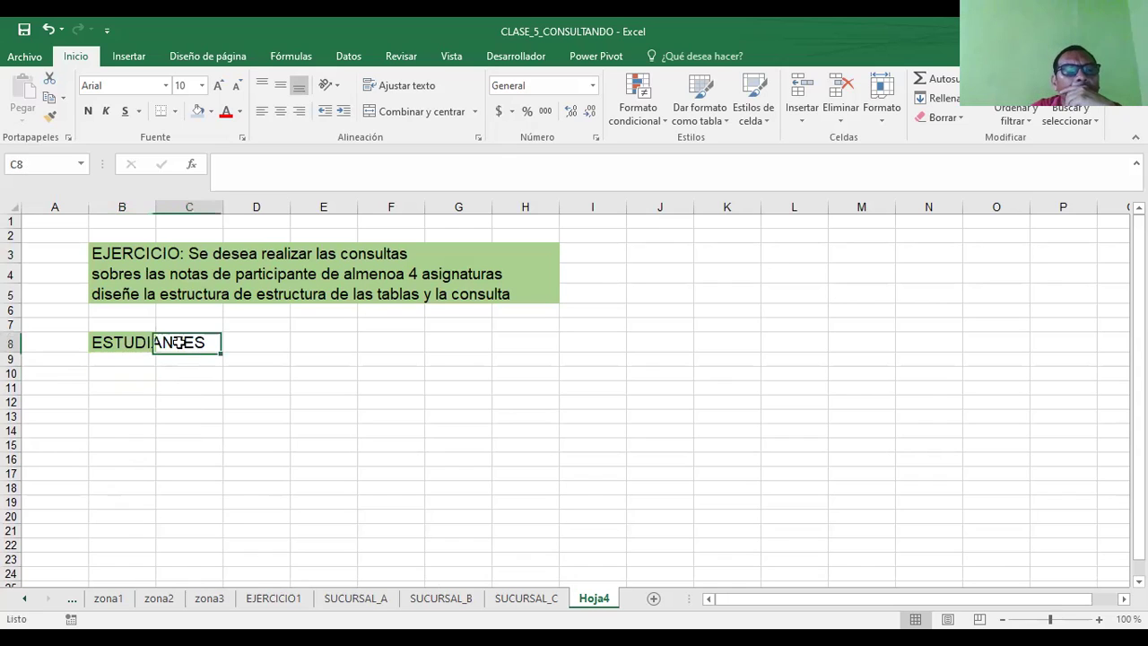
pyautogui.click(211, 111)
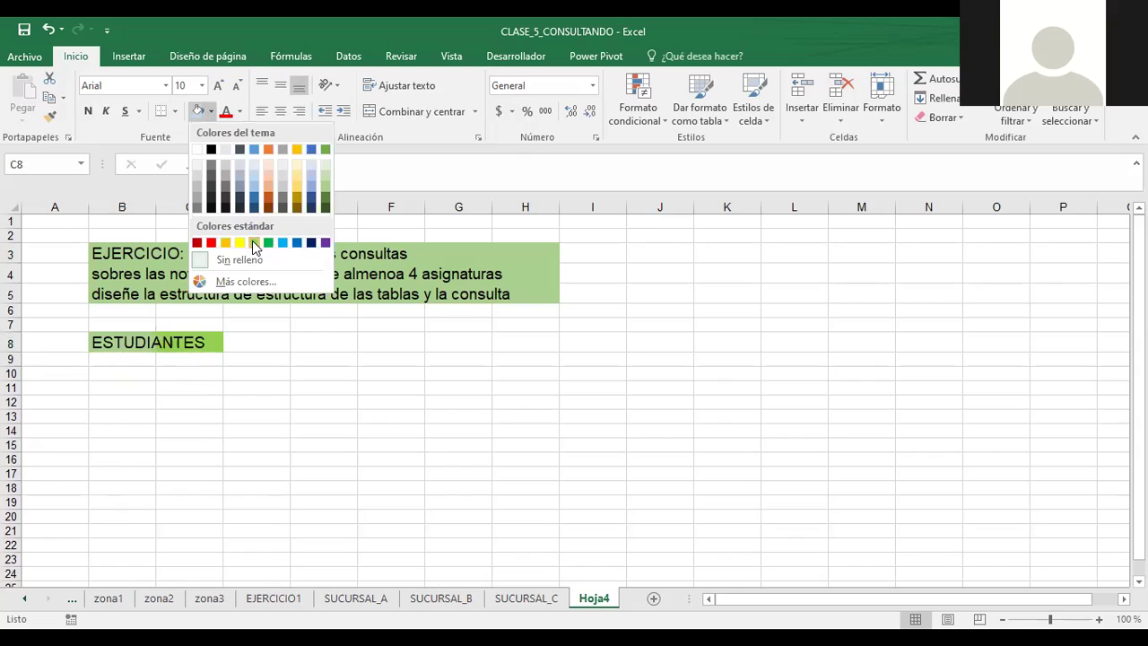
pyautogui.click(258, 237)
pyautogui.click(265, 427)
pyautogui.moveTo(107, 341); pyautogui.dragTo(192, 342)
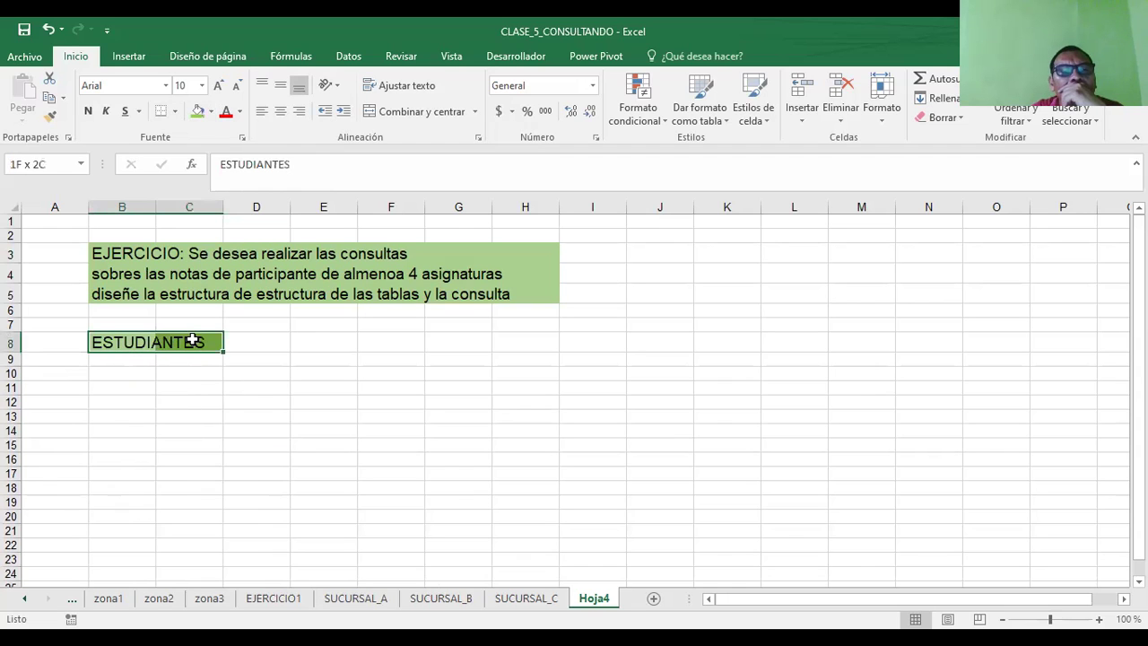
pyautogui.click(210, 111)
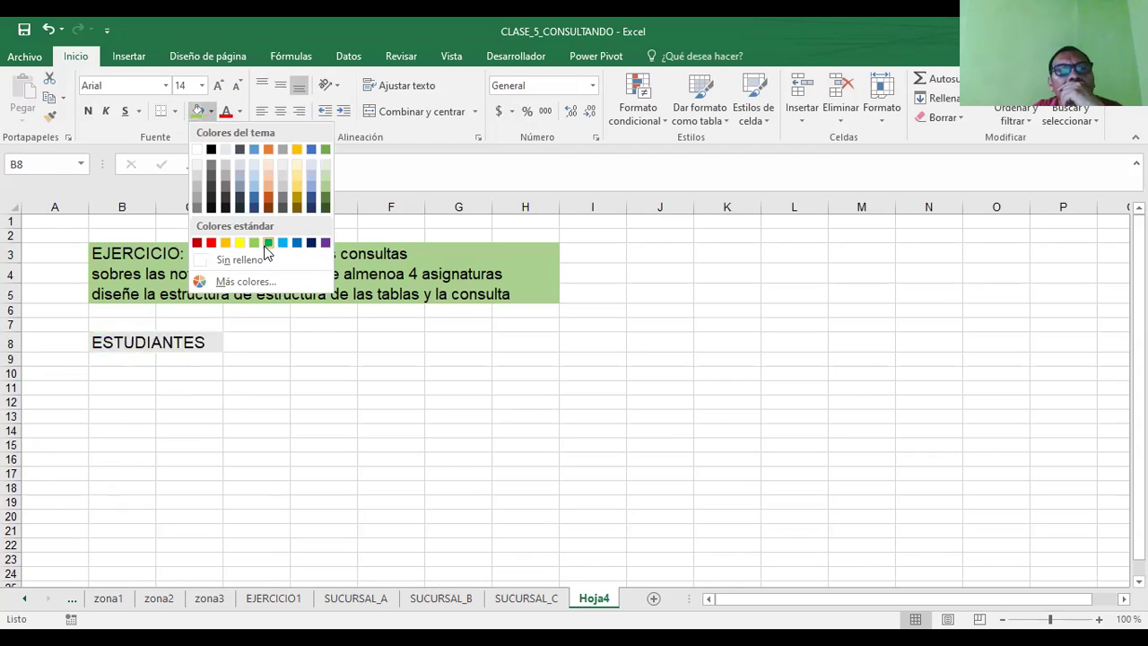
pyautogui.click(269, 242)
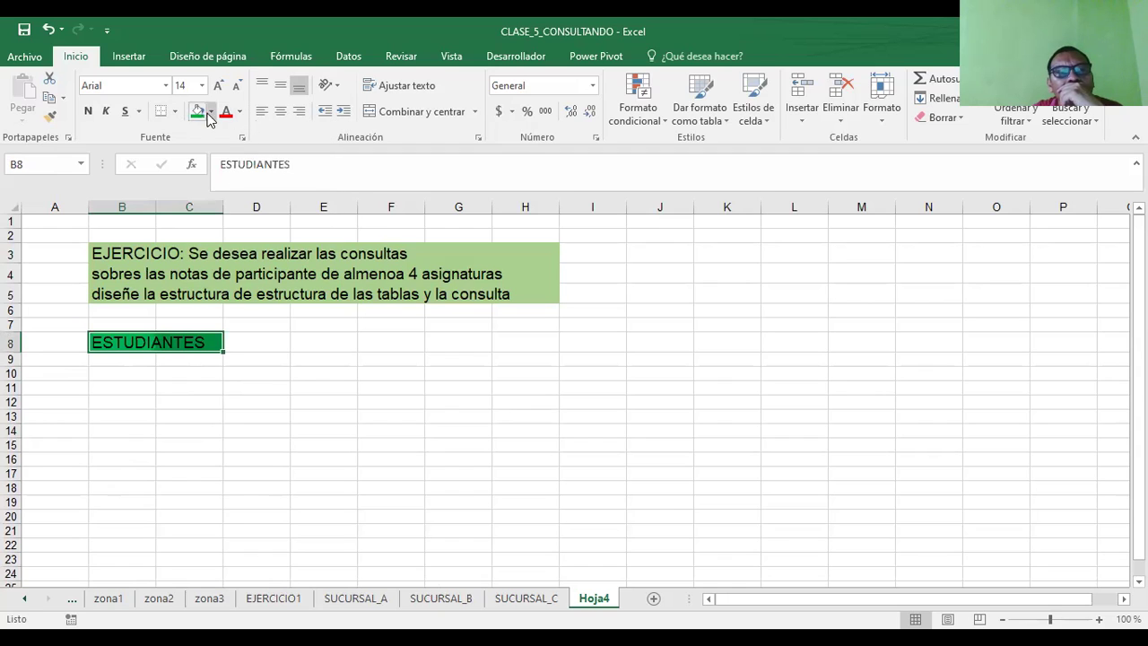
pyautogui.click(211, 111)
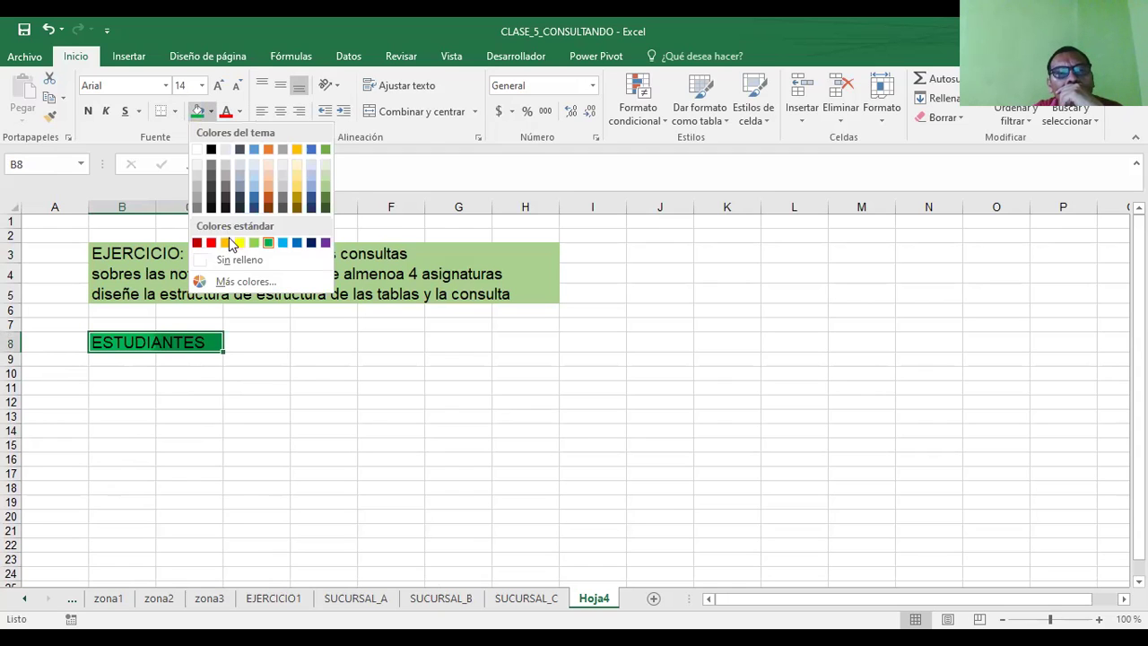
pyautogui.click(225, 242)
pyautogui.click(257, 342)
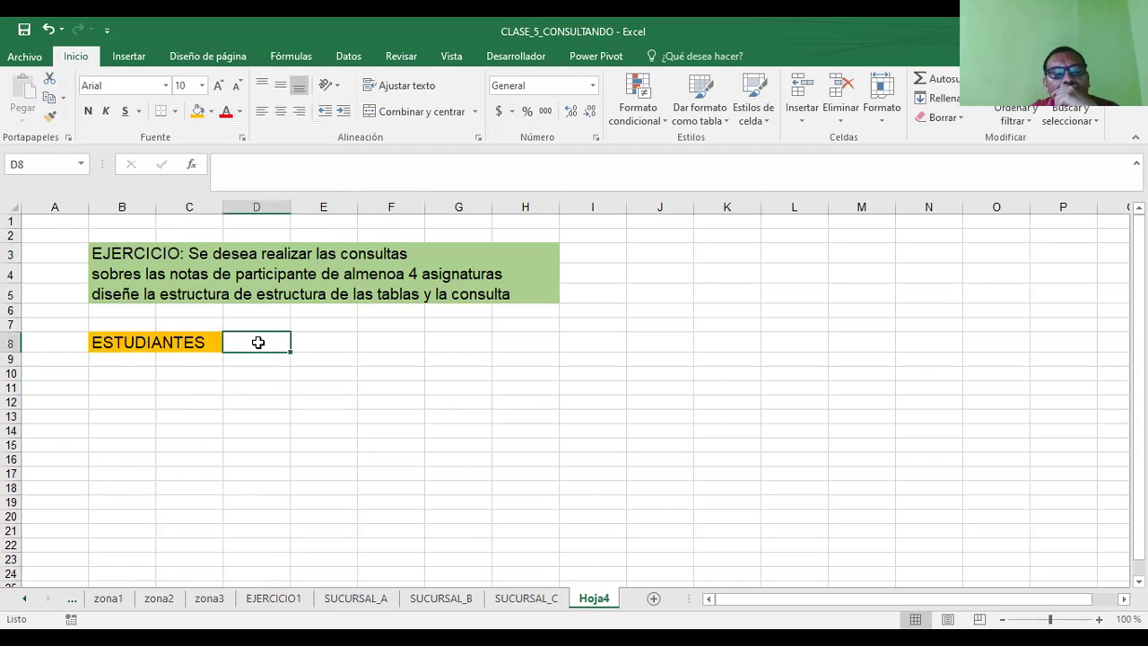
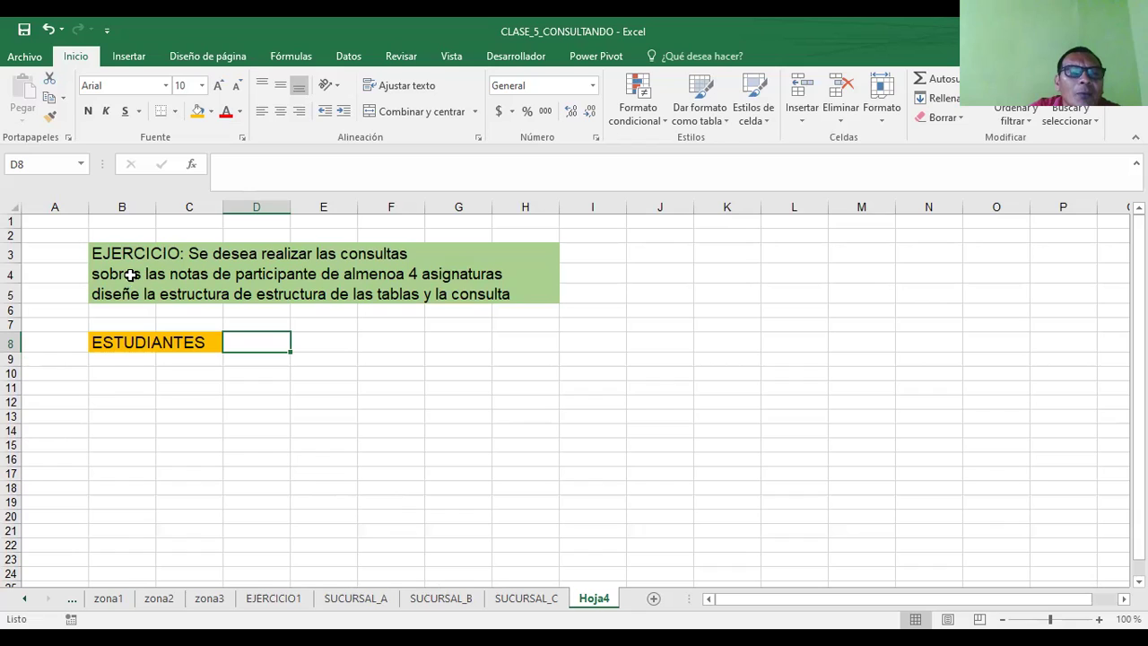
# - Enter SOLIDO in D8 and FUNDAMENTOS EMPRESARIALES in E8, next to ESTUDIANTES
pyautogui.click(189, 388)
pyautogui.click(113, 388)
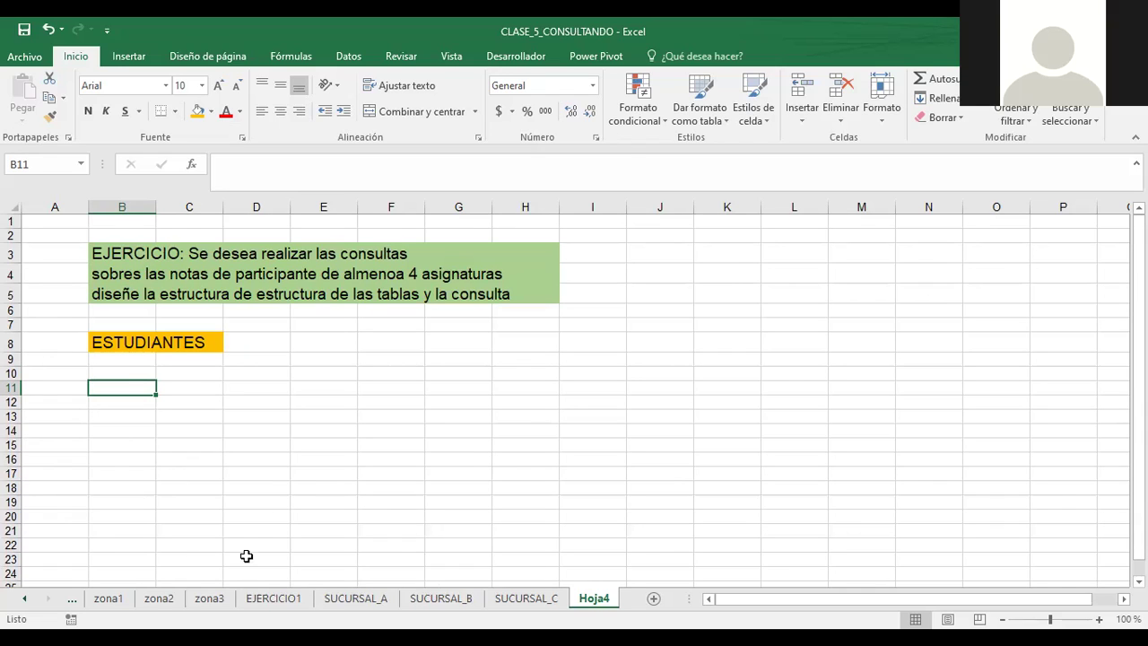
pyautogui.click(258, 340)
pyautogui.write('SOLIDO')
pyautogui.press('Tab')
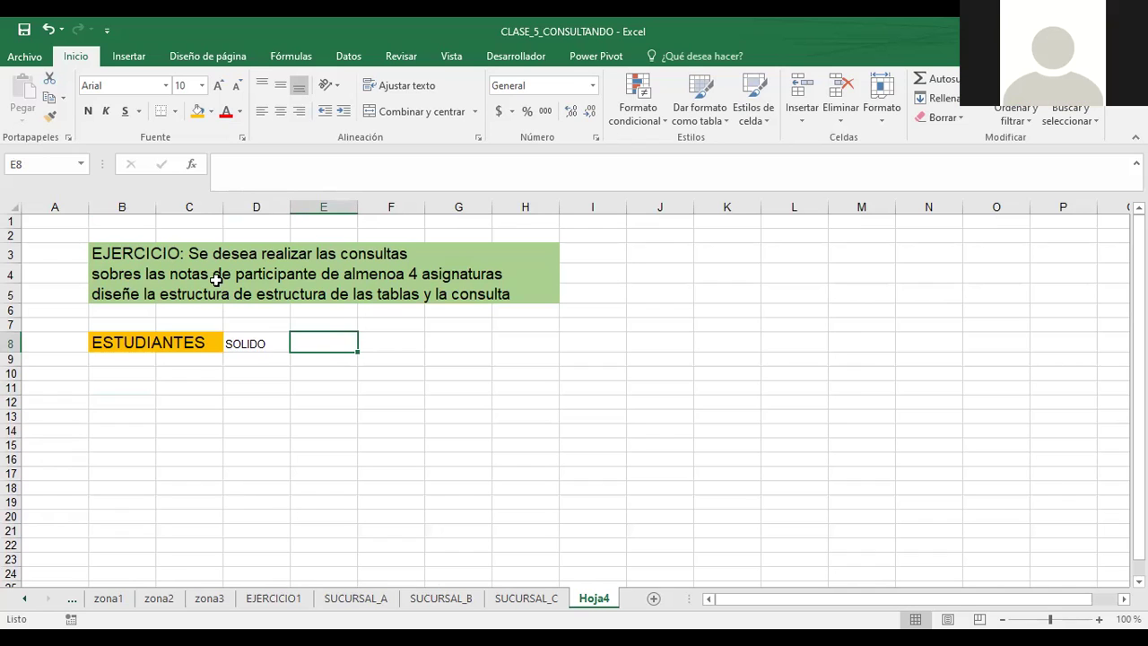
pyautogui.write('FUN')
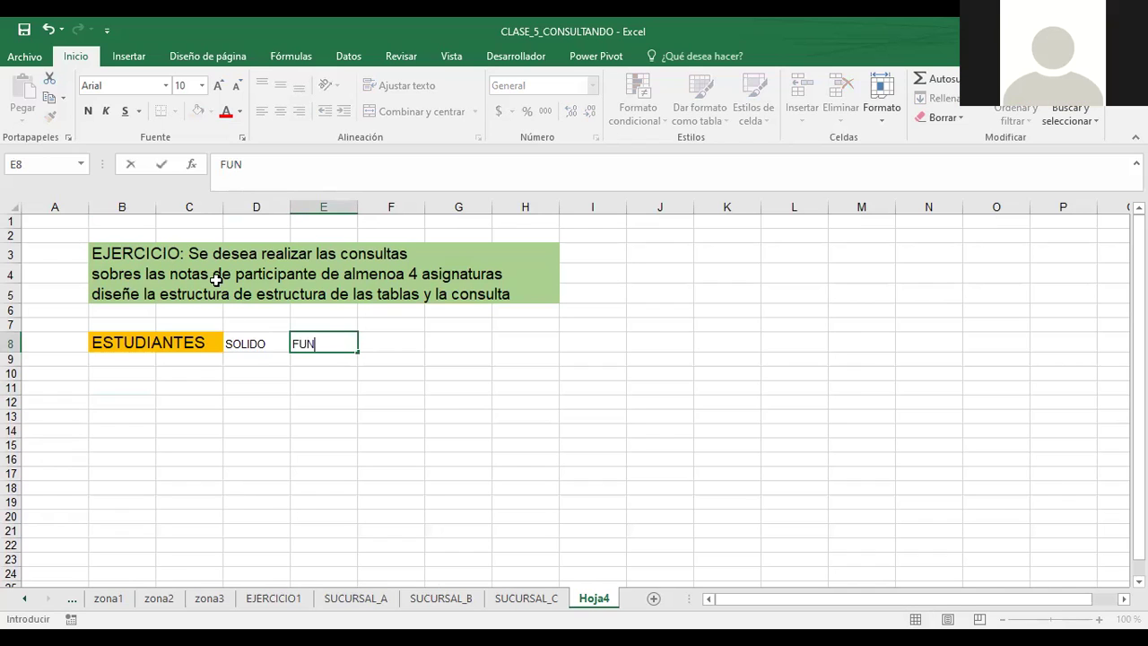
pyautogui.write('DAMENTO')
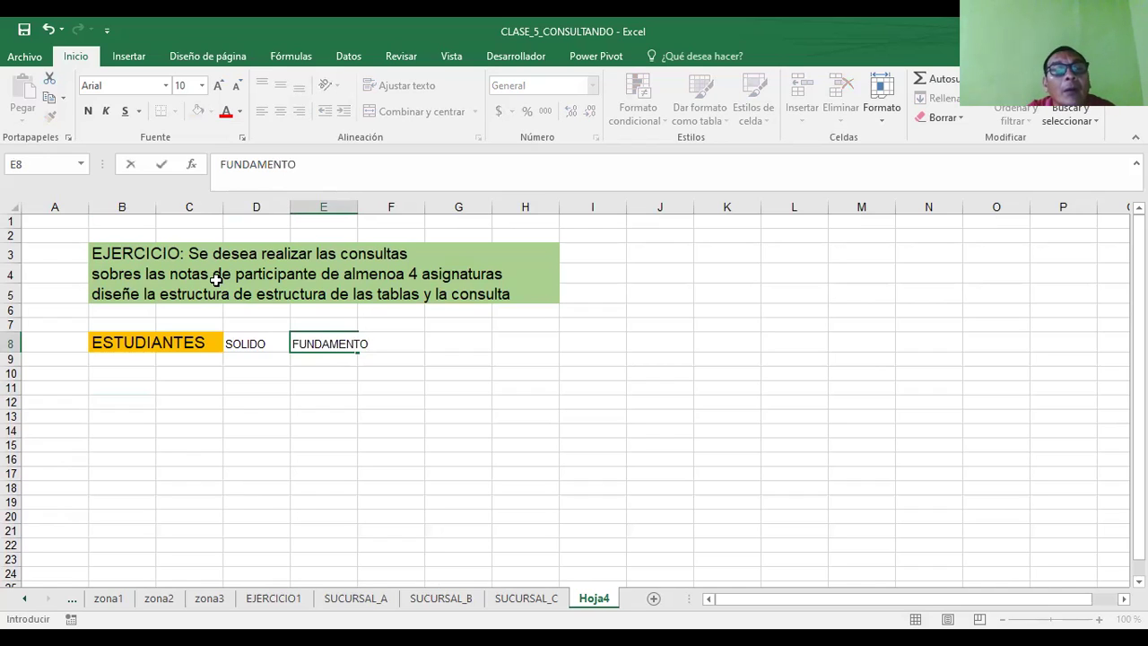
pyautogui.write('S')
pyautogui.write('EMPRESARI')
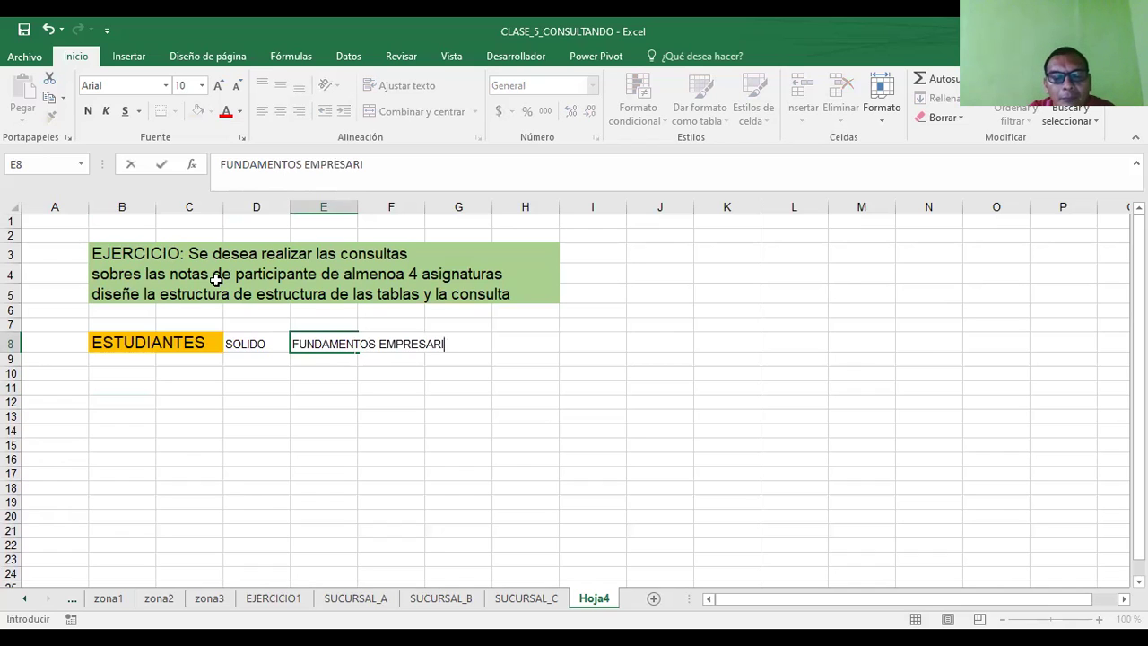
pyautogui.write('ALES')
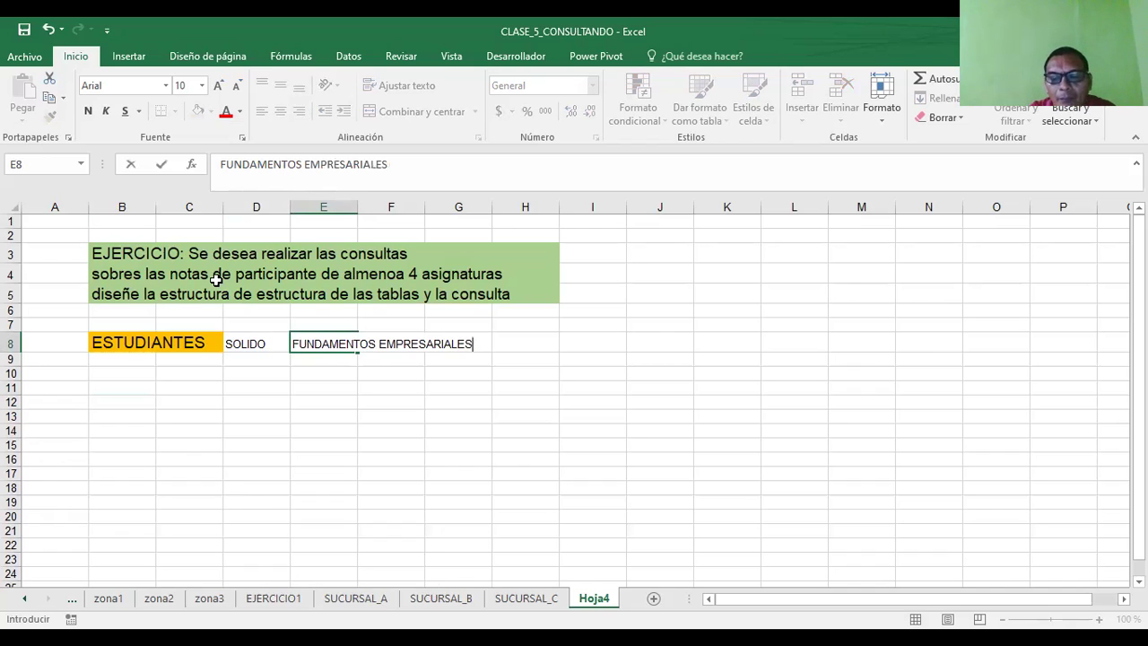
pyautogui.press('Return')
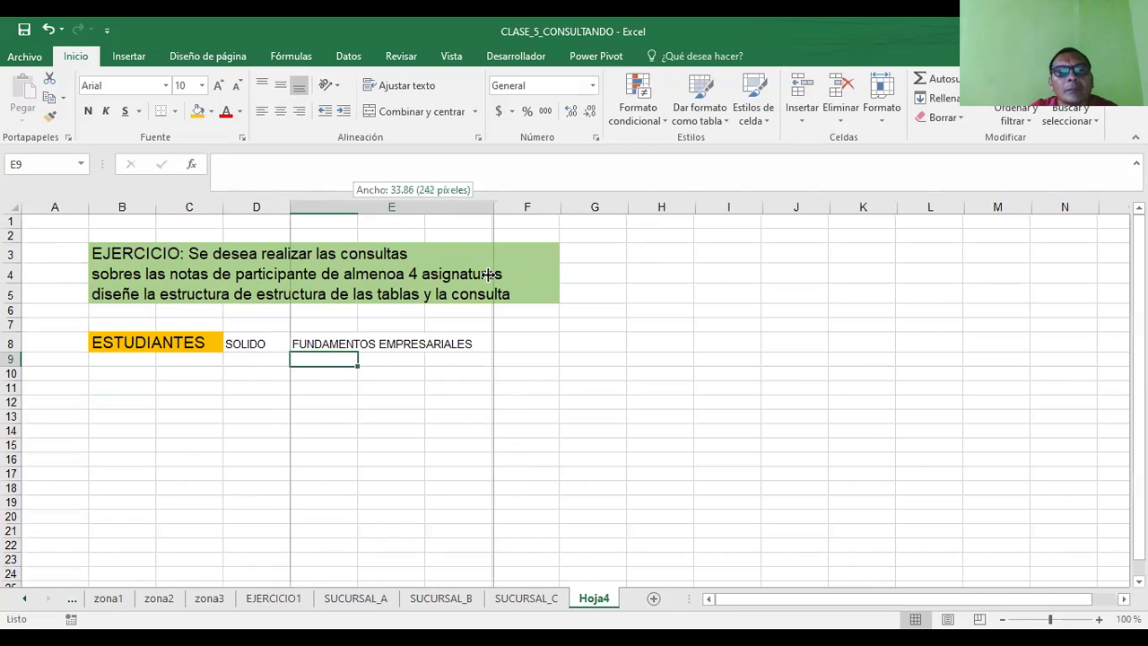
# - Widen column E, enter MATEMATICA-F in F8, and widen column F slightly
pyautogui.moveTo(499, 270); pyautogui.dragTo(493, 359)
pyautogui.click(526, 343)
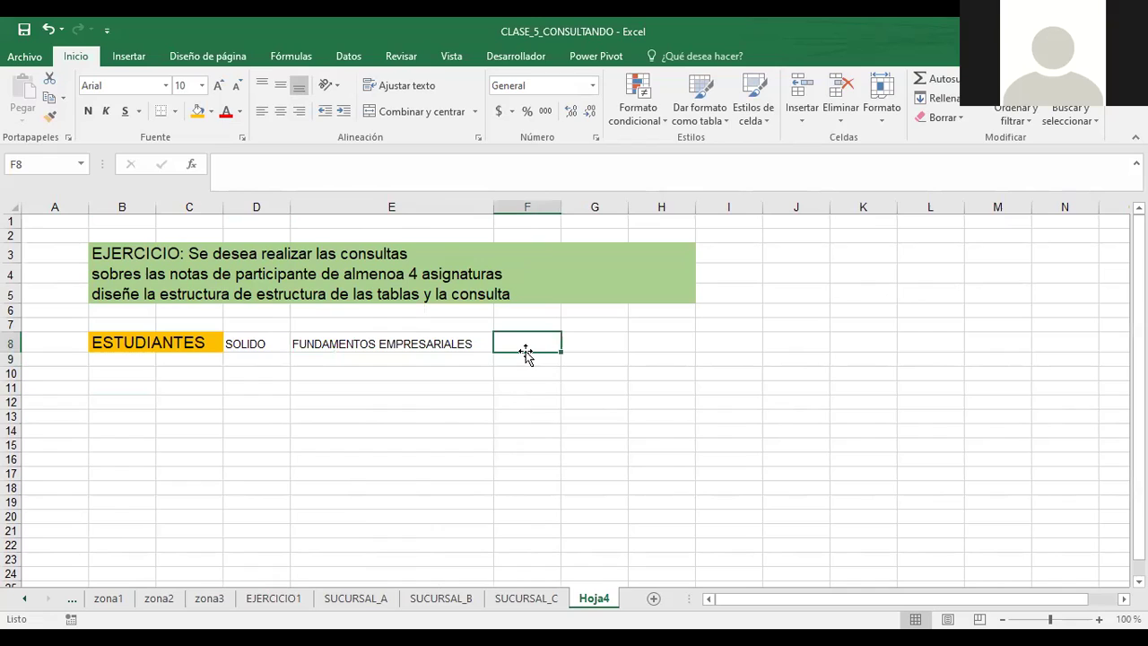
pyautogui.write('MATM')
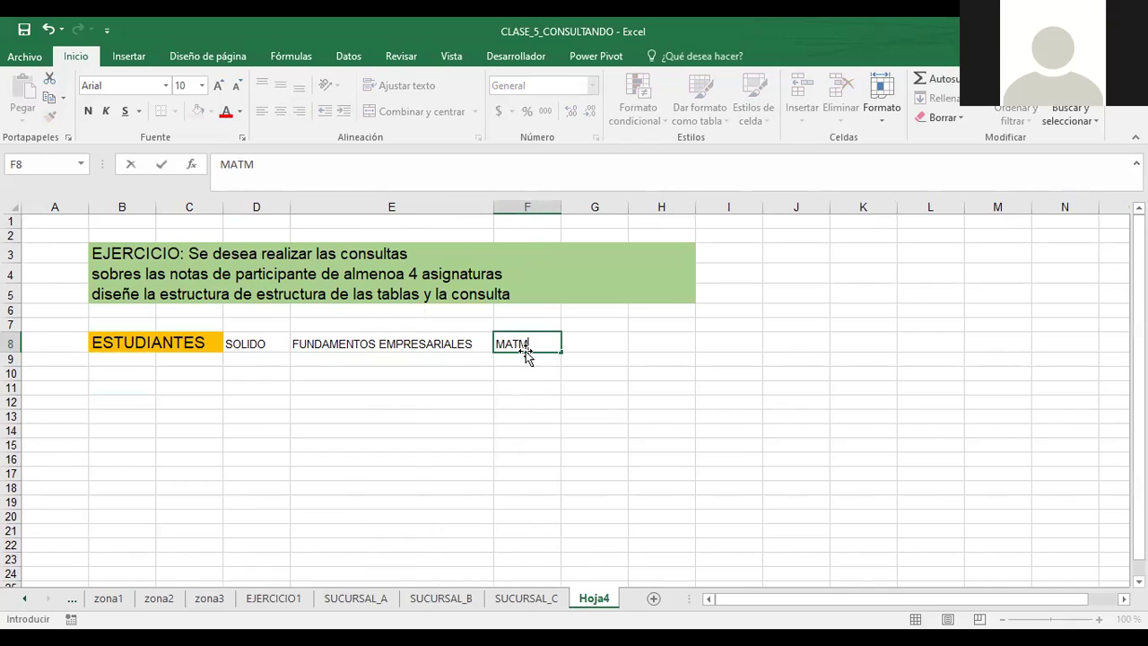
pyautogui.write('EMAT')
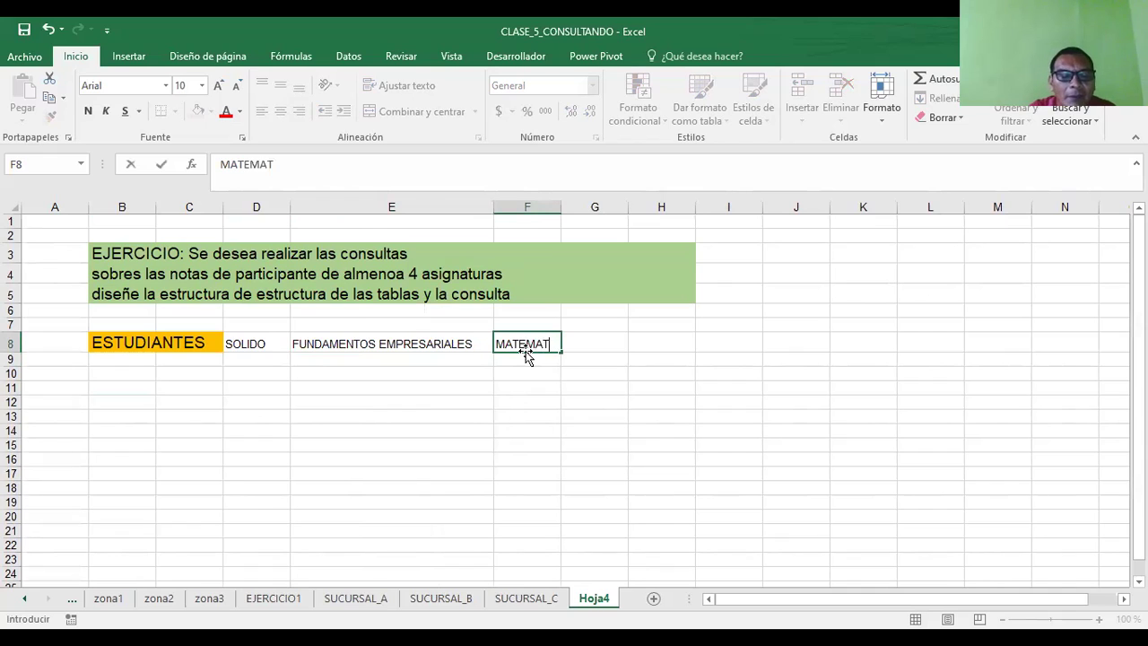
pyautogui.write('CA.')
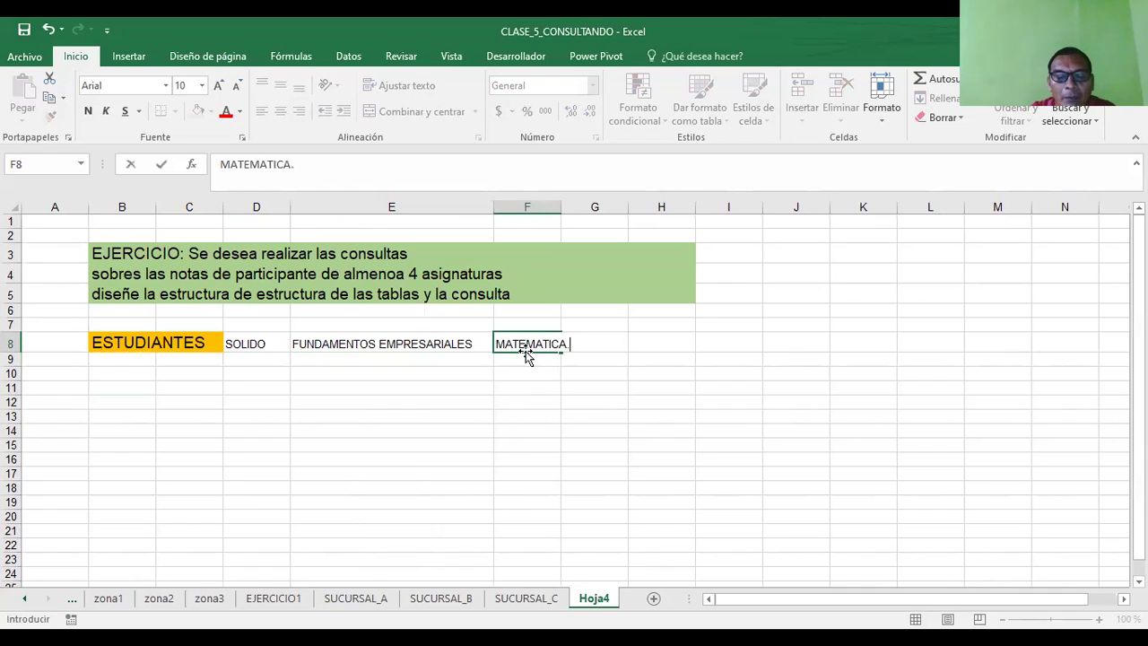
pyautogui.write('FI')
pyautogui.press('BackSpace')
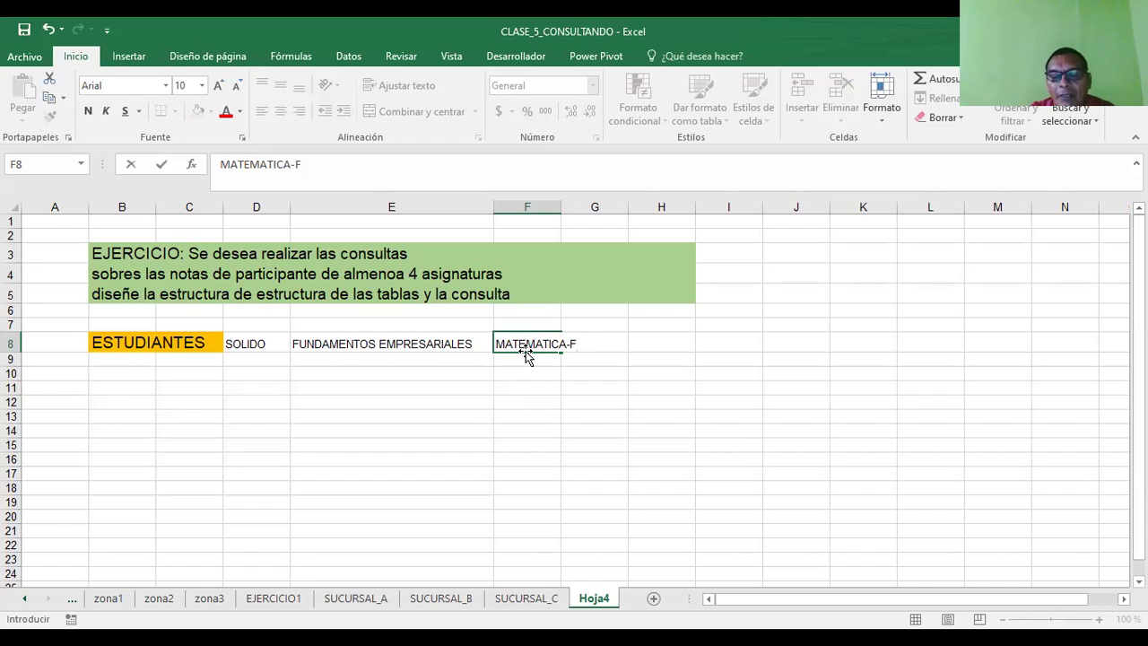
pyautogui.press('Return')
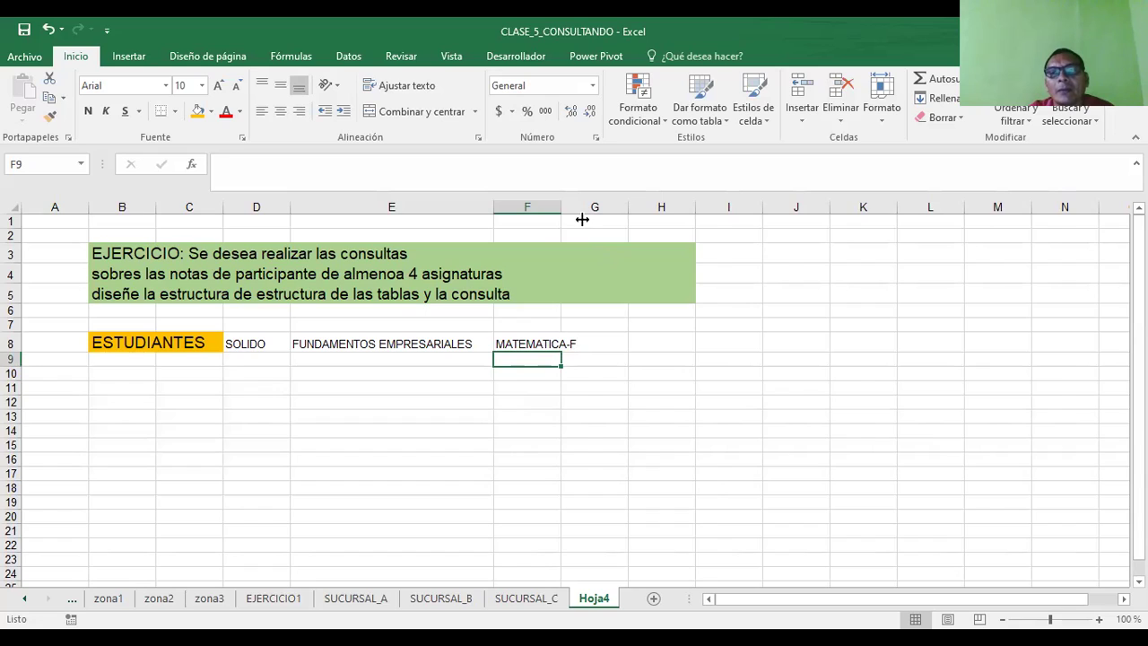
pyautogui.moveTo(561, 207); pyautogui.dragTo(583, 208)
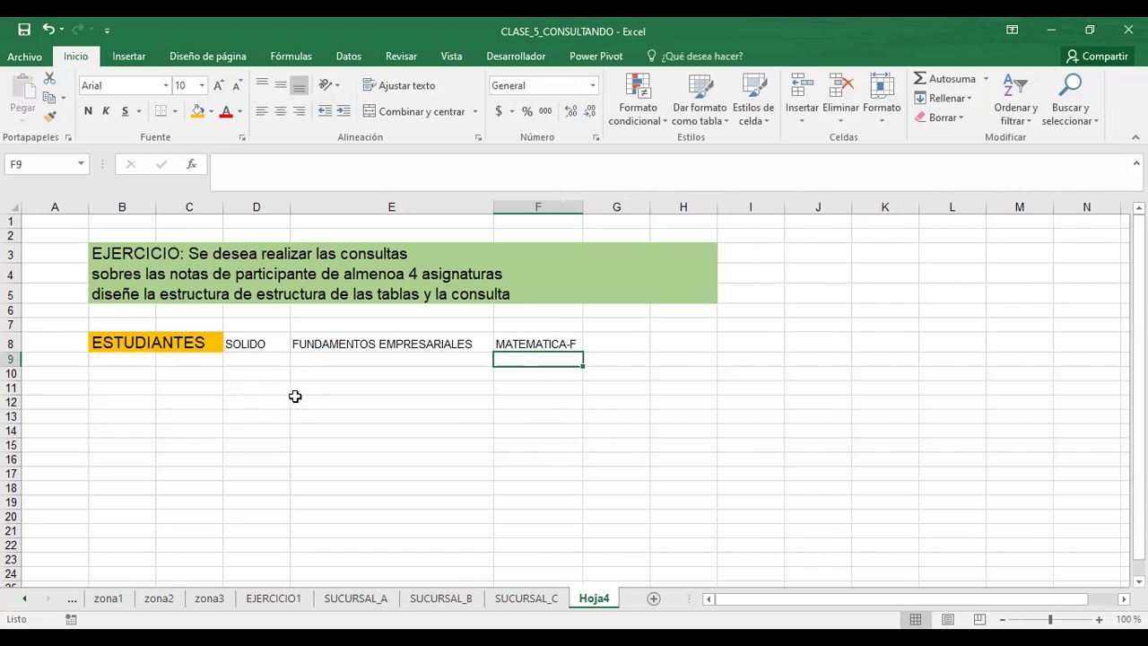
# - Correct the typo almenoa to almenos in the exercise text in B4
pyautogui.click(111, 273)
pyautogui.press('F2')
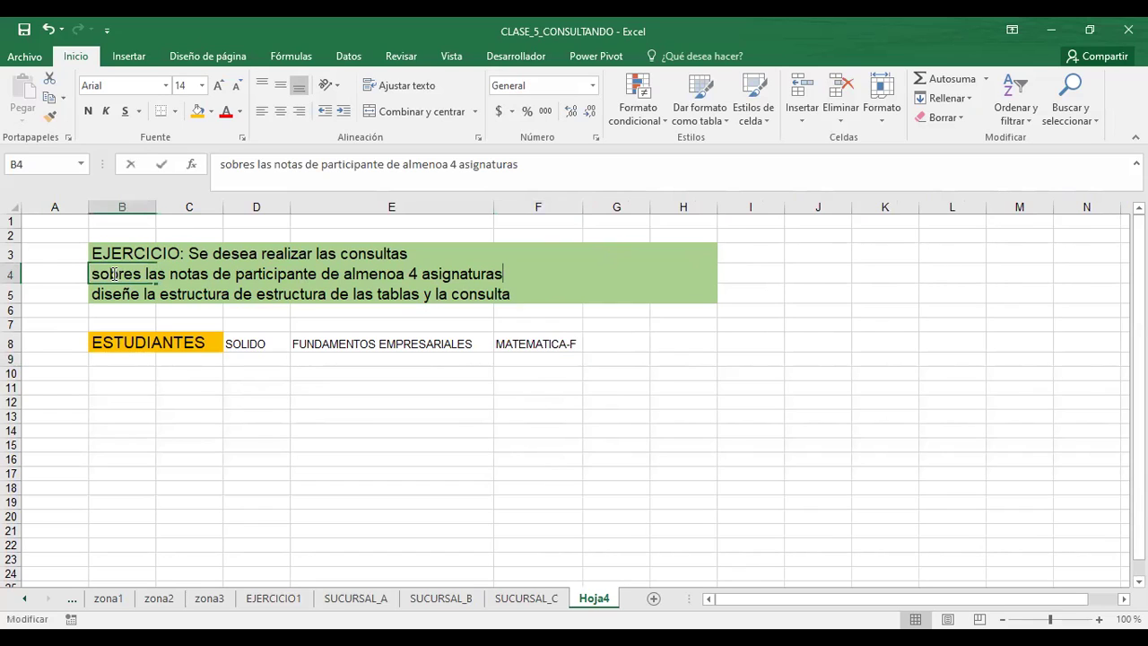
pyautogui.click(401, 272)
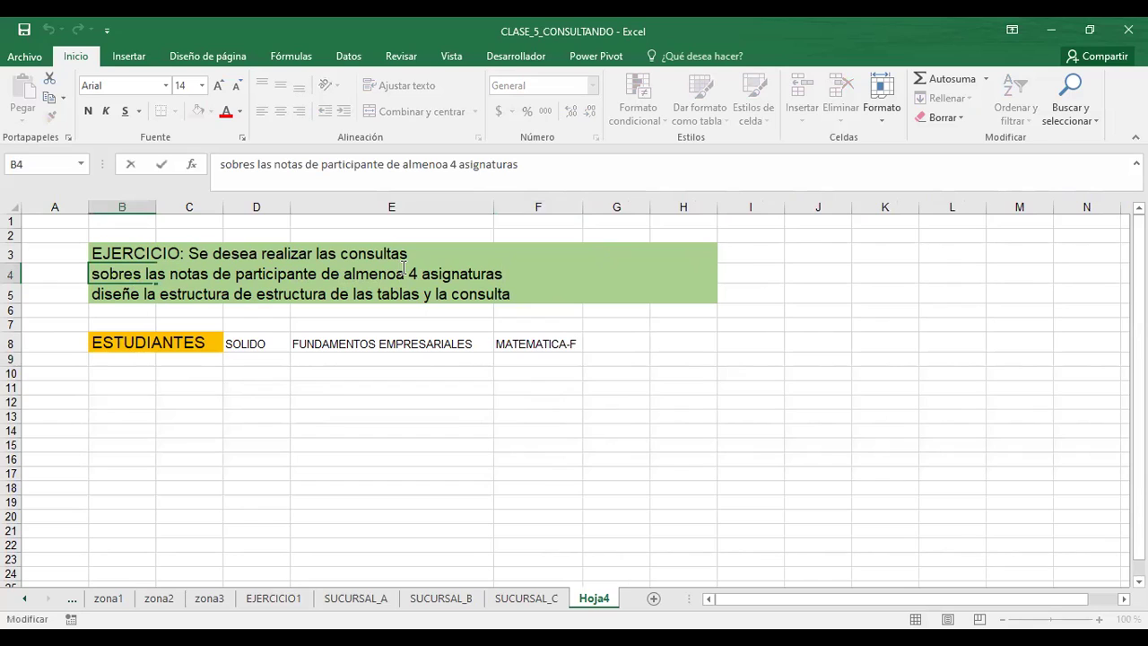
pyautogui.press('BackSpace')
pyautogui.write('S')
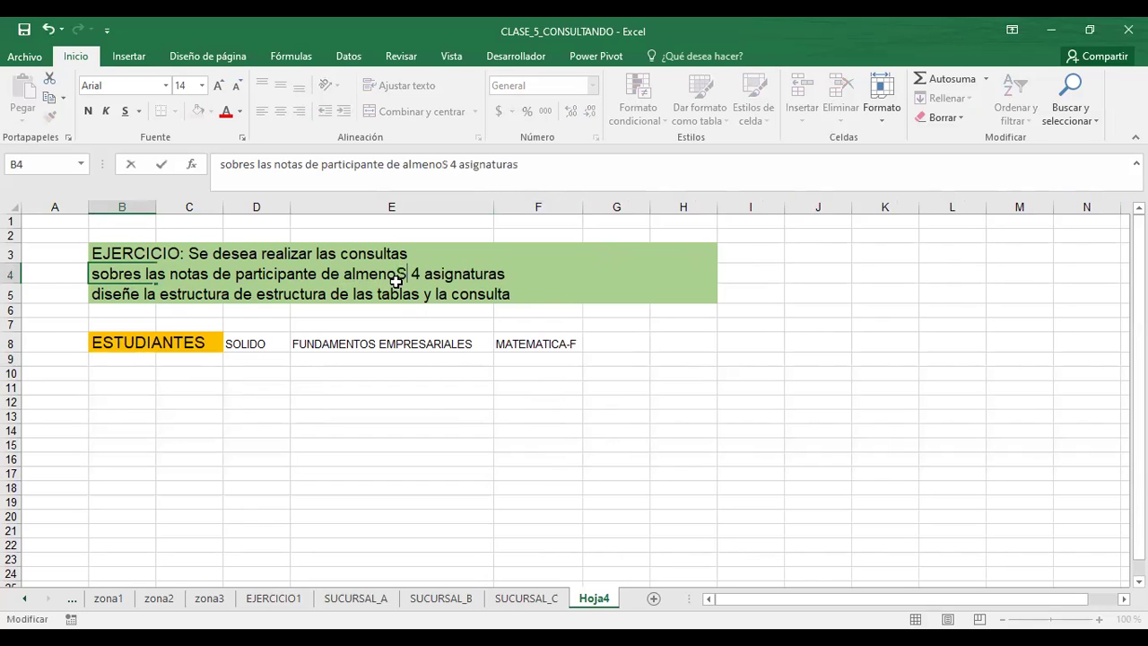
pyautogui.press('BackSpace')
pyautogui.write('s')
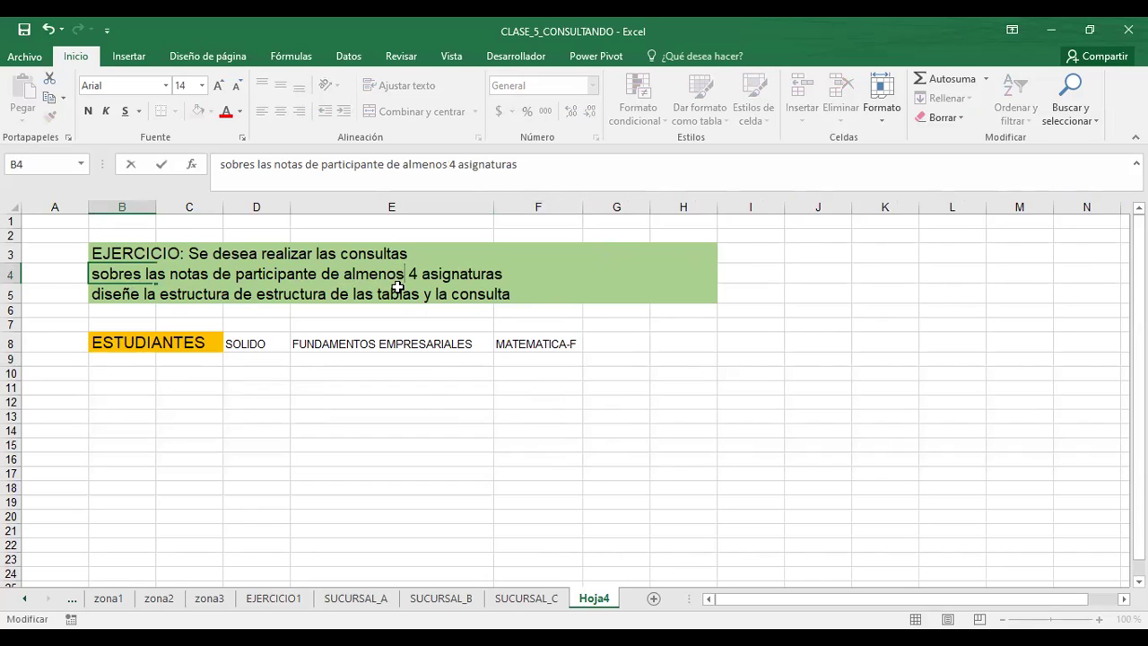
pyautogui.click(705, 362)
# - Enter HUMANISTICA in capitals in G8 and widen column G to fit it
pyautogui.click(617, 350)
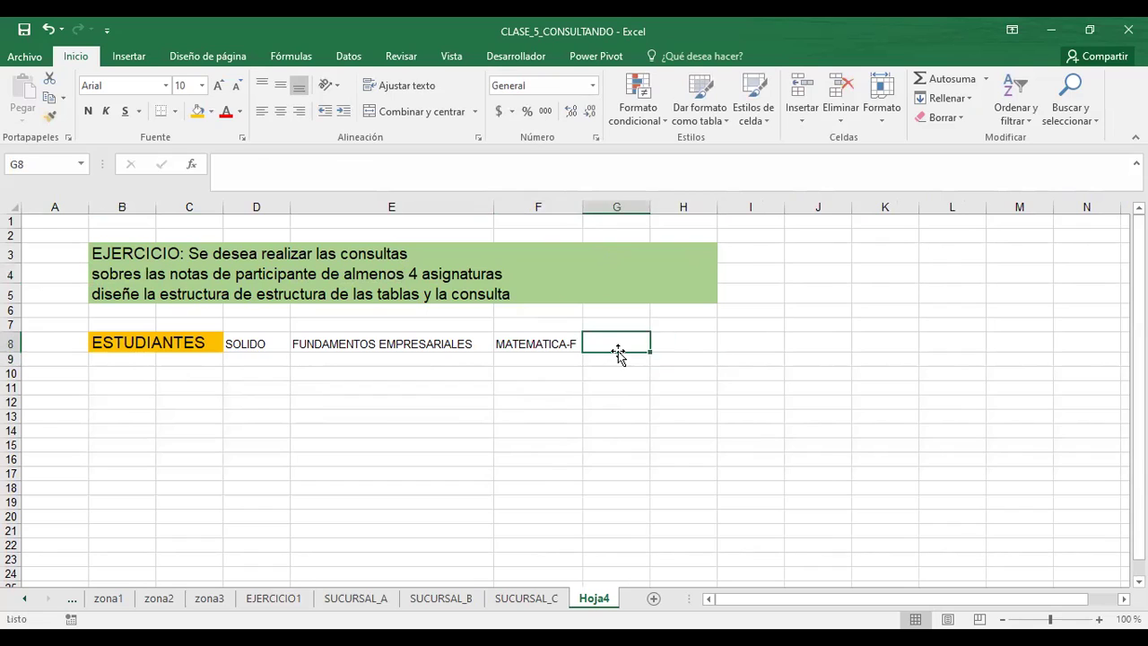
pyautogui.write('humanisti')
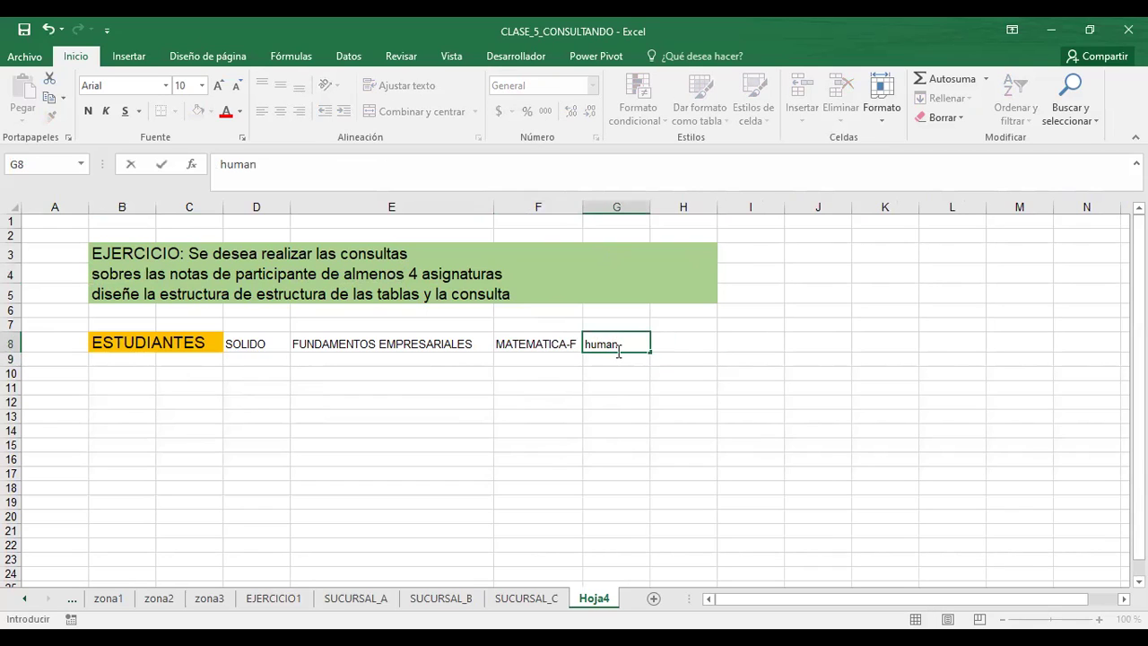
pyautogui.write('ca')
pyautogui.press('Return')
pyautogui.click(619, 353)
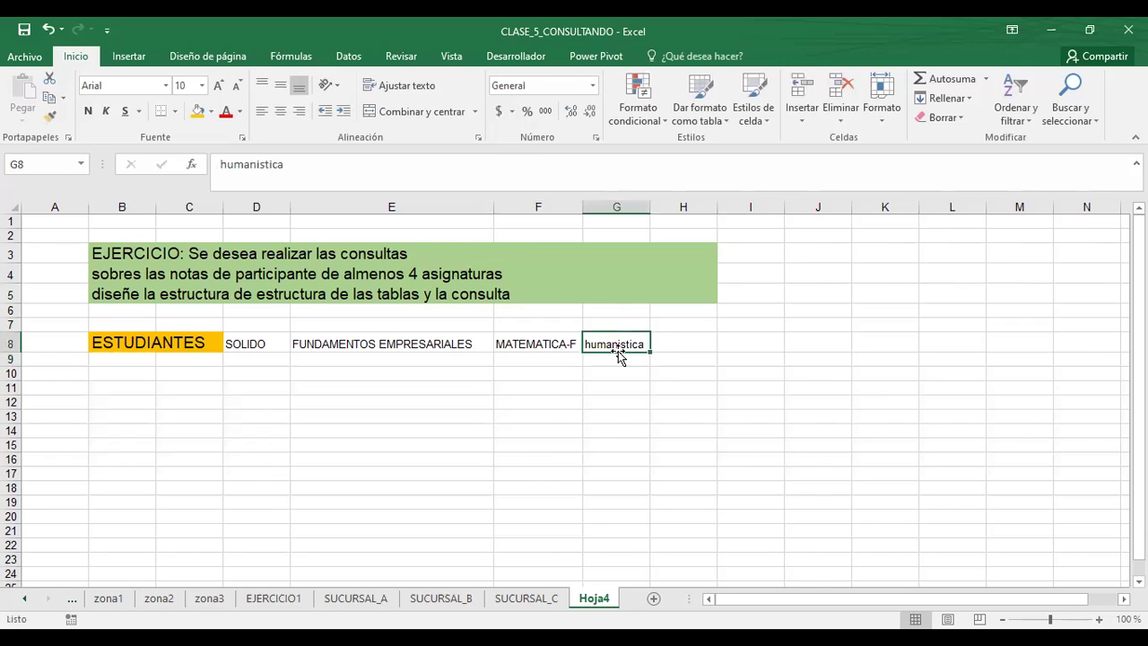
pyautogui.write('HUMANISTI')
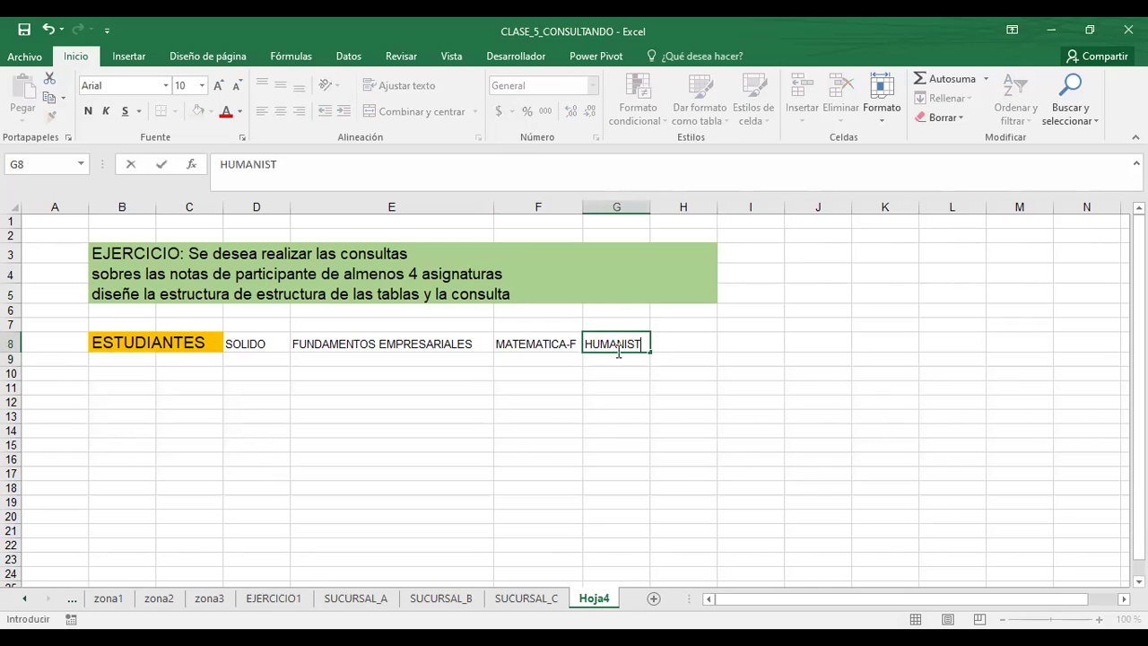
pyautogui.write('CA')
pyautogui.press('Return')
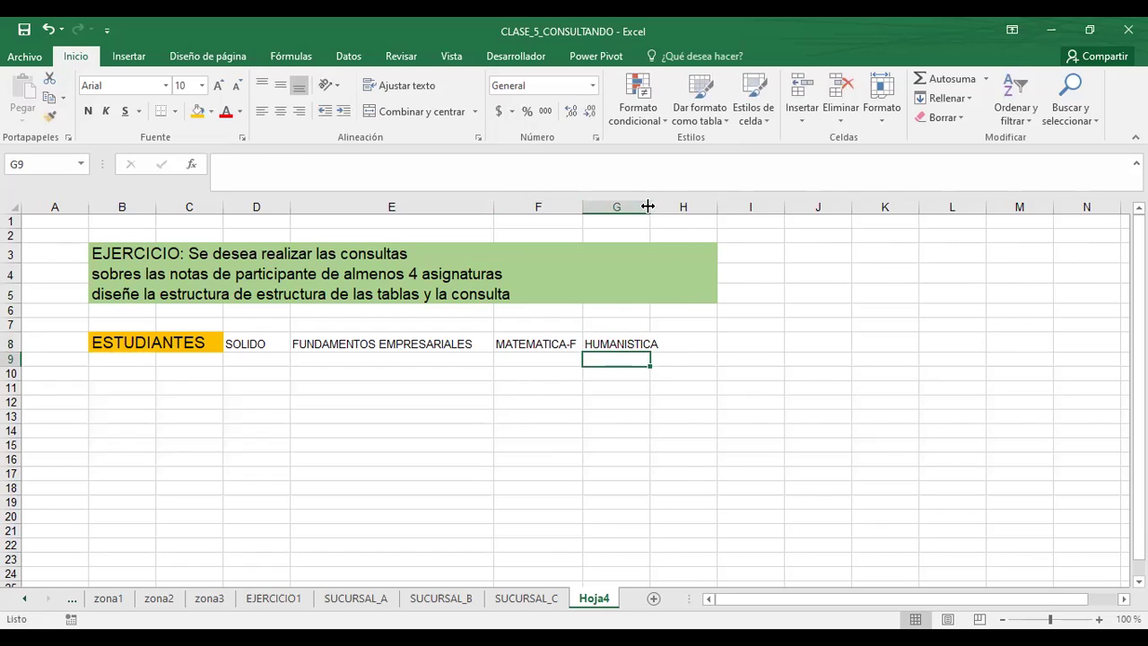
pyautogui.moveTo(703, 231); pyautogui.dragTo(704, 231)
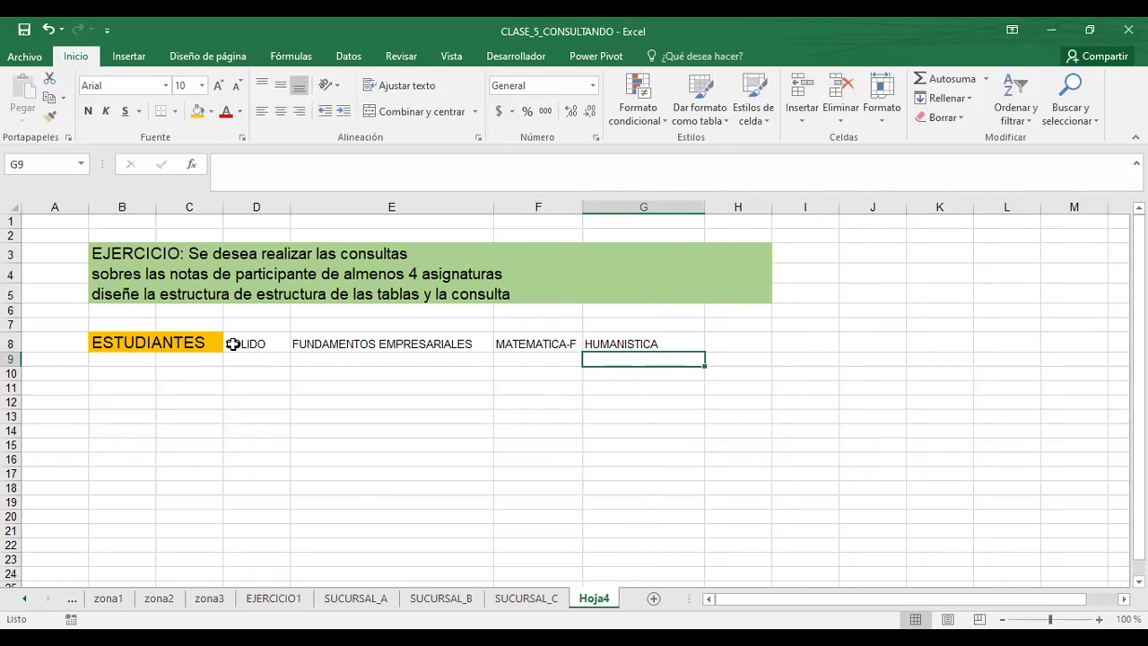
pyautogui.moveTo(226, 344); pyautogui.dragTo(652, 342)
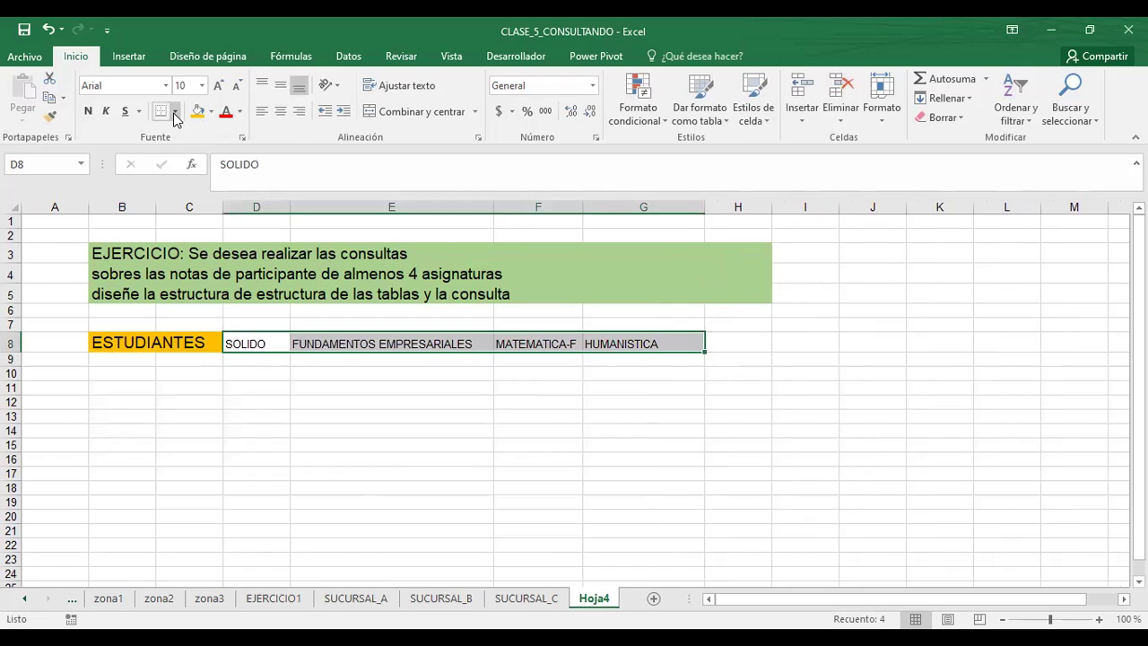
# - Enter DISEÑO DE EMPRESA in H8 and widen column H to fit it
pyautogui.click(578, 457)
pyautogui.click(715, 345)
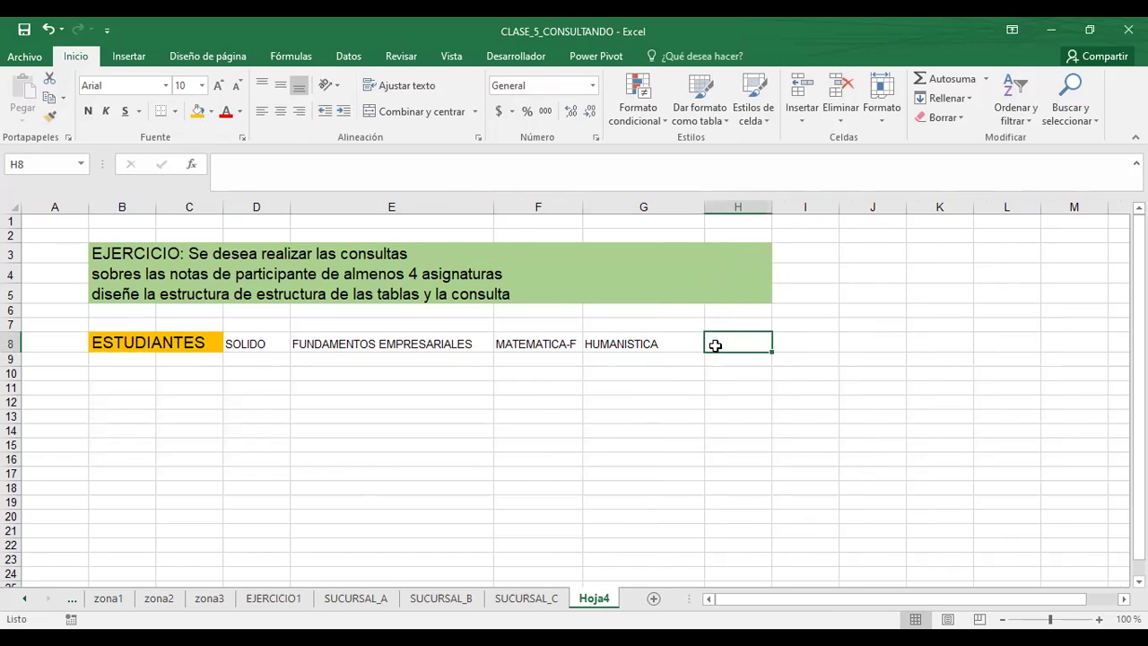
pyautogui.write('DIES')
pyautogui.press('BackSpace')
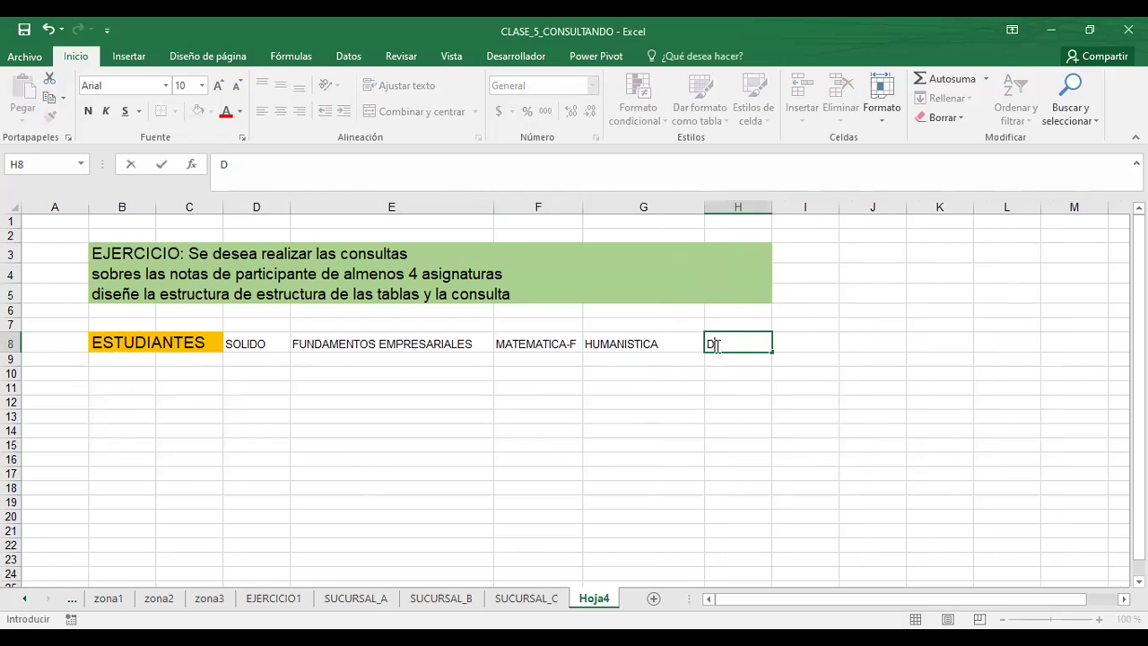
pyautogui.write('SEÑO ')
pyautogui.write('DE EMPRESA')
pyautogui.press('Return')
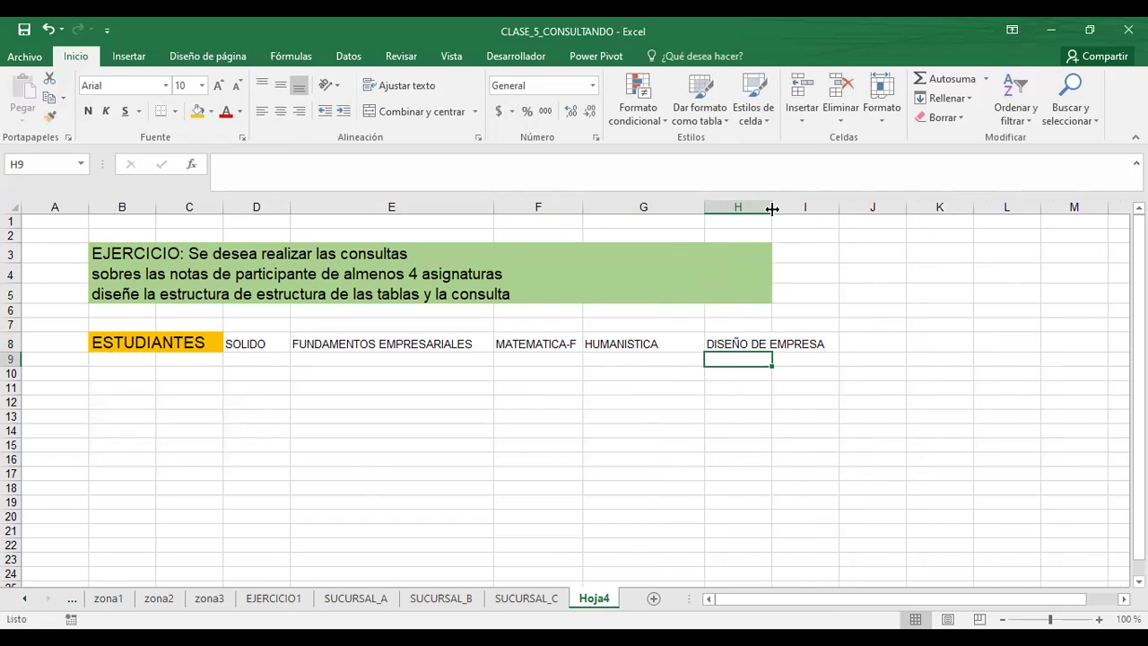
pyautogui.moveTo(772, 209); pyautogui.dragTo(842, 243)
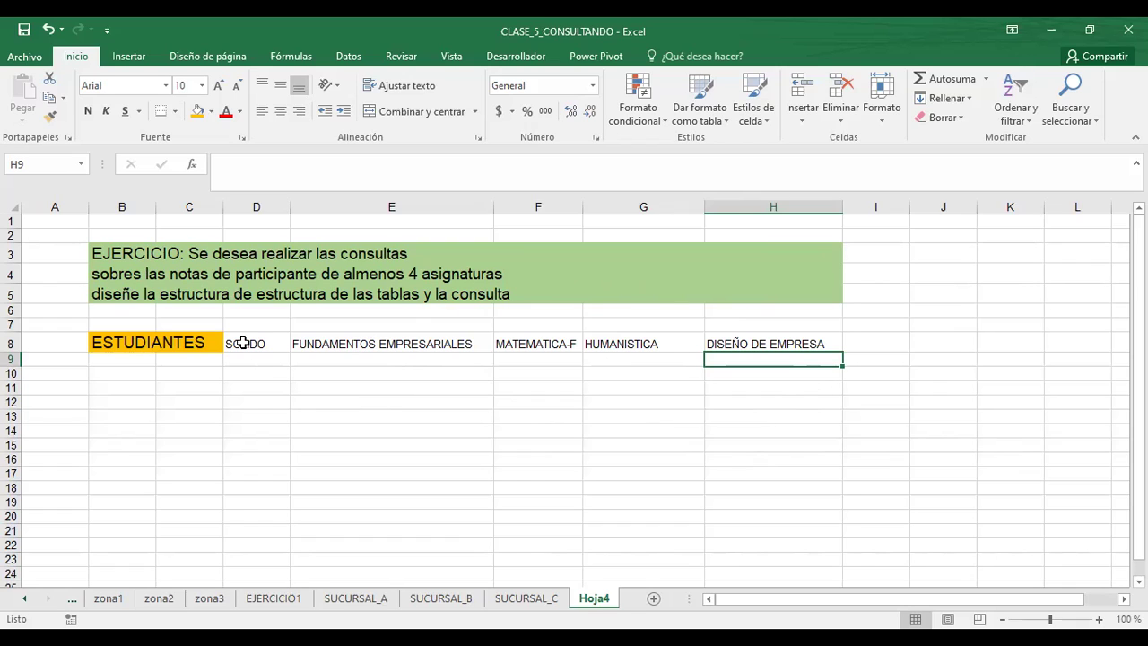
# - Apply Todos los bordes to the subject headings D8:H8
pyautogui.moveTo(242, 343); pyautogui.dragTo(785, 342)
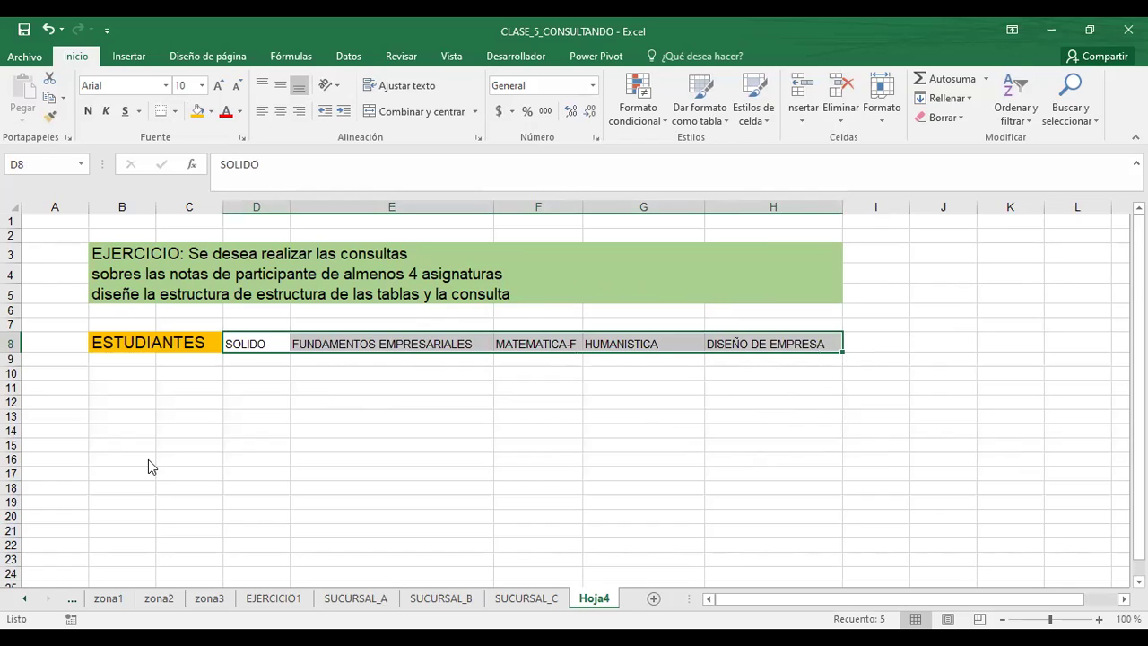
pyautogui.click(175, 111)
pyautogui.click(256, 430)
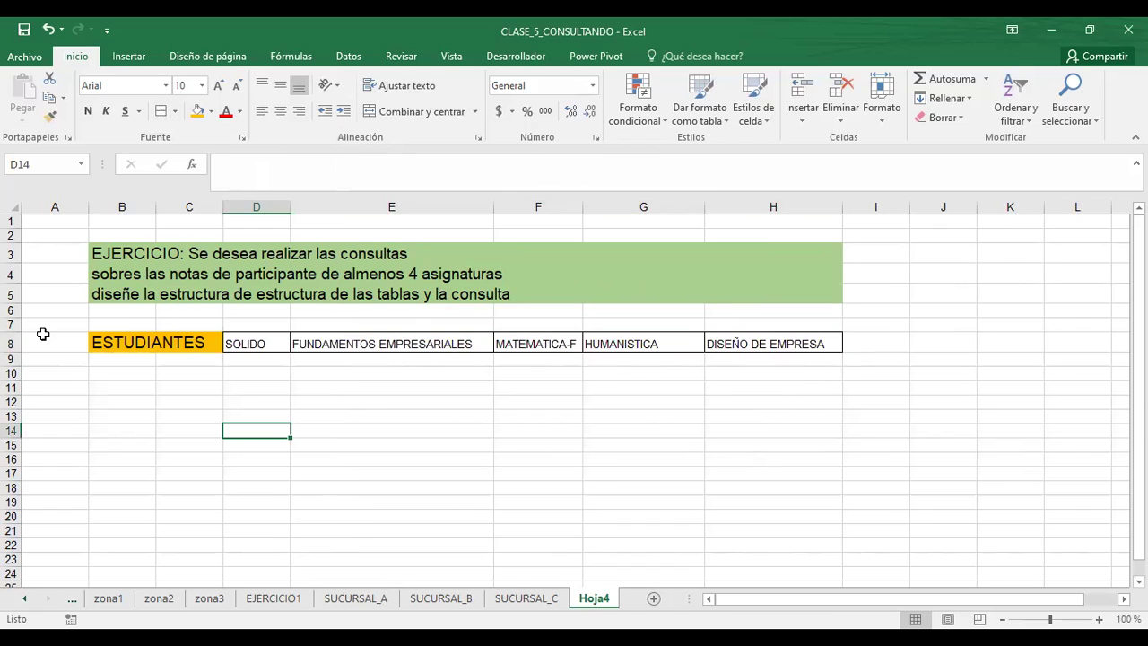
pyautogui.click(7, 343)
# - Insert two blank rows above the ESTUDIANTES header with Ctrl+plus
pyautogui.moveTo(7, 340)
pyautogui.mouseDown()
pyautogui.moveTo(11, 311)
pyautogui.moveTo(13, 326)
pyautogui.mouseUp()
pyautogui.rightClick(12, 327)
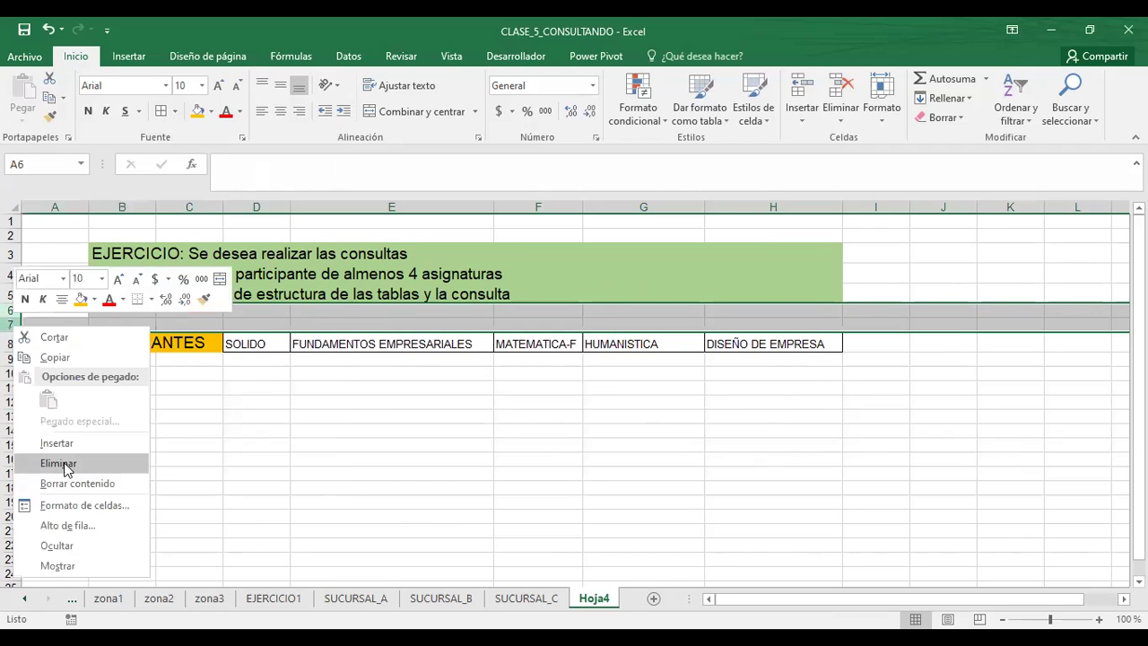
pyautogui.click(59, 464)
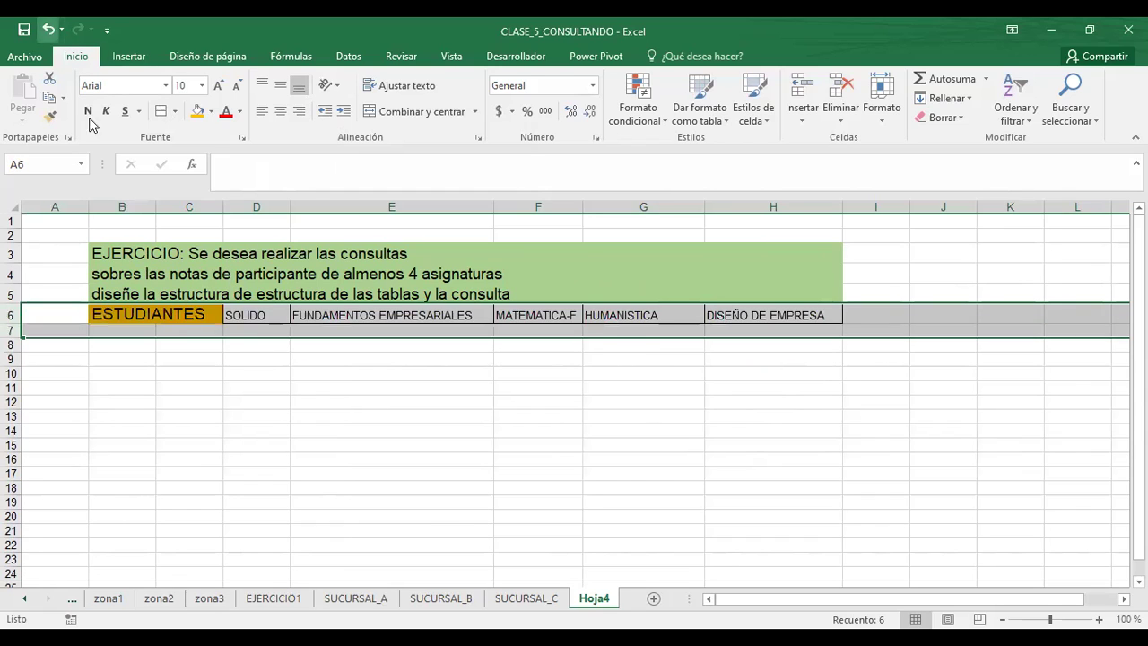
pyautogui.click(50, 30)
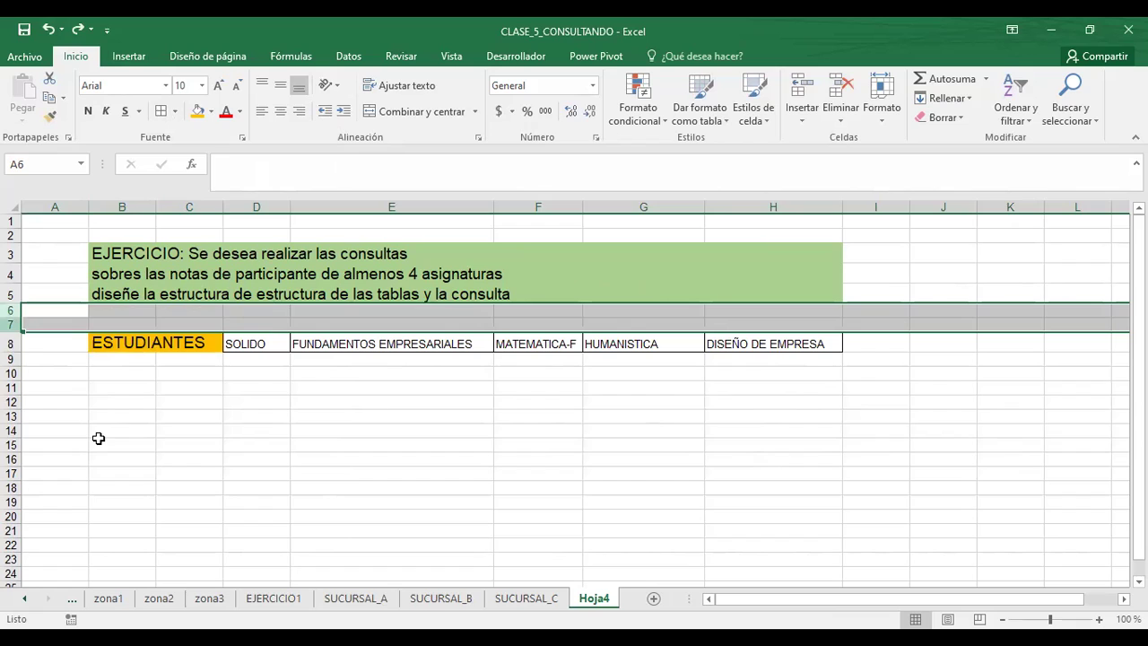
pyautogui.hotkey('ctrl', '+')
# - Insert four more blank rows so the ESTUDIANTES header moves down to row 14
pyautogui.click(12, 321)
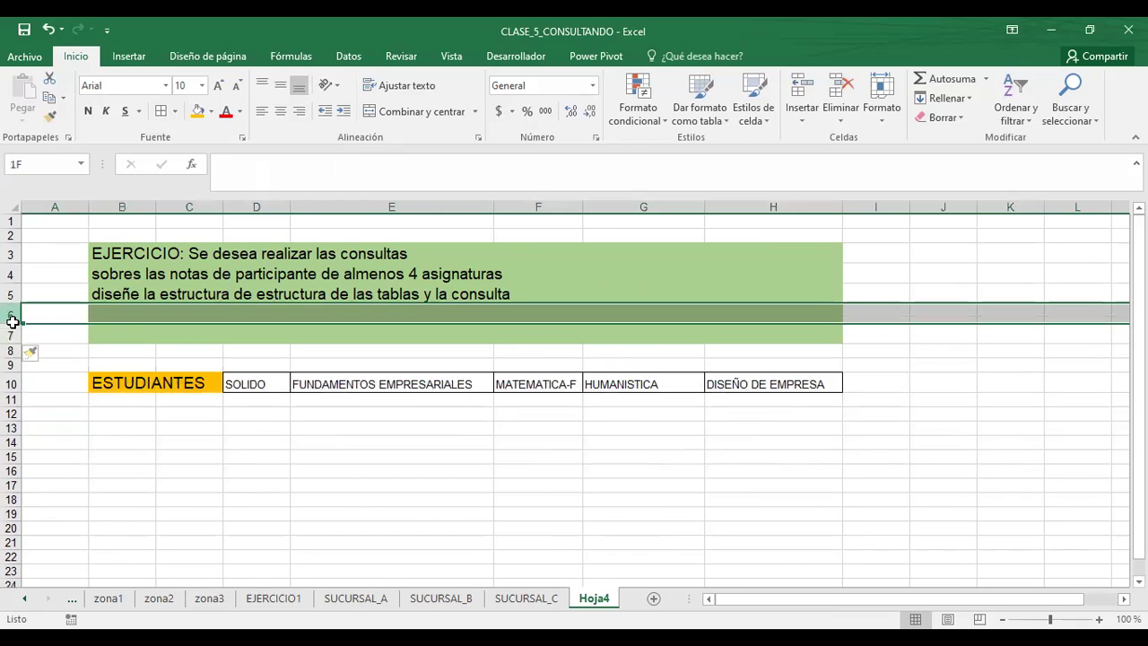
pyautogui.moveTo(12, 321); pyautogui.dragTo(12, 362)
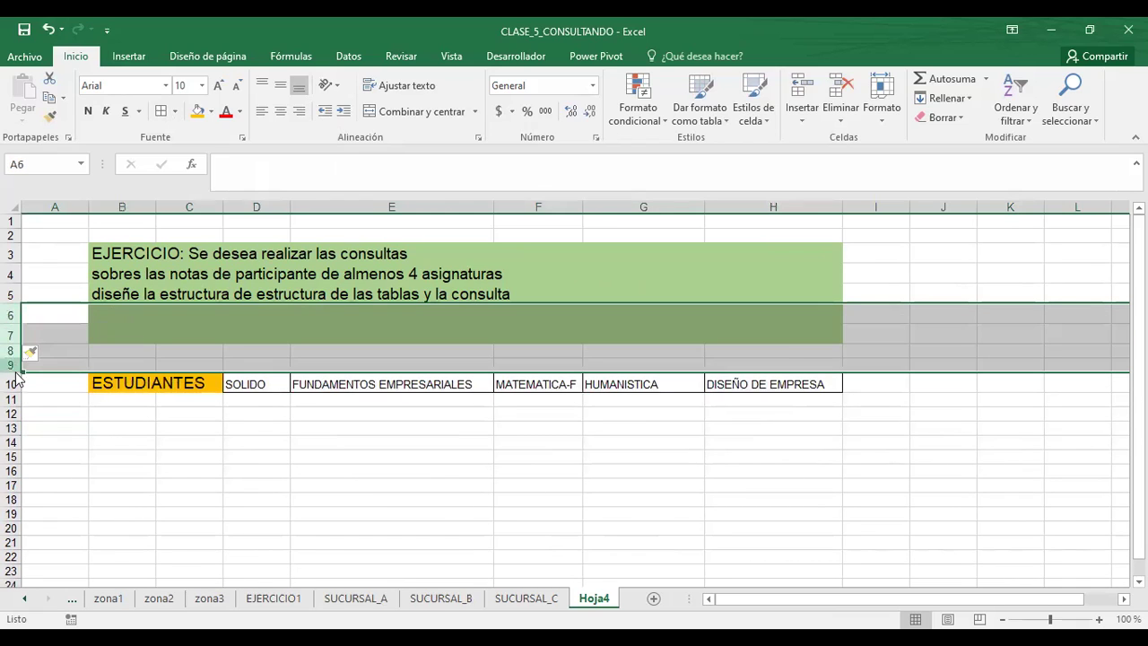
pyautogui.rightClick(15, 364)
pyautogui.click(59, 484)
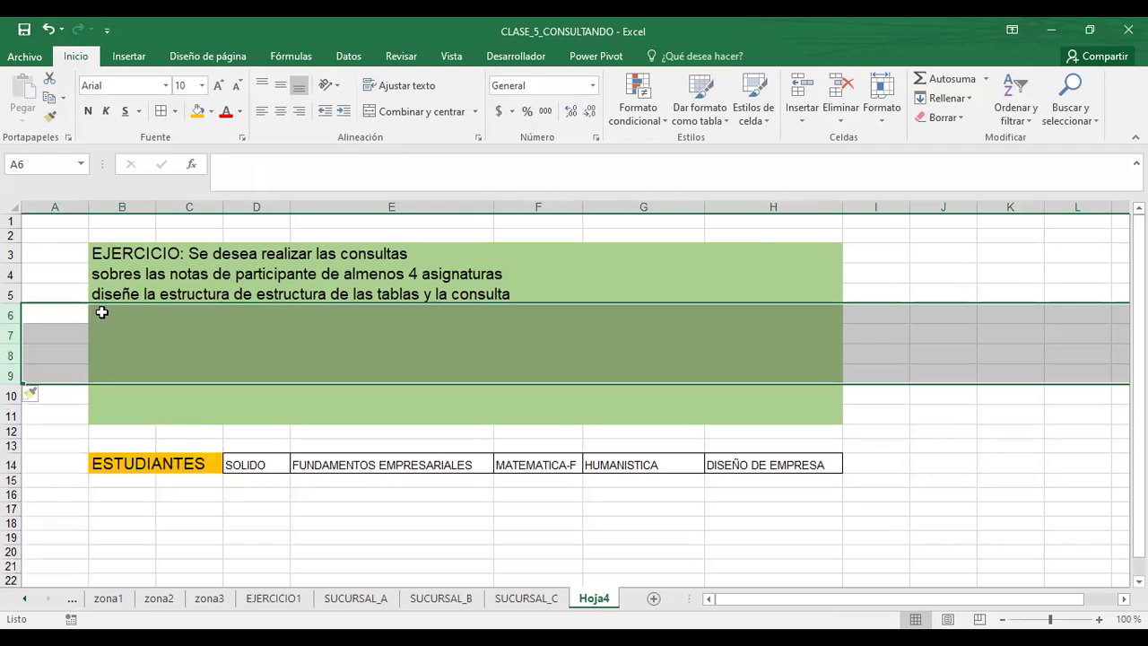
pyautogui.click(103, 313)
pyautogui.click(184, 326)
pyautogui.moveTo(113, 314)
pyautogui.mouseDown()
pyautogui.moveTo(566, 329)
pyautogui.moveTo(925, 434)
pyautogui.mouseUp()
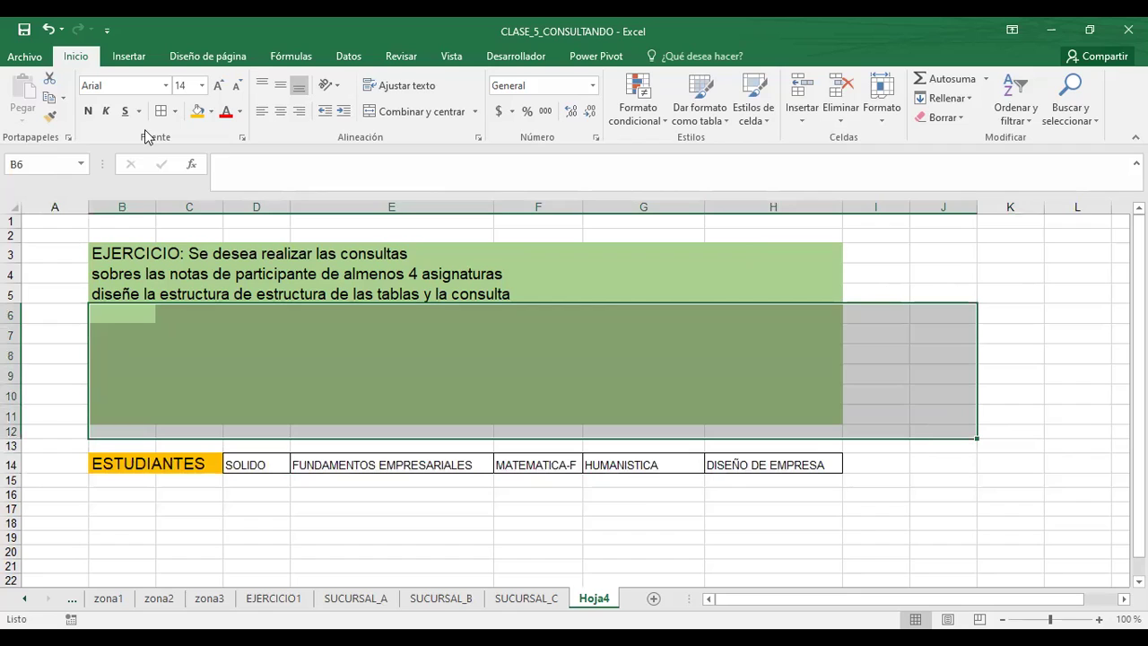
# - Fill B6:J12 white instead of green and widen column B around ESTUDIANTES
pyautogui.click(213, 115)
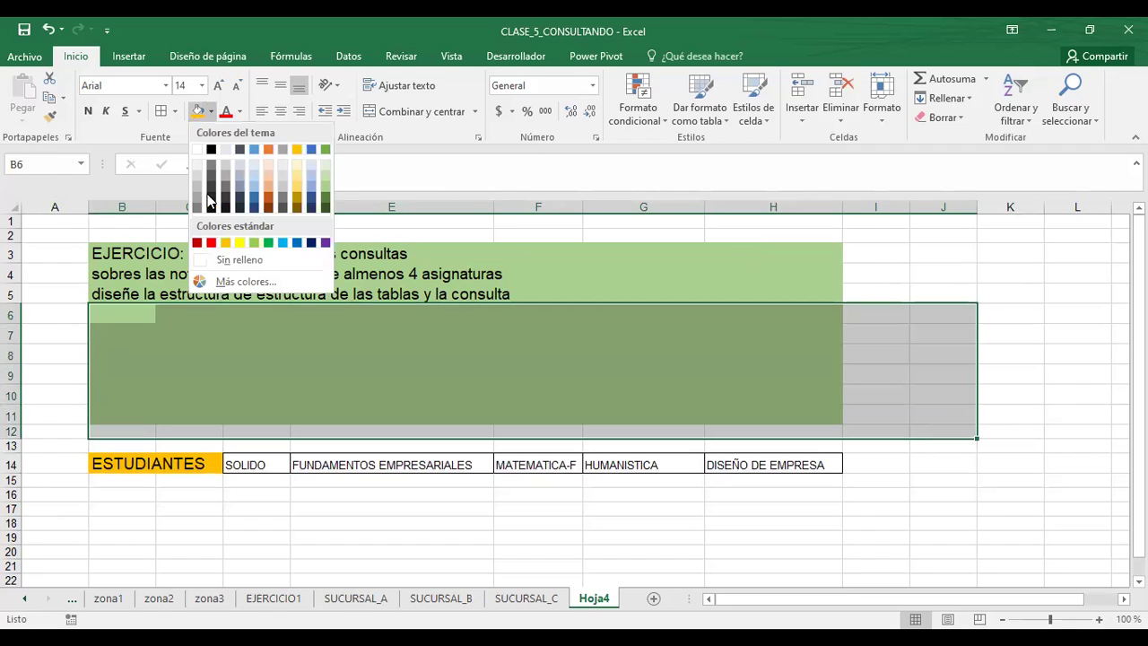
pyautogui.click(202, 148)
pyautogui.click(225, 556)
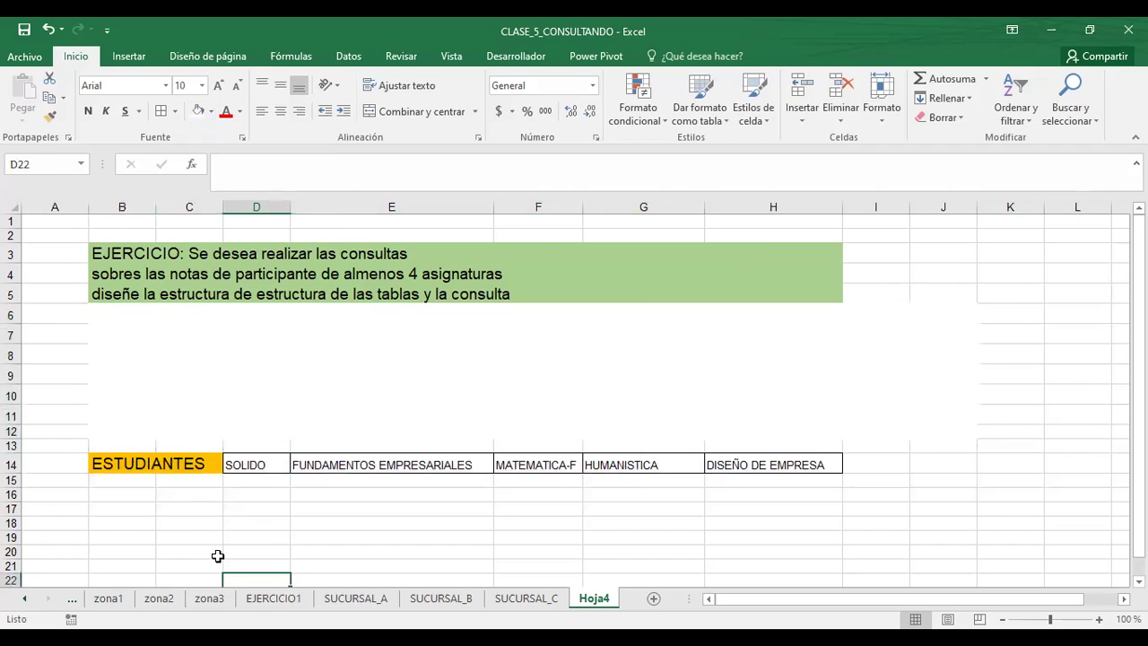
pyautogui.click(184, 538)
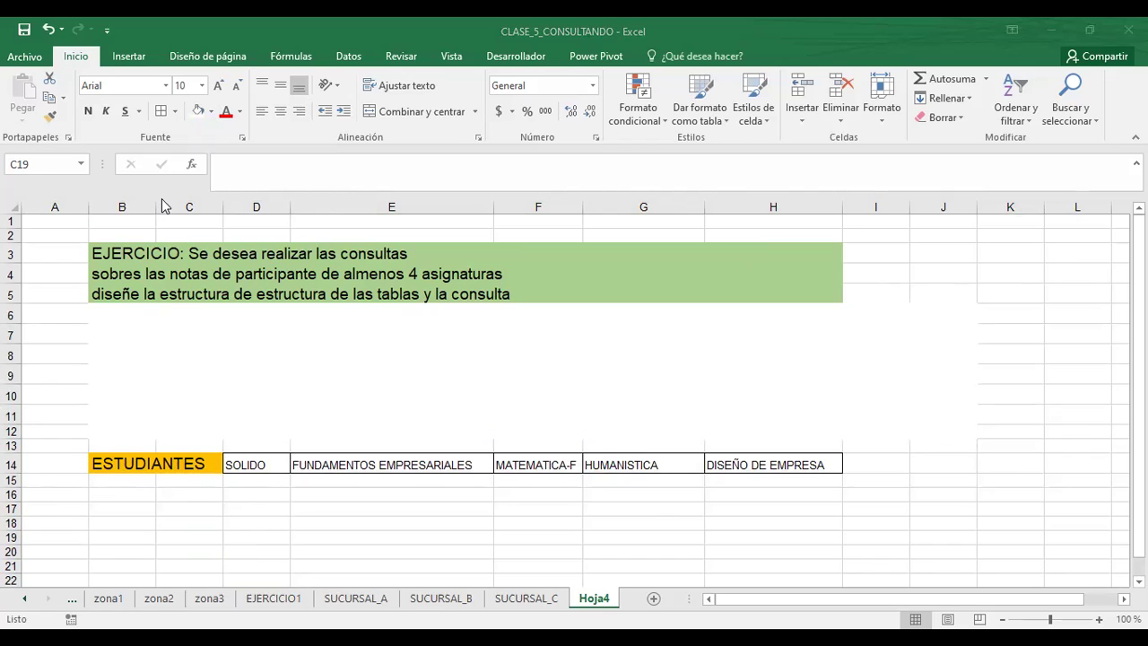
pyautogui.click(155, 206)
pyautogui.moveTo(155, 206); pyautogui.dragTo(230, 206)
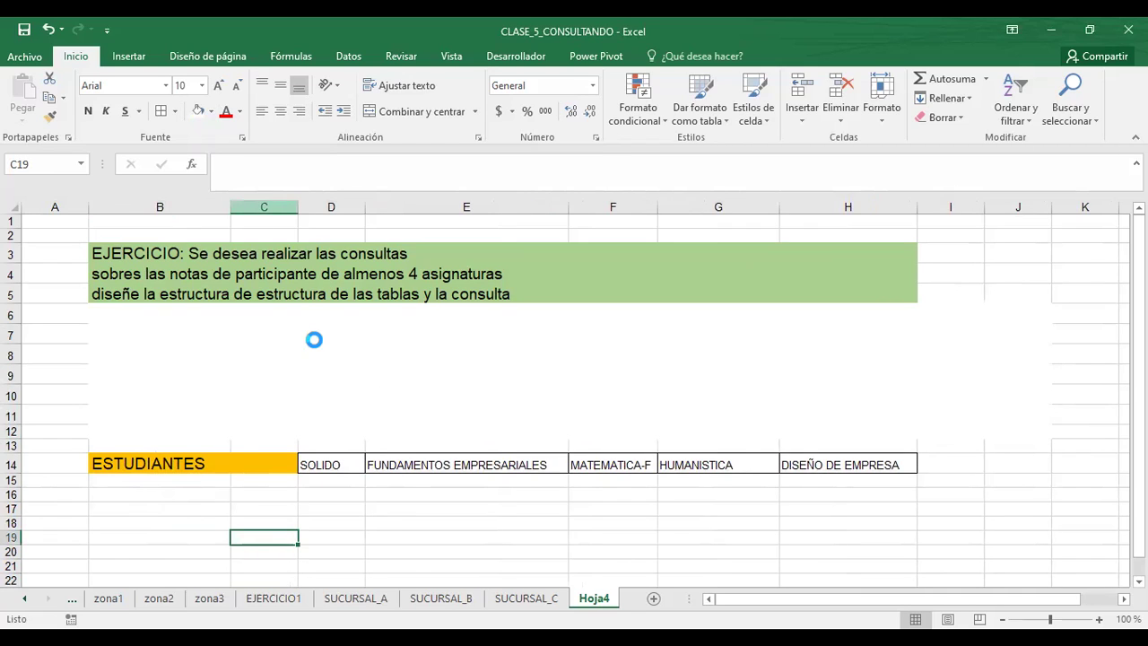
# - Enter students JAIME, ALEXANDER, FABRICIO, CARLO and NADIME in B15:B19
pyautogui.click(130, 478)
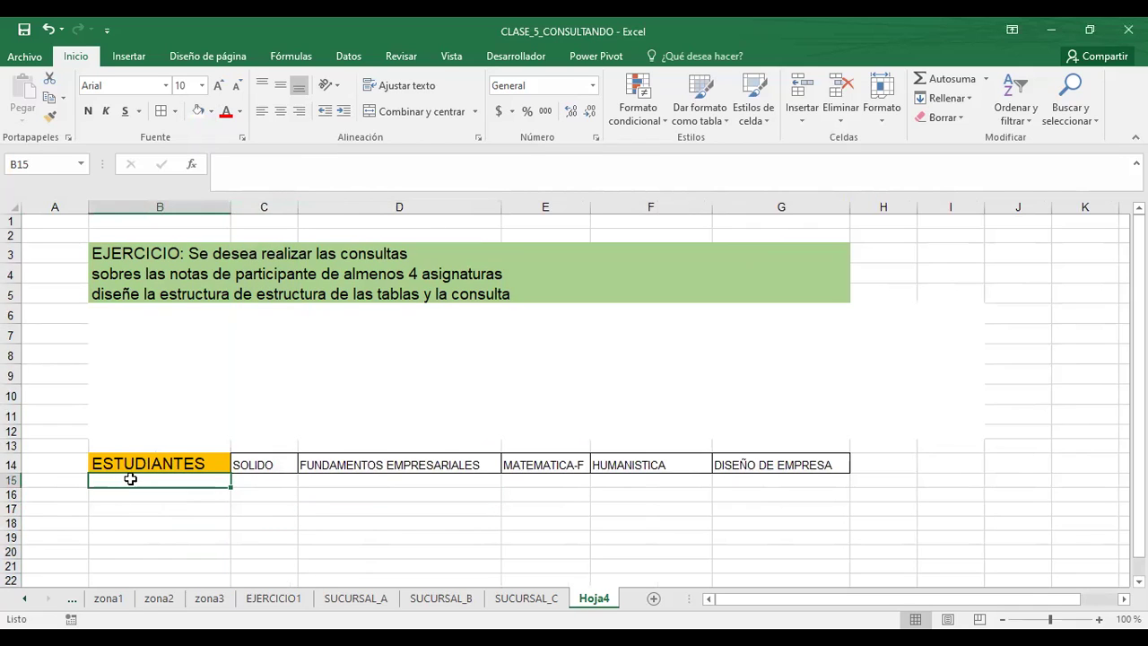
pyautogui.write('JAIME')
pyautogui.press('Return')
pyautogui.write('ALEXANDER')
pyautogui.press('Return')
pyautogui.write('FABIRICIO')
pyautogui.press('BackSpace')
pyautogui.press('BackSpace')
pyautogui.press('BackSpace')
pyautogui.press('BackSpace')
pyautogui.press('BackSpace')
pyautogui.press('BackSpace')
pyautogui.write('RICIO')
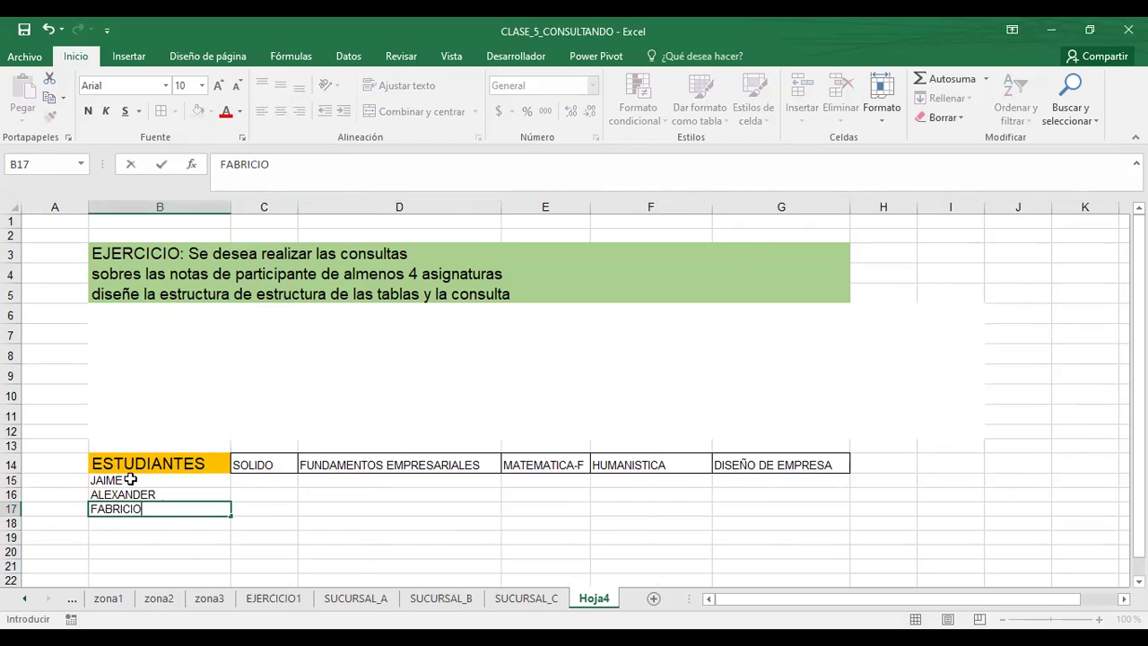
pyautogui.press('Return')
pyautogui.write('C')
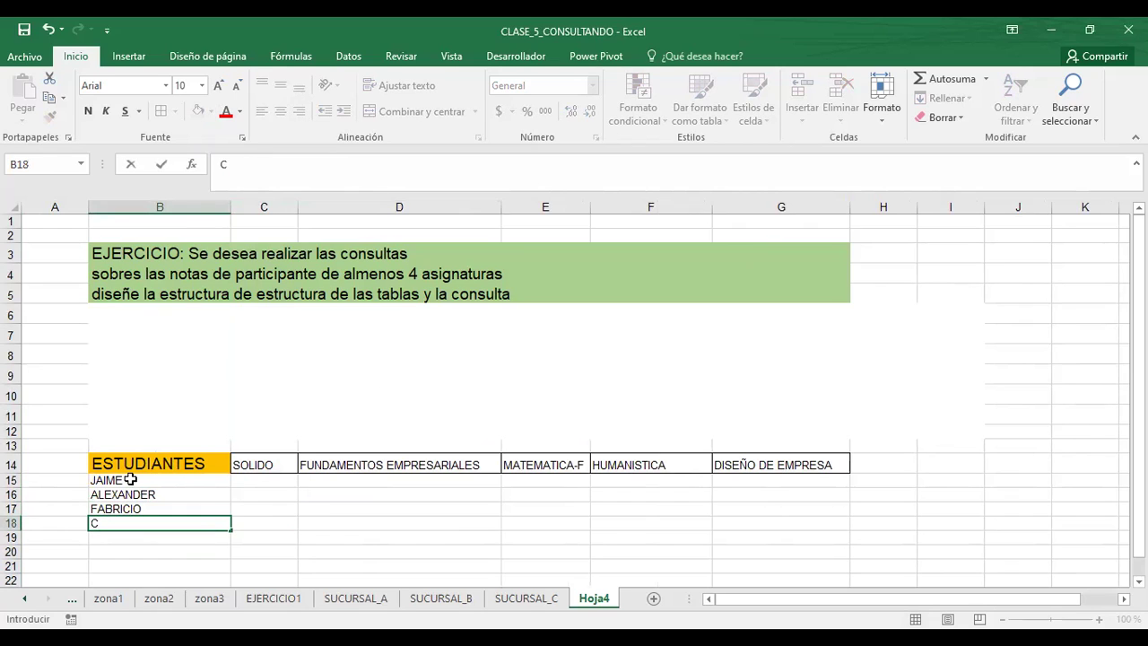
pyautogui.write('ARLOS')
pyautogui.press('Return')
pyautogui.write('NADIME')
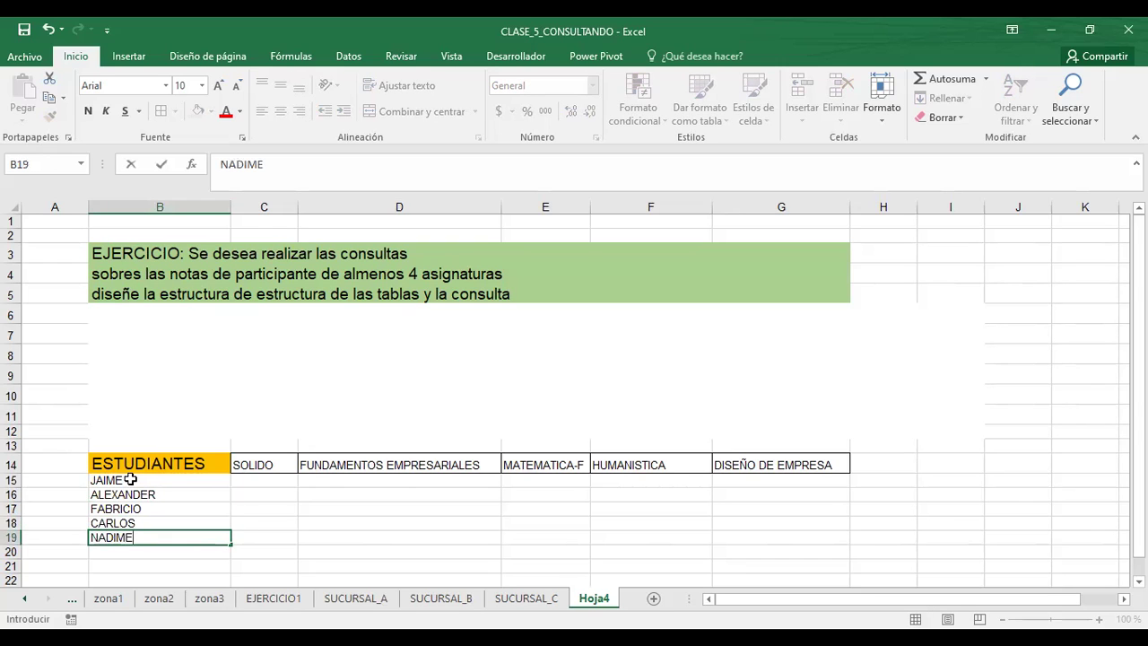
pyautogui.press('Return')
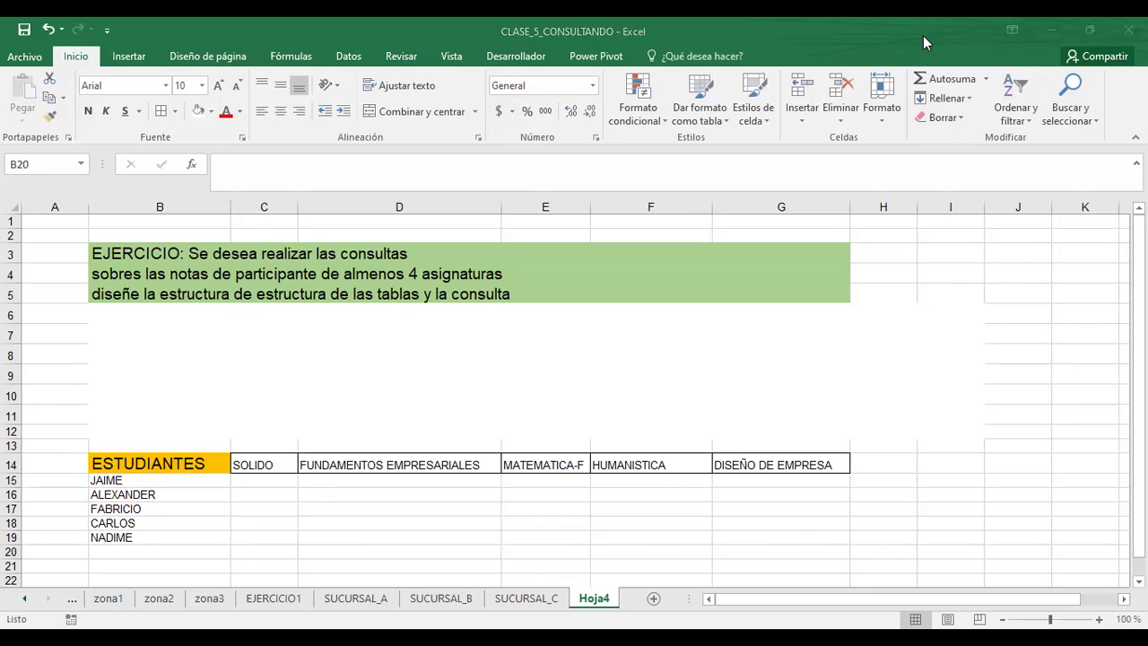
# - Add students HENRY, JUAN, FABRICIO, MARIA and EDUARDO in B20:B24
pyautogui.doubleClick(134, 552)
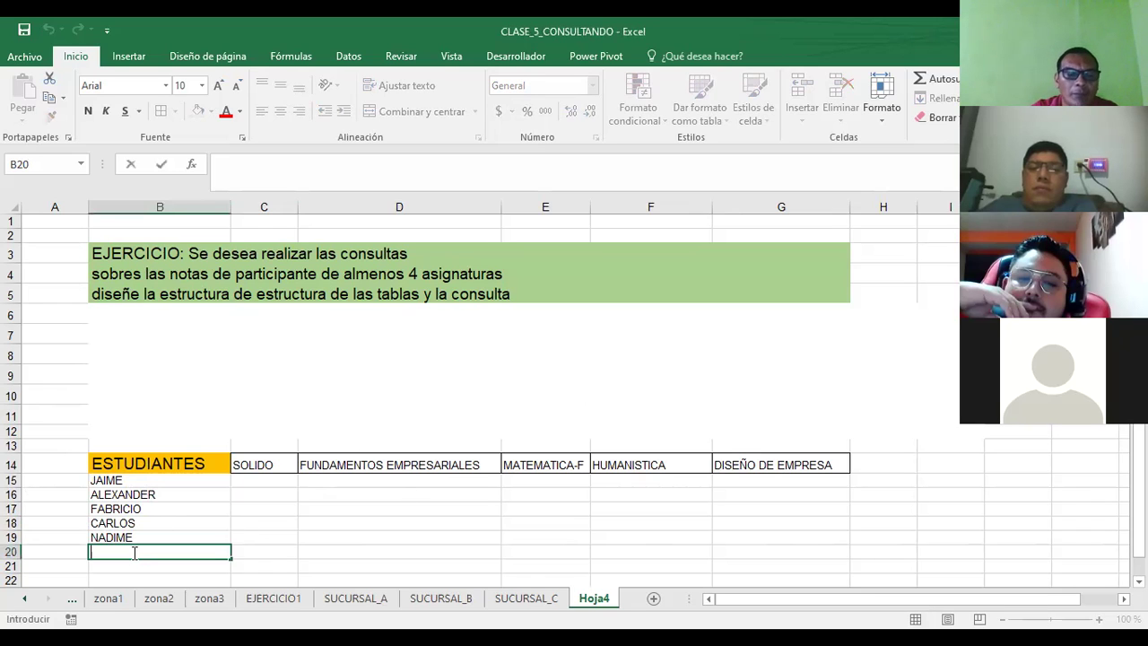
pyautogui.write('H')
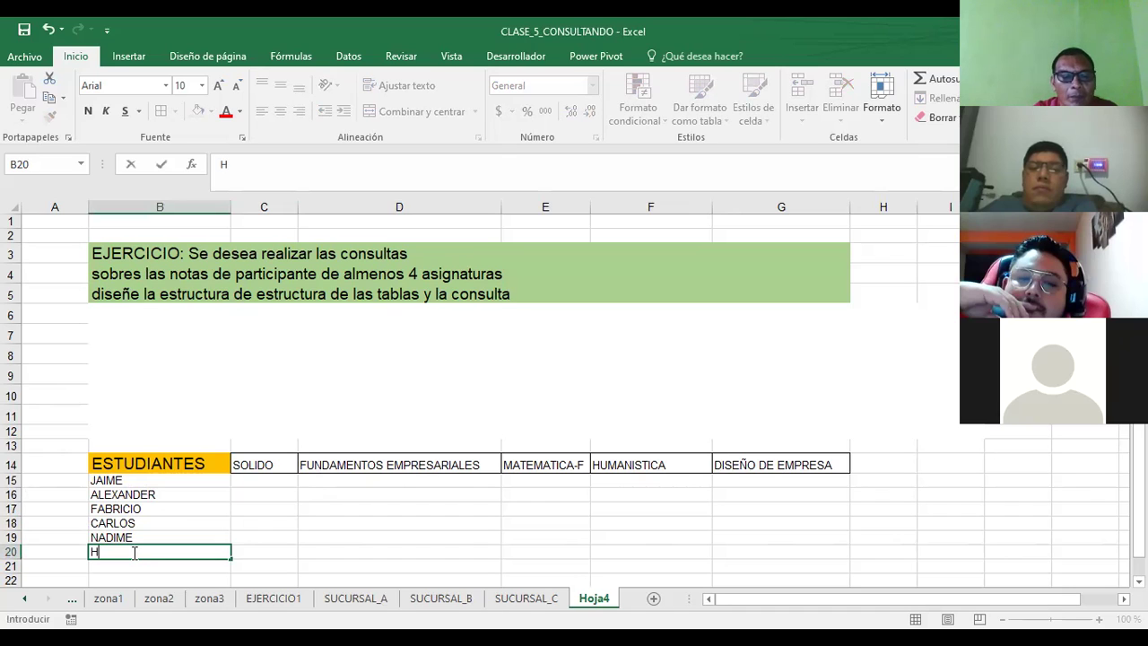
pyautogui.write('ENRY')
pyautogui.press('Return')
pyautogui.write('JUAN')
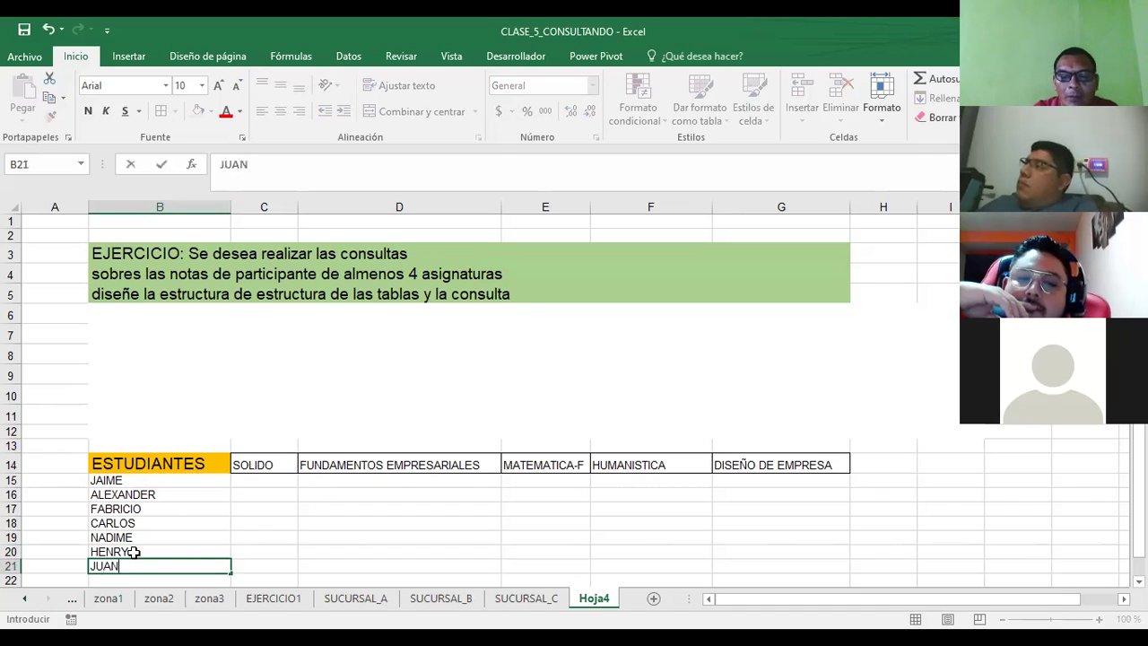
pyautogui.press('Return')
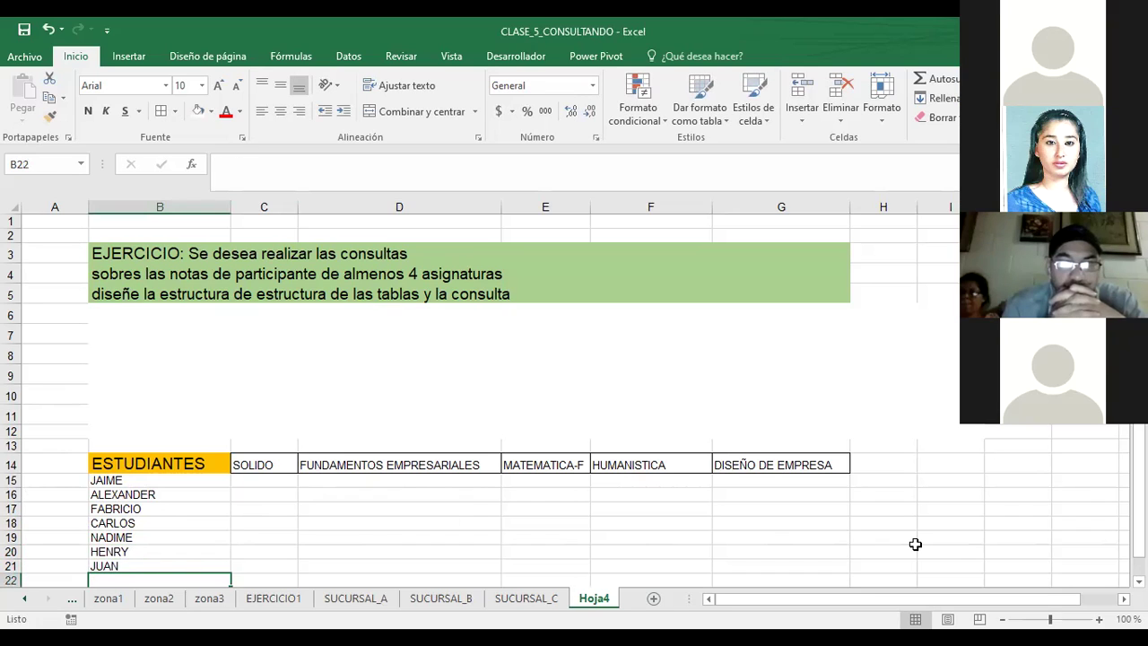
pyautogui.write('FABR')
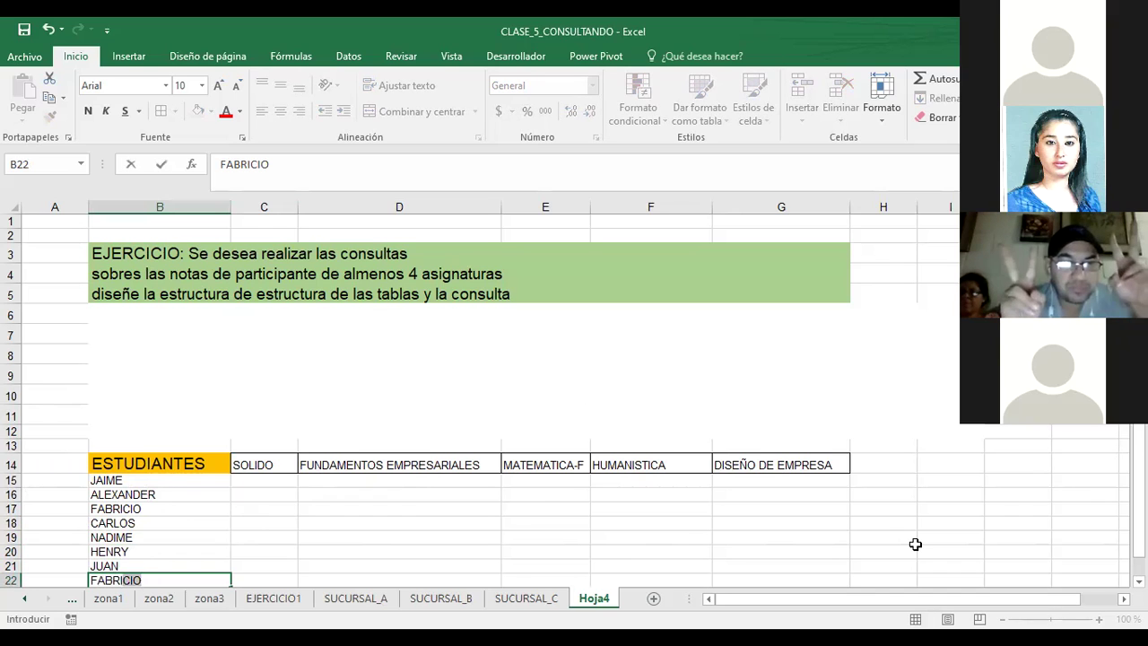
pyautogui.press('Return')
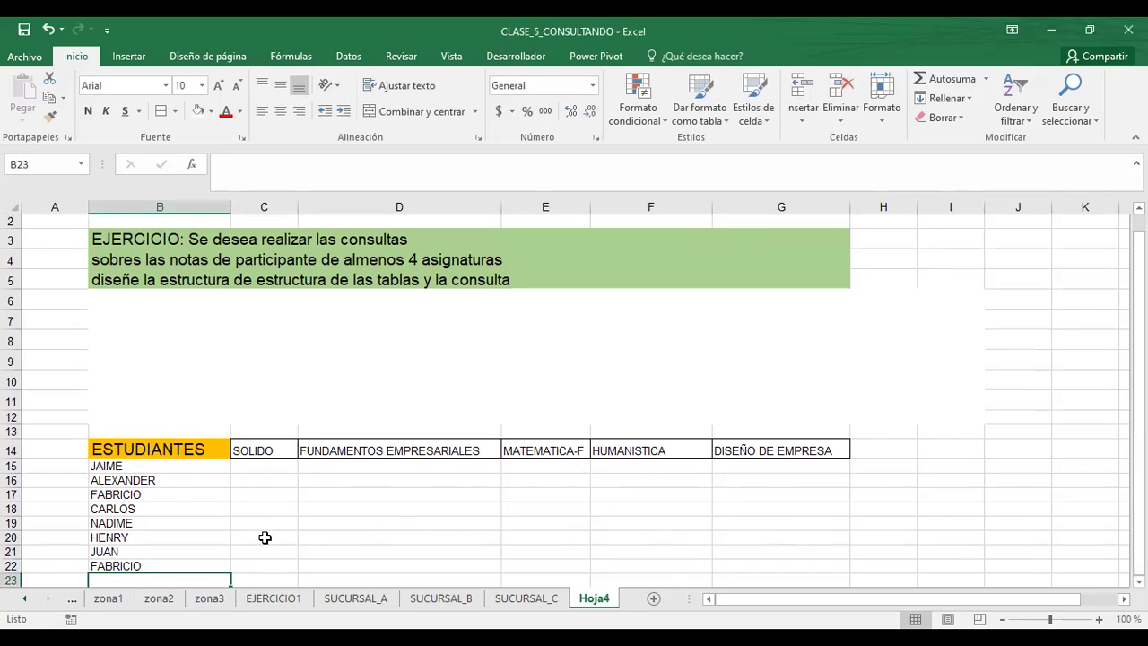
pyautogui.write('MARIA')
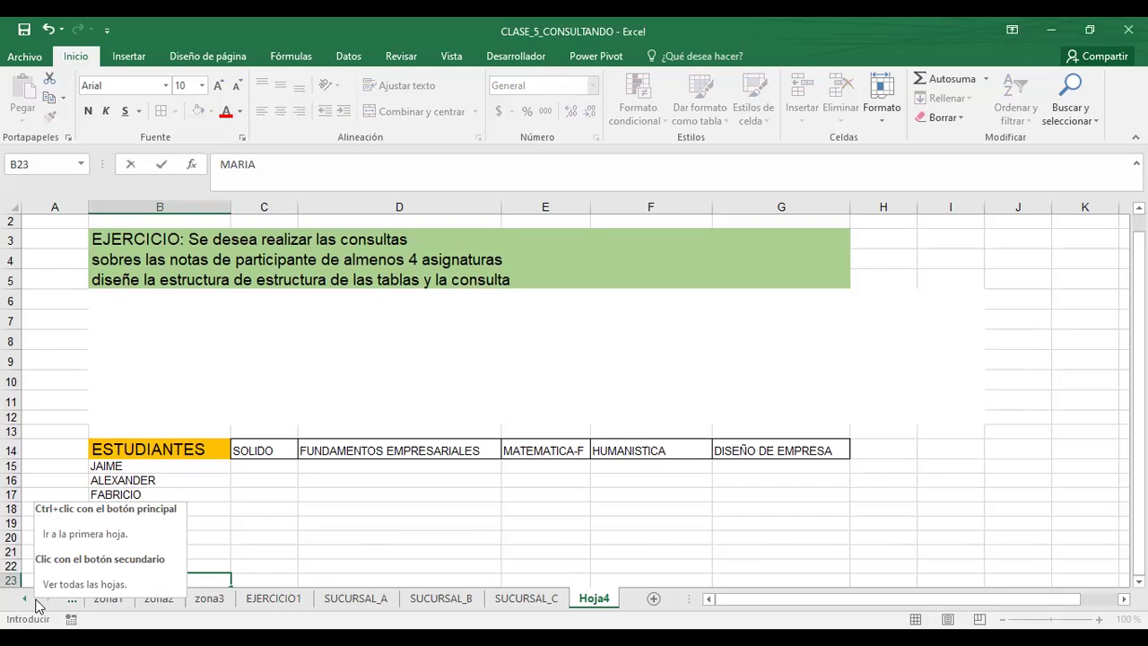
pyautogui.press('Return')
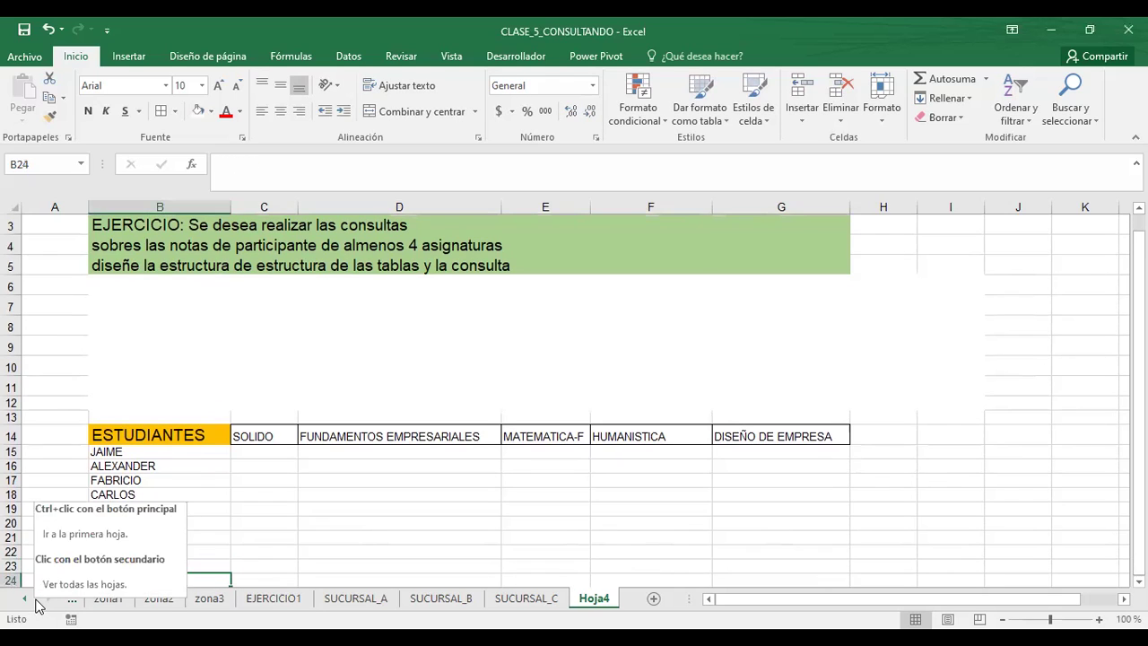
pyautogui.click(142, 557)
pyautogui.click(147, 567)
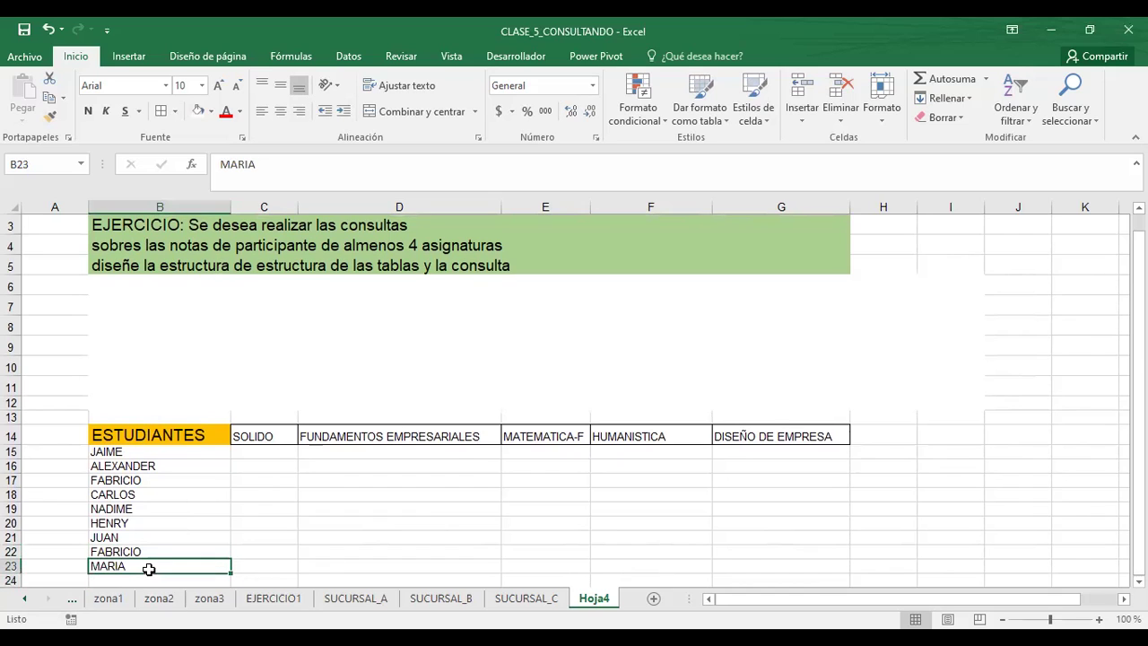
pyautogui.click(146, 580)
pyautogui.write('EDUARDO')
pyautogui.press('Return')
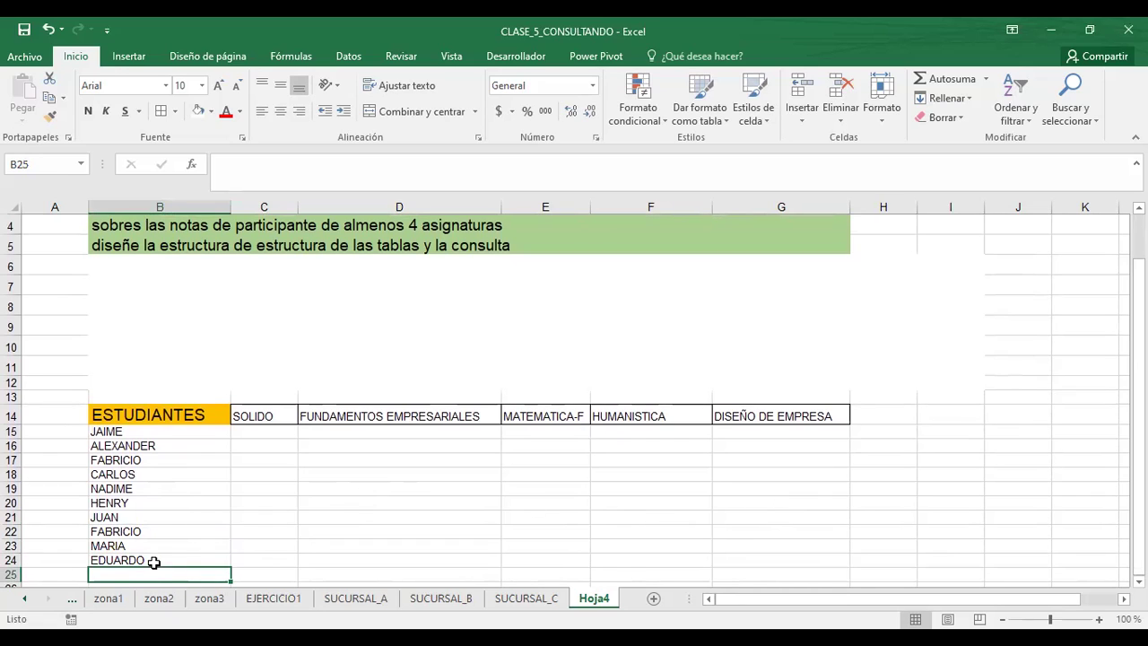
# - Replace the repeated FABRICIO in B22 with SALVADOR
pyautogui.click(129, 530)
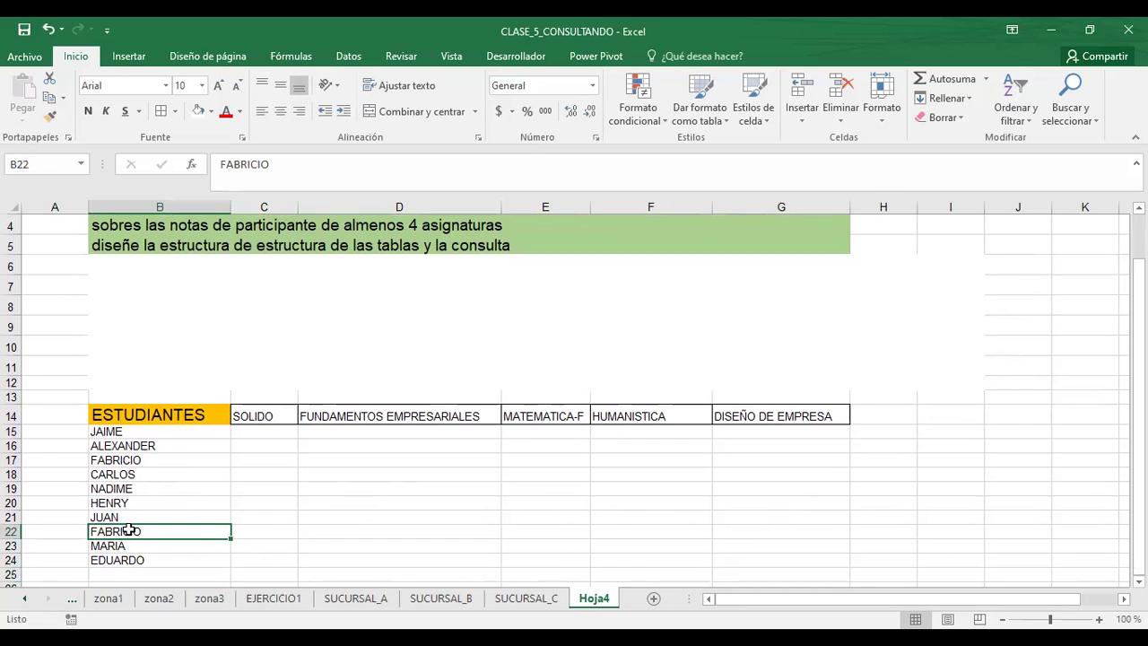
pyautogui.write('S')
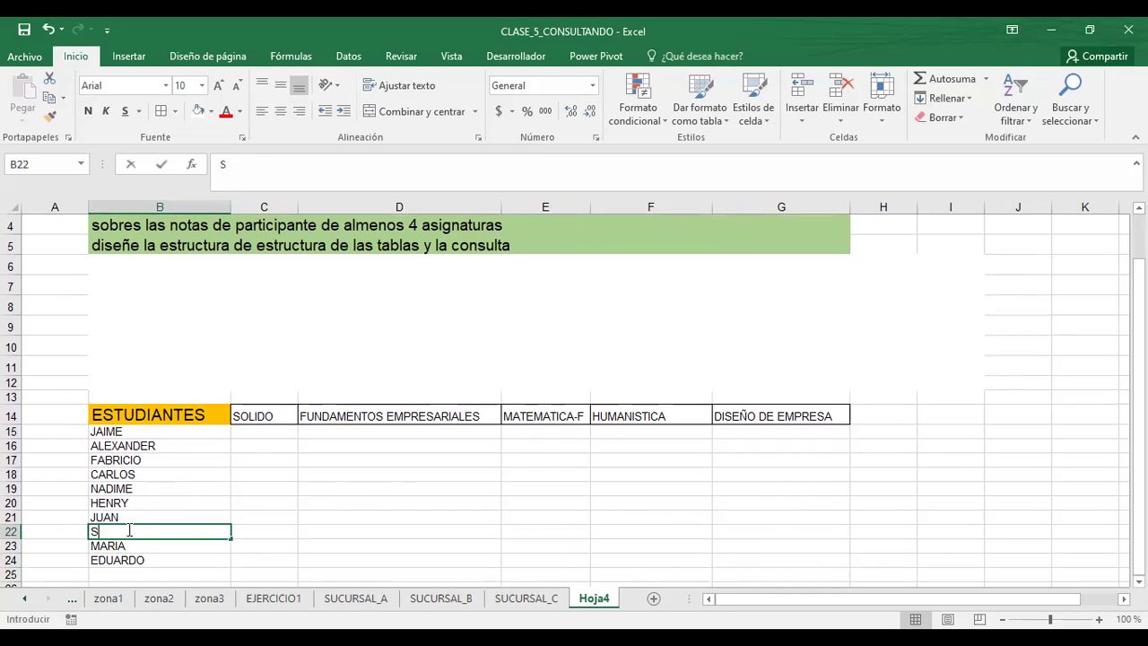
pyautogui.write('ALVADOR')
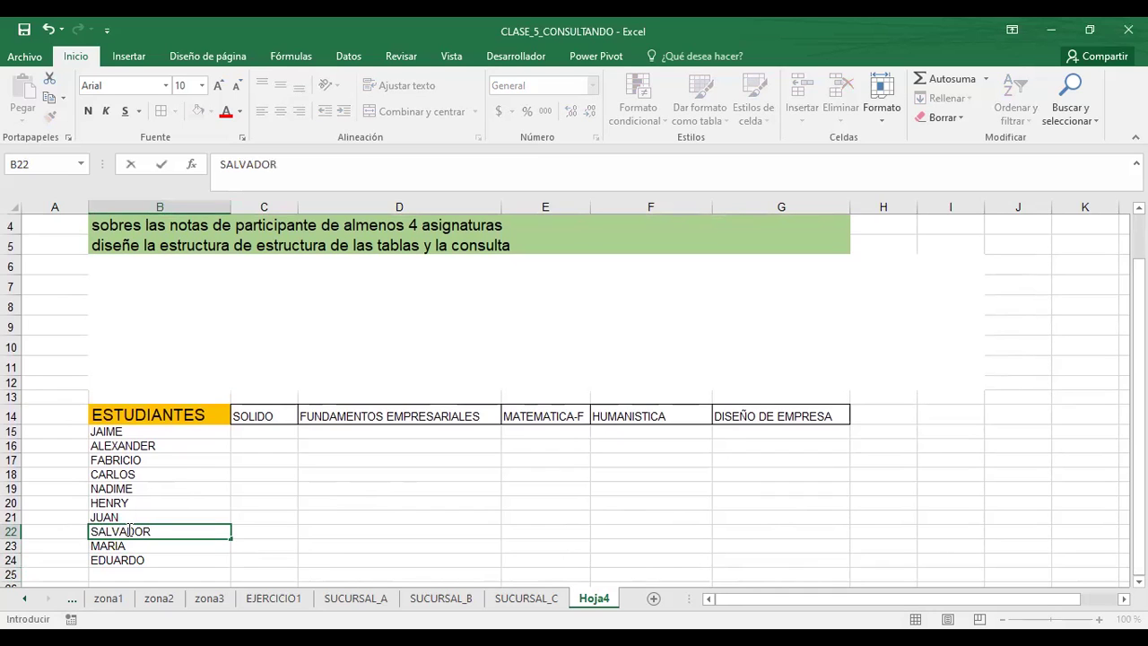
pyautogui.press('Return')
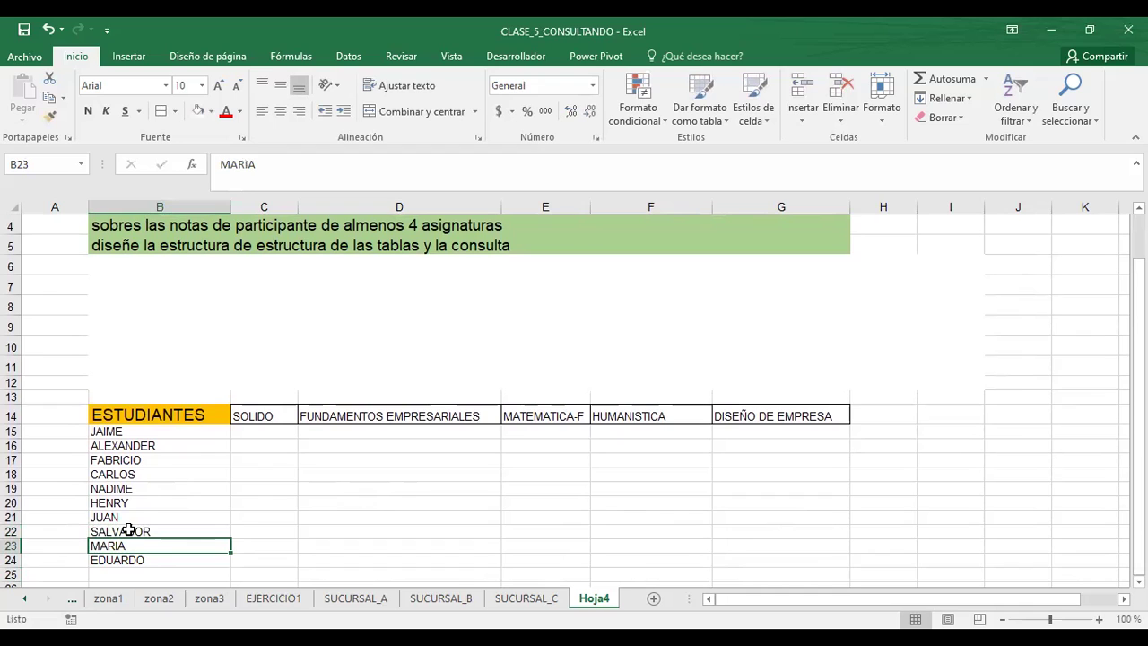
# - Apply borders to every student name cell in B15:B24
pyautogui.moveTo(97, 432)
pyautogui.mouseDown()
pyautogui.moveTo(180, 558)
pyautogui.moveTo(178, 495)
pyautogui.mouseUp()
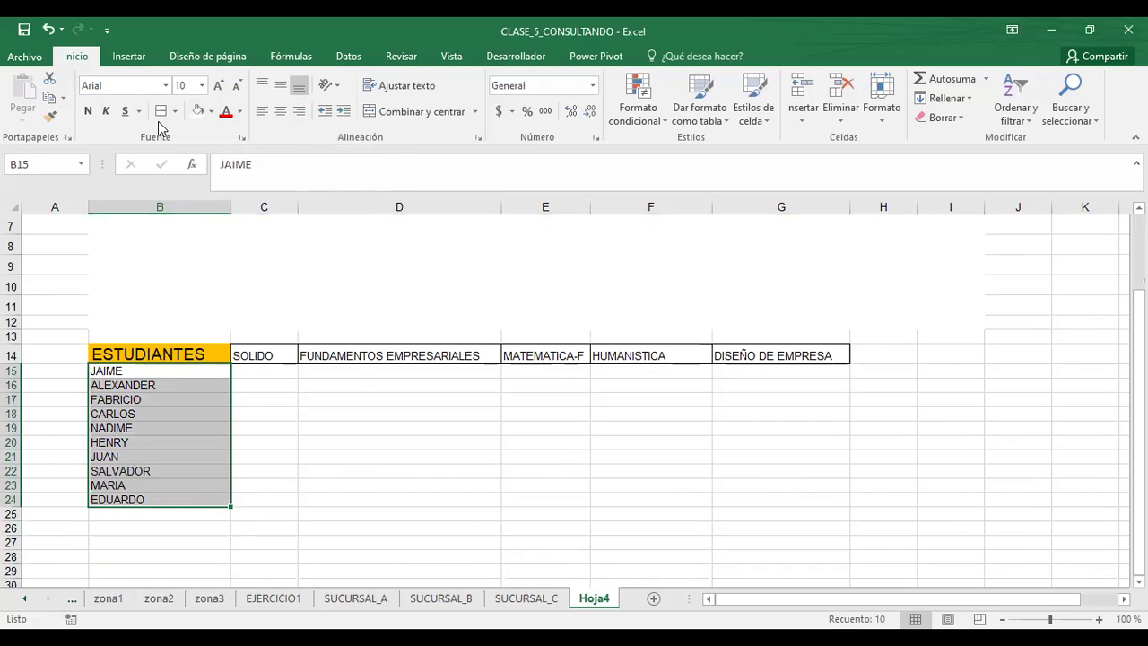
pyautogui.click(161, 112)
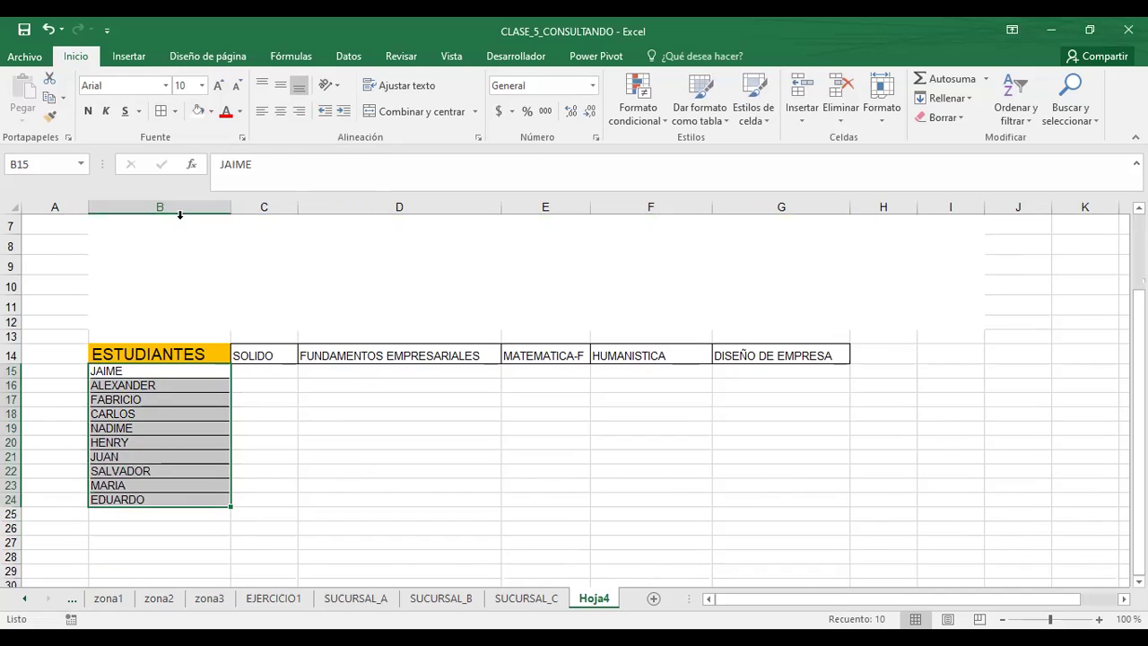
pyautogui.click(377, 471)
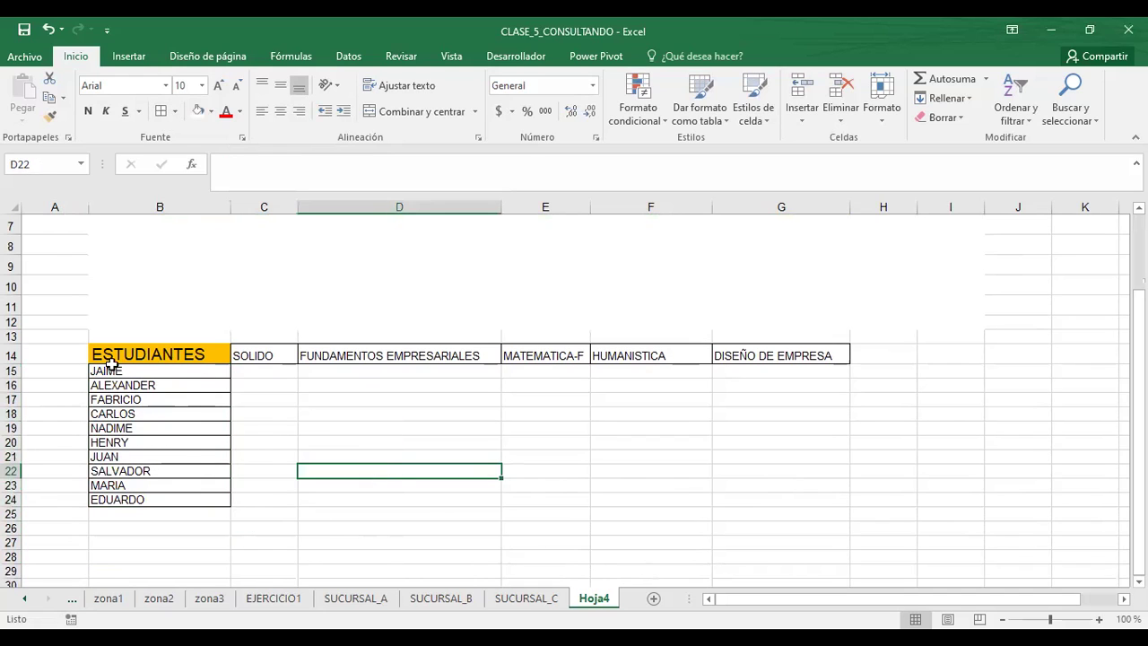
# - Increase the student names' font size to 11
pyautogui.moveTo(142, 370); pyautogui.dragTo(144, 513)
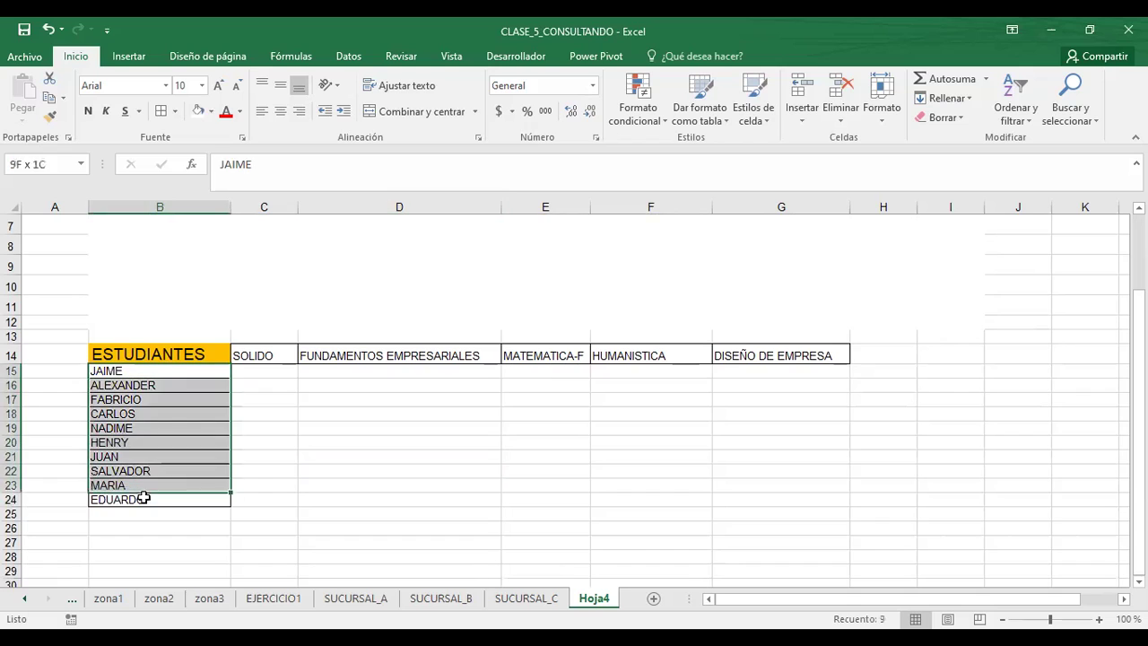
pyautogui.click(554, 498)
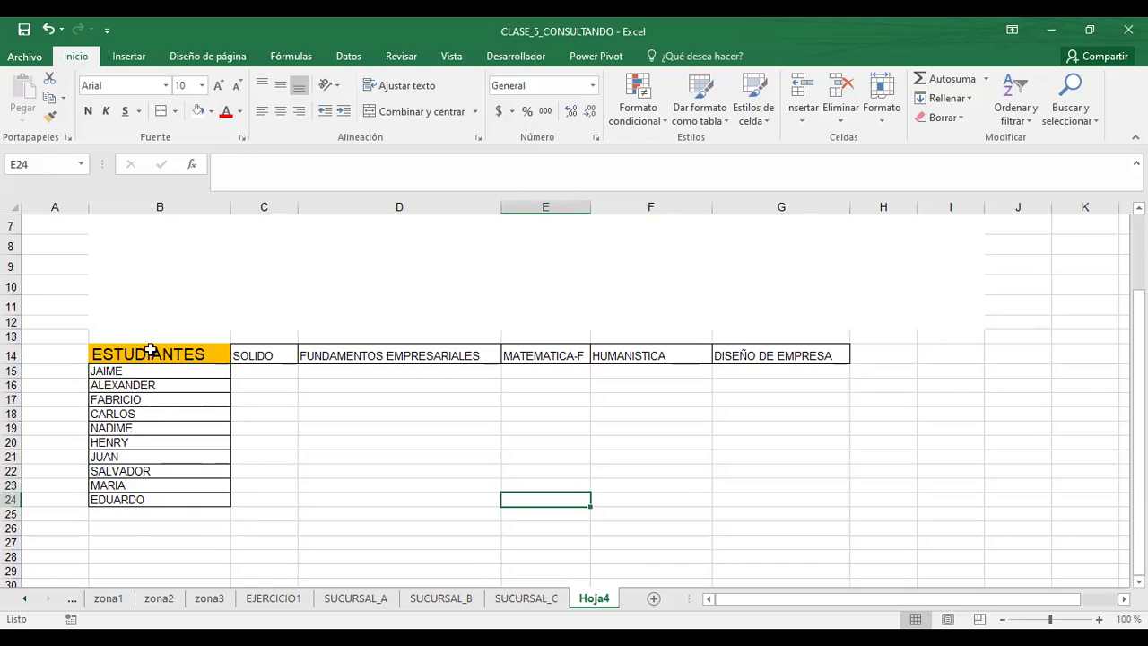
pyautogui.moveTo(139, 367)
pyautogui.mouseDown()
pyautogui.moveTo(159, 508)
pyautogui.moveTo(161, 485)
pyautogui.mouseUp()
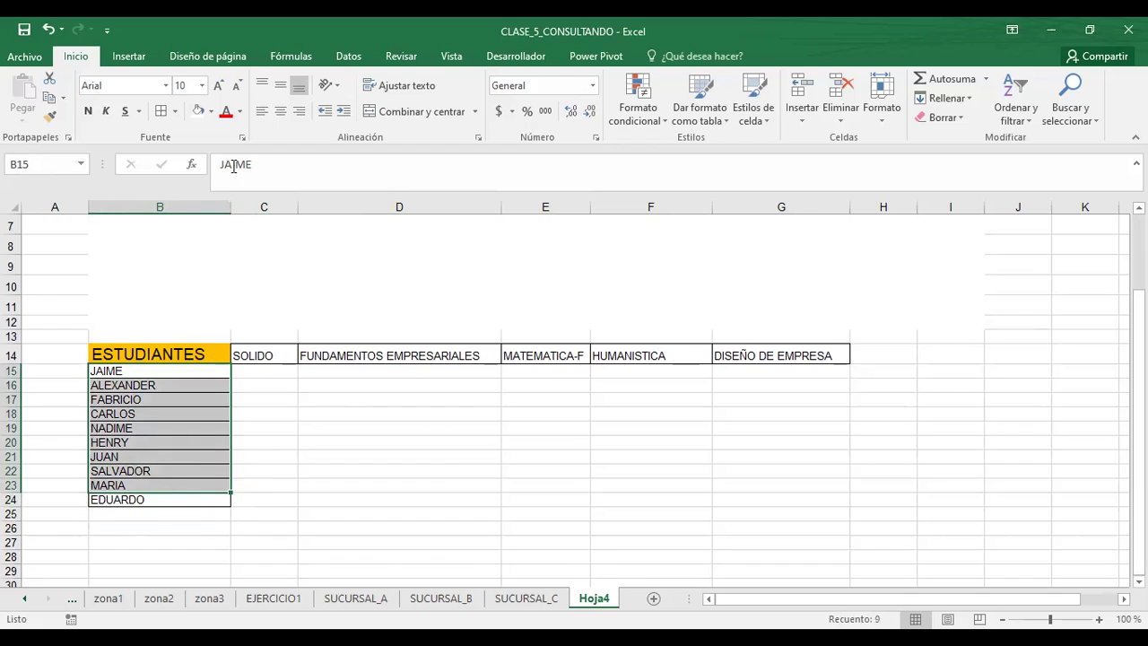
pyautogui.click(217, 86)
pyautogui.click(354, 400)
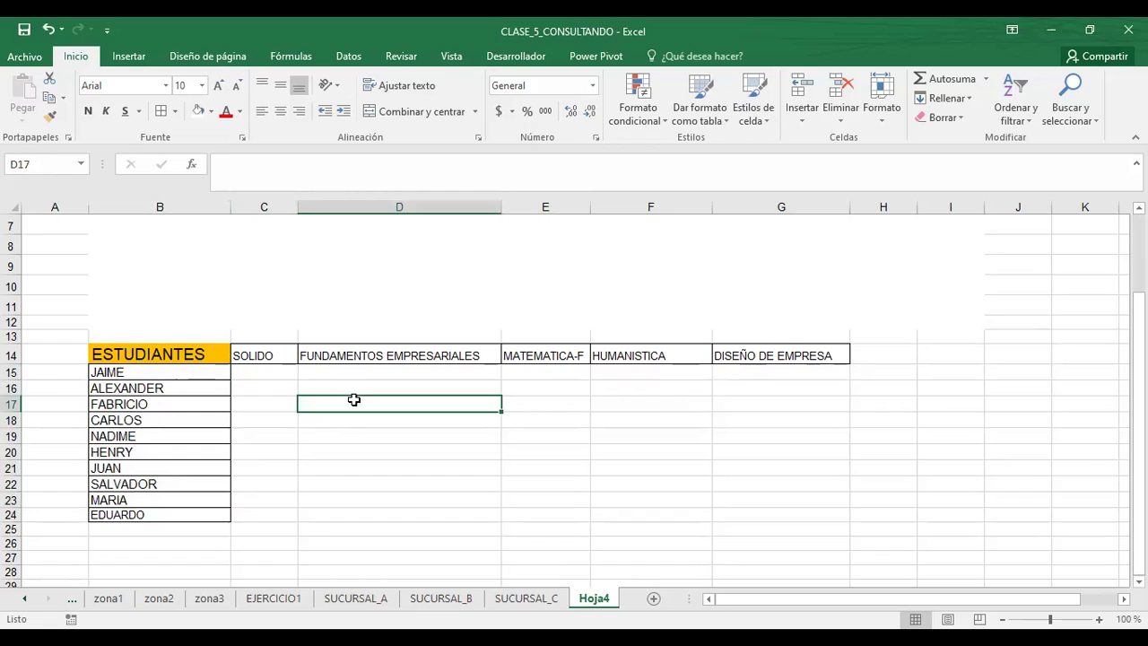
# - Enter JAIME's grades in row 15 and the row 16 grades, cancelling a stray 33 over ALEXANDER
pyautogui.click(273, 370)
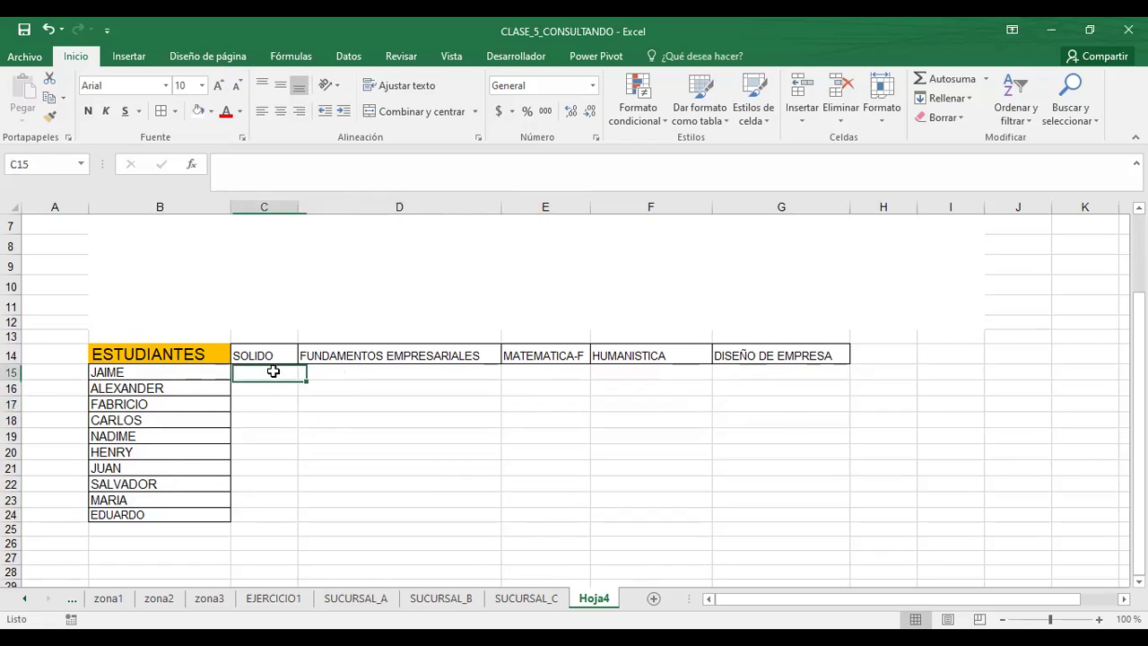
pyautogui.write('6\t7\t8\t9')
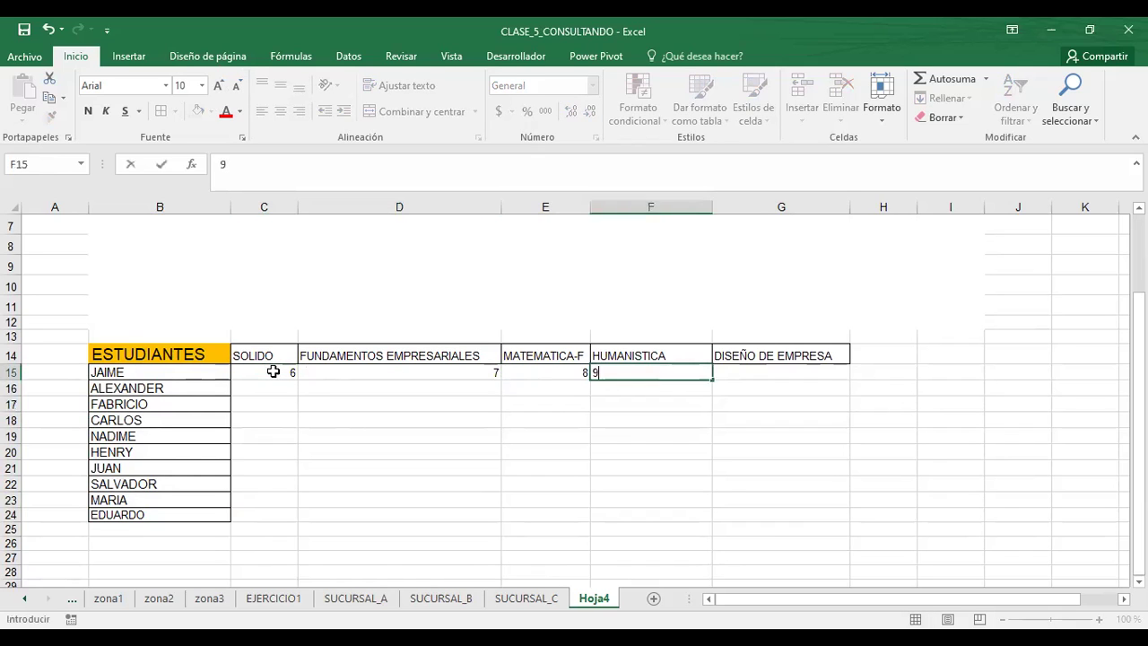
pyautogui.press('Tab')
pyautogui.write('4 ')
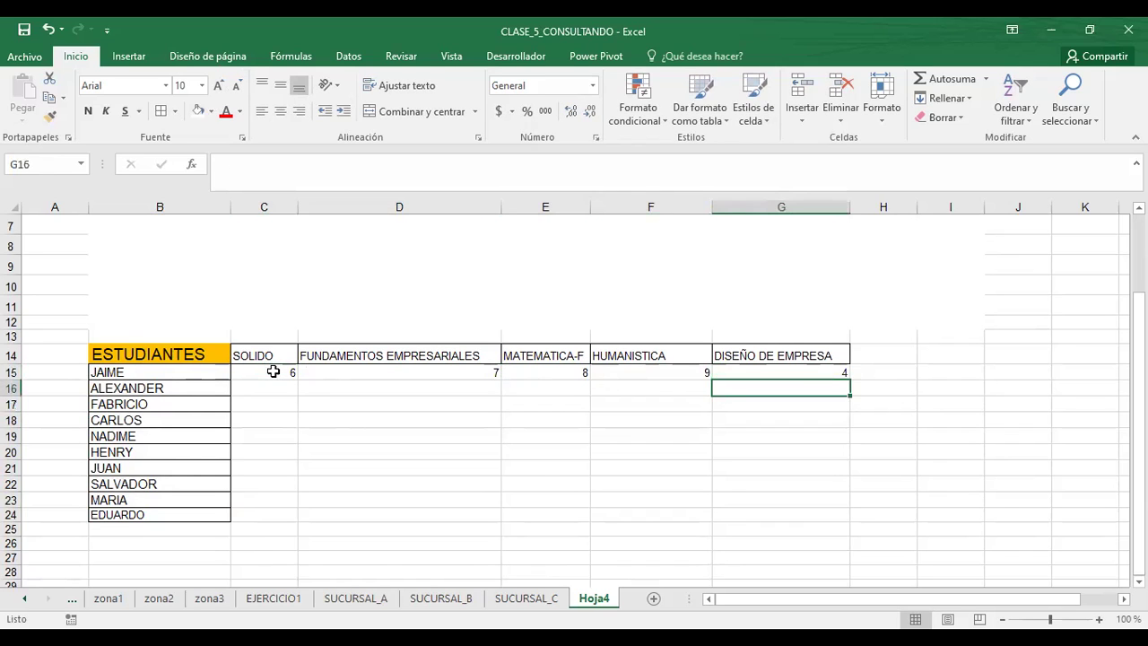
pyautogui.write('4')
pyautogui.press('Left')
pyautogui.write('5')
pyautogui.press('Left')
pyautogui.write('67')
pyautogui.press('Left')
pyautogui.write('8')
pyautogui.press('Left')
pyautogui.write('33')
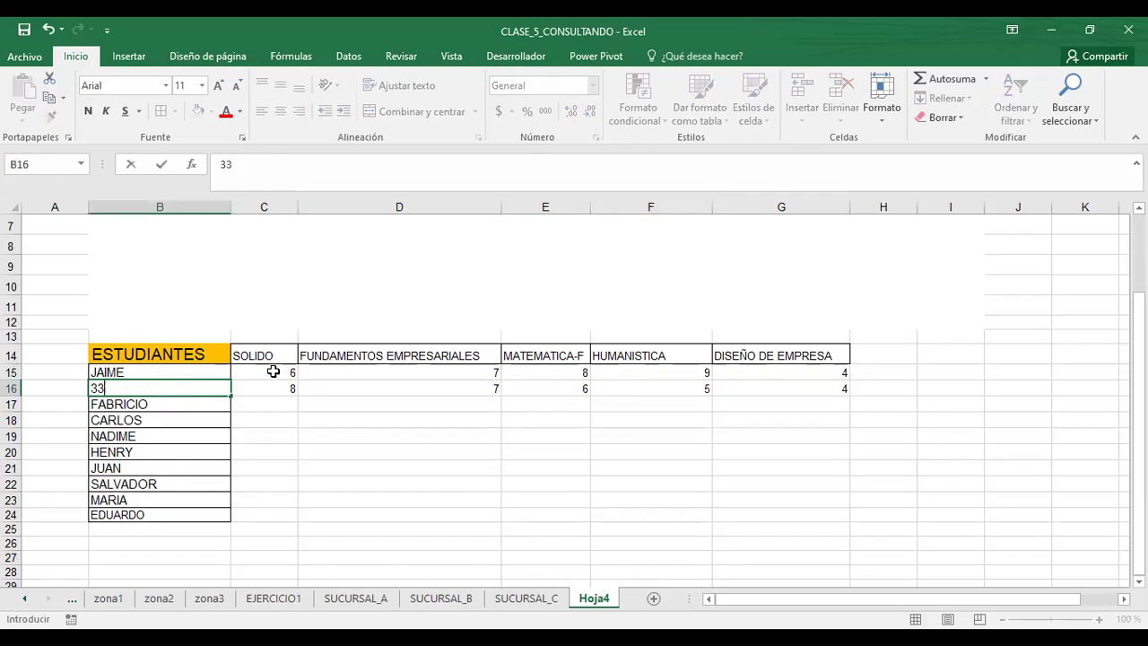
pyautogui.press('Escape')
pyautogui.press('Right')
pyautogui.press('Down')
# - Enter FABRICIO's grades 4, 5, 7, 6 and 8, removing an extra 9 from E17
pyautogui.write('4')
pyautogui.press('Right')
pyautogui.write('5')
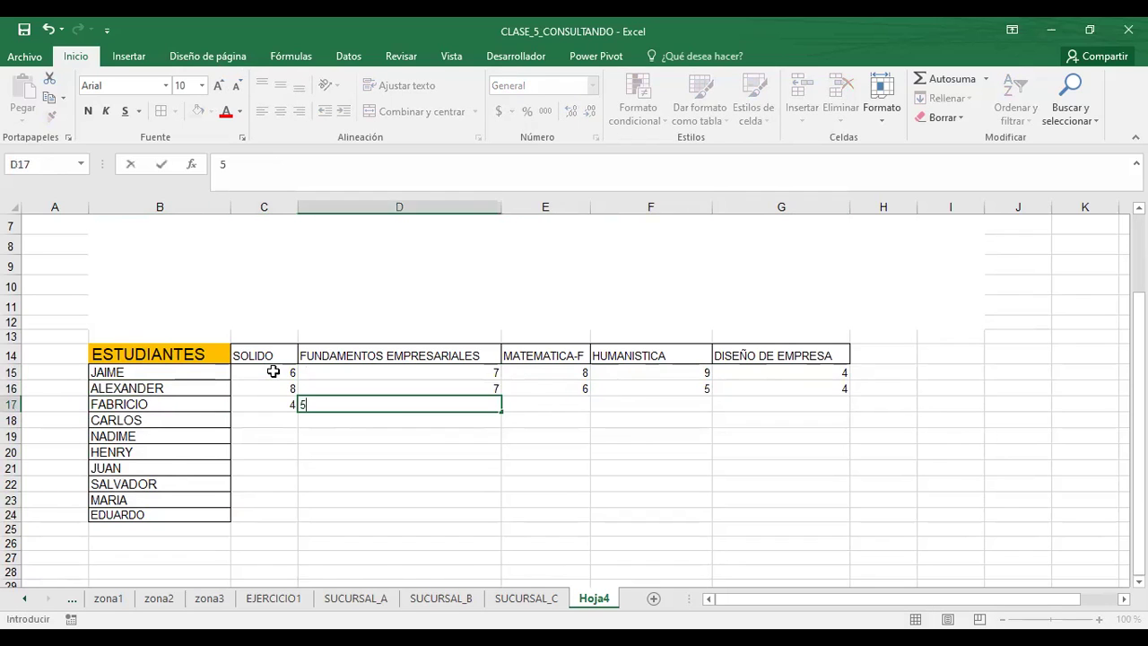
pyautogui.press('Right')
pyautogui.write('79')
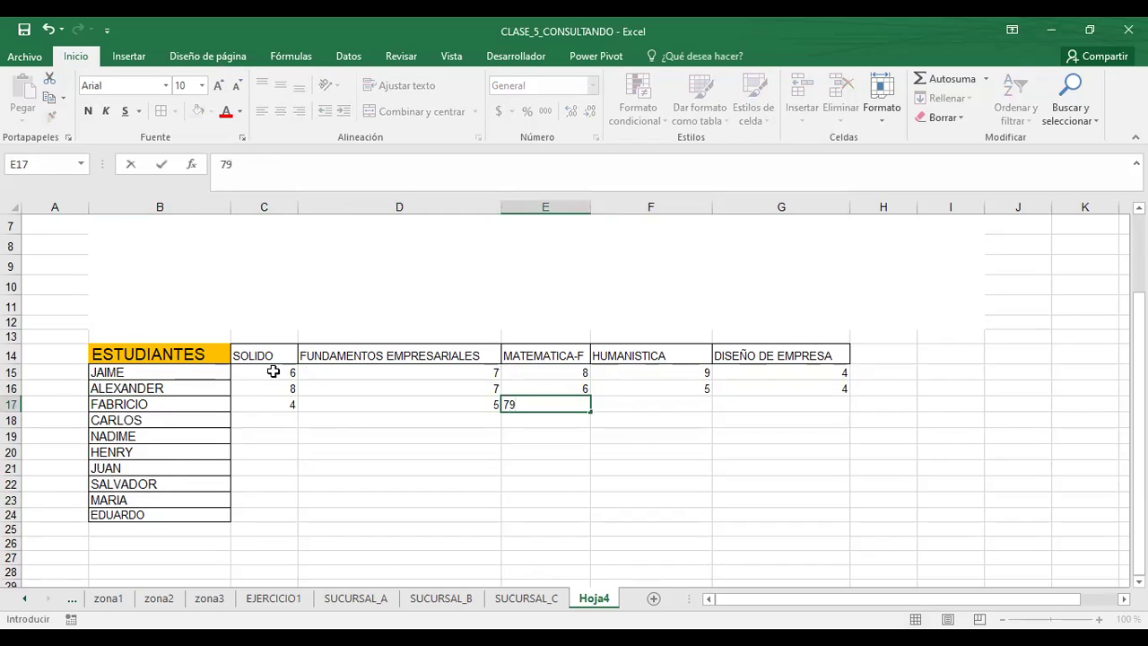
pyautogui.press('BackSpace')
pyautogui.press('Right')
pyautogui.write('6')
pyautogui.press('Right')
pyautogui.write('8')
pyautogui.press('Return')
pyautogui.press('Left')
pyautogui.press('Left')
pyautogui.press('Left')
pyautogui.press('Left')
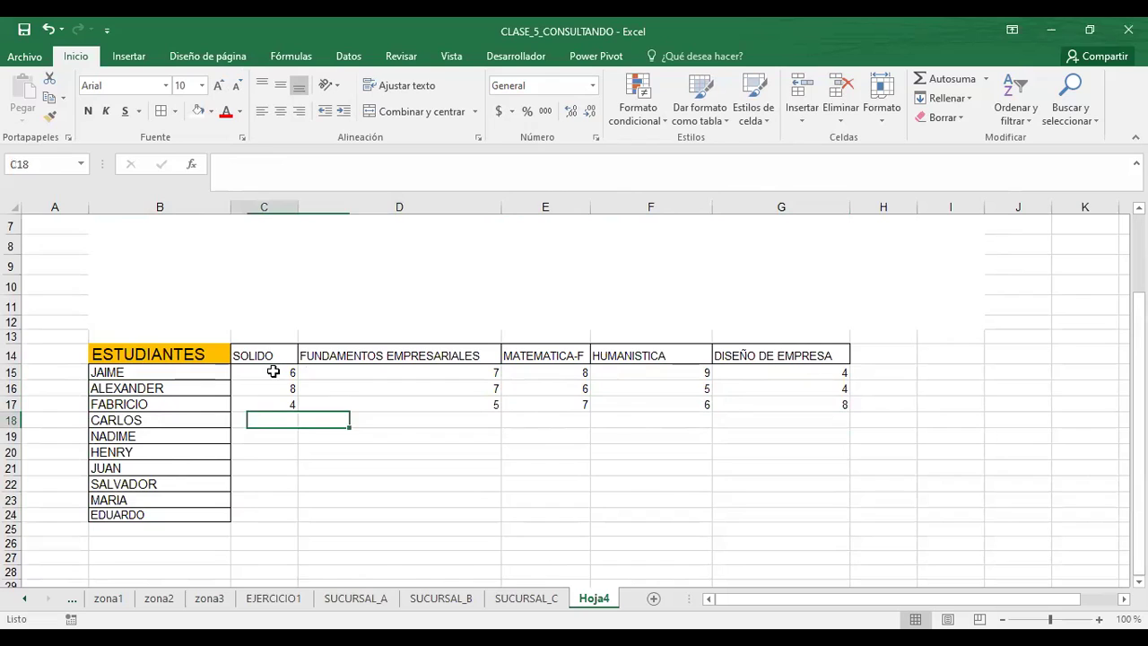
# - Enter CARLOS's grades 7, 8, 9 and 5 across his row
pyautogui.write('7')
pyautogui.press('Right')
pyautogui.write('8')
pyautogui.press('Right')
pyautogui.write('6\t9')
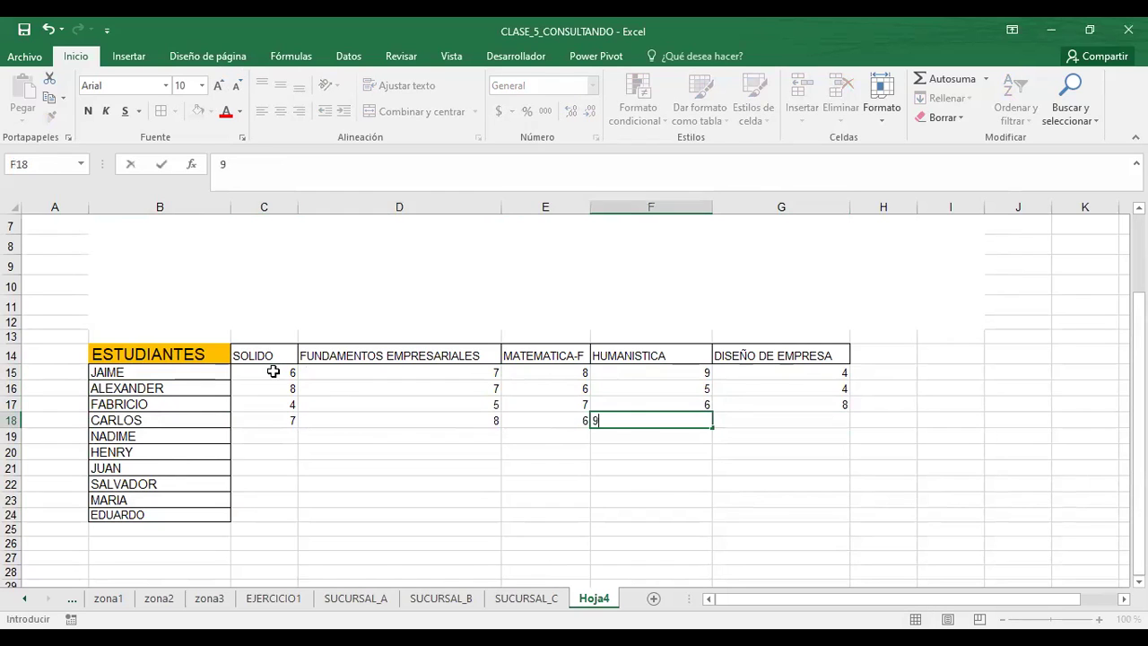
pyautogui.press('Right')
pyautogui.write('5')
pyautogui.press('Return')
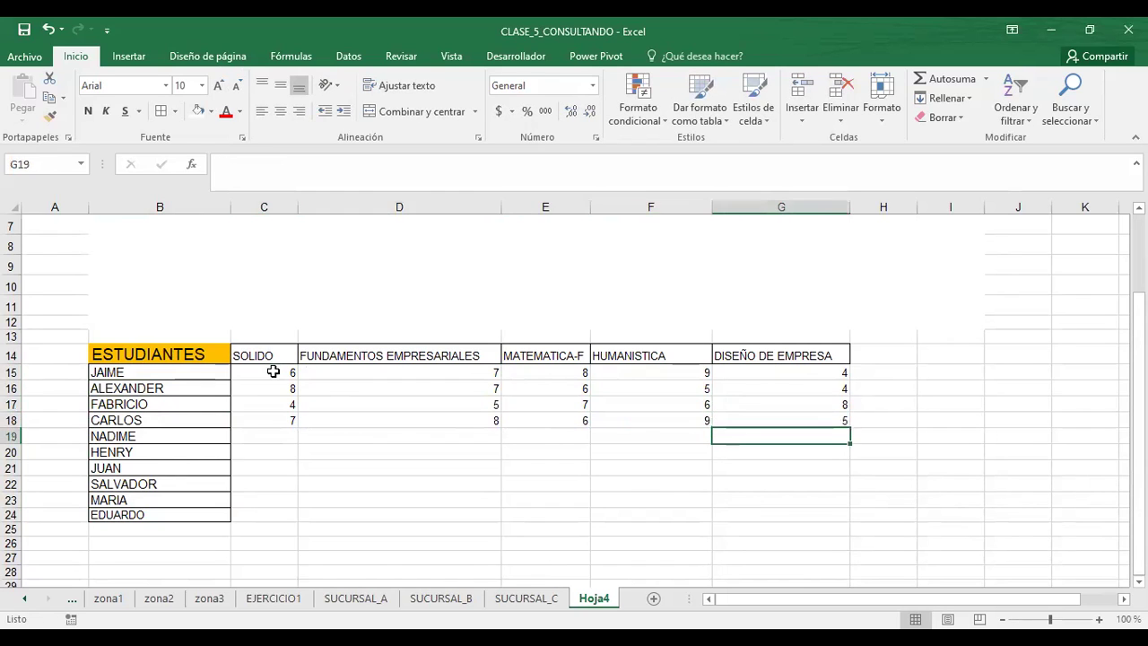
# - Fill more DISEÑO DE EMPRESA grades down column G, including MARIA's 8, plus a HUMANISTICA grade in F23
pyautogui.write('8 7 6 7')
pyautogui.press('Return')
pyautogui.write('8')
pyautogui.press('Up')
# - Correct F23 to 8 and give EDUARDO 7 in HUMANISTICA and 6 in DISEÑO DE EMPRESA
pyautogui.press('Up')
pyautogui.press('Up')
pyautogui.press('Up')
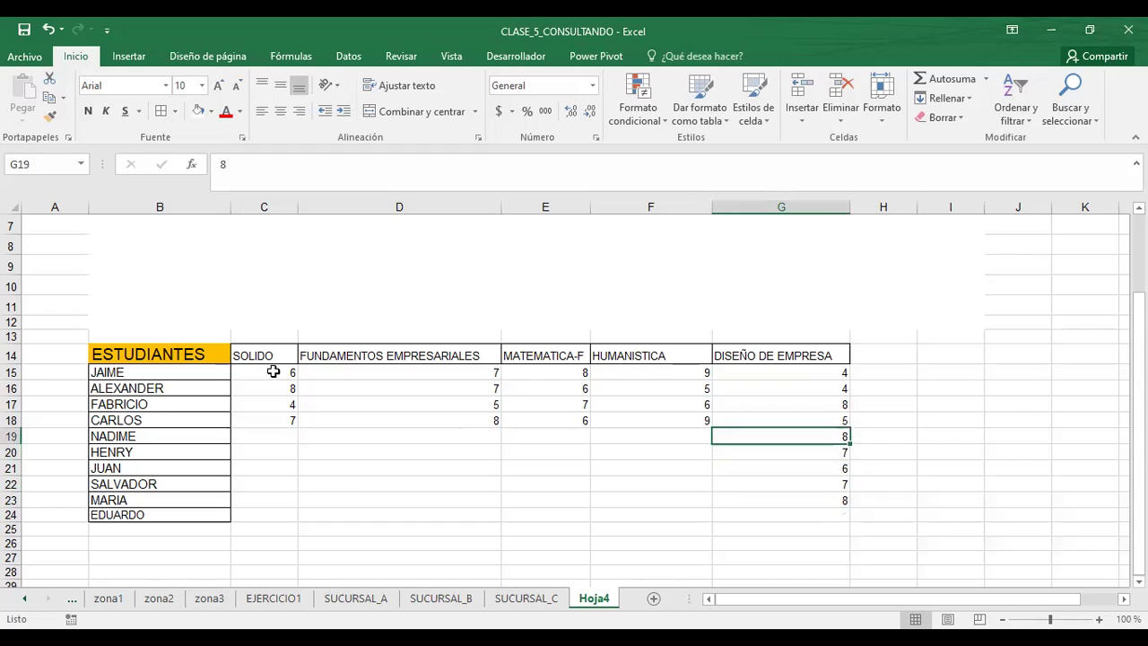
pyautogui.press('Left')
pyautogui.write('9 8 7 8 9')
pyautogui.press('Return')
pyautogui.press('Up')
pyautogui.write('8')
pyautogui.press('Return')
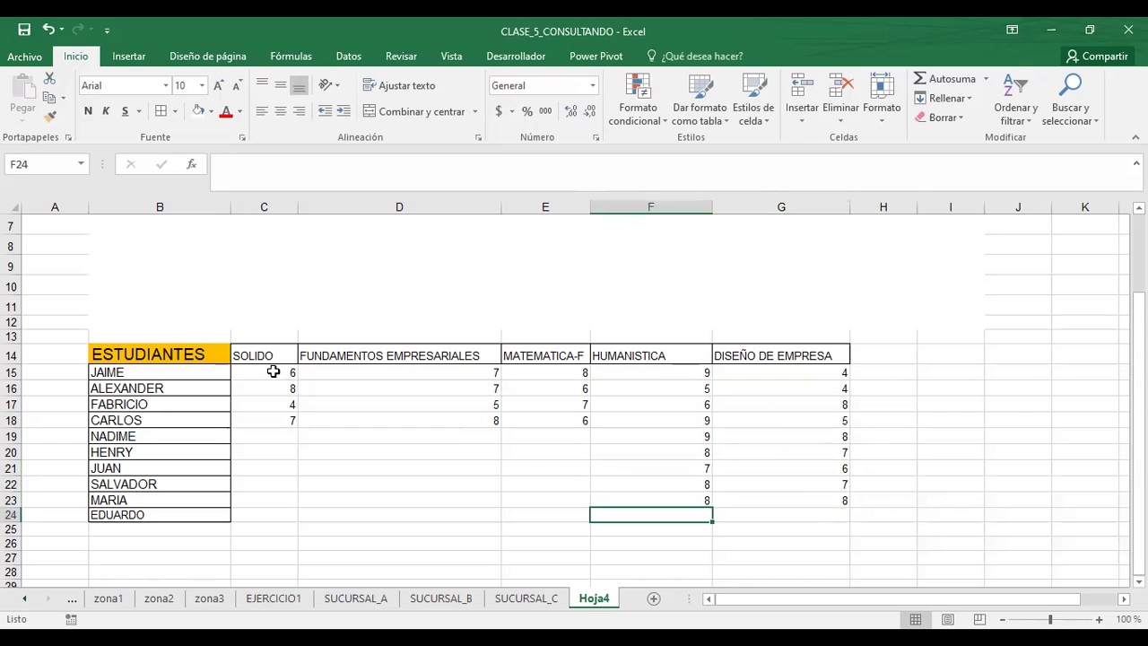
pyautogui.write('7')
pyautogui.press('Tab')
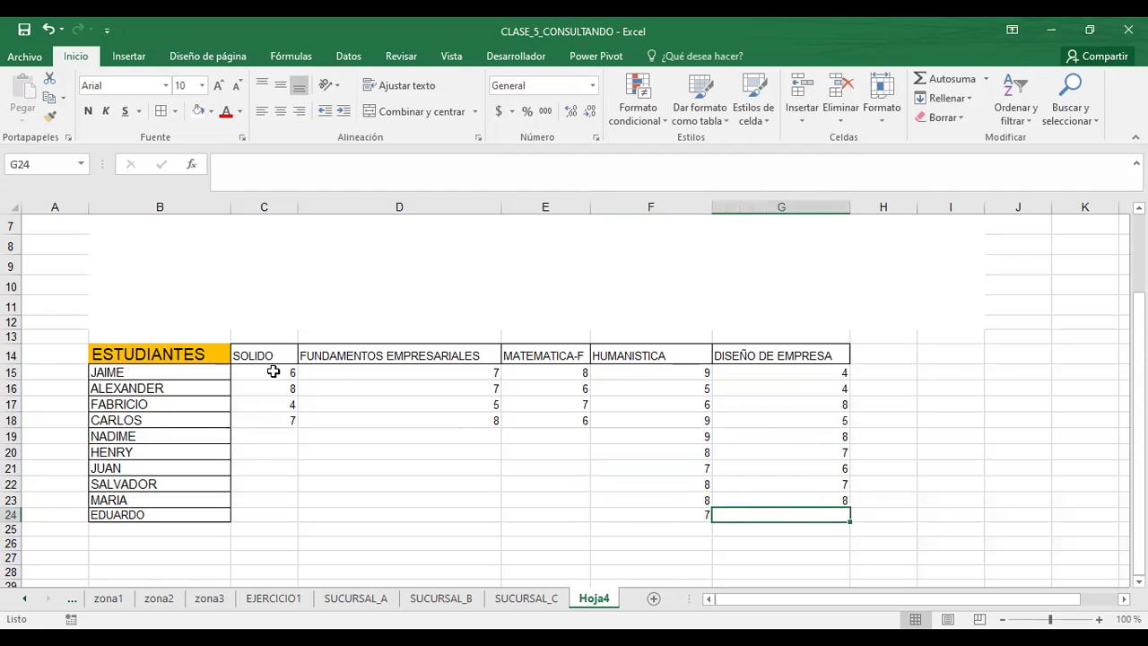
pyautogui.write('6')
pyautogui.press('Left')
pyautogui.press('Left')
# - Enter the MATEMATICA-F and FUNDAMENTOS EMPRESARIALES grades for the lower rows, including MARIA's 7
pyautogui.press('Up')
pyautogui.press('Up')
pyautogui.press('Up')
pyautogui.press('Up')
pyautogui.press('Up')
pyautogui.write('7 6 7 6 7 8')
pyautogui.press('Return')
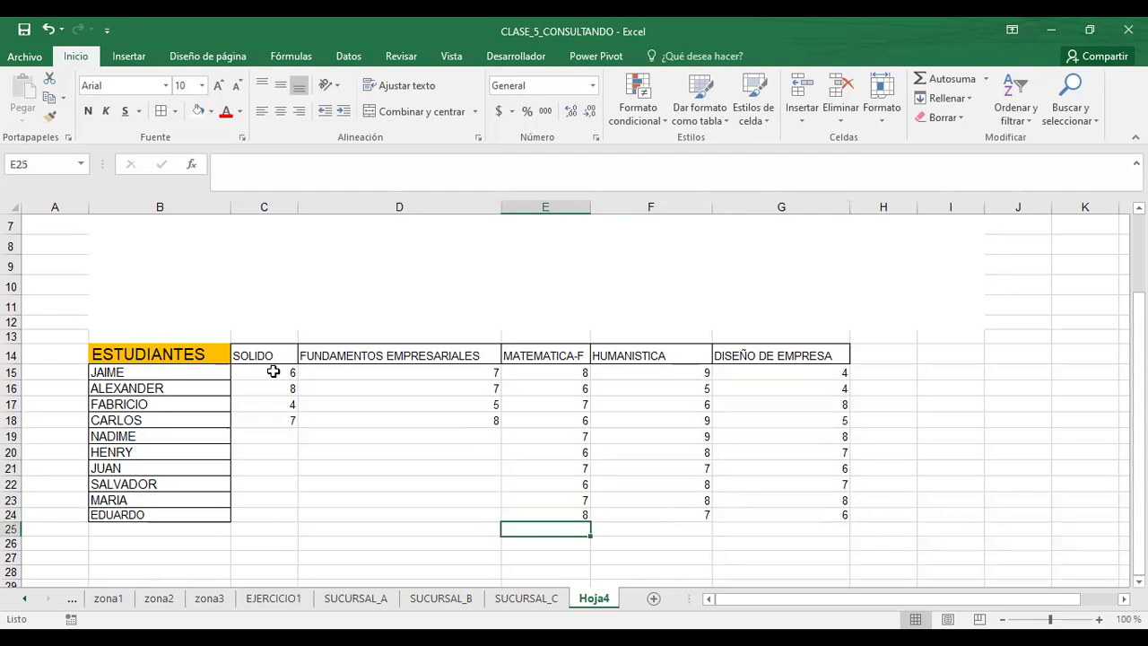
pyautogui.press('Left')
pyautogui.press('Up')
pyautogui.press('Up')
pyautogui.press('Up')
# - Enter NADIME's SOLIDO grade 8, then undo the two grades that overwrote HENRY and NADIME
pyautogui.press('Up')
pyautogui.press('Up')
pyautogui.press('Up')
pyautogui.write('7 8 6 6')
pyautogui.press('Return')
pyautogui.write('7')
pyautogui.press('Return')
pyautogui.press('Up')
pyautogui.press('Up')
pyautogui.press('Up')
pyautogui.press('Up')
pyautogui.press('Up')
pyautogui.press('Left')
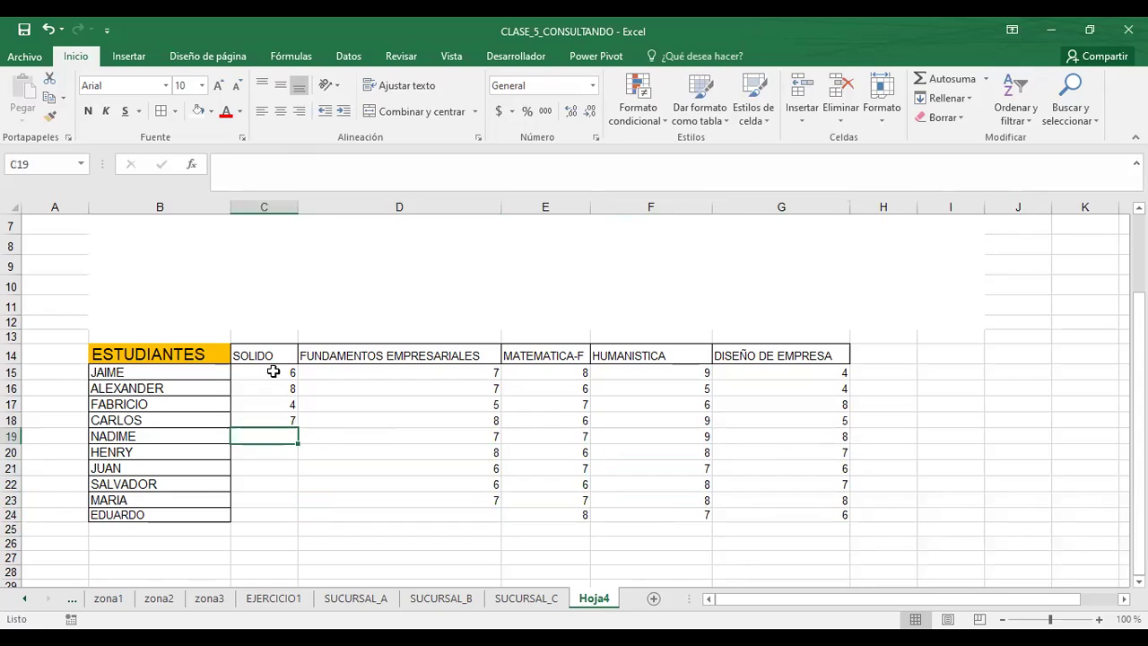
pyautogui.write('8')
pyautogui.press('Left')
pyautogui.write('7')
pyautogui.press('Return')
pyautogui.write('6')
pyautogui.press('Return')
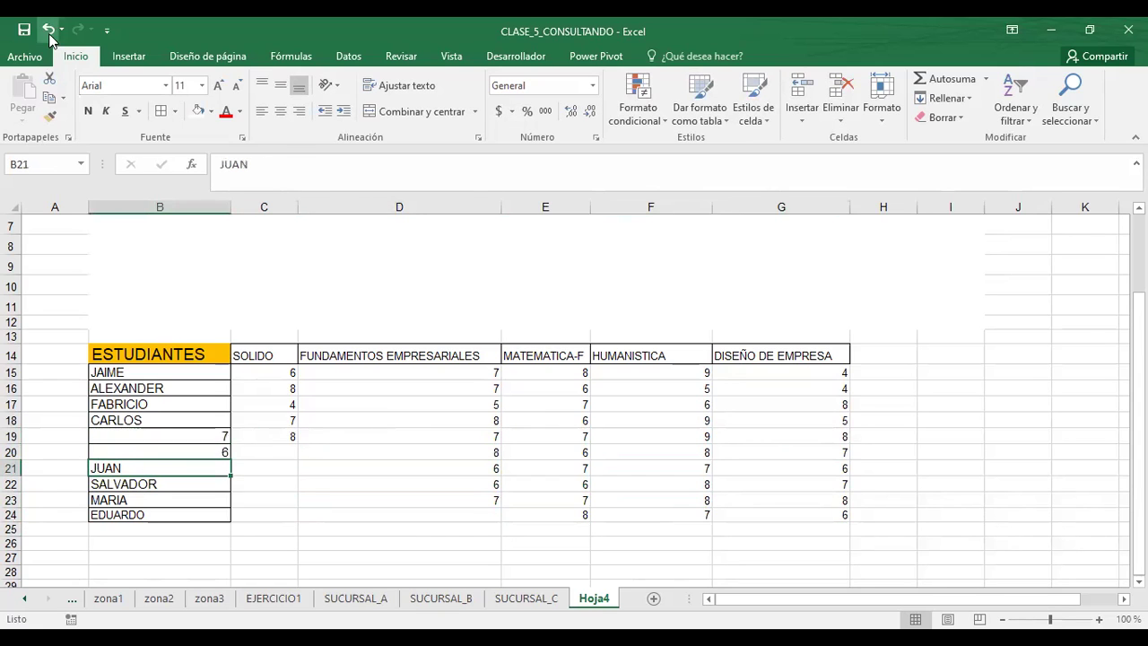
pyautogui.click(49, 32)
pyautogui.click(49, 32)
# - Fill the SOLIDO grades in column C from HENRY's 5 down to EDUARDO, and set D24 to 6
pyautogui.click(290, 450)
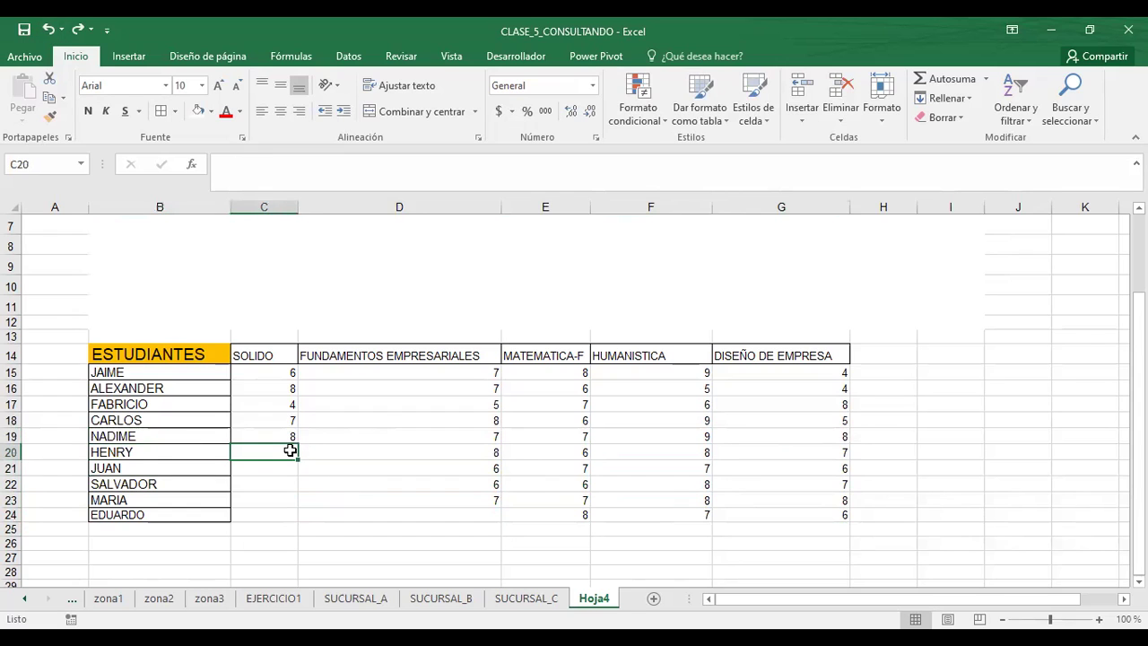
pyautogui.write('5')
pyautogui.press('Return')
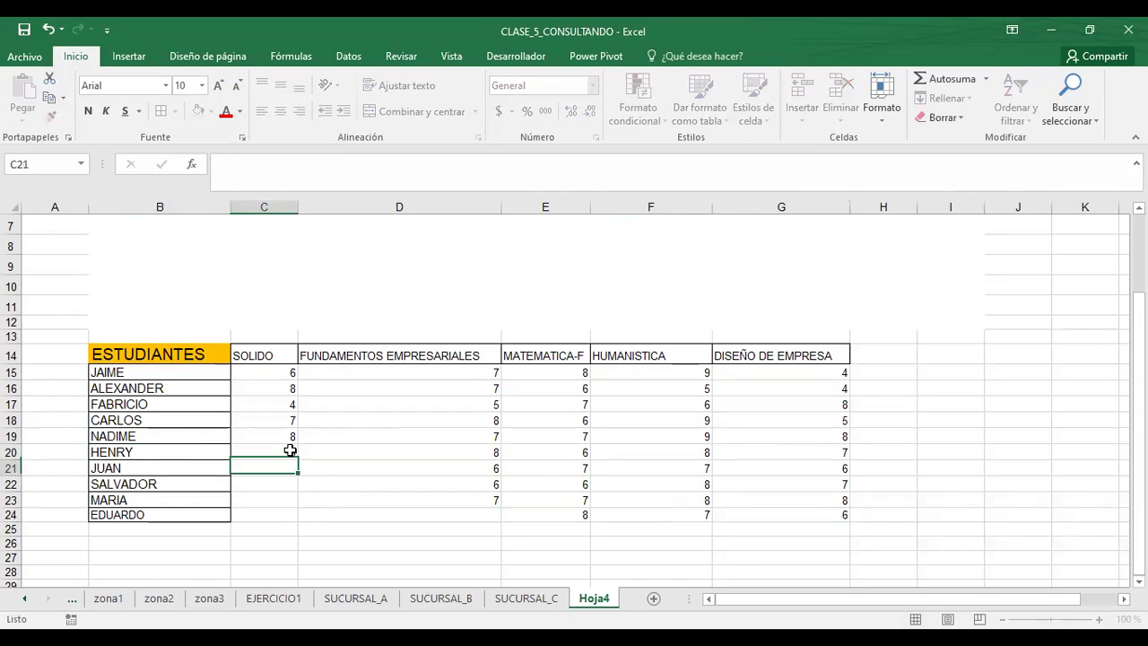
pyautogui.write('6 7 4')
pyautogui.hotkey('ctrl', 'Return')
pyautogui.press('Return')
pyautogui.write('5')
pyautogui.press('Return')
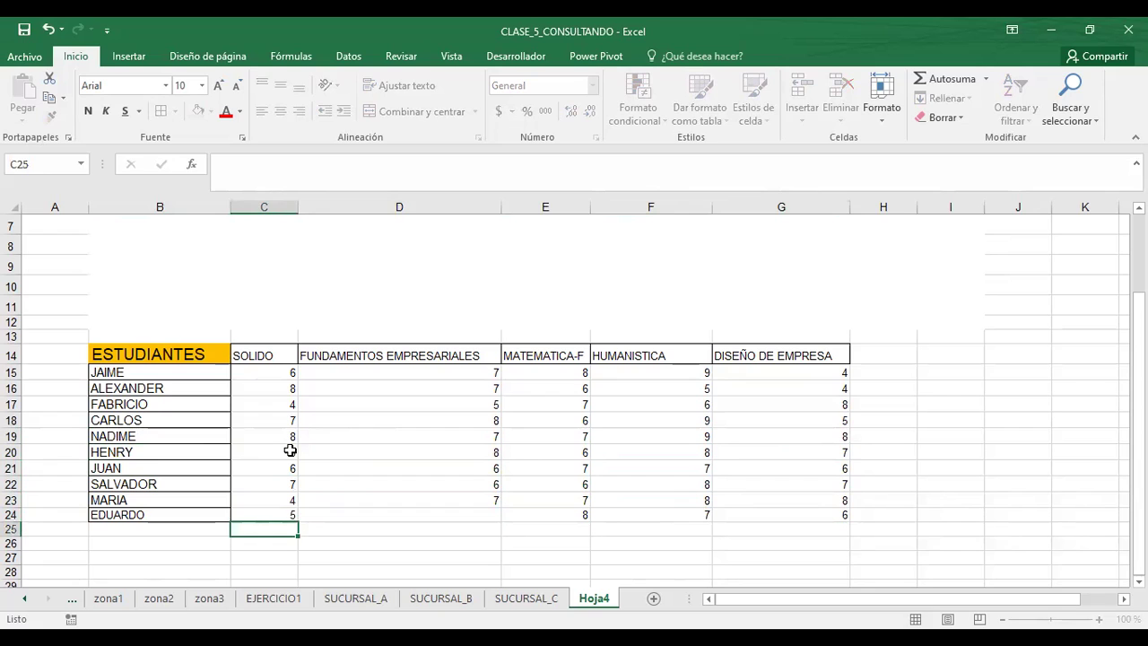
pyautogui.click(482, 514)
pyautogui.write('6')
pyautogui.press('Tab')
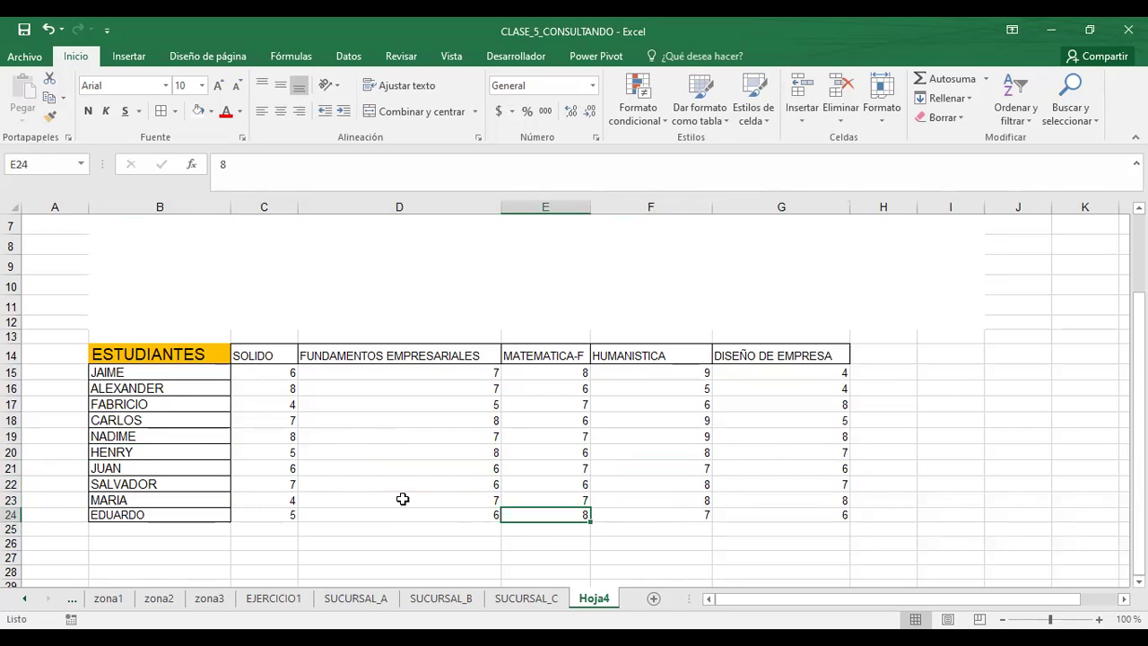
# - Raise the C14:G24 grades to font size 11 and give every cell All Borders
pyautogui.moveTo(254, 354); pyautogui.dragTo(775, 510)
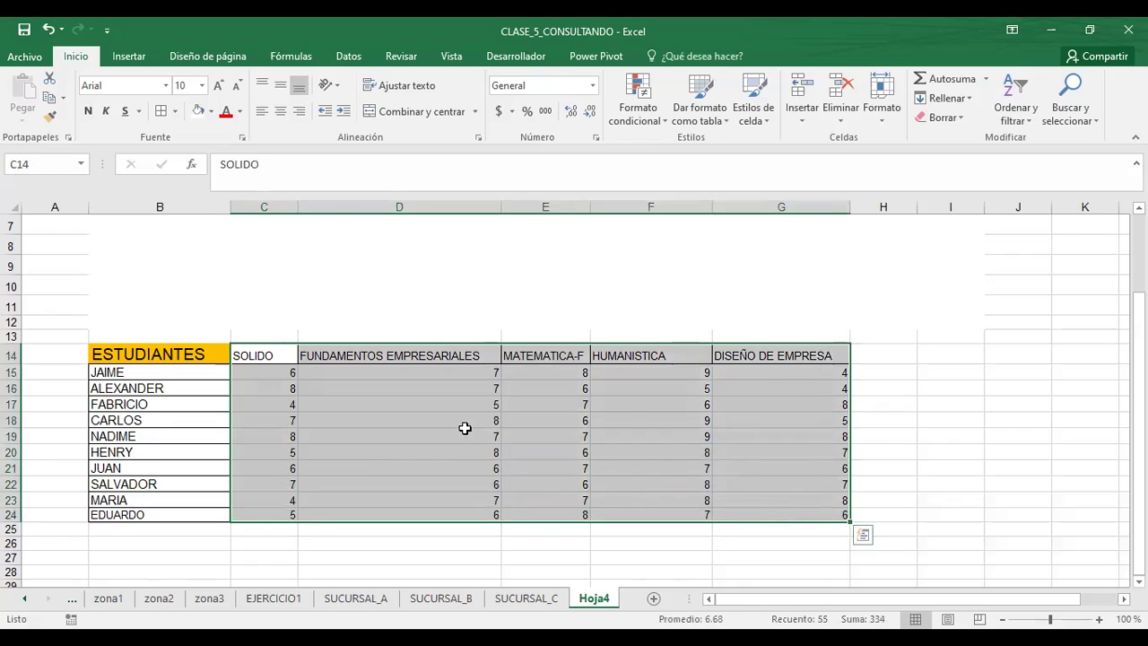
pyautogui.click(218, 88)
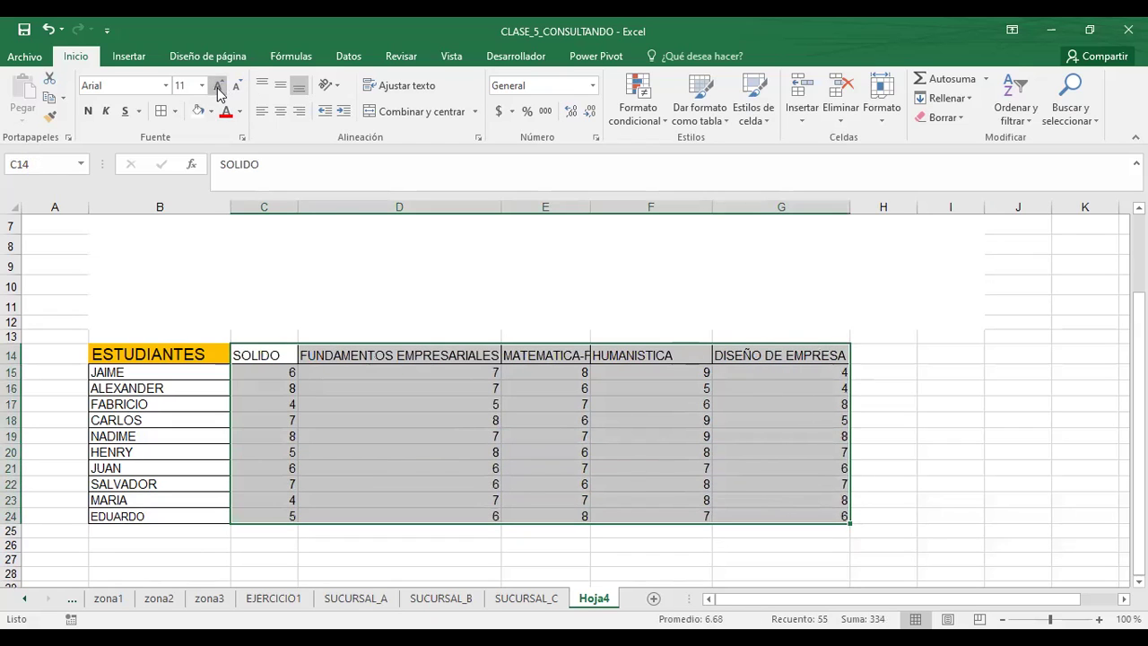
pyautogui.click(160, 115)
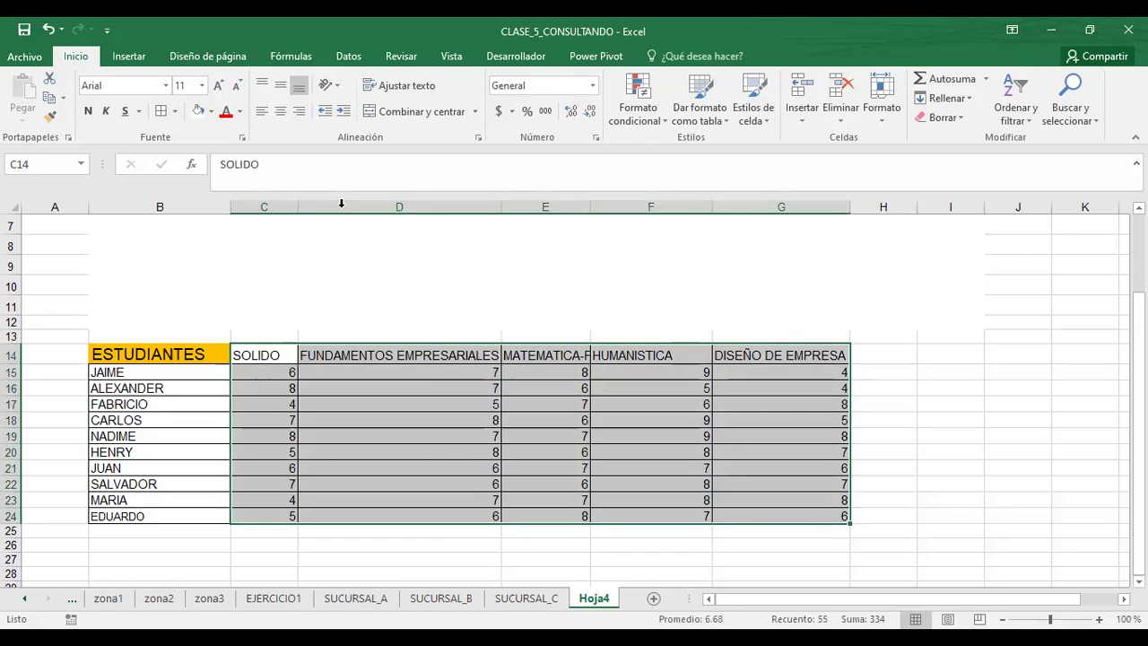
pyautogui.click(329, 421)
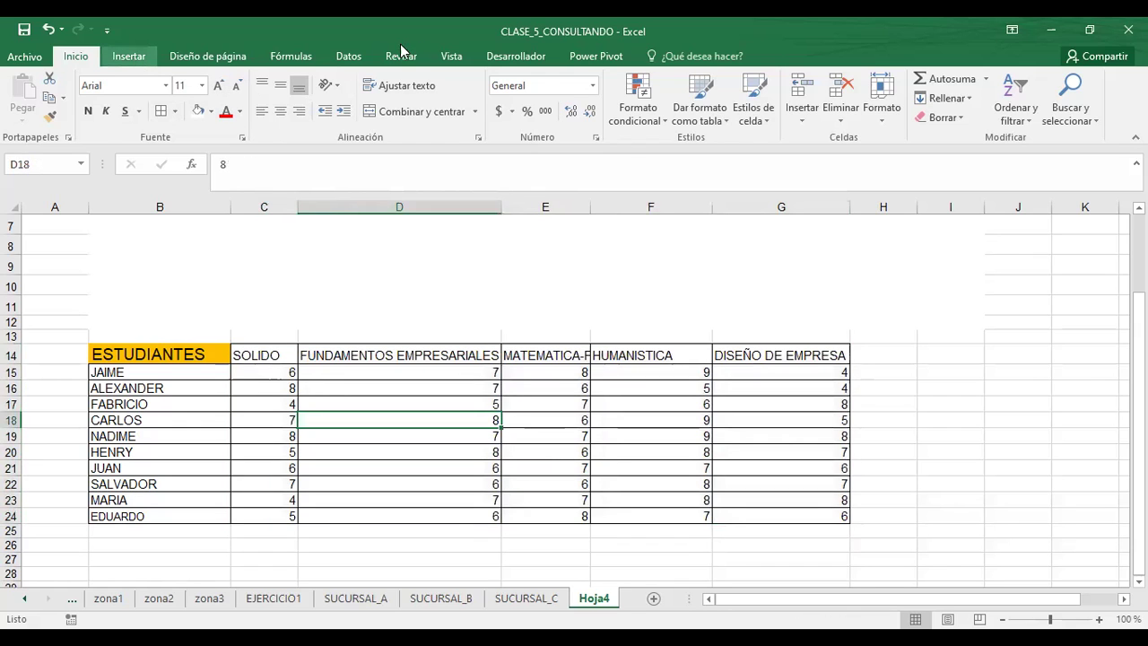
# - Hide the sheet gridlines by unchecking Líneas de cuadrícula on Vista
pyautogui.scroll(-6, 453, 56)
pyautogui.click(240, 115)
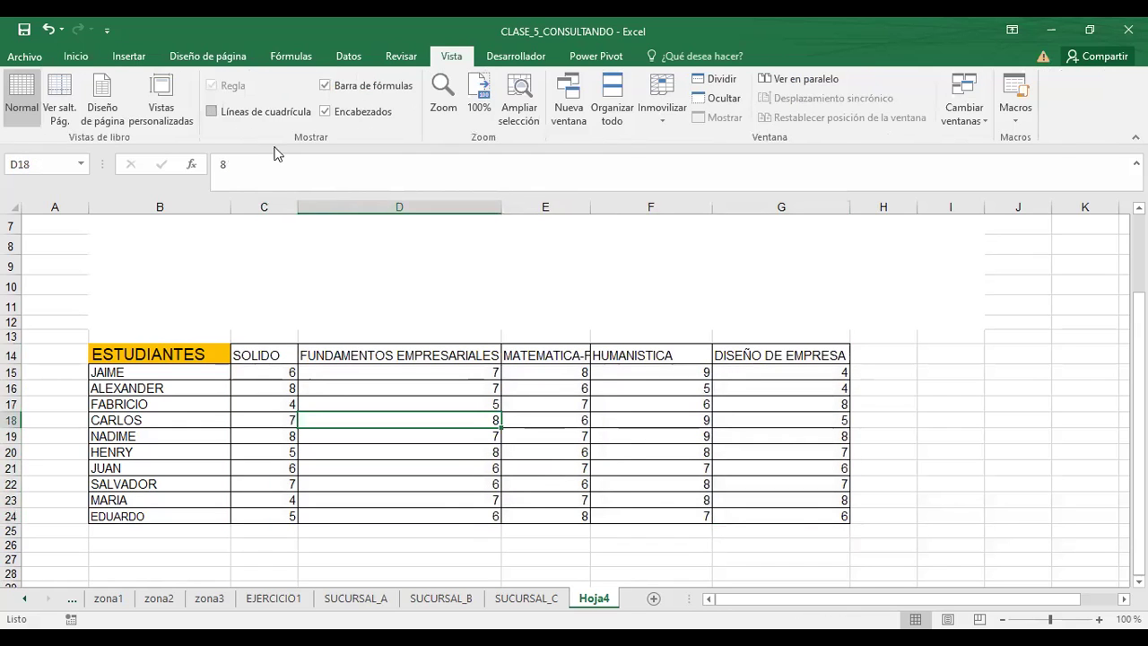
pyautogui.click(210, 355)
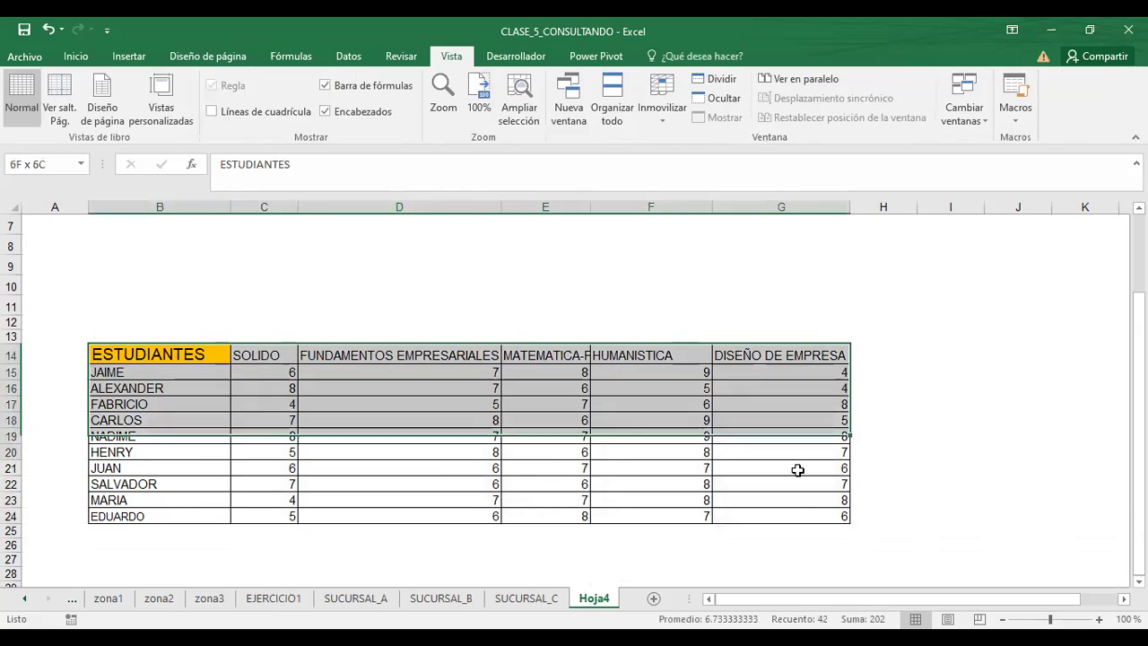
# - Fill the whole table B14:G24 with a light cream colour
pyautogui.moveTo(210, 355); pyautogui.dragTo(807, 513)
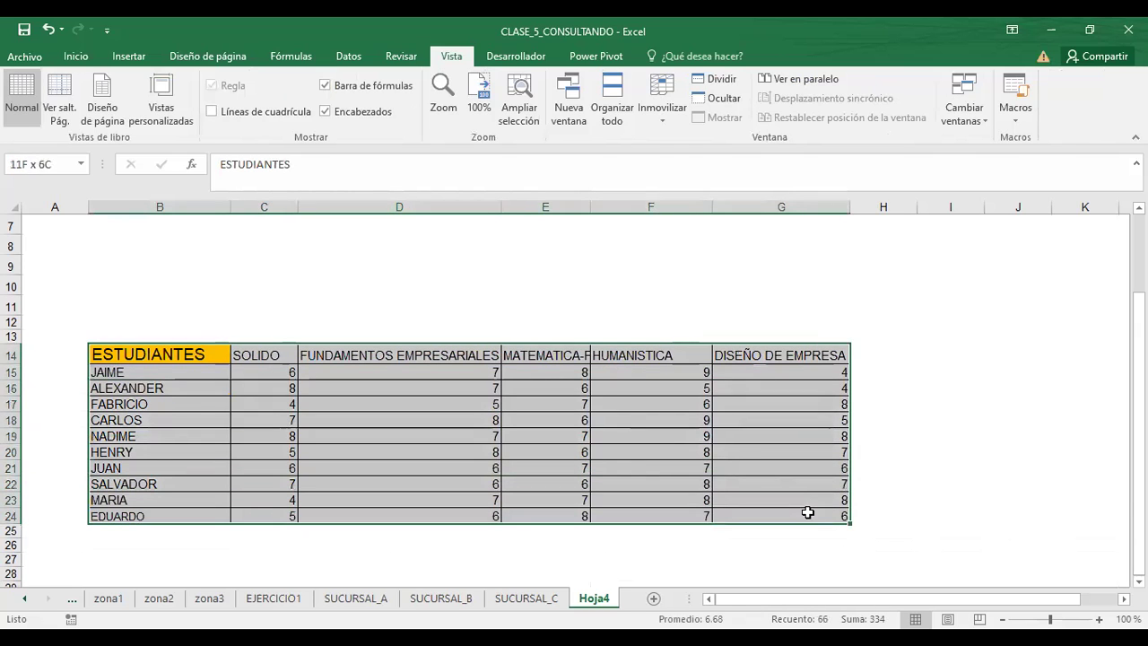
pyautogui.click(76, 56)
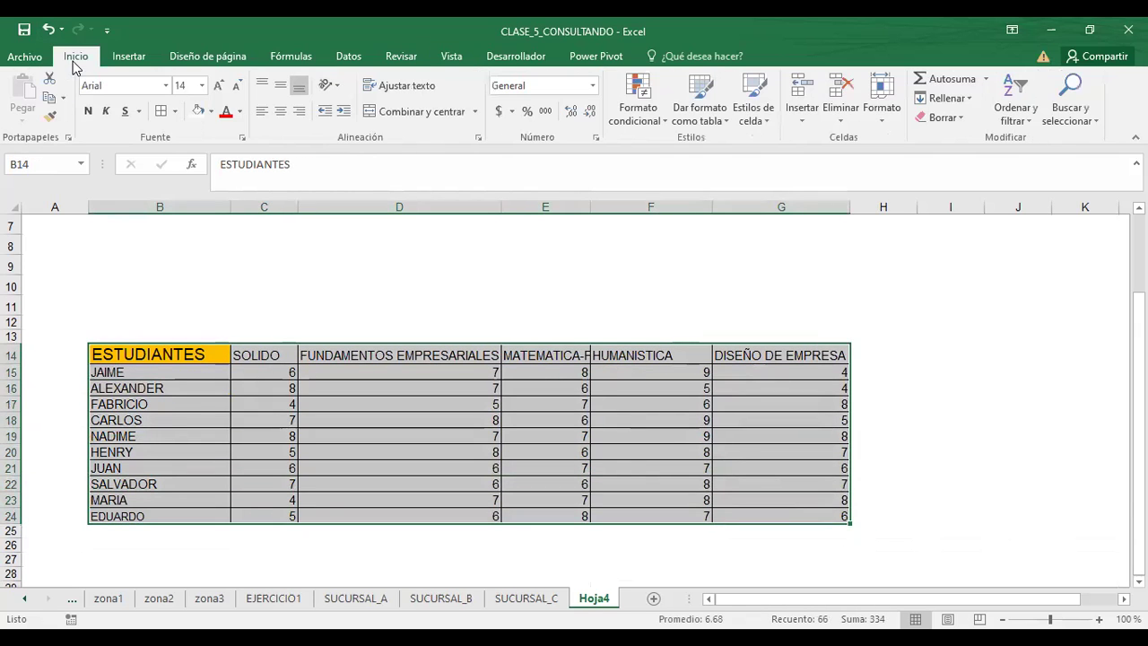
pyautogui.click(212, 111)
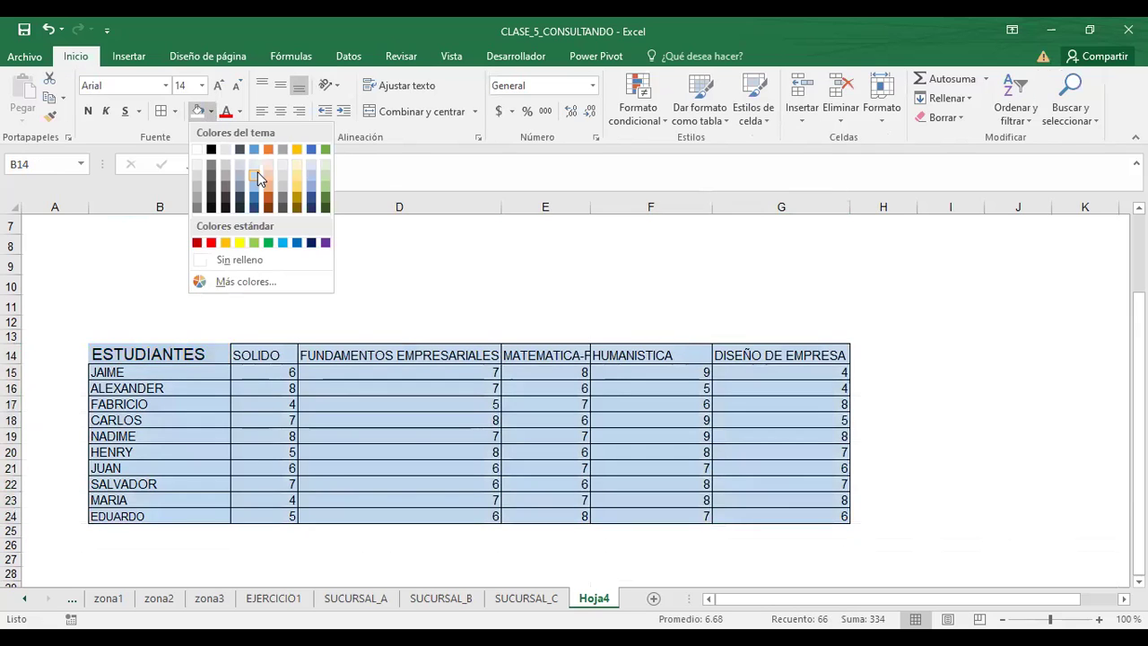
pyautogui.click(297, 164)
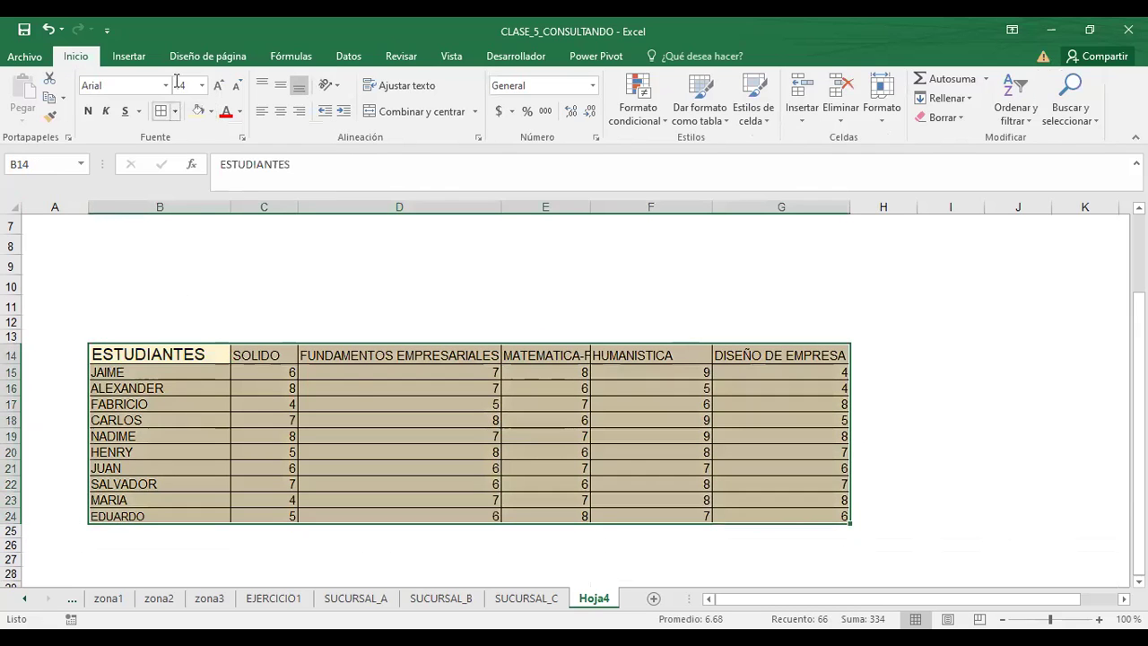
pyautogui.click(123, 321)
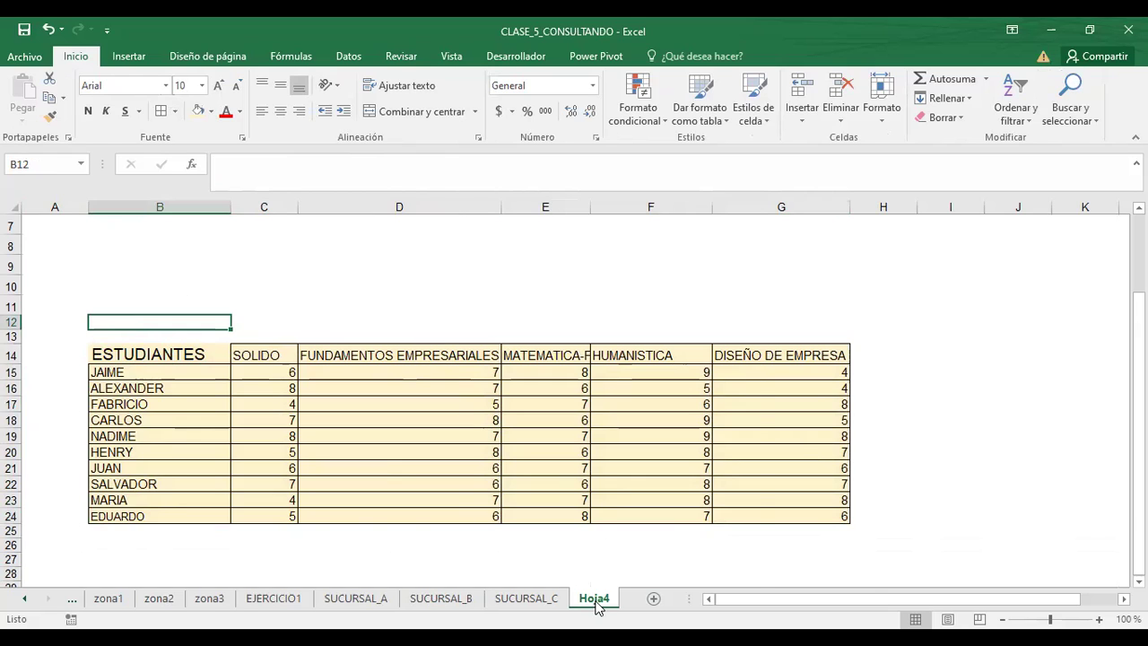
# - Rename the Hoja4 sheet to C-NOTAS
pyautogui.rightClick(596, 606)
pyautogui.click(685, 448)
pyautogui.write('C-NOTAS')
pyautogui.press('Return')
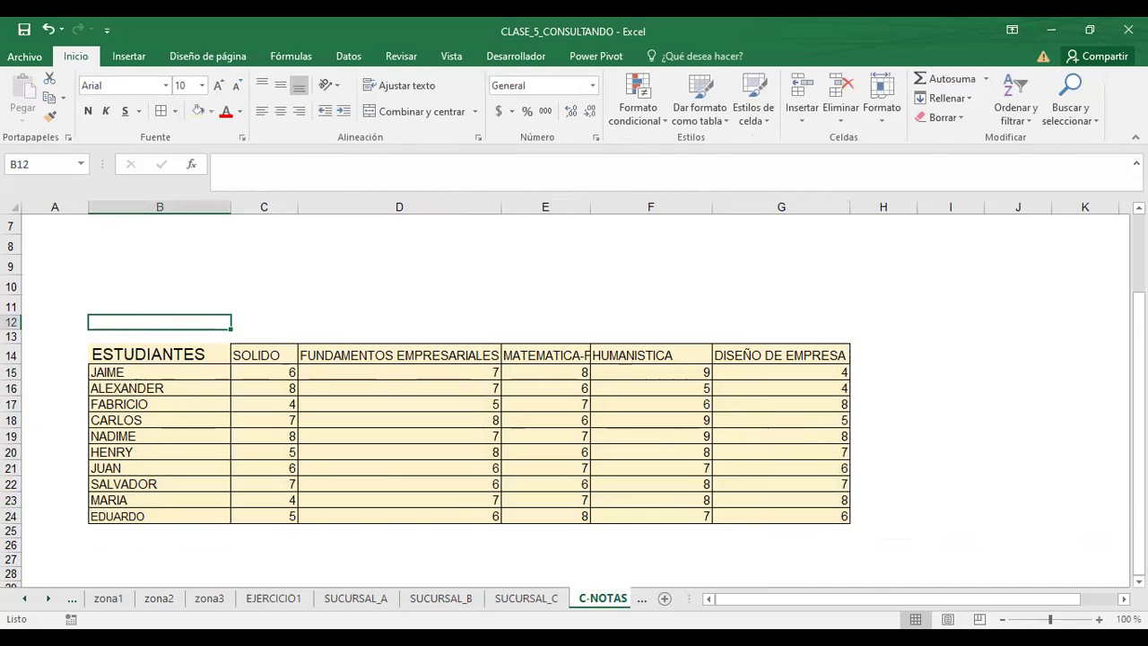
# - Add a new blank Hoja1 sheet and move it before C-NOTAS in the tab order
pyautogui.click(664, 598)
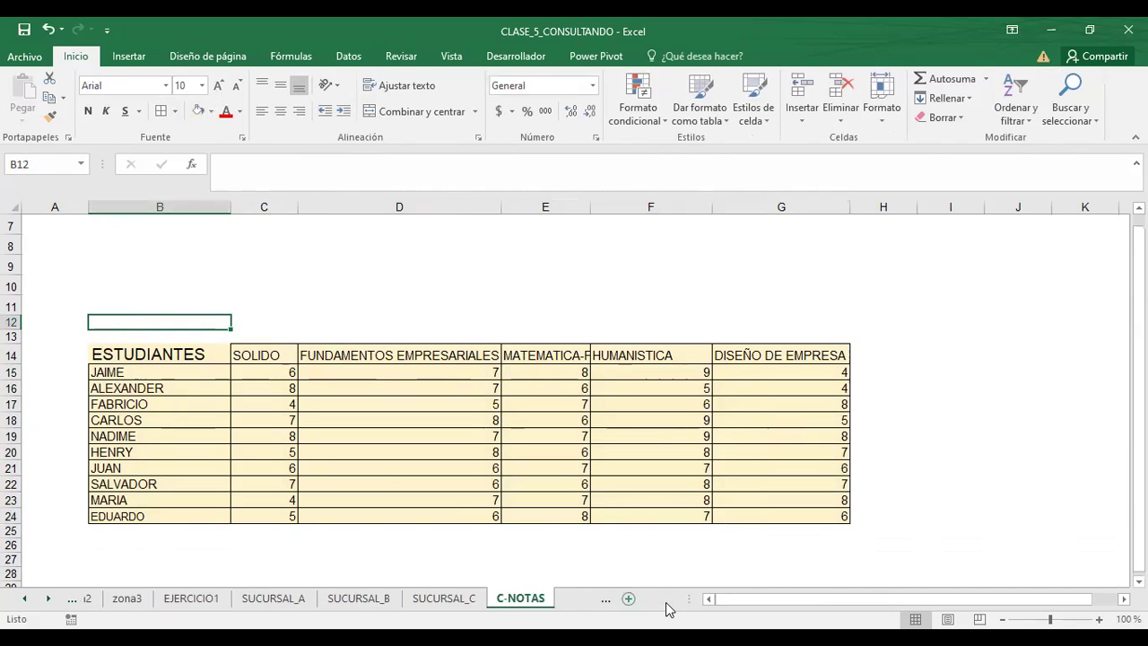
pyautogui.click(505, 599)
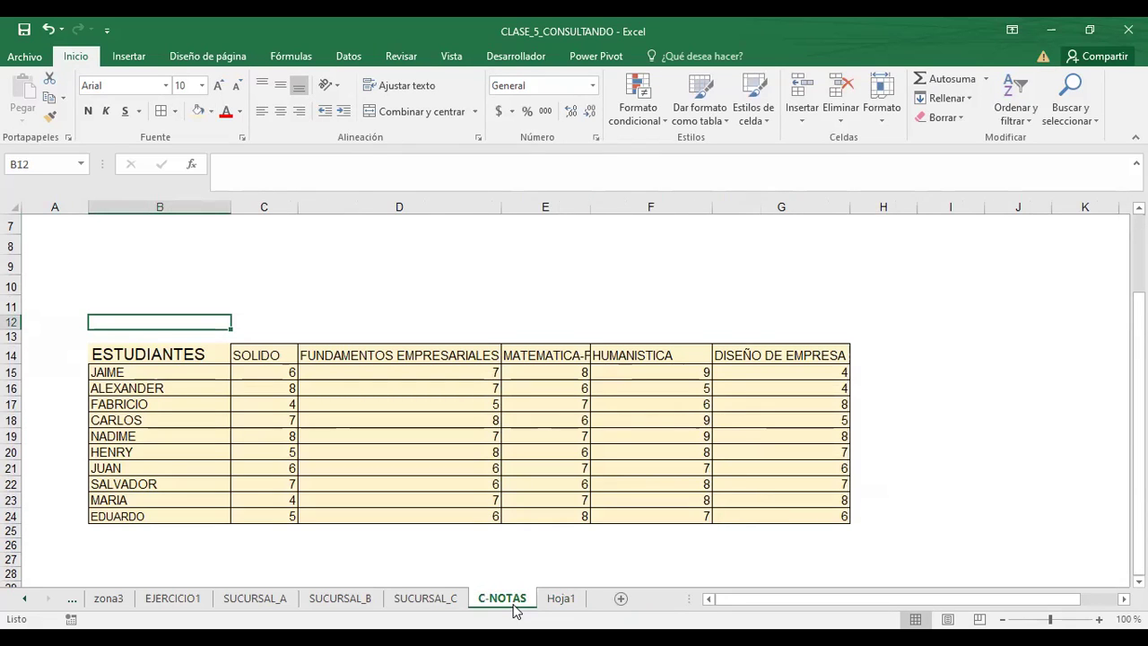
pyautogui.click(559, 598)
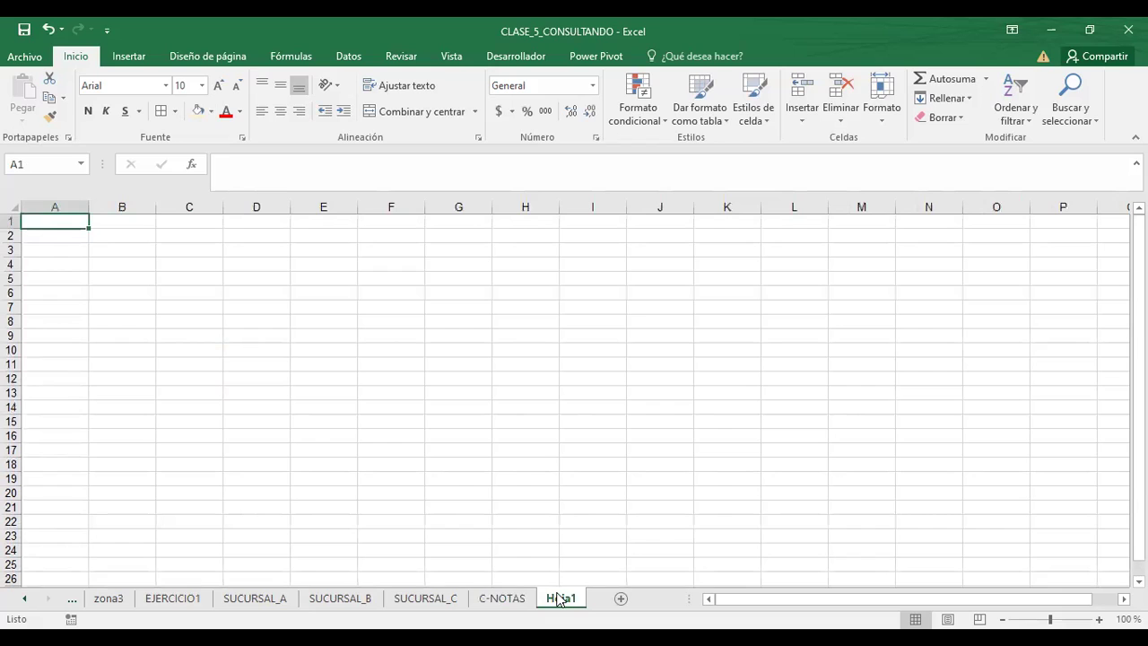
pyautogui.moveTo(559, 598); pyautogui.dragTo(494, 608)
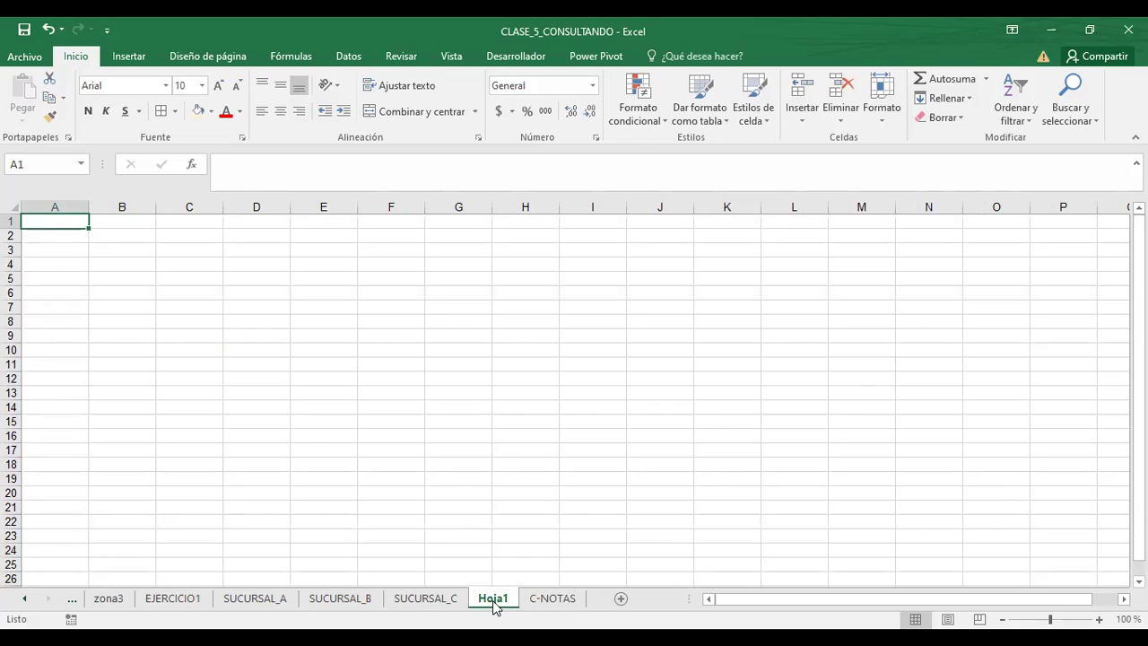
pyautogui.click(550, 602)
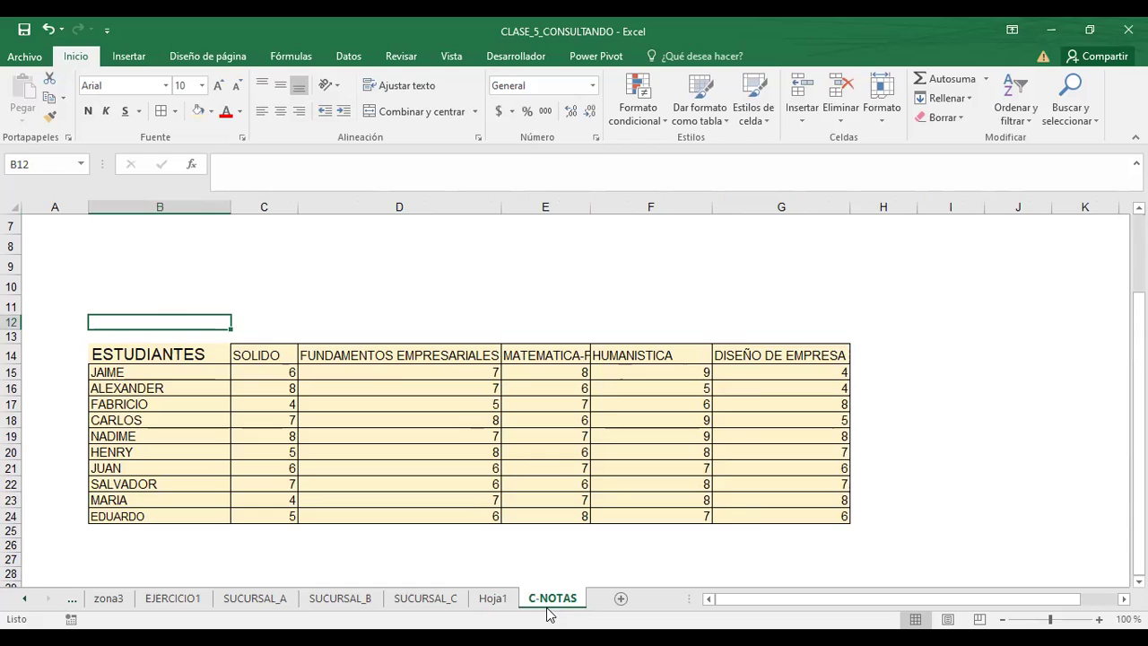
pyautogui.click(57, 338)
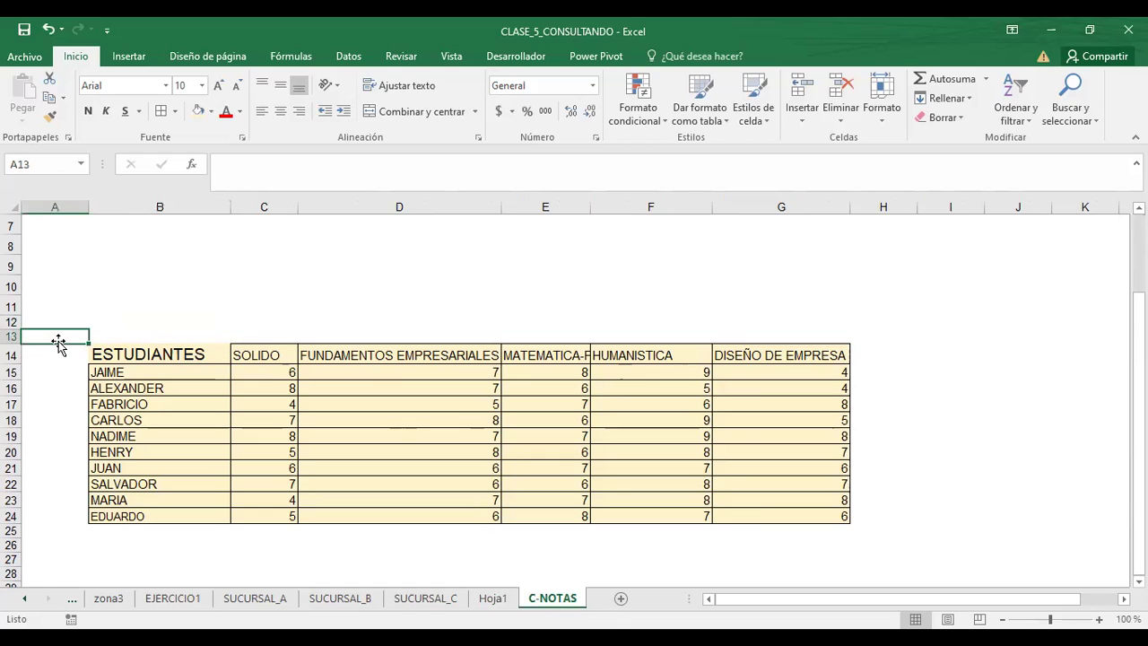
pyautogui.click(62, 355)
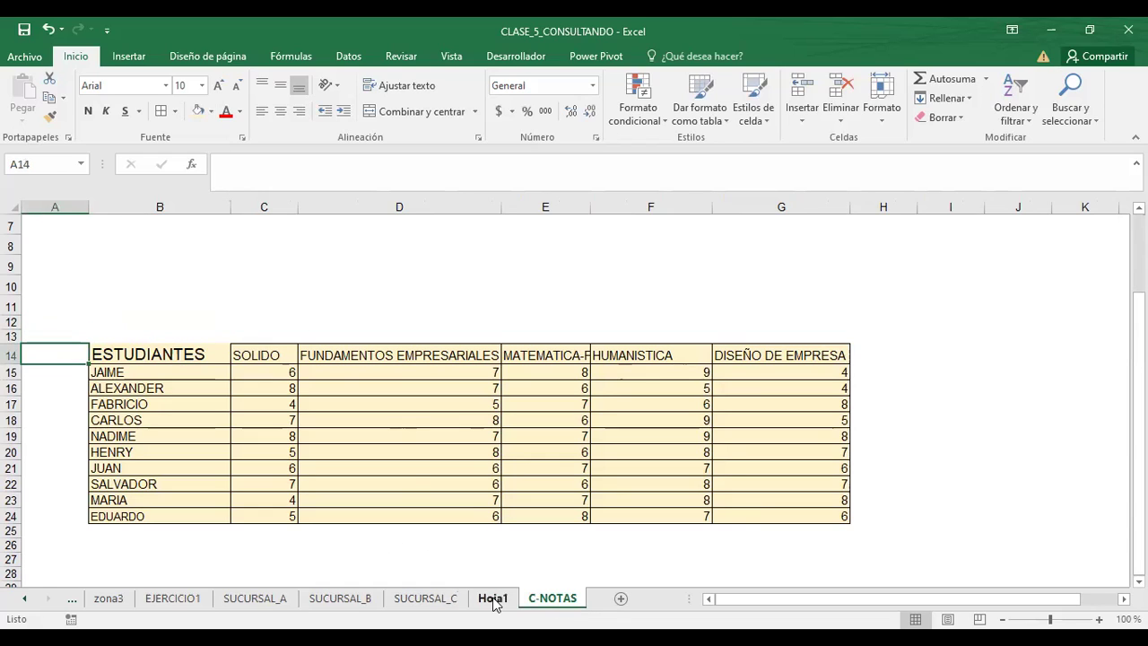
pyautogui.click(494, 601)
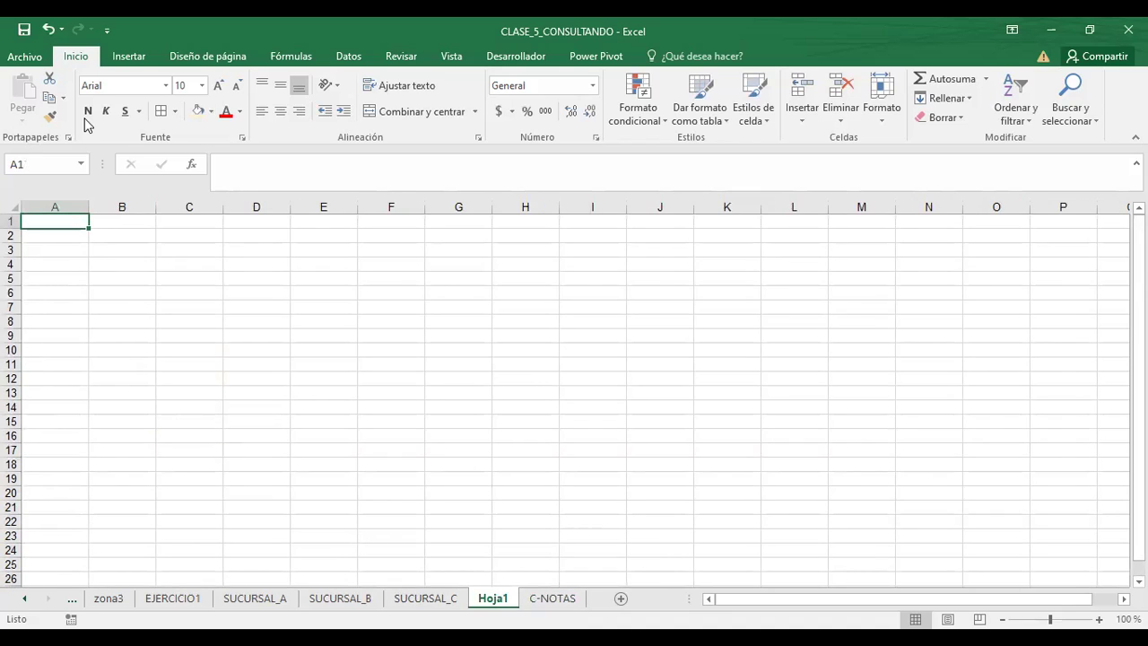
pyautogui.click(61, 234)
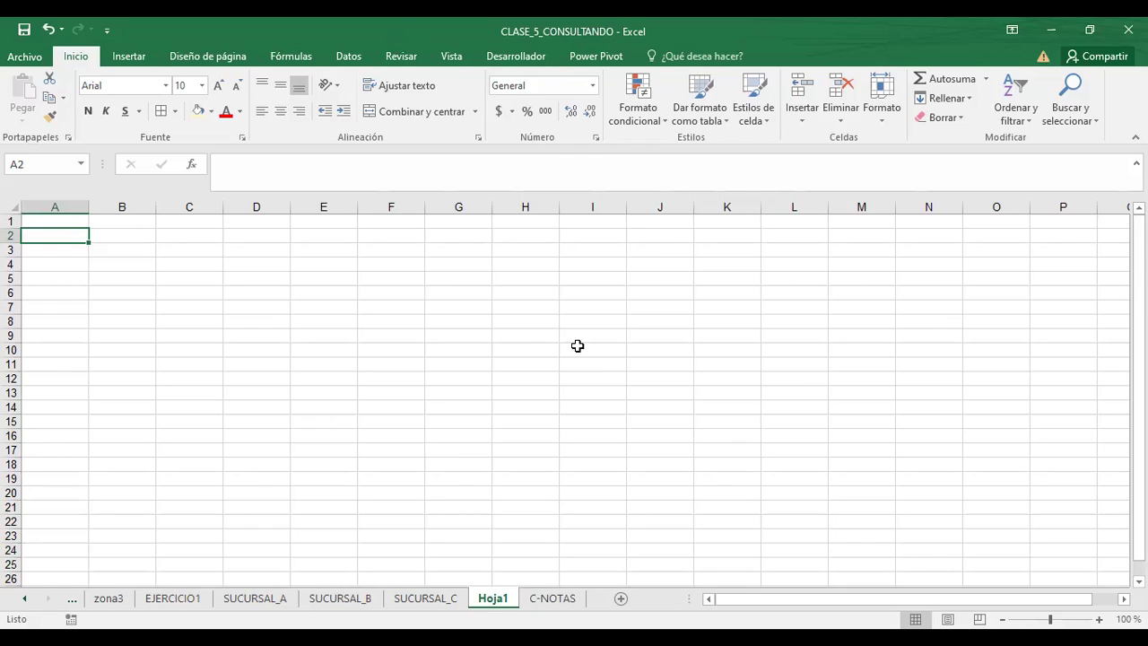
# - Delete the empty rows 8–13 on C-NOTAS so the grade table spans B8:G18
pyautogui.click(425, 599)
pyautogui.click(555, 599)
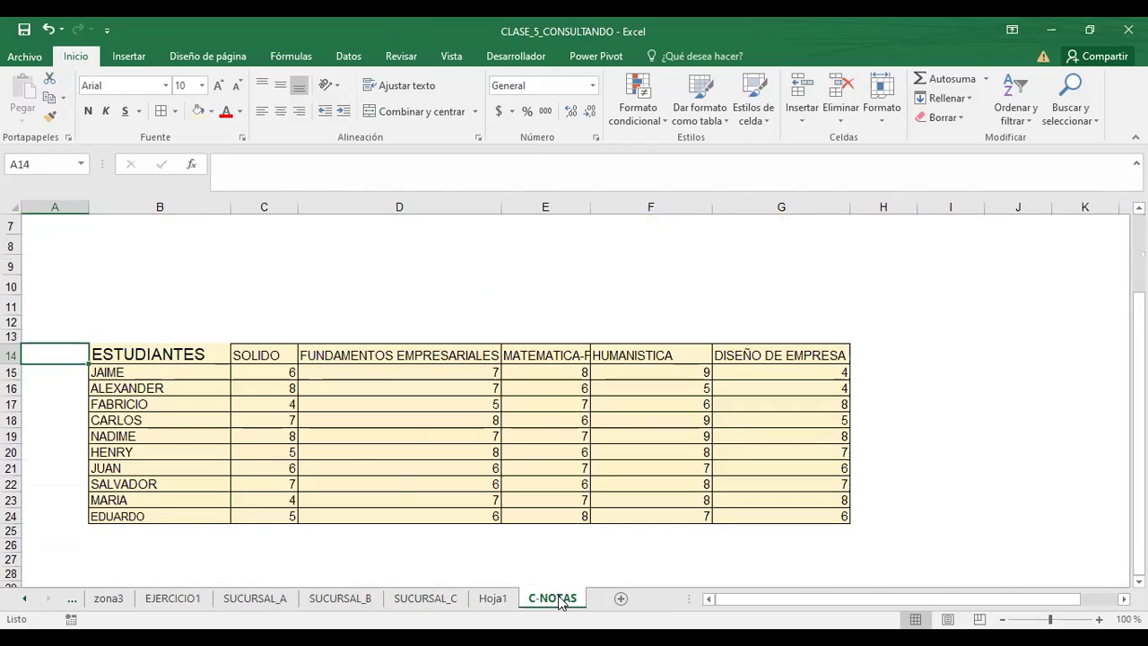
pyautogui.click(12, 238)
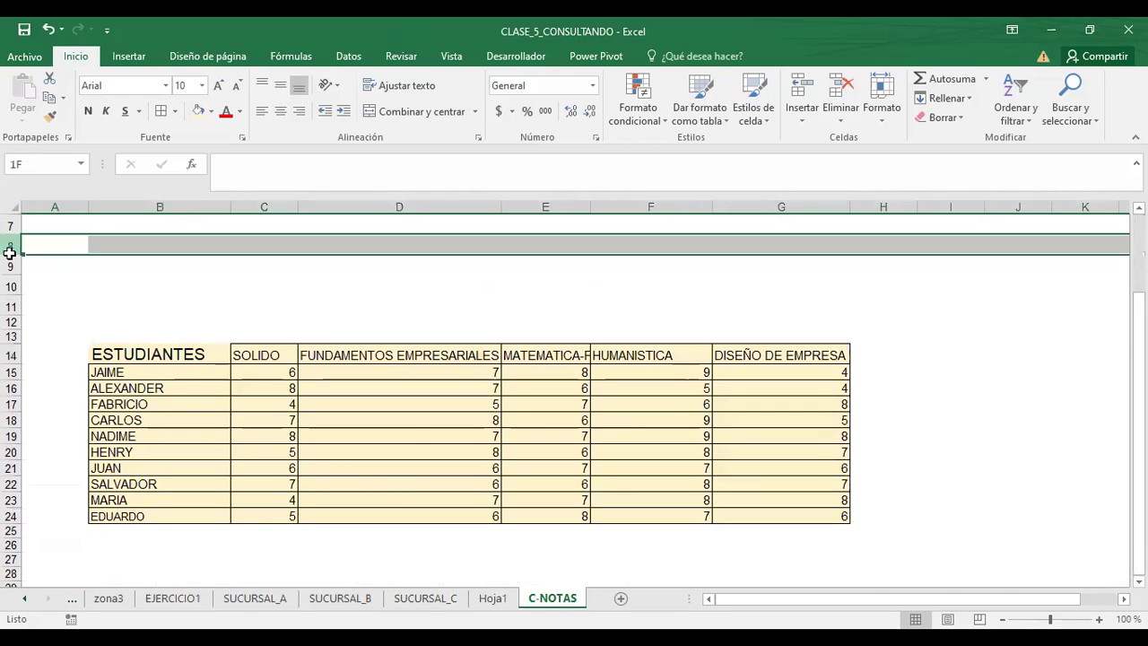
pyautogui.moveTo(12, 239); pyautogui.dragTo(12, 319)
pyautogui.rightClick(13, 319)
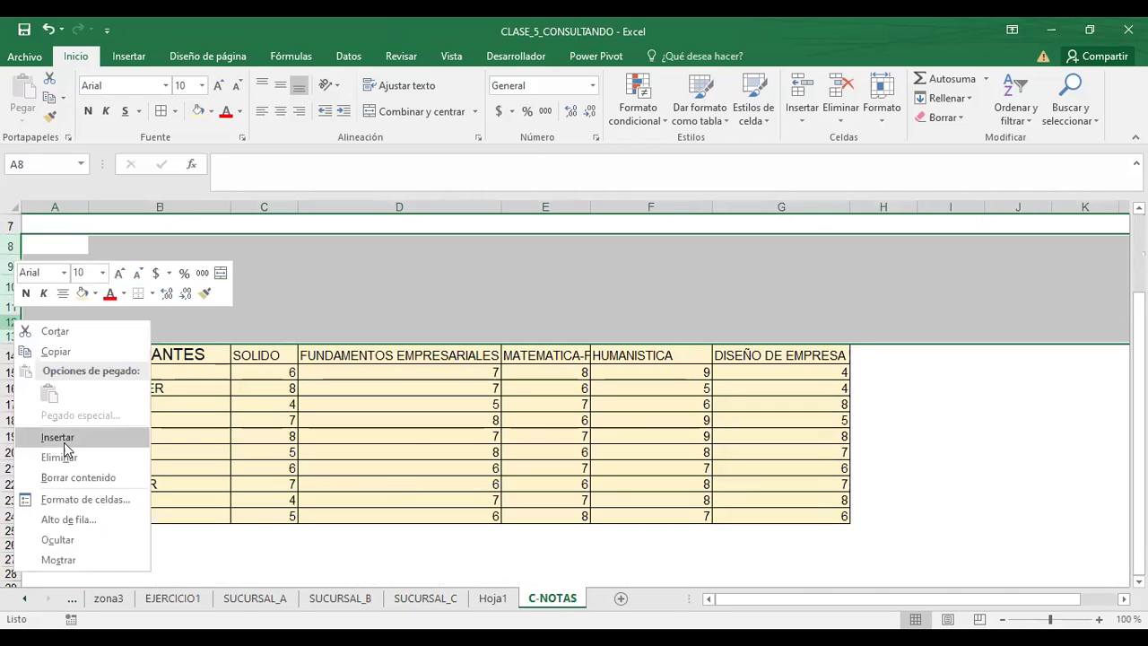
pyautogui.click(56, 456)
pyautogui.click(292, 476)
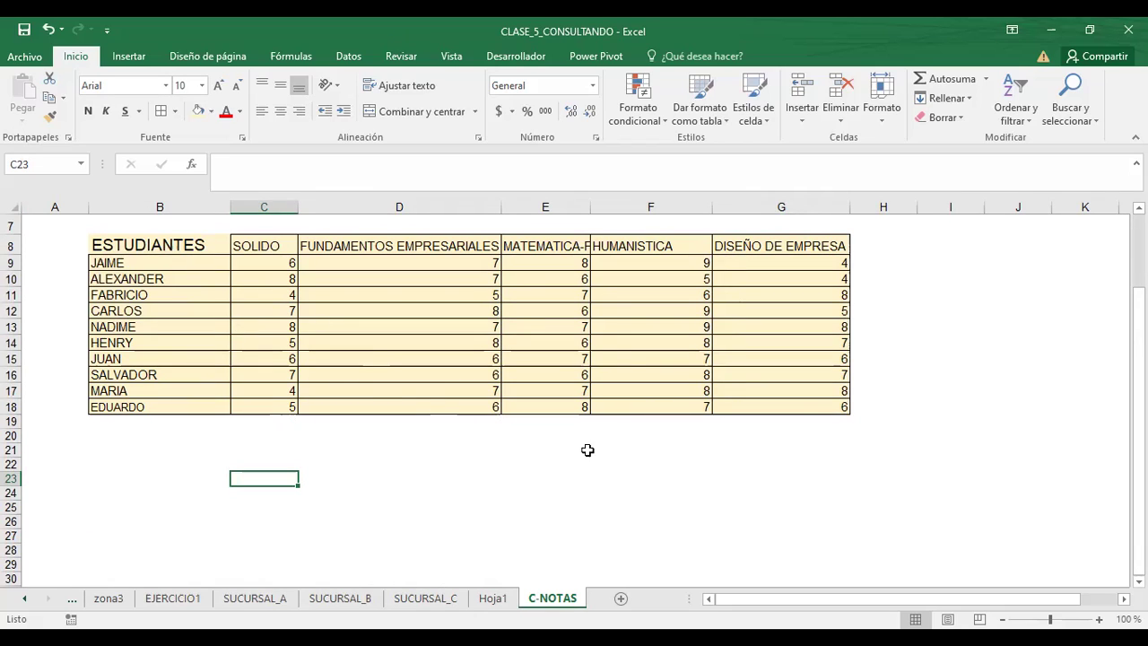
pyautogui.click(857, 249)
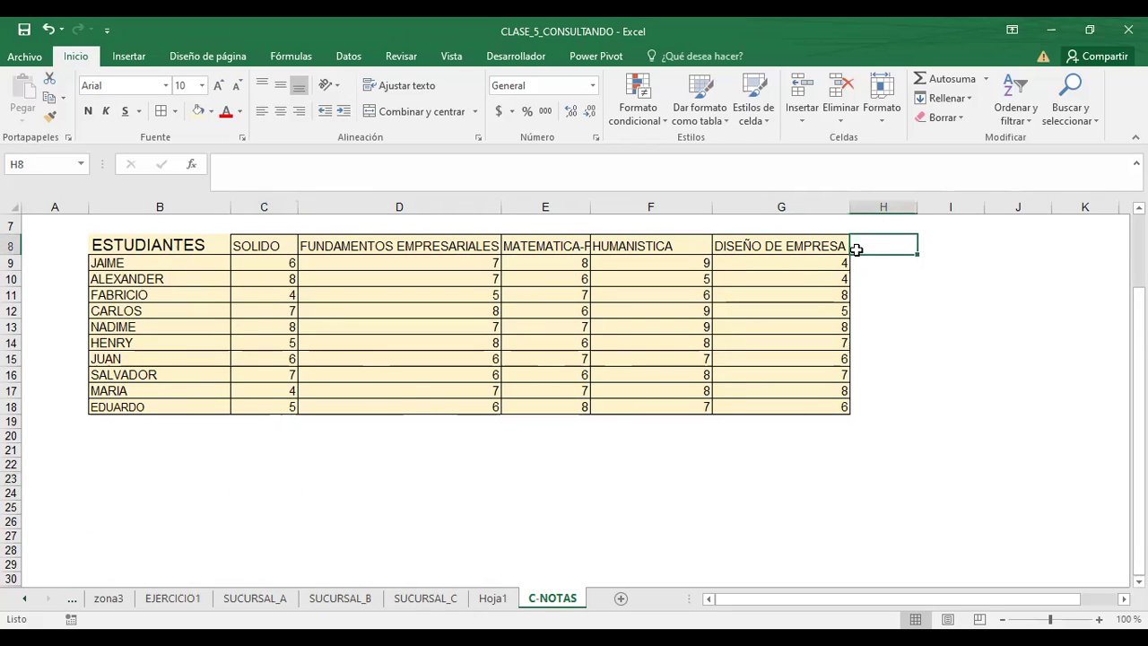
pyautogui.click(392, 479)
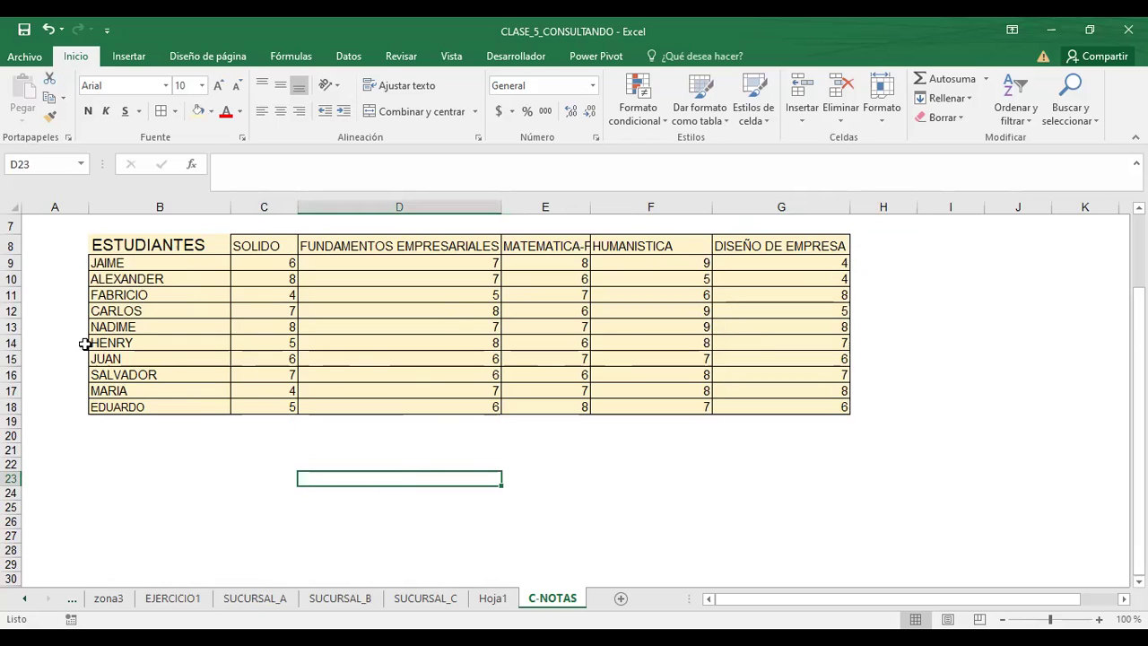
pyautogui.click(222, 468)
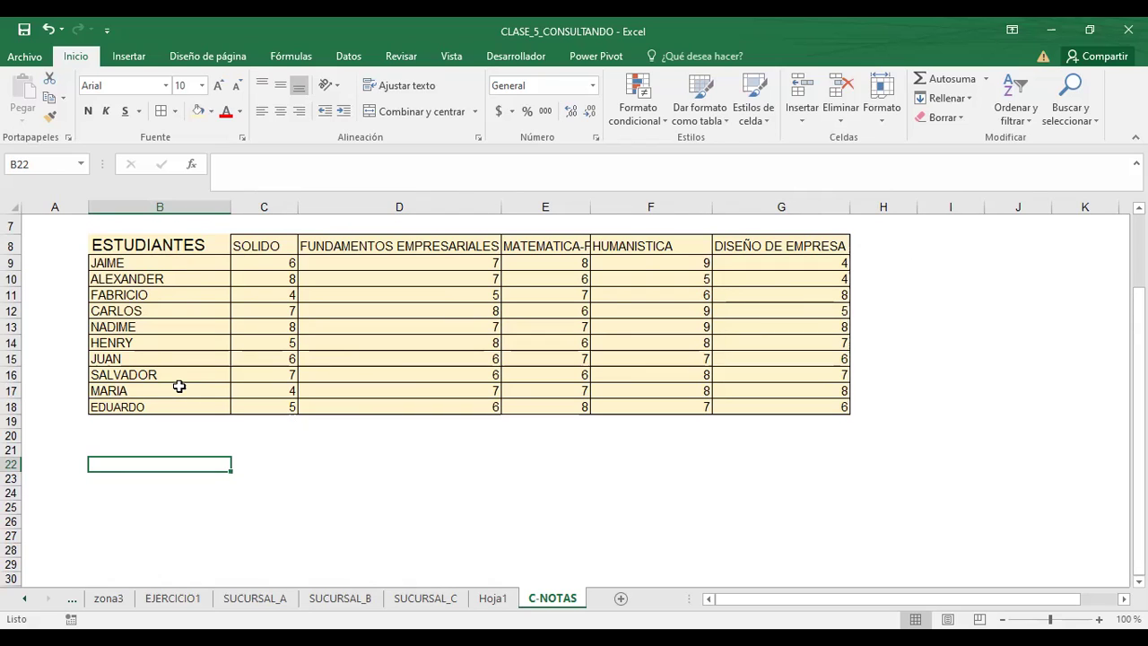
pyautogui.click(493, 599)
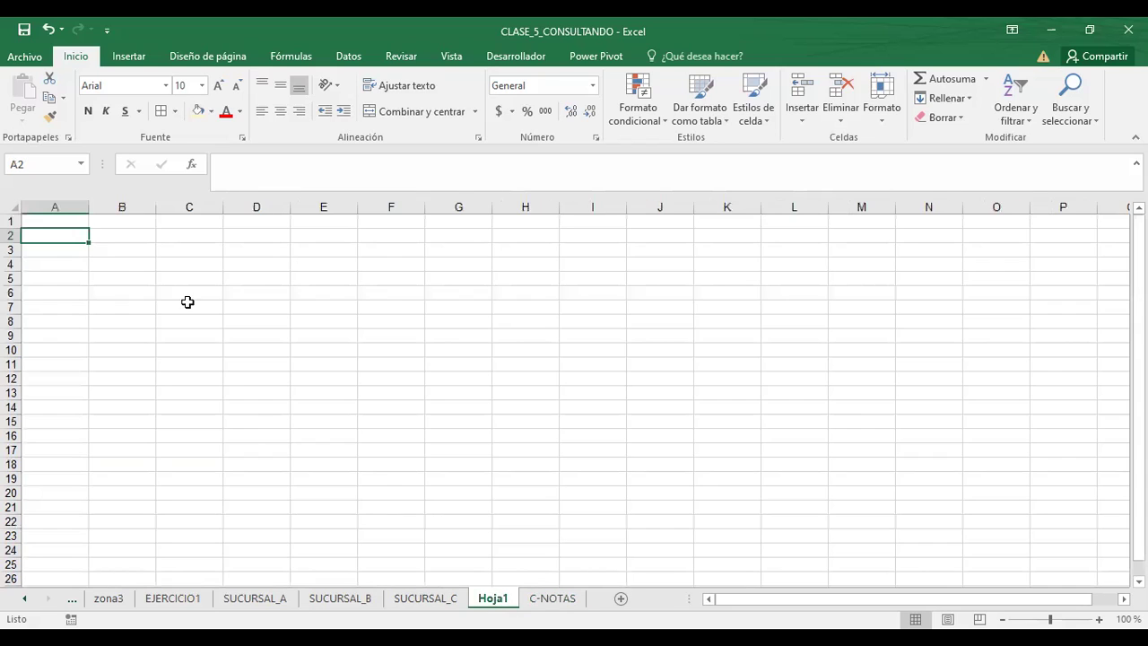
pyautogui.click(142, 242)
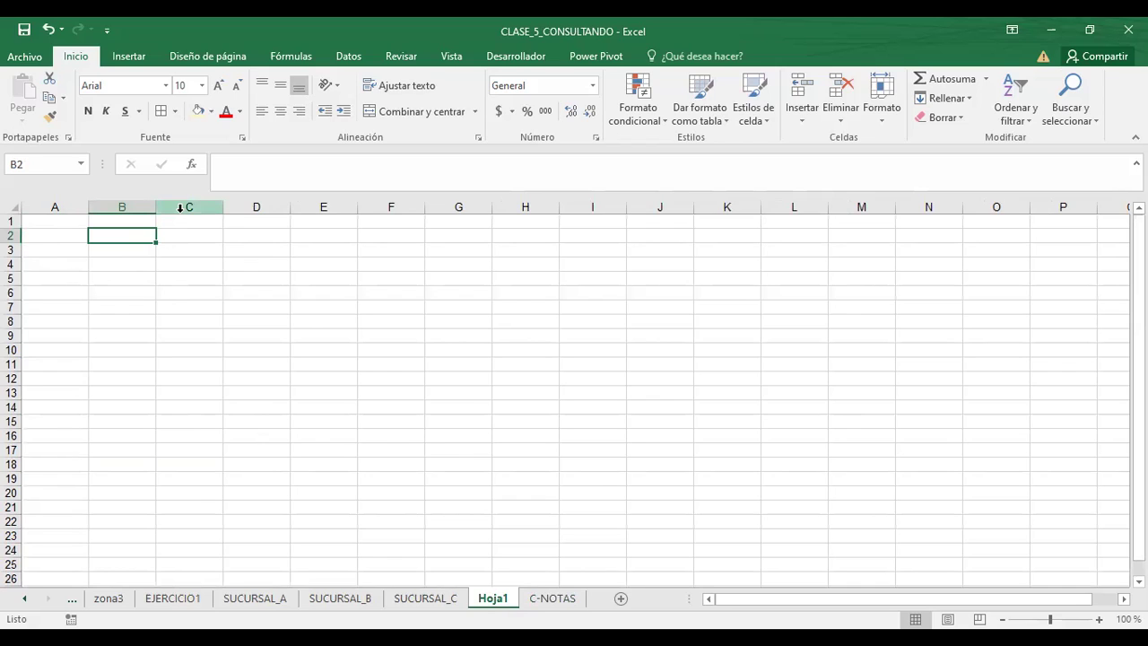
pyautogui.click(66, 237)
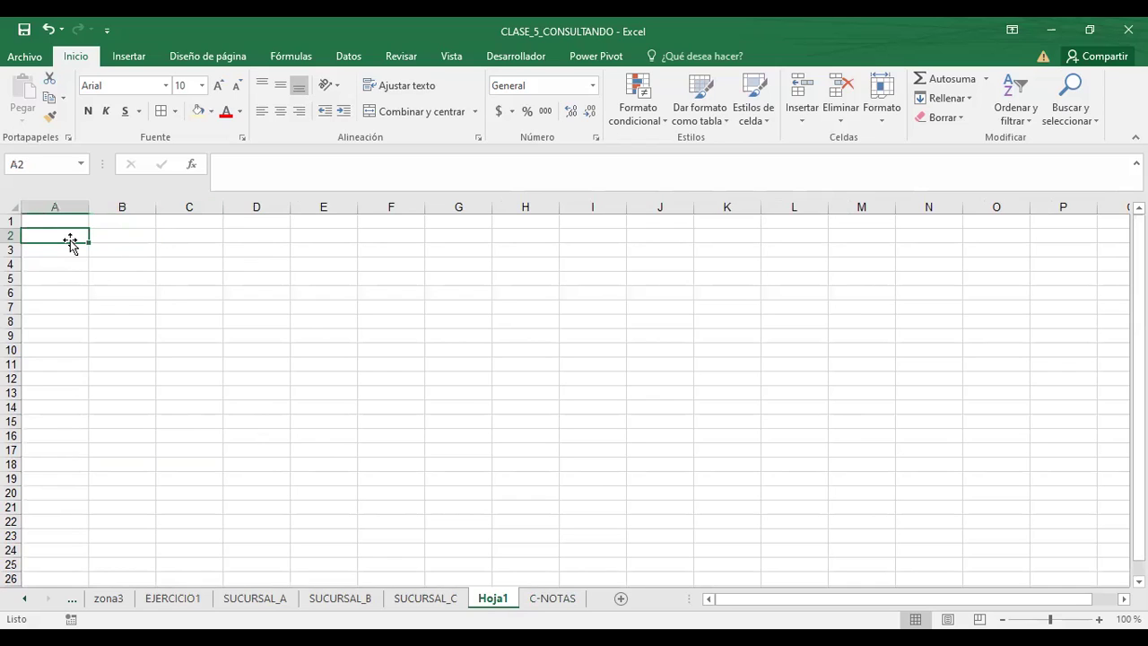
pyautogui.click(139, 235)
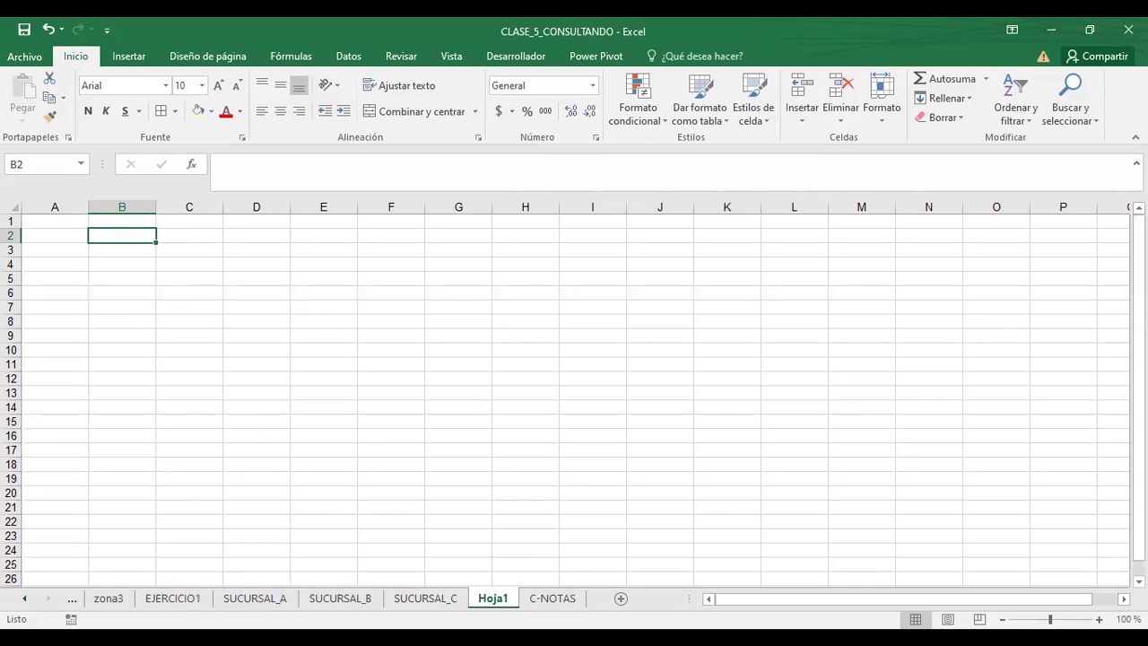
pyautogui.click(120, 254)
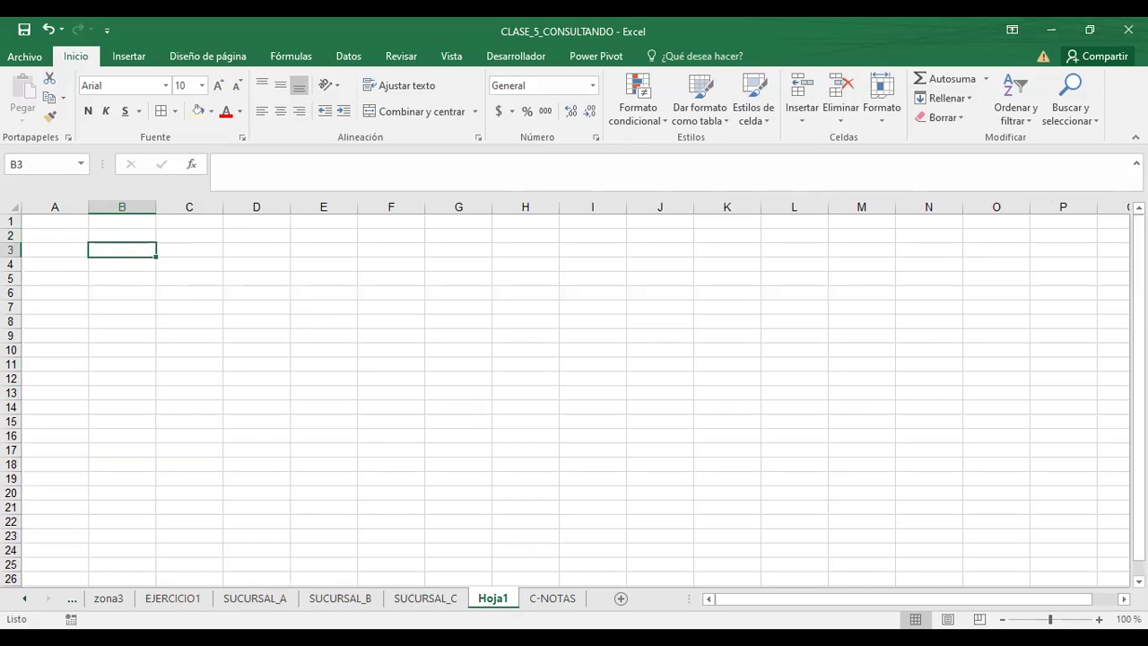
pyautogui.click(553, 601)
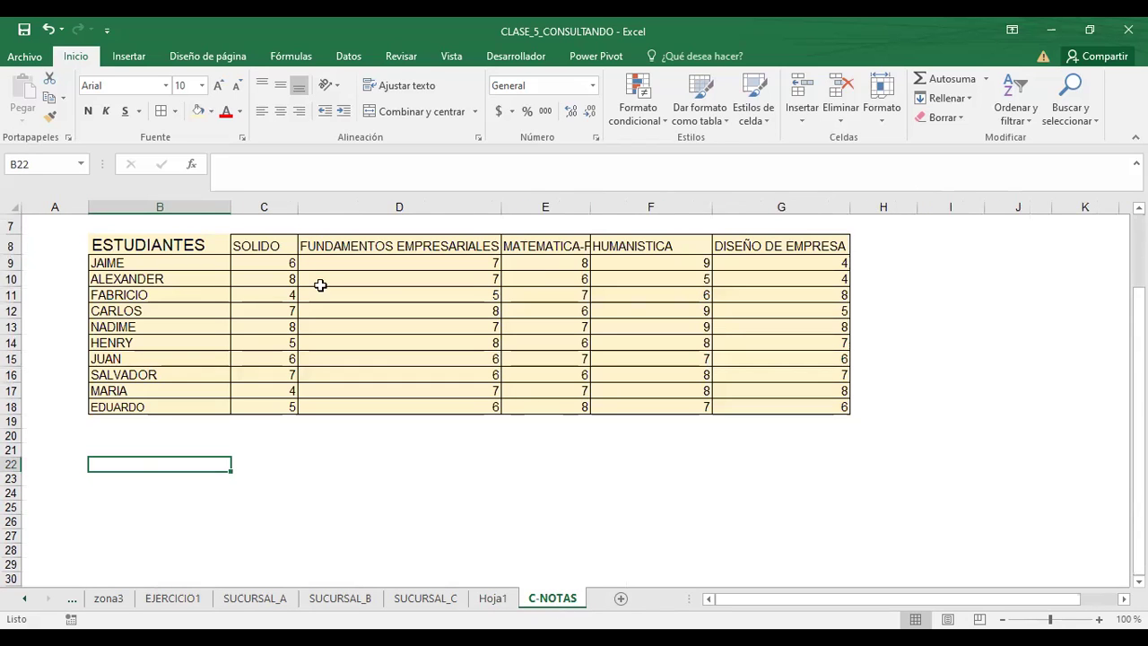
pyautogui.click(132, 243)
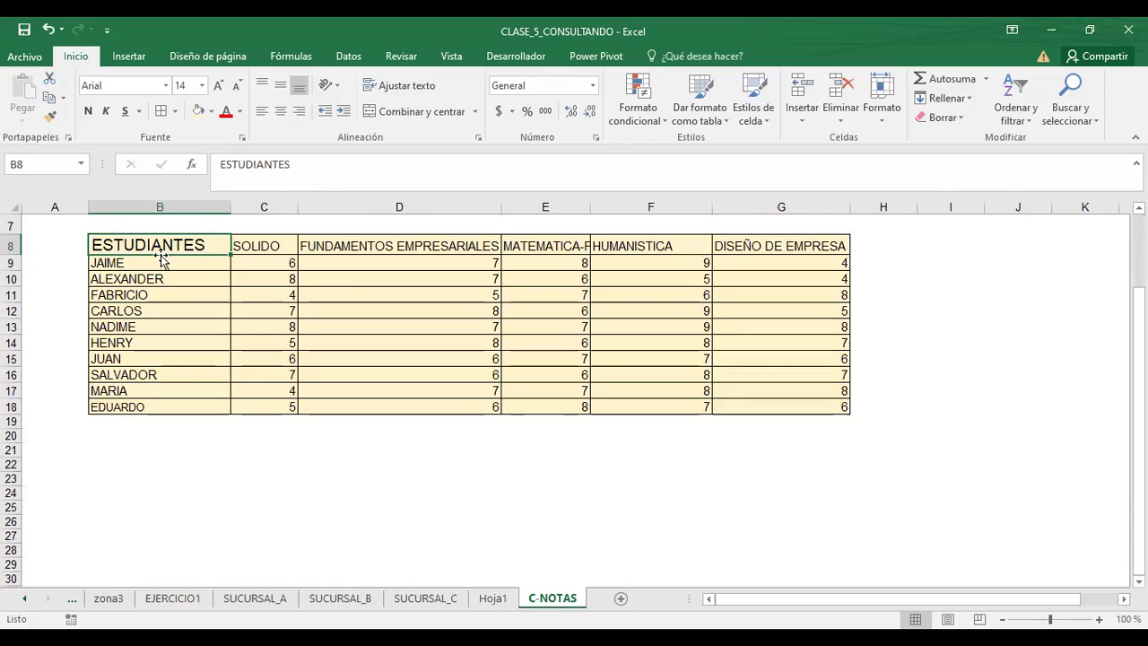
pyautogui.click(264, 205)
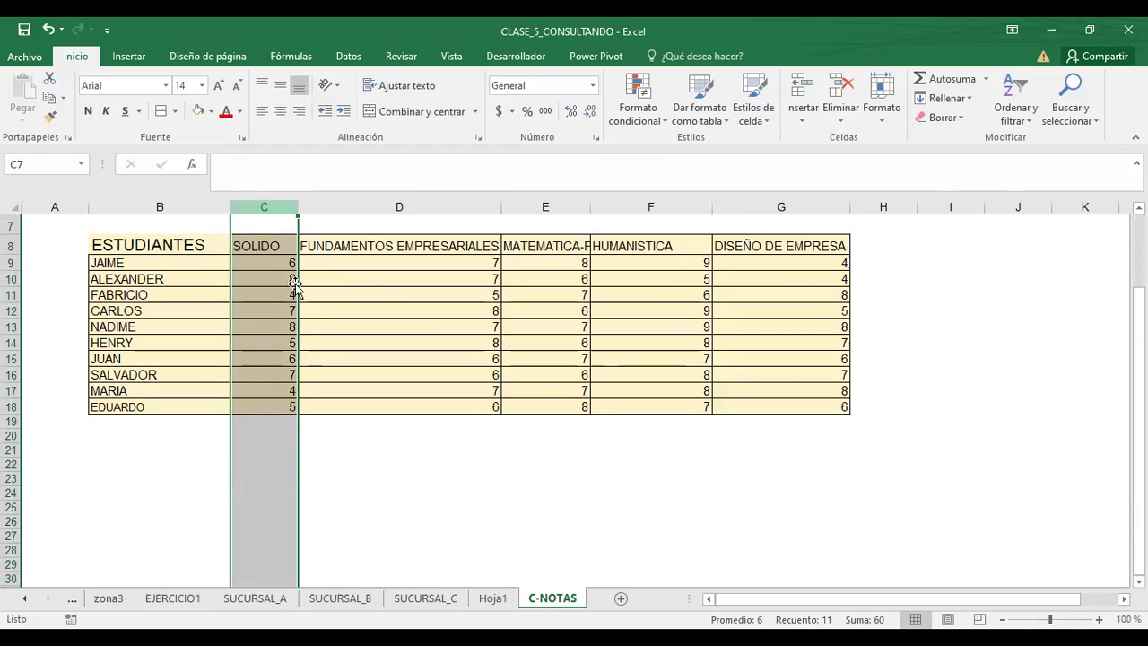
pyautogui.click(366, 279)
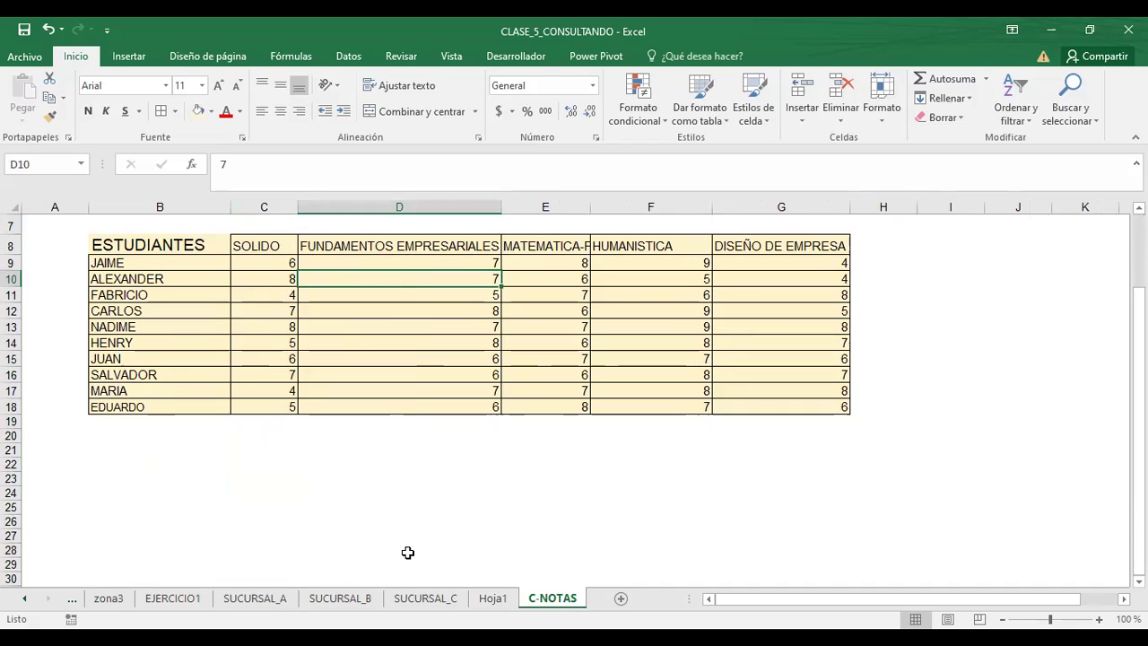
# - Insert blank sheet Hoja2 after C-NOTAS, then switch back through Hoja1 to C-NOTAS
pyautogui.click(620, 598)
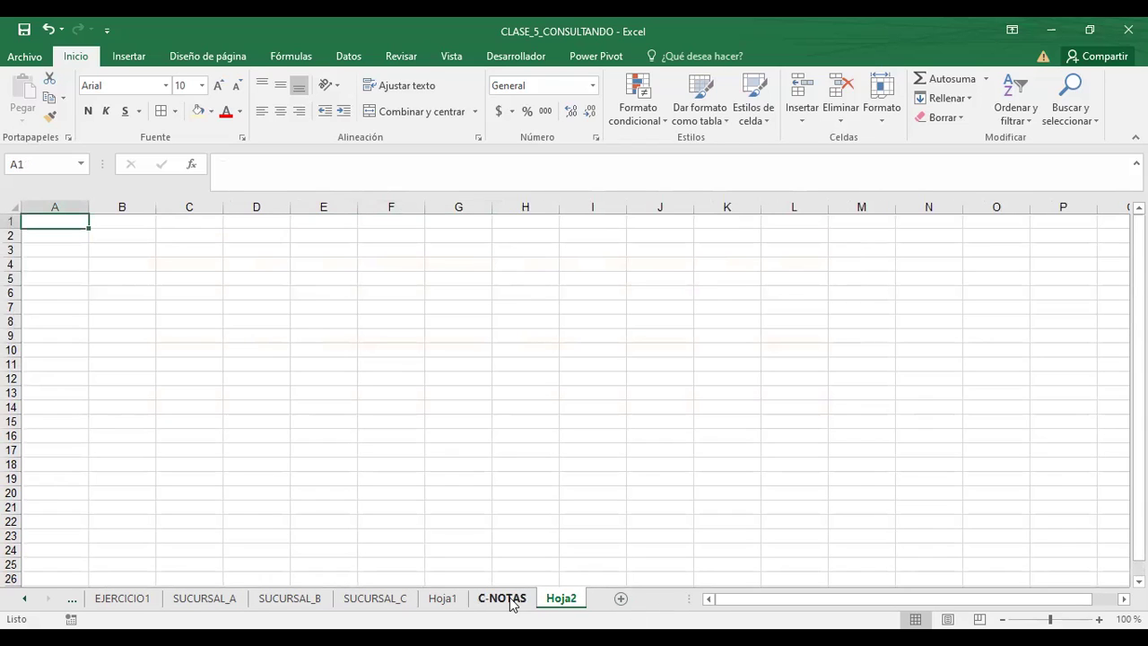
pyautogui.click(443, 603)
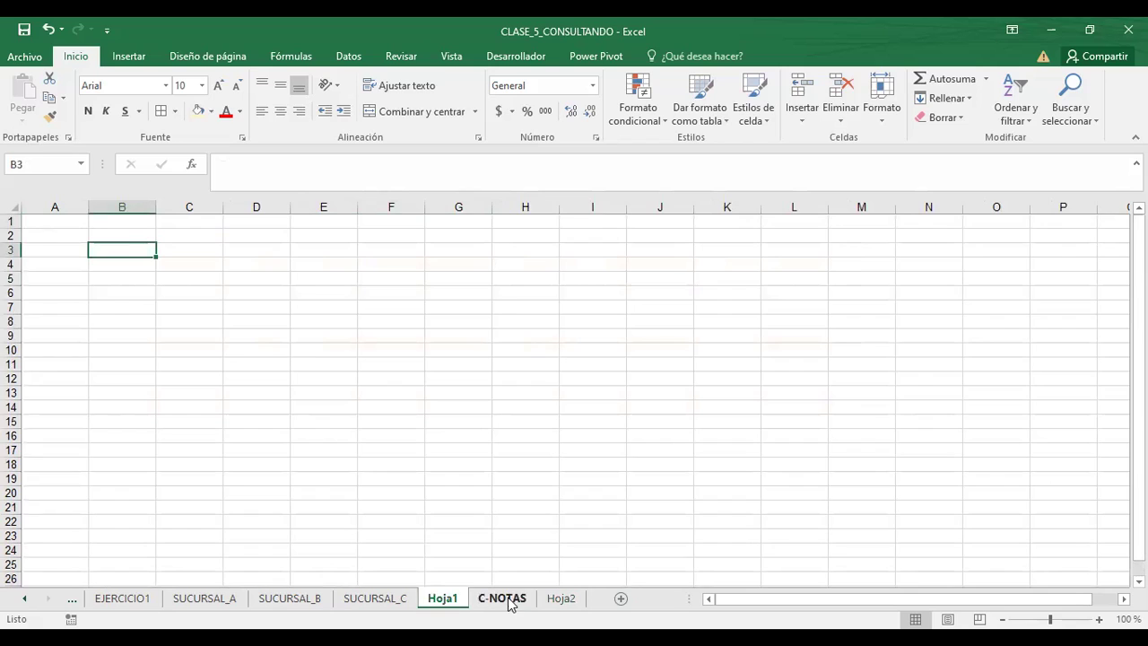
pyautogui.click(507, 601)
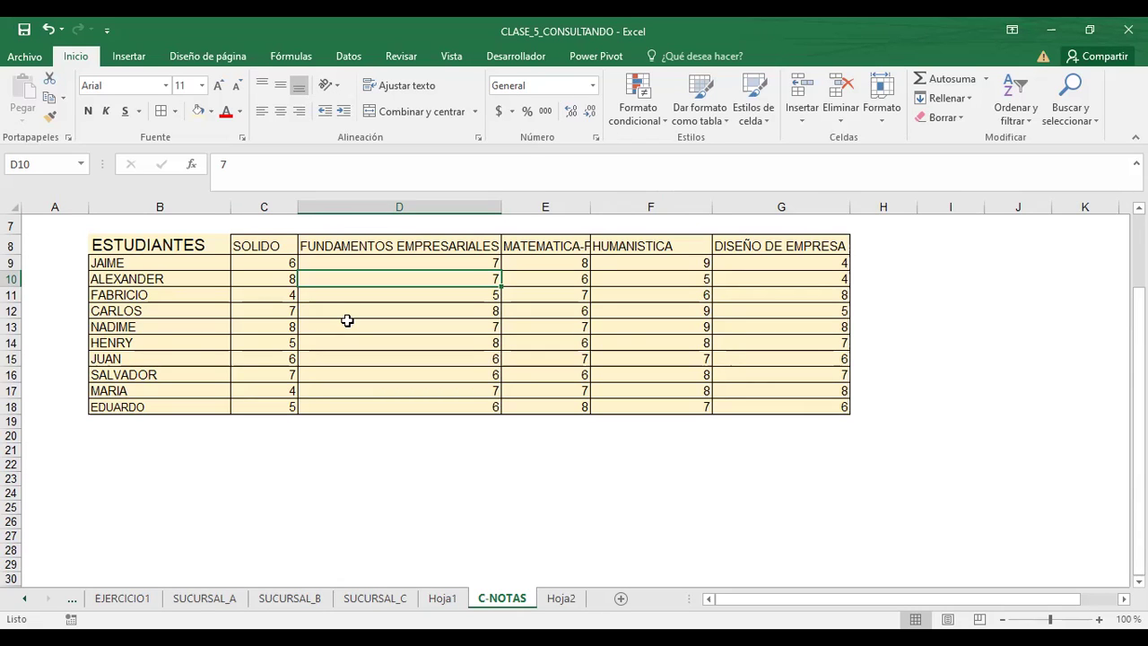
# - Duplicate C-NOTAS with Mover o copiar and Crear una copia, keeping the original before C-NOTAS (2)
pyautogui.rightClick(520, 603)
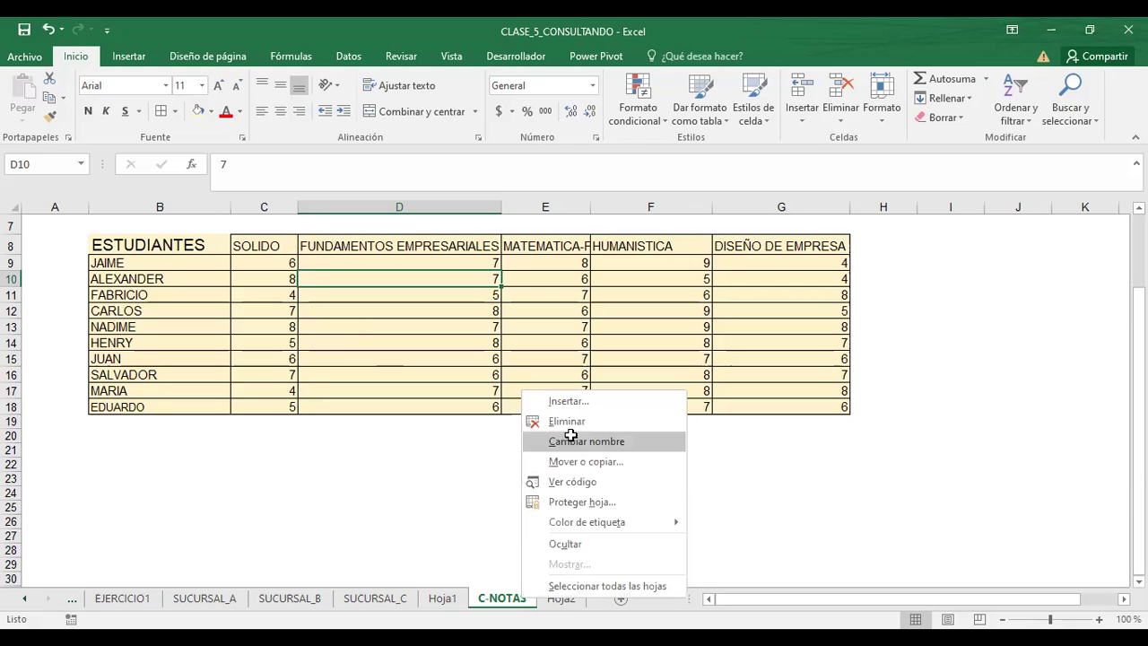
pyautogui.click(569, 440)
pyautogui.click(668, 538)
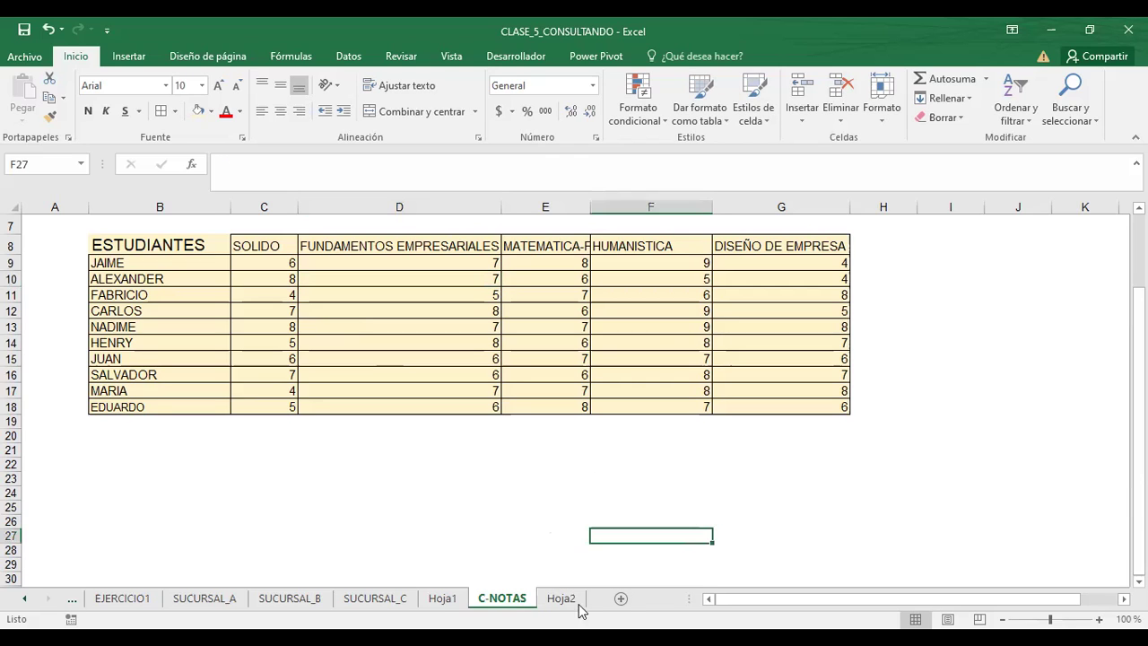
pyautogui.rightClick(512, 607)
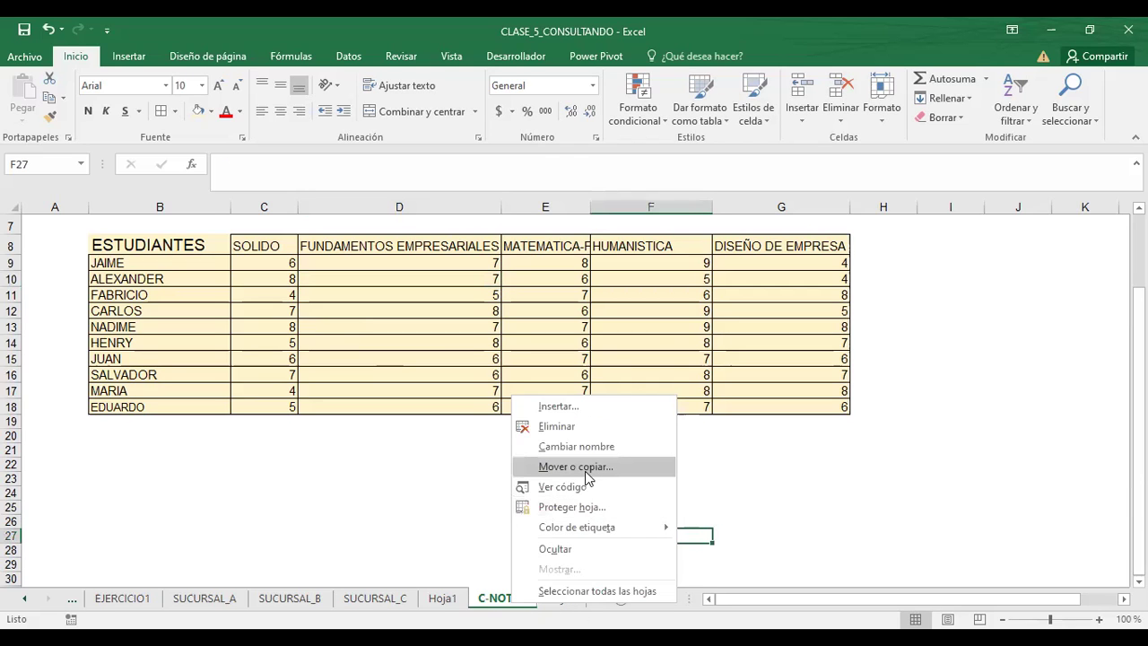
pyautogui.click(588, 469)
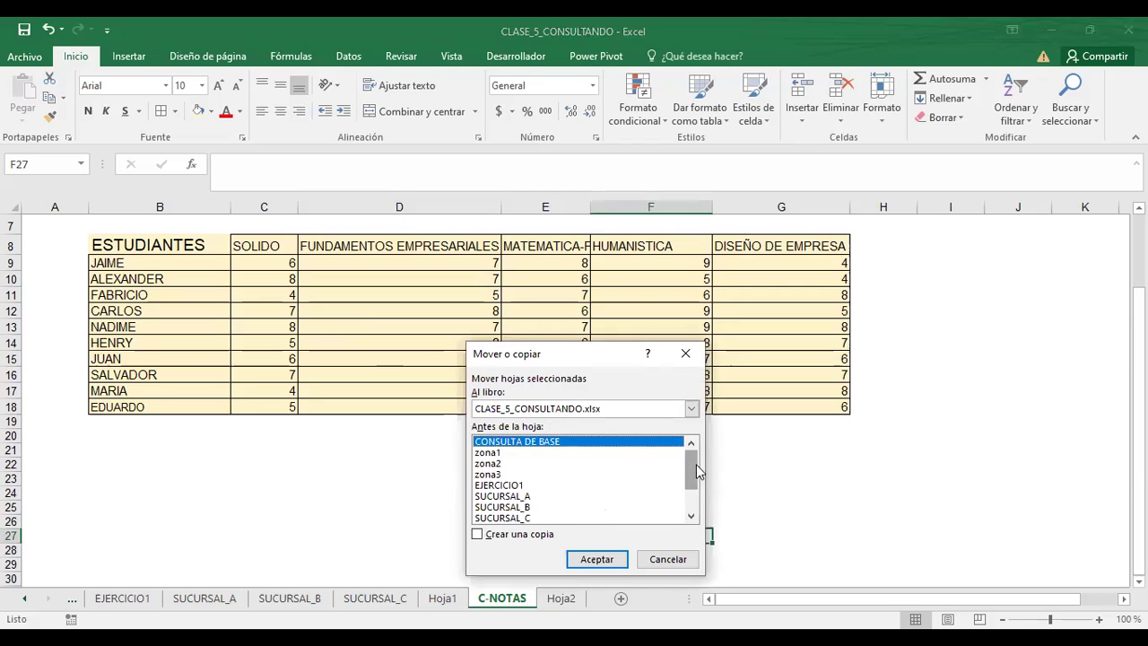
pyautogui.scroll(-2, 695, 465)
pyautogui.click(497, 496)
pyautogui.click(478, 534)
pyautogui.click(597, 559)
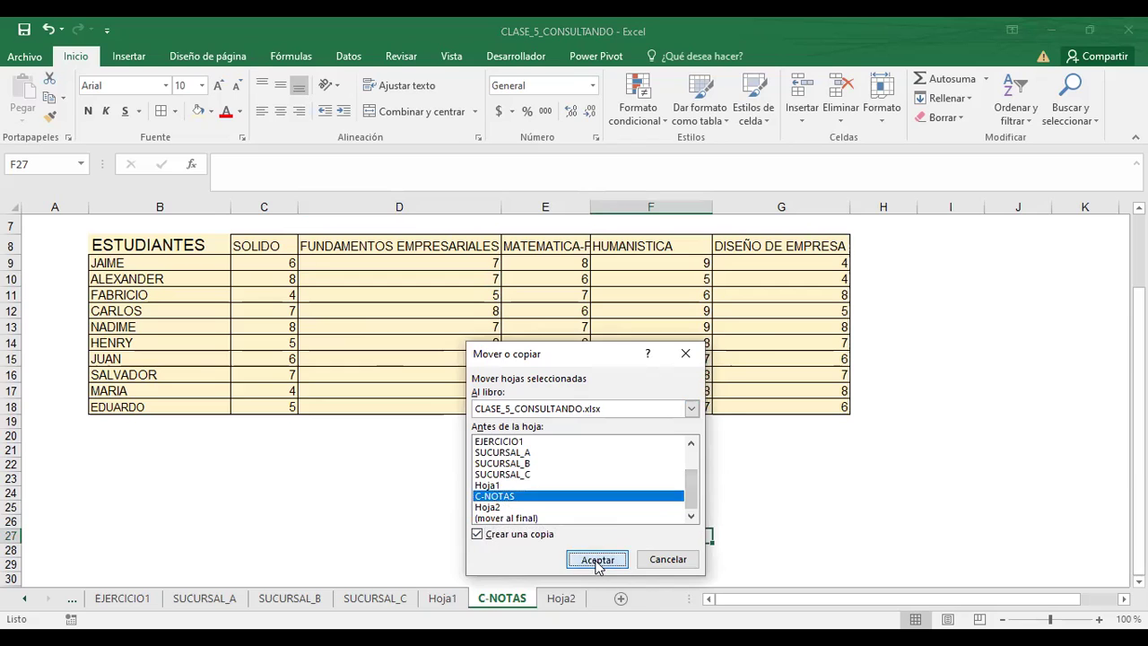
pyautogui.moveTo(581, 599); pyautogui.dragTo(531, 603)
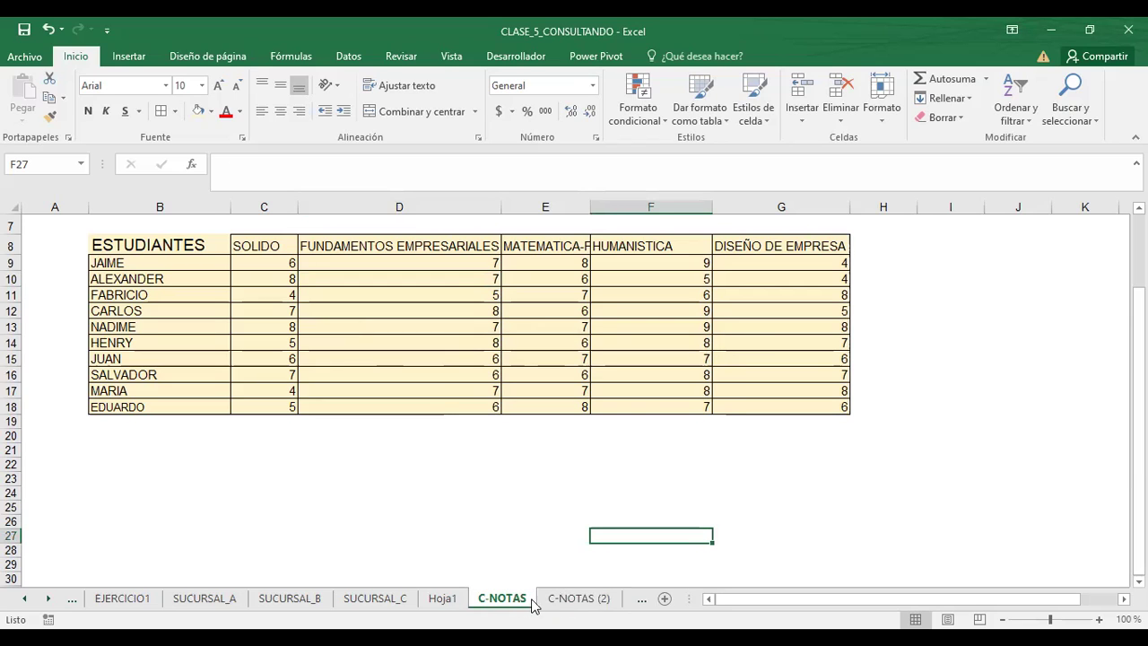
# - Rename the sheet tab 'C-NOTAS (2)' to 'C-NOTAS2'
pyautogui.rightClick(569, 598)
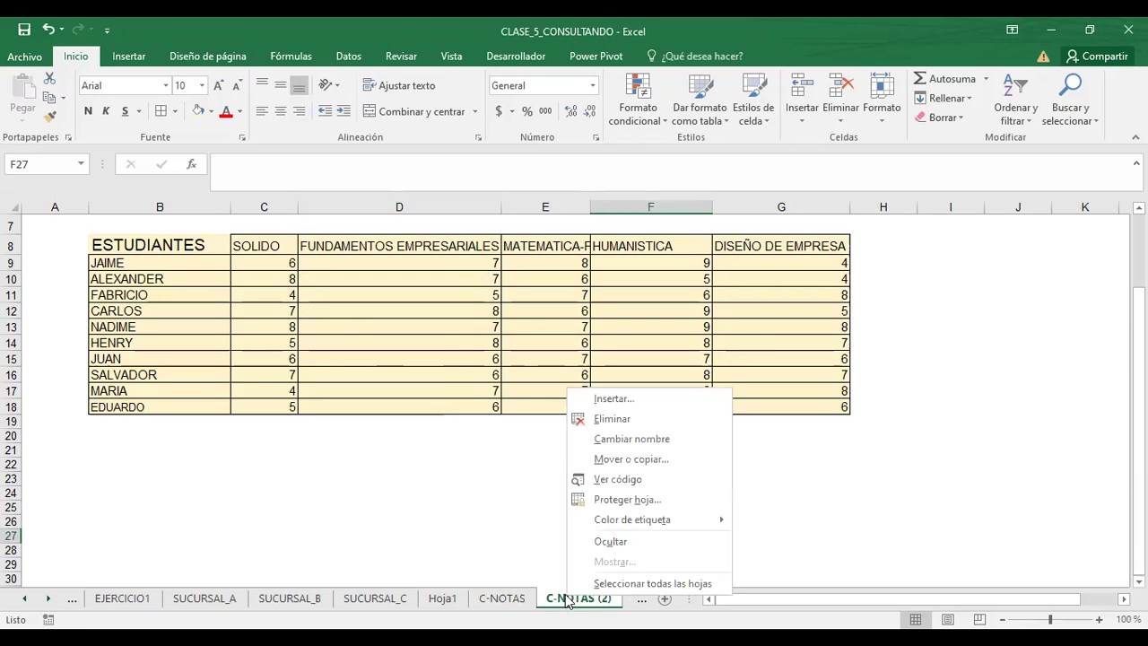
pyautogui.click(660, 439)
pyautogui.press('End')
pyautogui.press('BackSpace')
pyautogui.press('BackSpace')
pyautogui.press('BackSpace')
pyautogui.press('BackSpace')
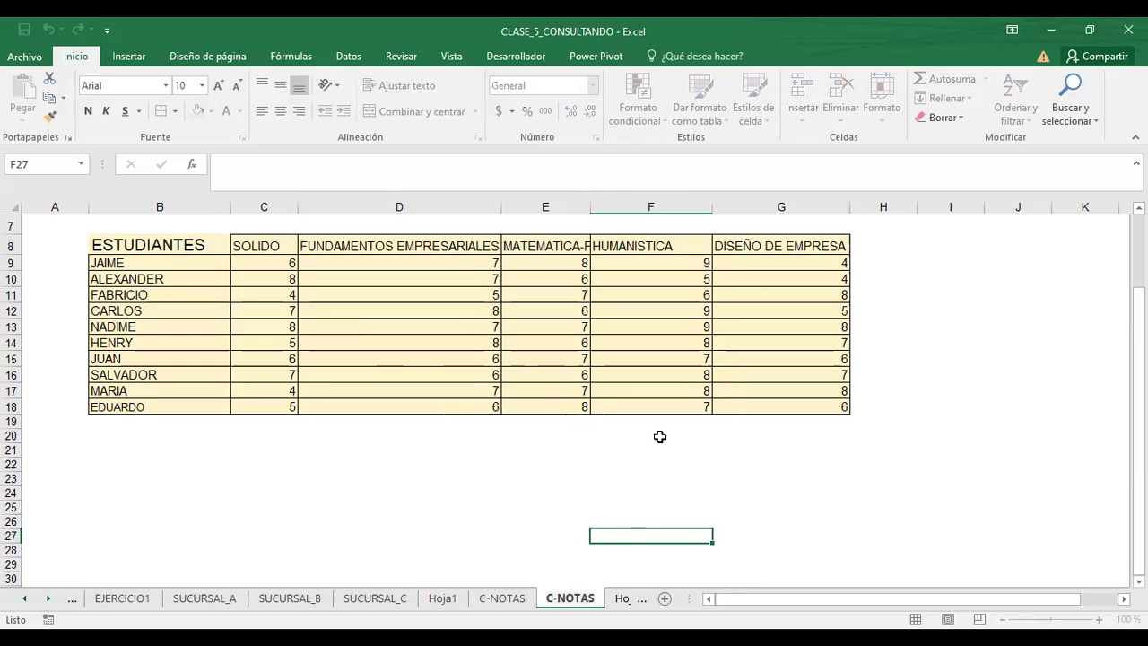
pyautogui.write('2')
pyautogui.press('Return')
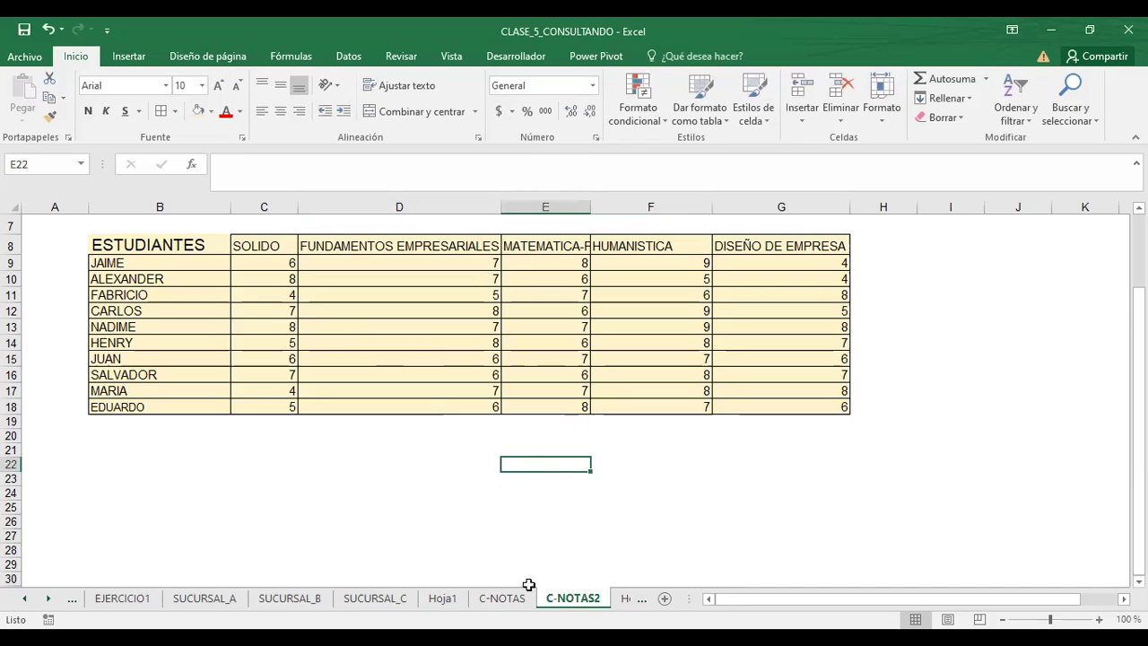
# - Flip between the C-NOTAS and C-NOTAS2 sheets to confirm they hold the same grades table
pyautogui.click(502, 598)
pyautogui.click(558, 598)
pyautogui.click(527, 598)
pyautogui.click(584, 598)
pyautogui.click(506, 598)
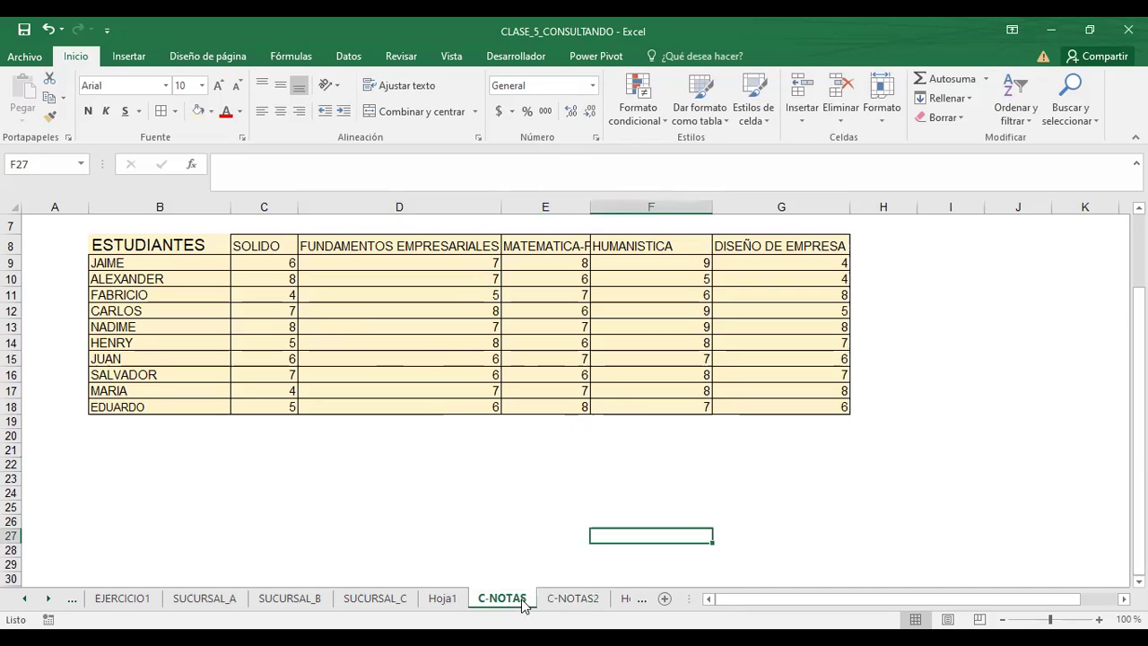
pyautogui.click(583, 585)
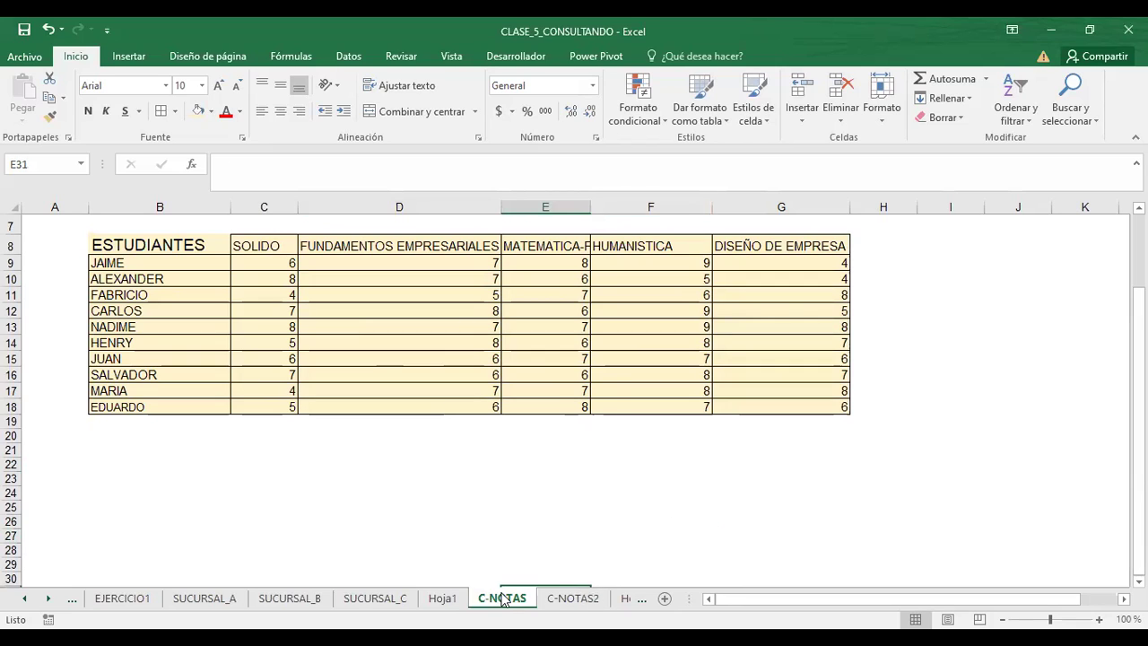
pyautogui.click(581, 602)
pyautogui.click(505, 601)
pyautogui.click(576, 603)
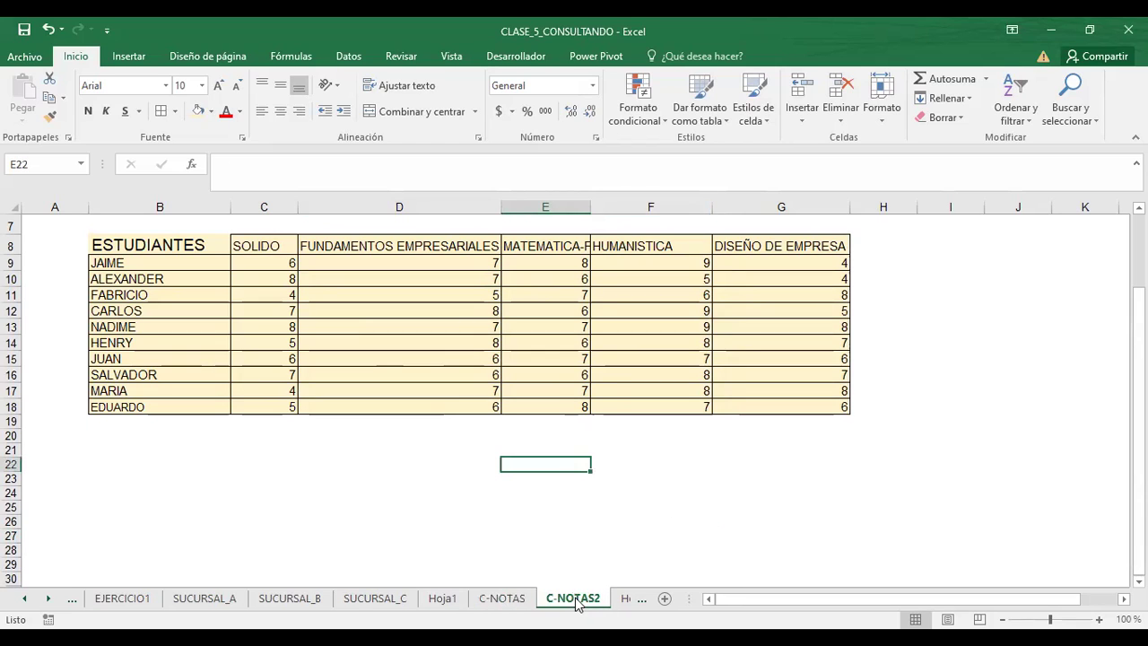
pyautogui.click(516, 609)
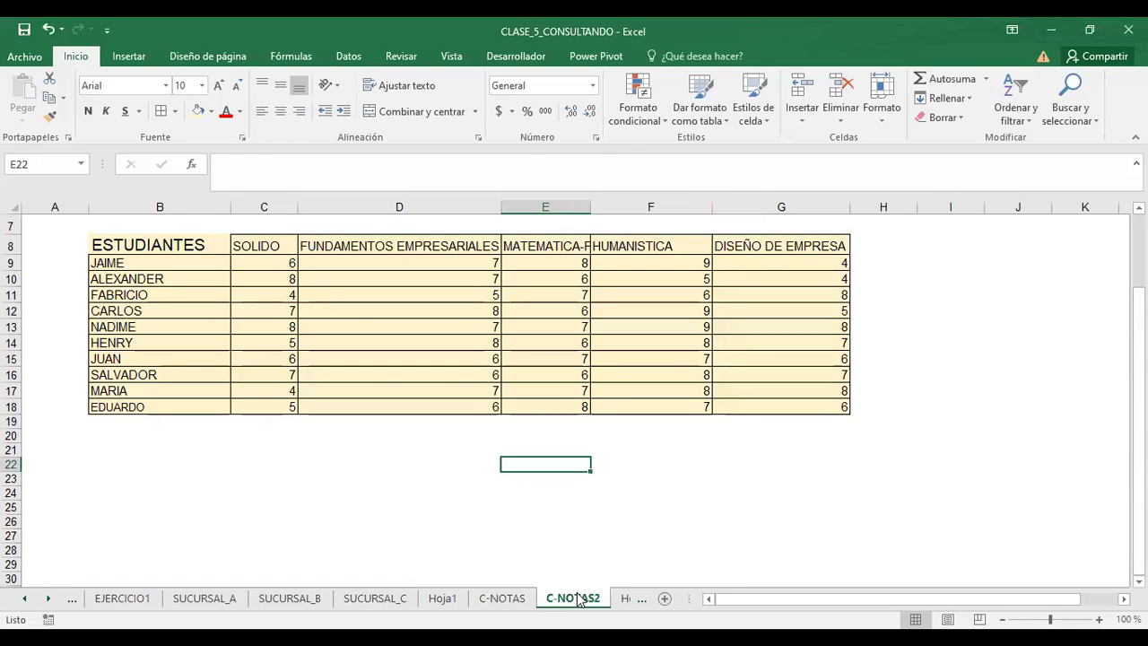
pyautogui.click(528, 598)
pyautogui.click(595, 598)
pyautogui.click(510, 598)
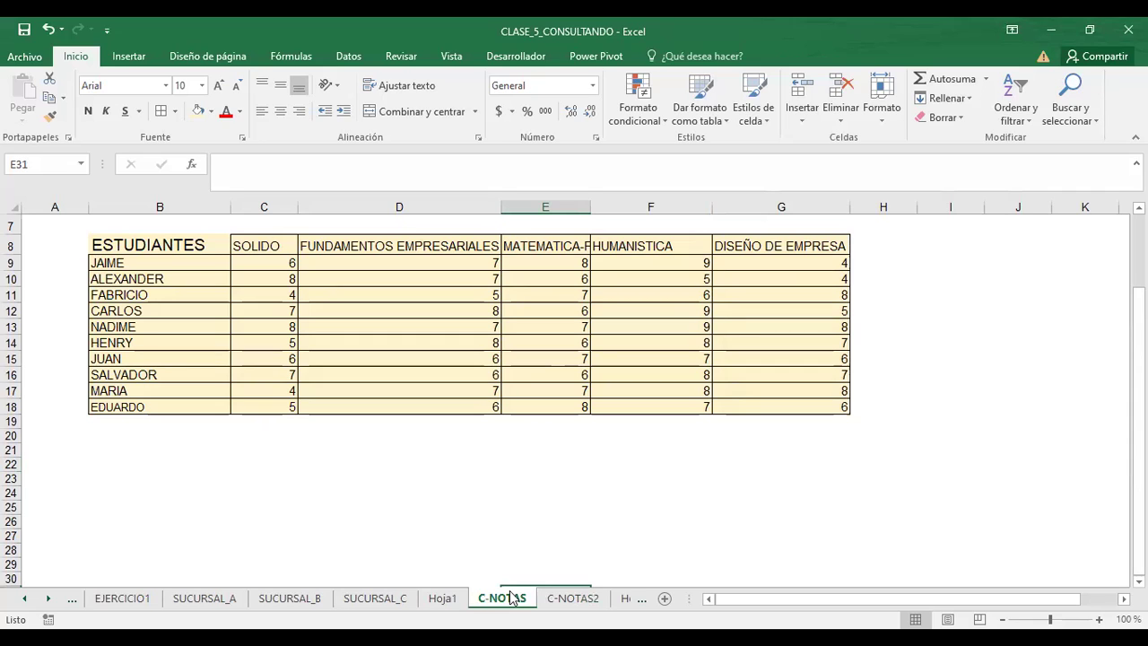
pyautogui.click(453, 520)
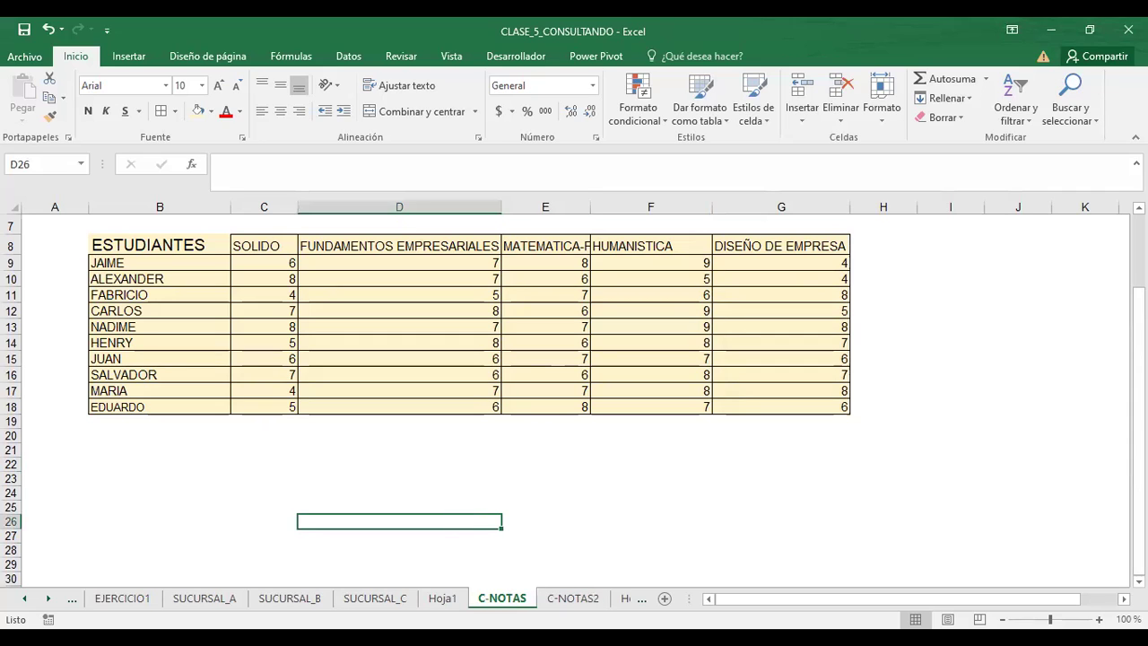
pyautogui.click(581, 597)
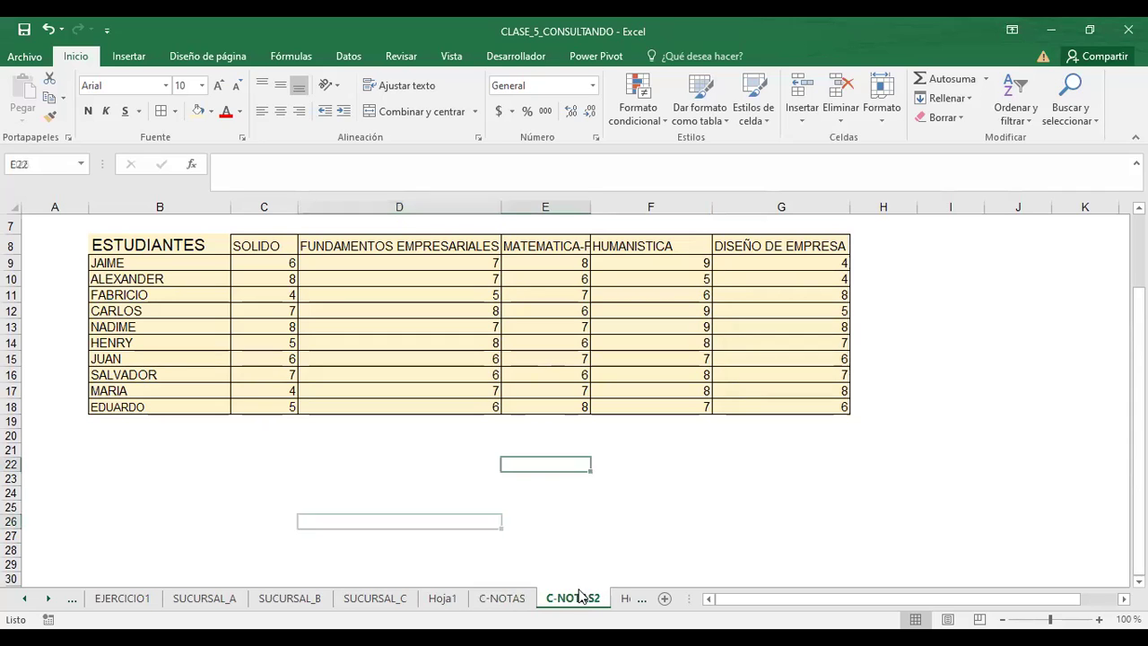
pyautogui.click(504, 600)
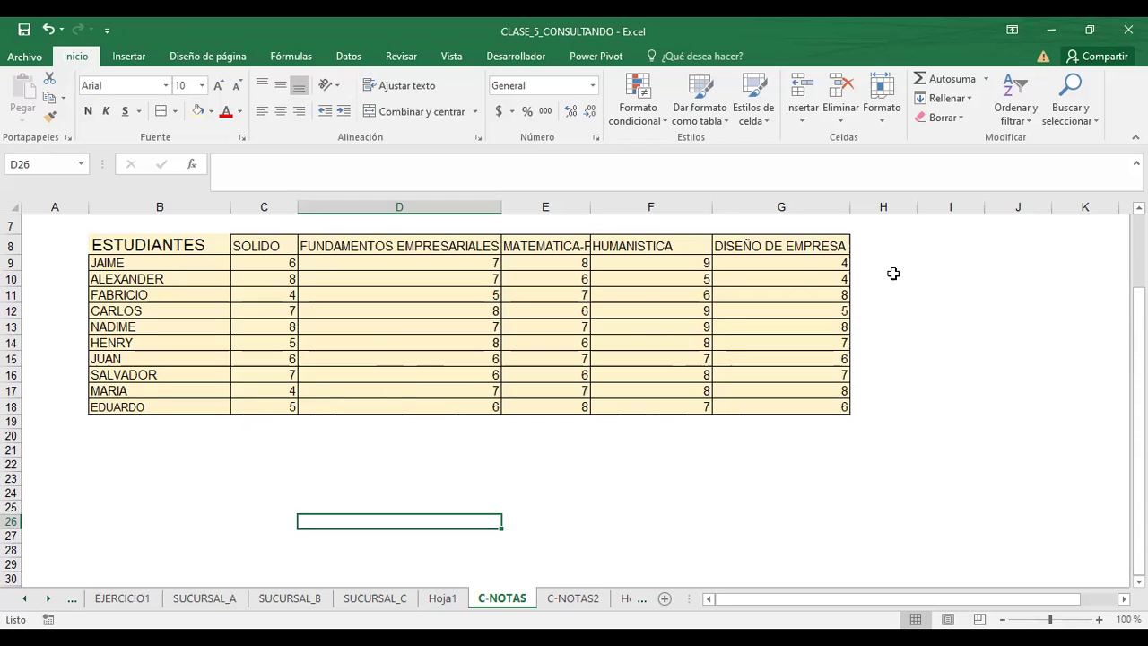
# - Enter the heading PROMEDIO in H8, undoing an accidental fill down to H18
pyautogui.click(866, 243)
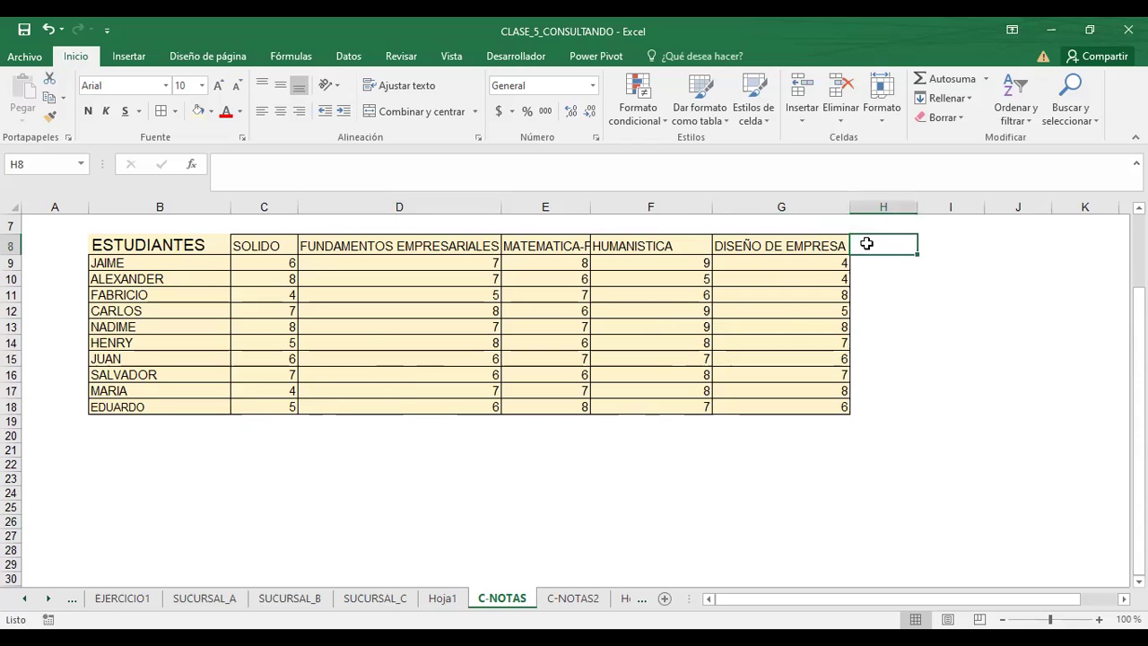
pyautogui.write('PROMEDIO')
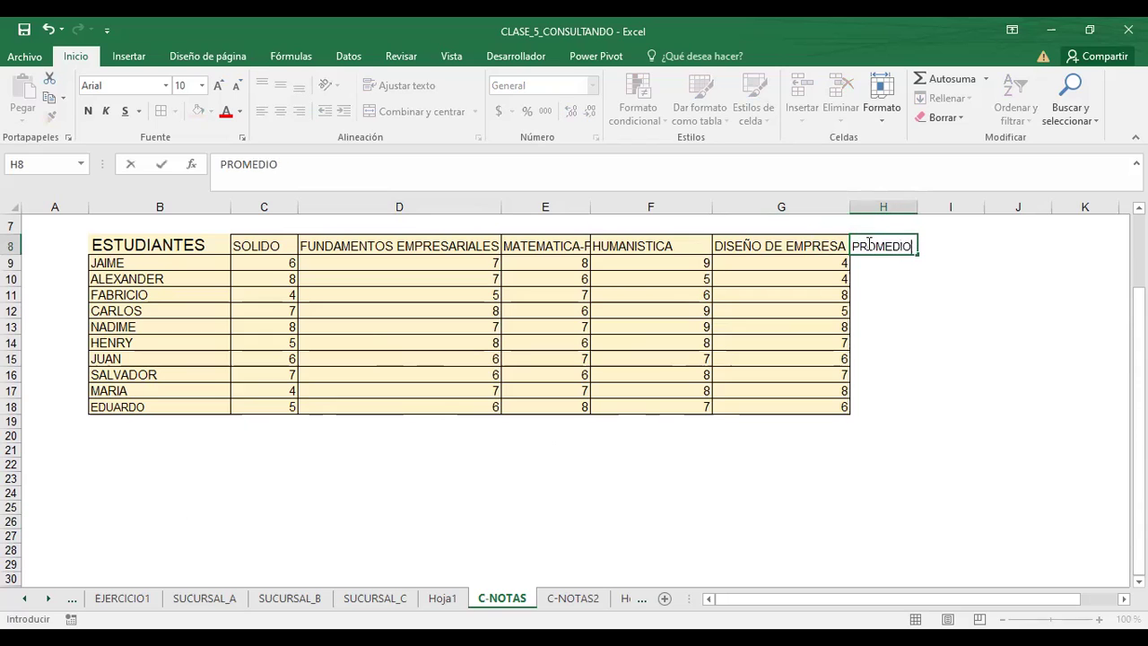
pyautogui.press('Return')
pyautogui.click(867, 243)
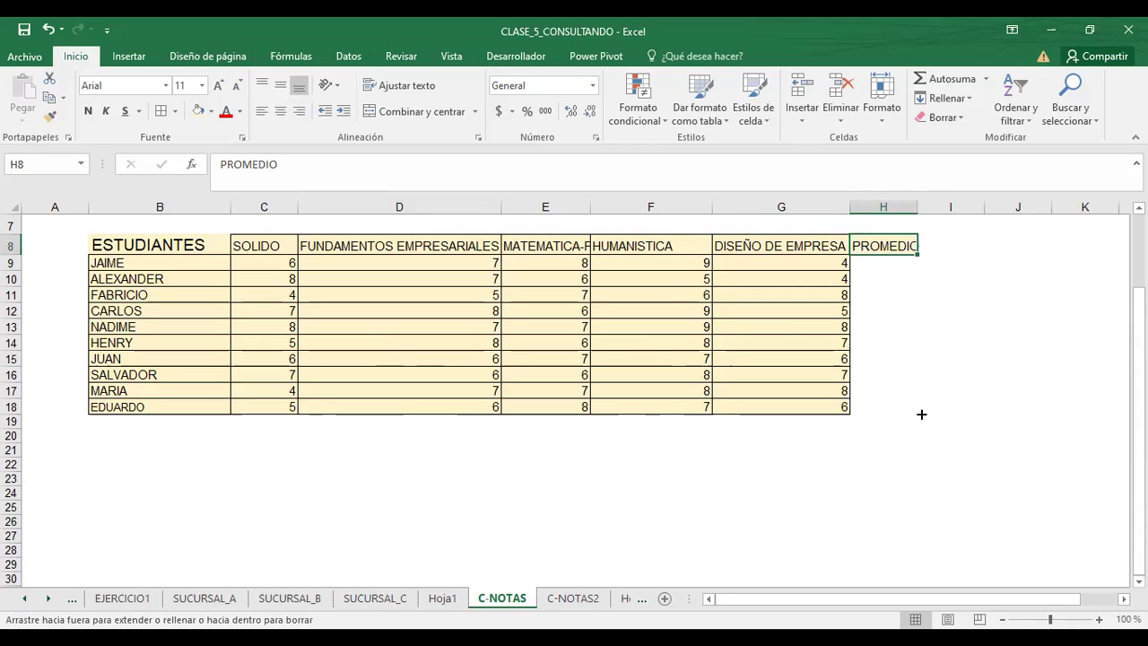
pyautogui.moveTo(912, 303); pyautogui.dragTo(919, 413)
pyautogui.click(884, 464)
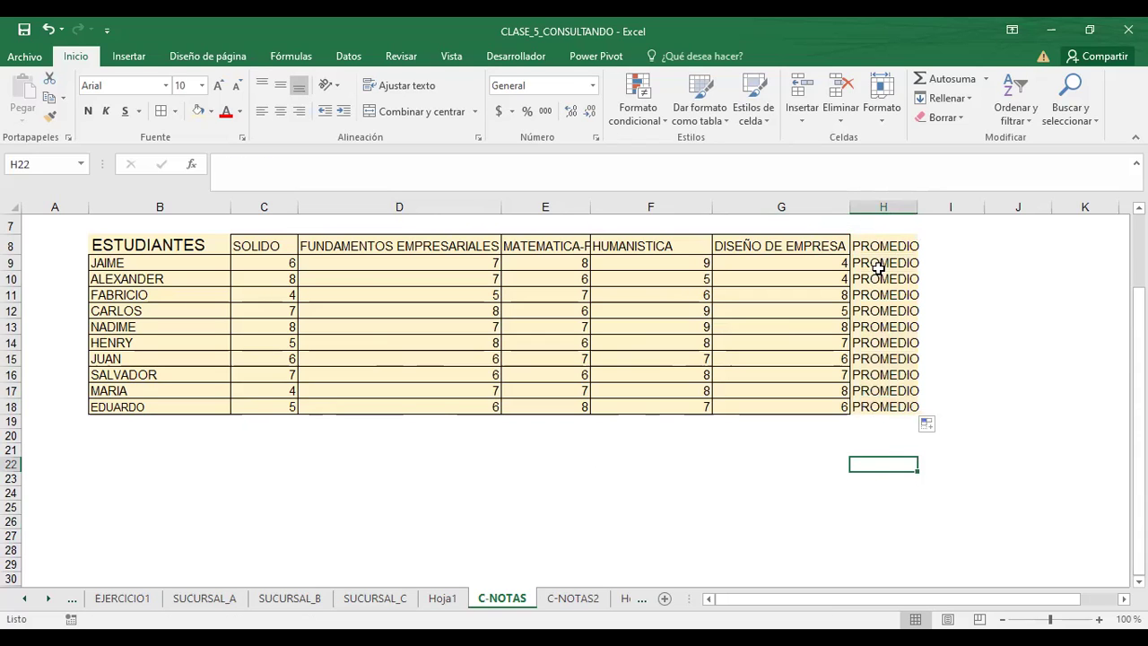
pyautogui.click(48, 28)
# - Apply All Borders to the PROMEDIO column range H8:H18
pyautogui.click(897, 296)
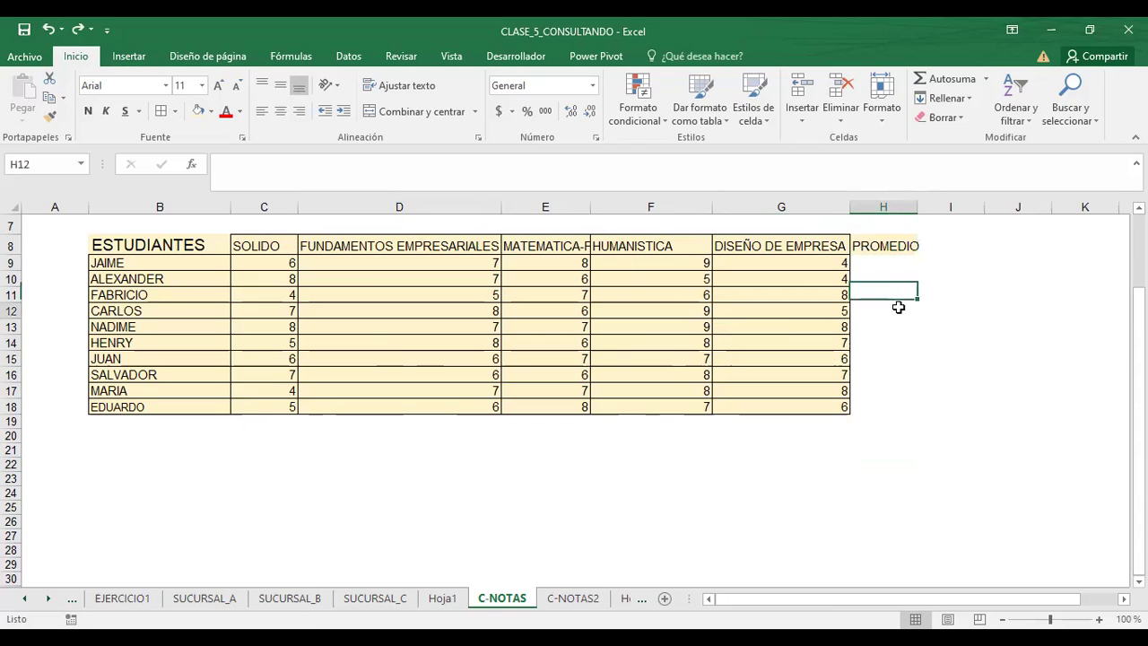
pyautogui.moveTo(883, 262); pyautogui.dragTo(884, 405)
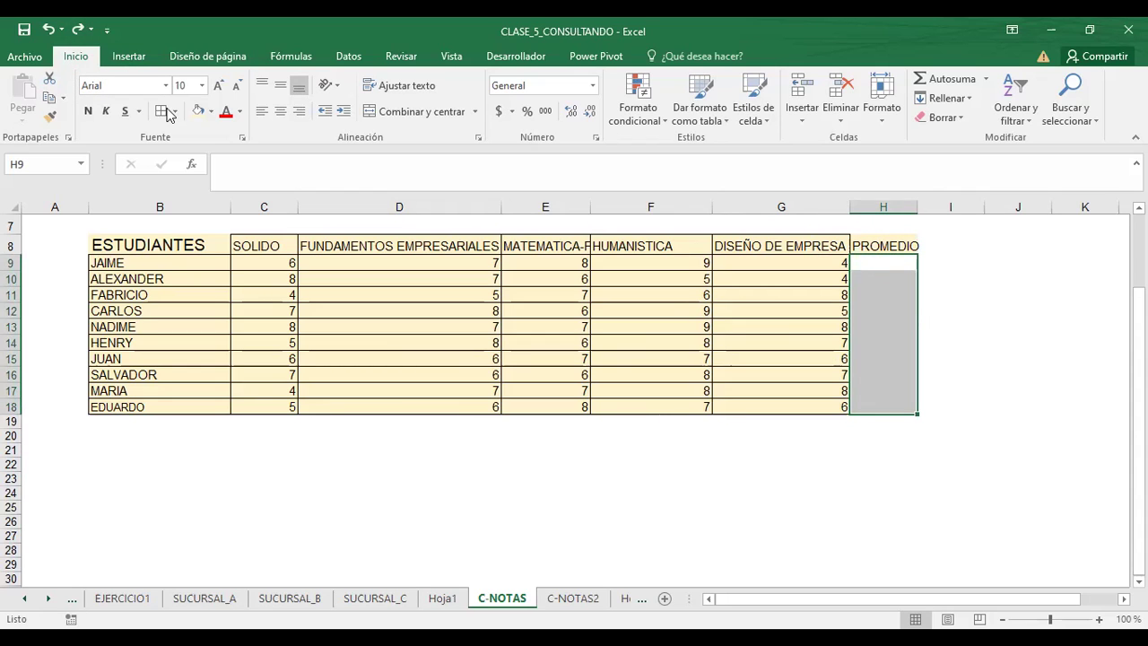
pyautogui.click(690, 489)
pyautogui.click(899, 240)
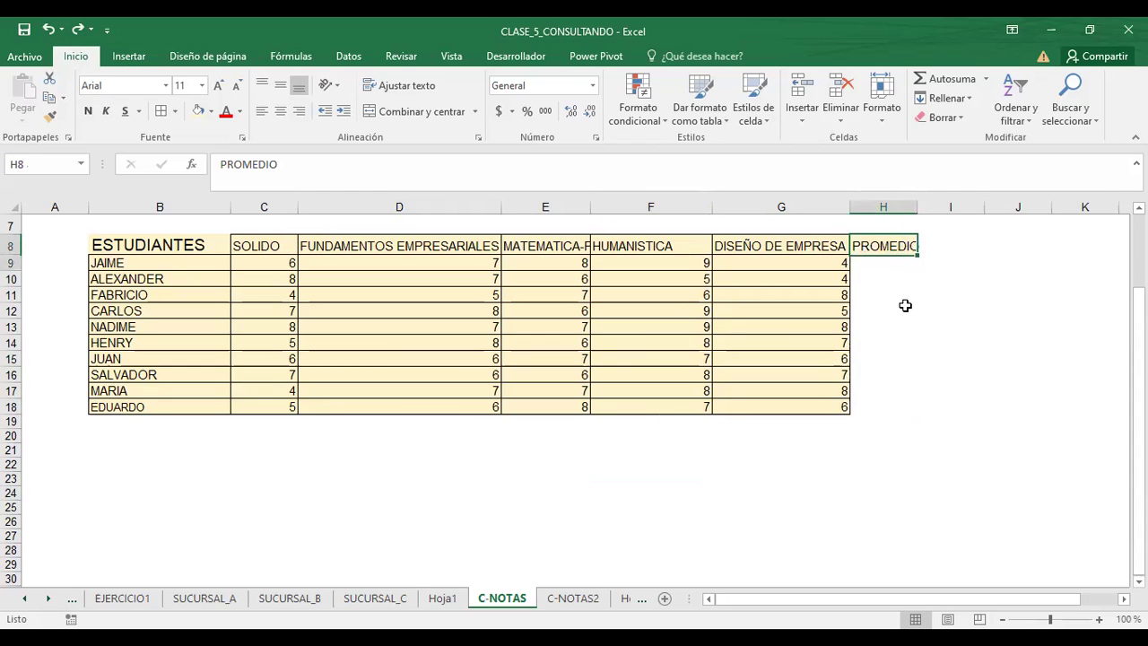
pyautogui.moveTo(899, 244); pyautogui.dragTo(912, 409)
pyautogui.click(161, 111)
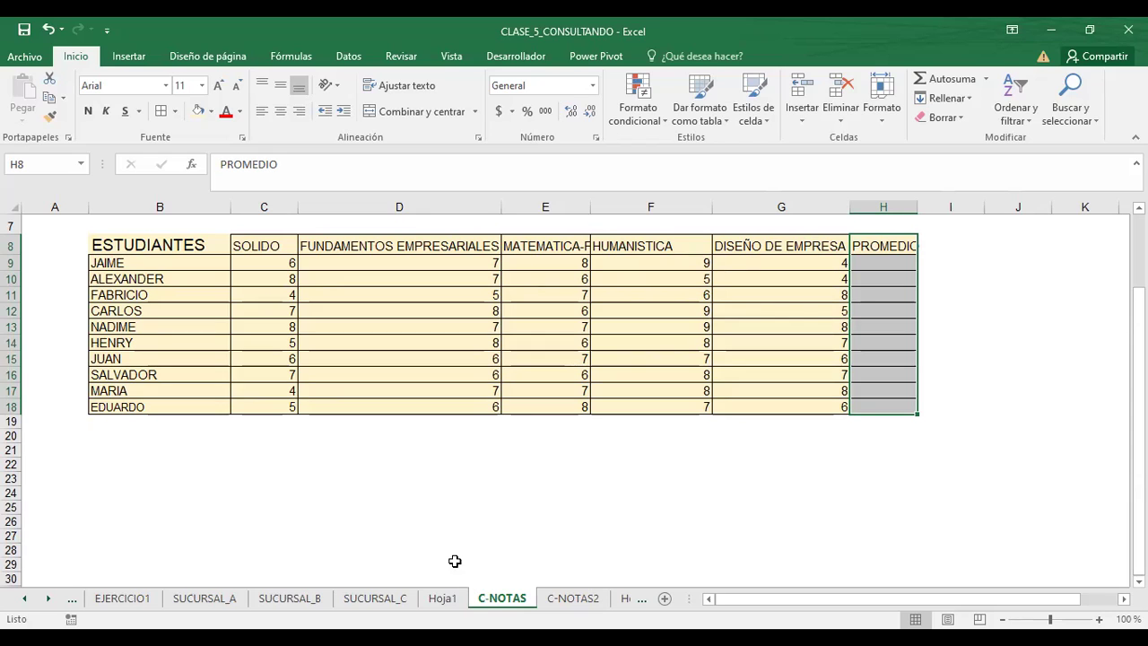
pyautogui.click(134, 420)
pyautogui.click(280, 420)
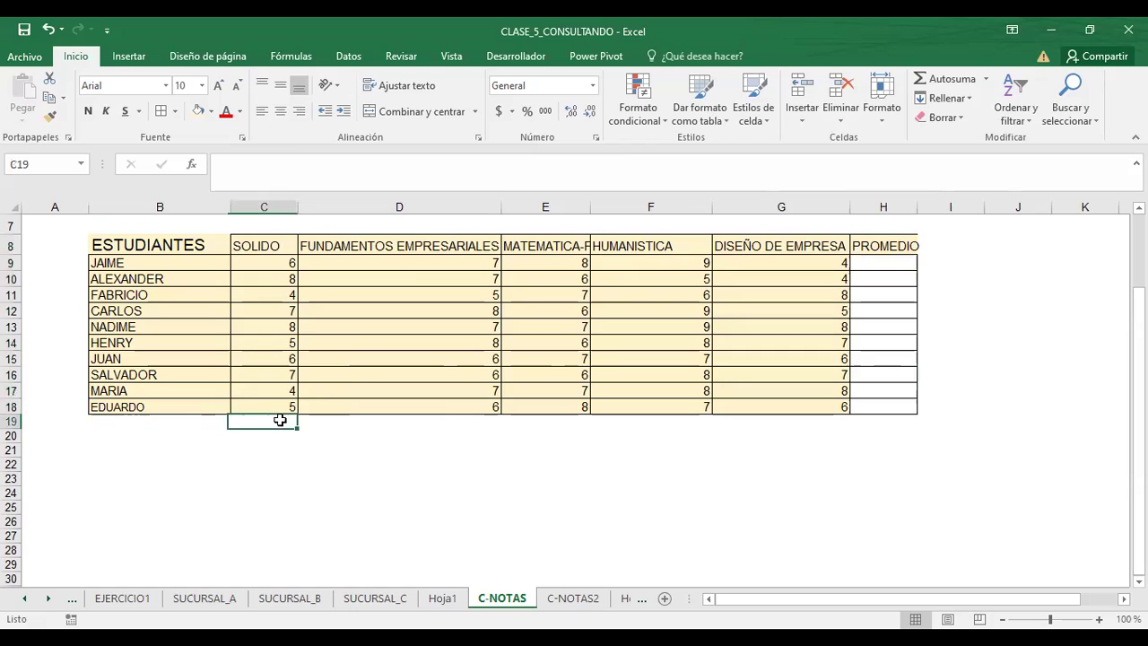
pyautogui.click(345, 420)
pyautogui.click(545, 419)
pyautogui.click(644, 422)
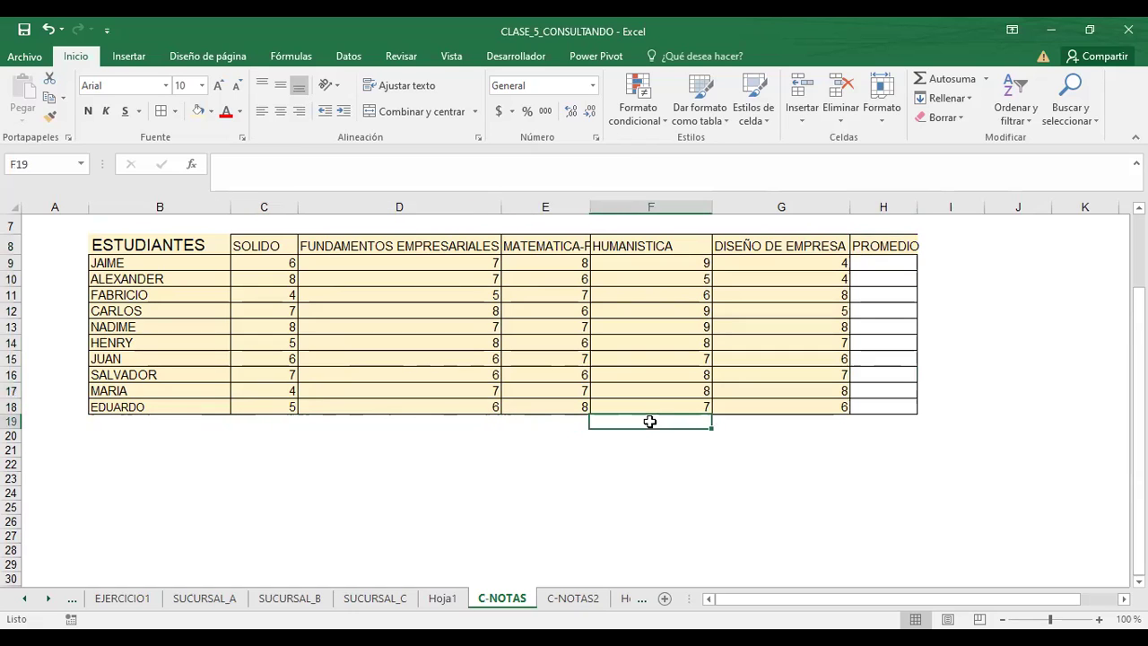
pyautogui.click(780, 423)
pyautogui.click(879, 422)
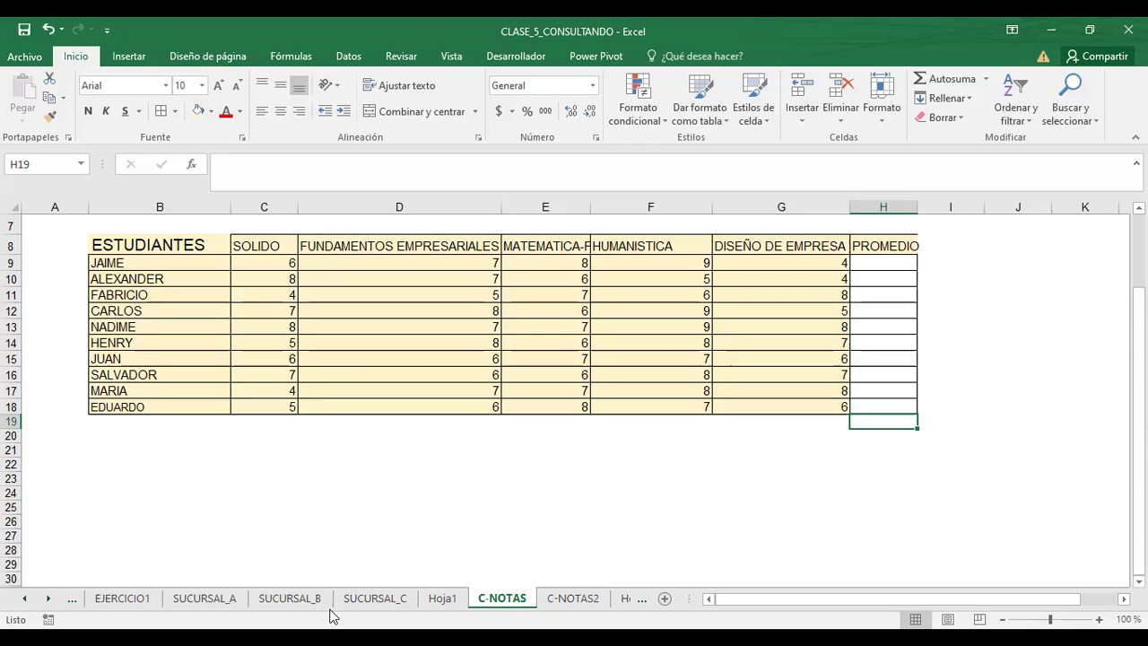
pyautogui.click(129, 425)
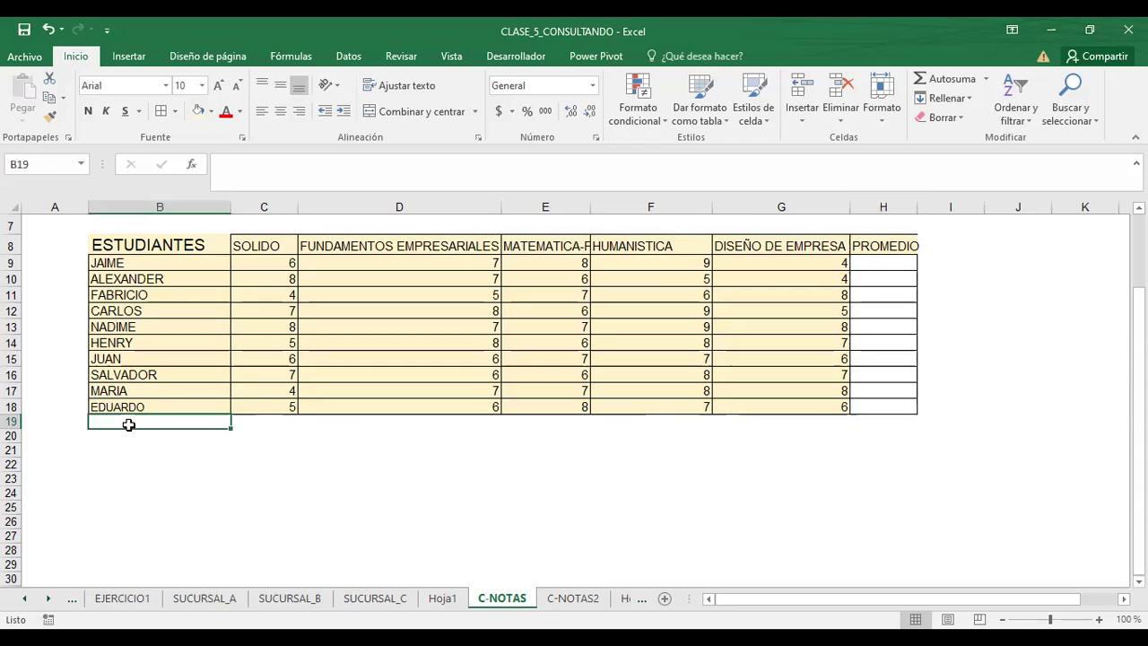
pyautogui.moveTo(129, 425); pyautogui.dragTo(874, 419)
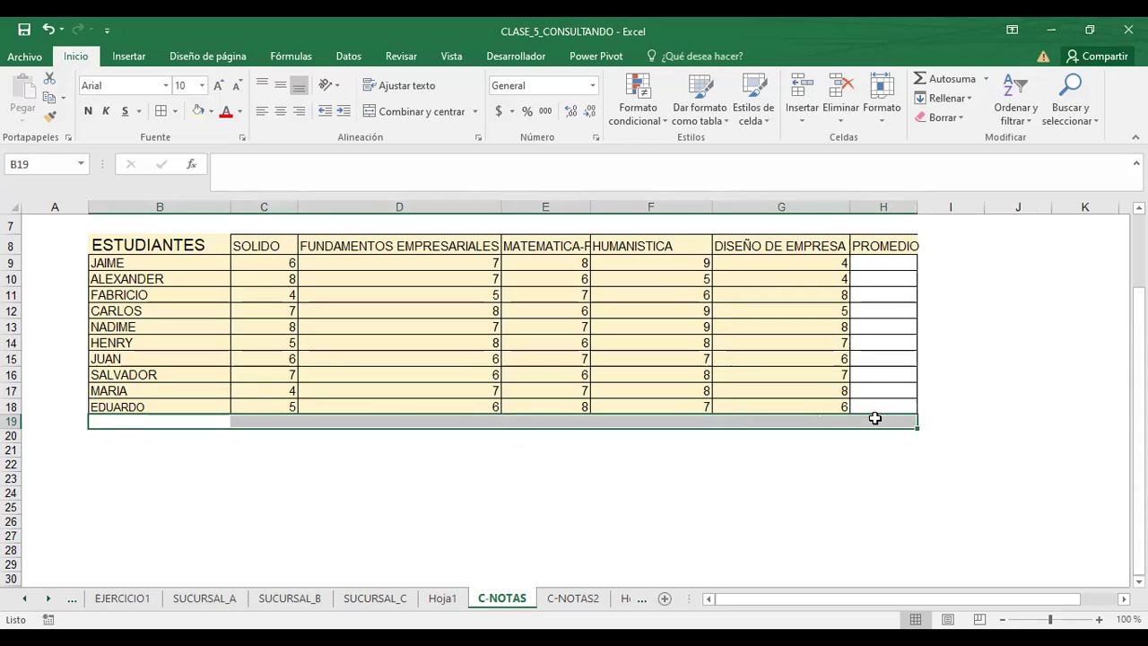
pyautogui.click(195, 479)
pyautogui.moveTo(95, 416); pyautogui.dragTo(884, 440)
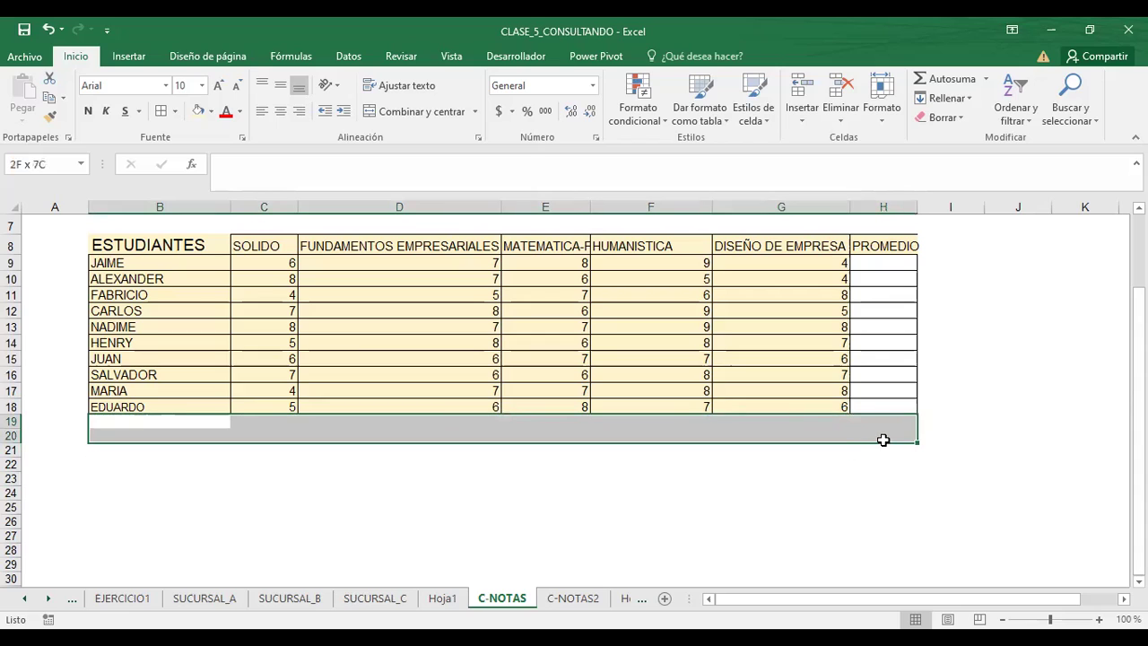
pyautogui.click(758, 494)
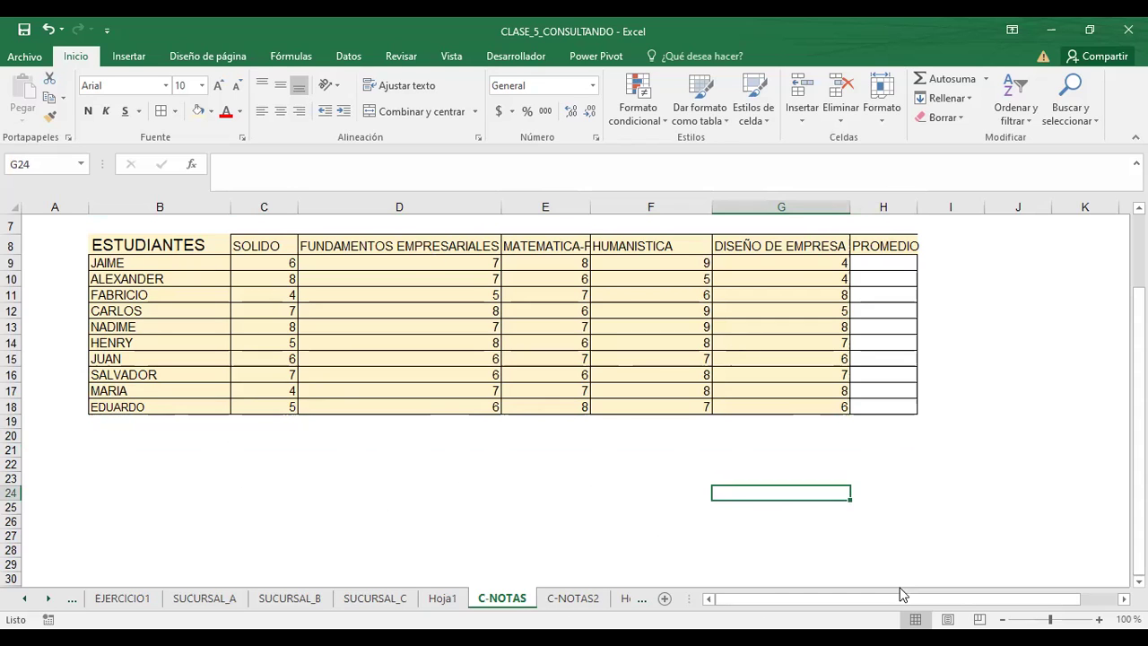
pyautogui.moveTo(879, 599)
pyautogui.mouseDown()
pyautogui.moveTo(894, 614)
pyautogui.moveTo(969, 588)
pyautogui.mouseUp()
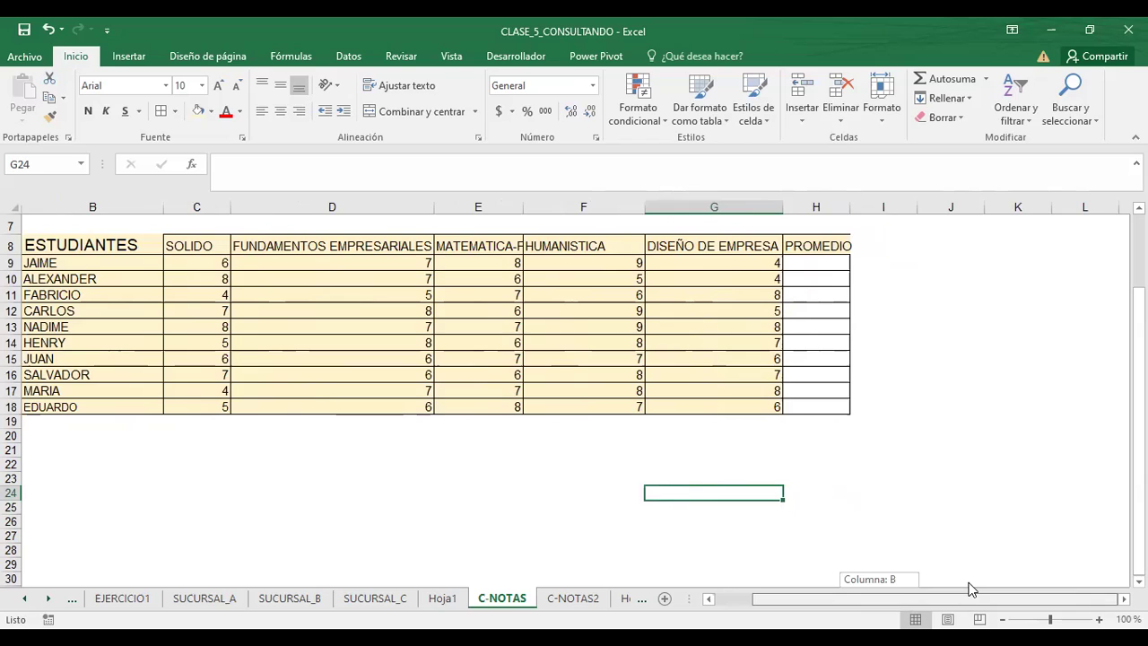
pyautogui.click(316, 462)
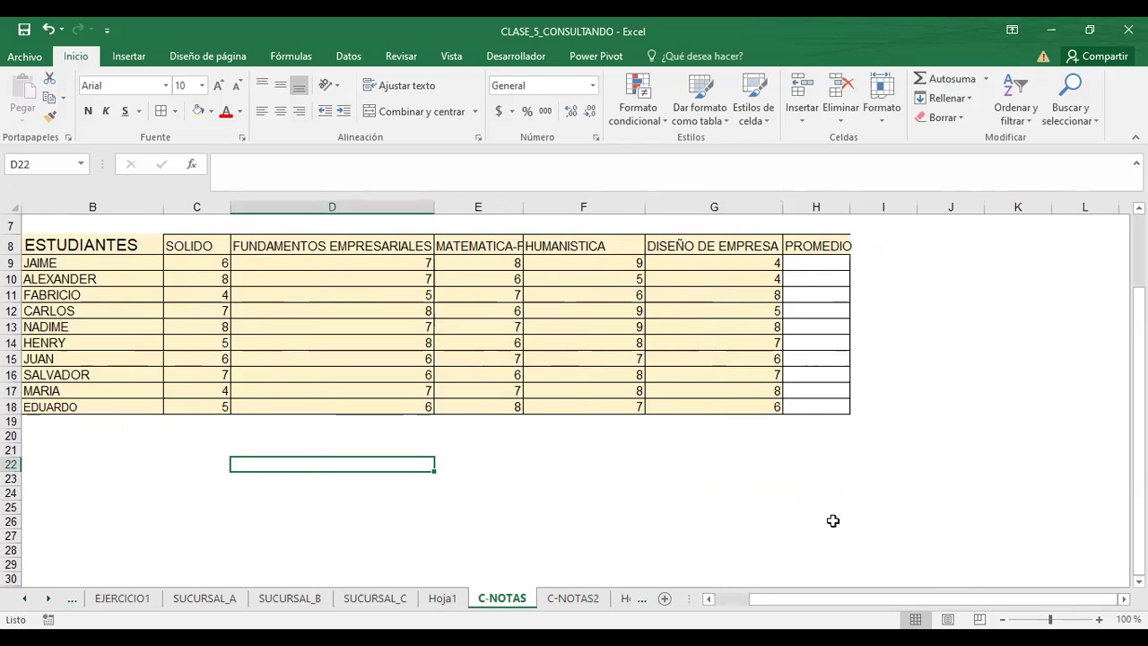
pyautogui.click(731, 506)
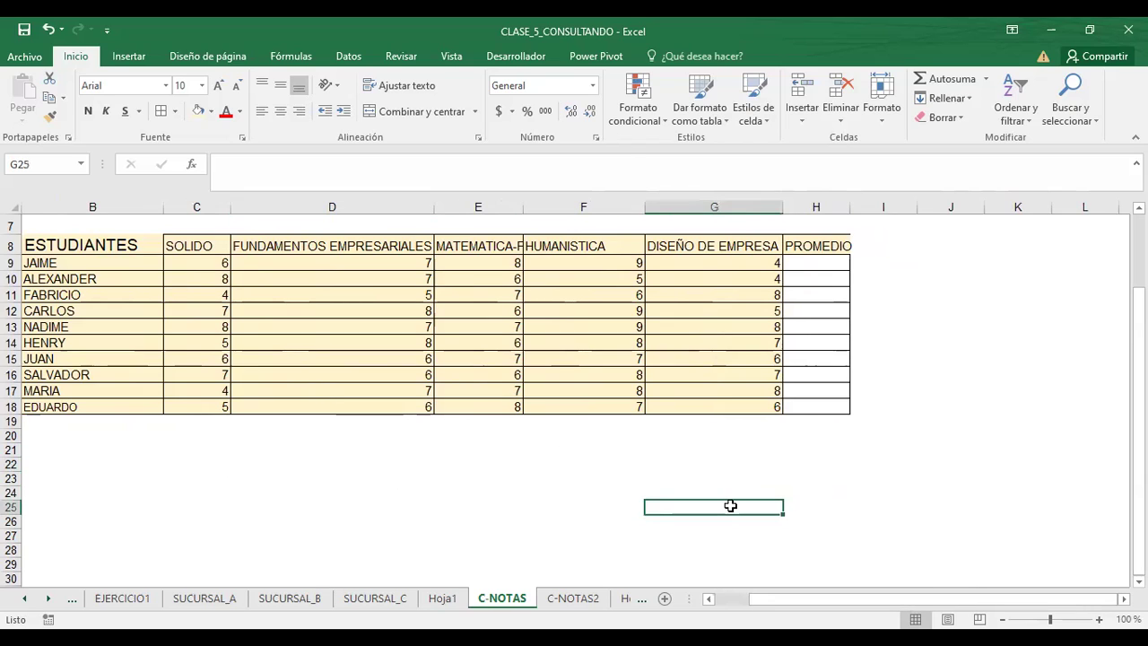
pyautogui.click(554, 599)
pyautogui.click(499, 599)
pyautogui.click(554, 599)
pyautogui.click(499, 599)
pyautogui.click(552, 598)
pyautogui.click(512, 599)
pyautogui.click(554, 598)
pyautogui.click(502, 599)
pyautogui.click(581, 599)
pyautogui.click(502, 600)
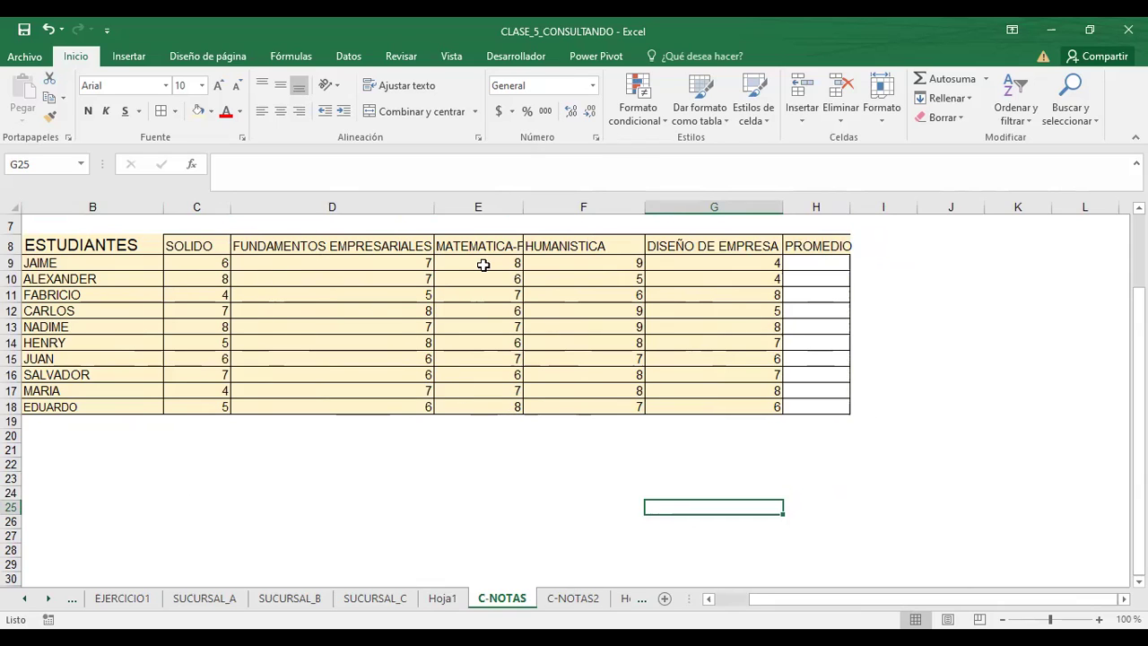
pyautogui.click(572, 598)
pyautogui.click(504, 598)
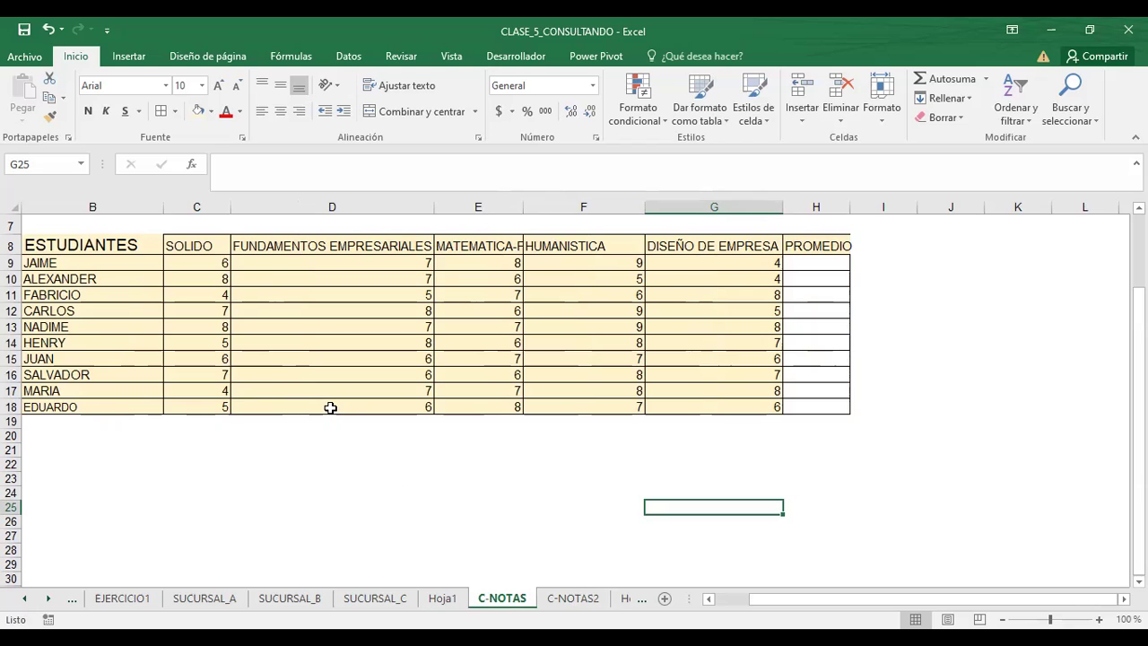
pyautogui.click(587, 601)
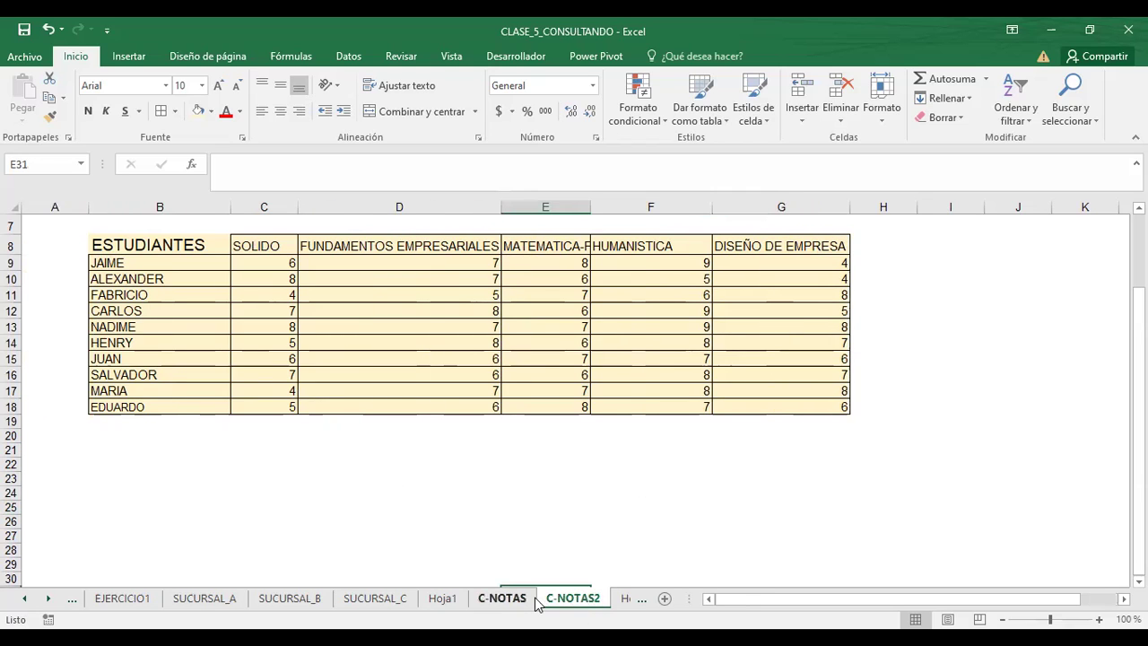
pyautogui.click(504, 598)
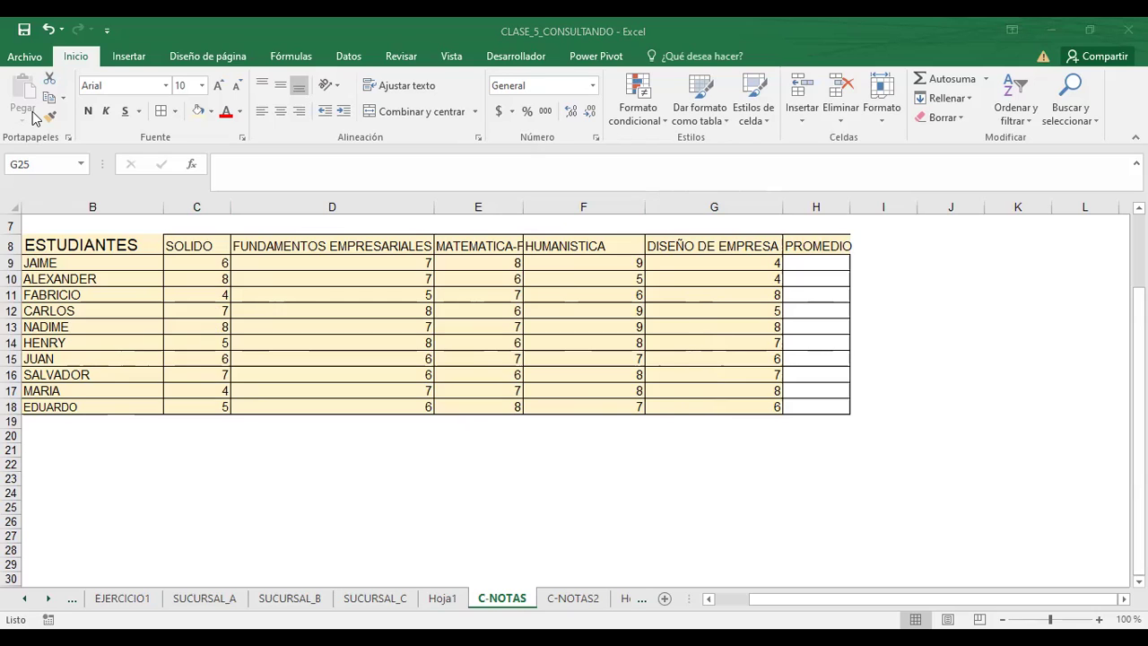
# - Look over the Hoja1 and EJERCICIO1 sheets to review the exercise
pyautogui.click(445, 598)
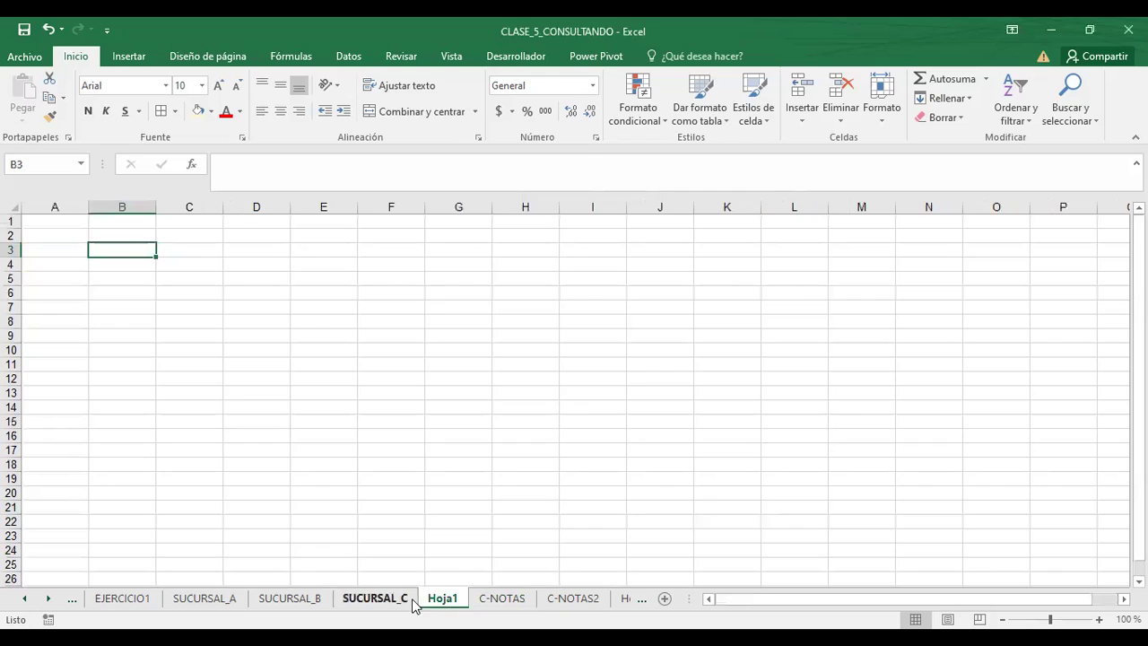
pyautogui.click(507, 602)
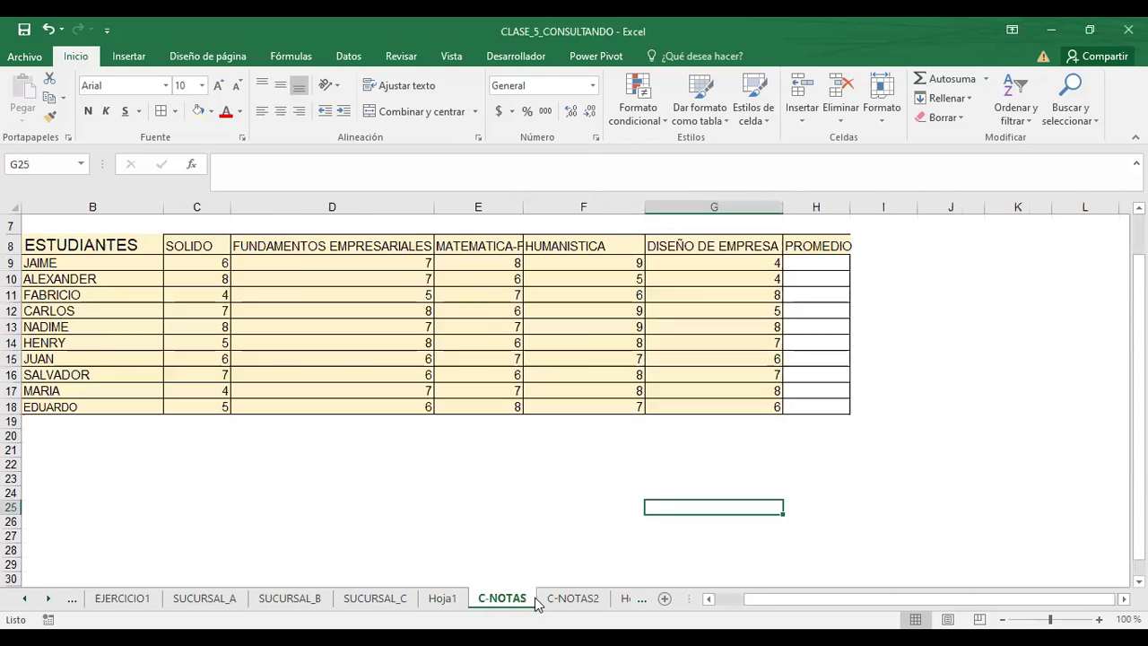
pyautogui.click(555, 601)
pyautogui.click(443, 600)
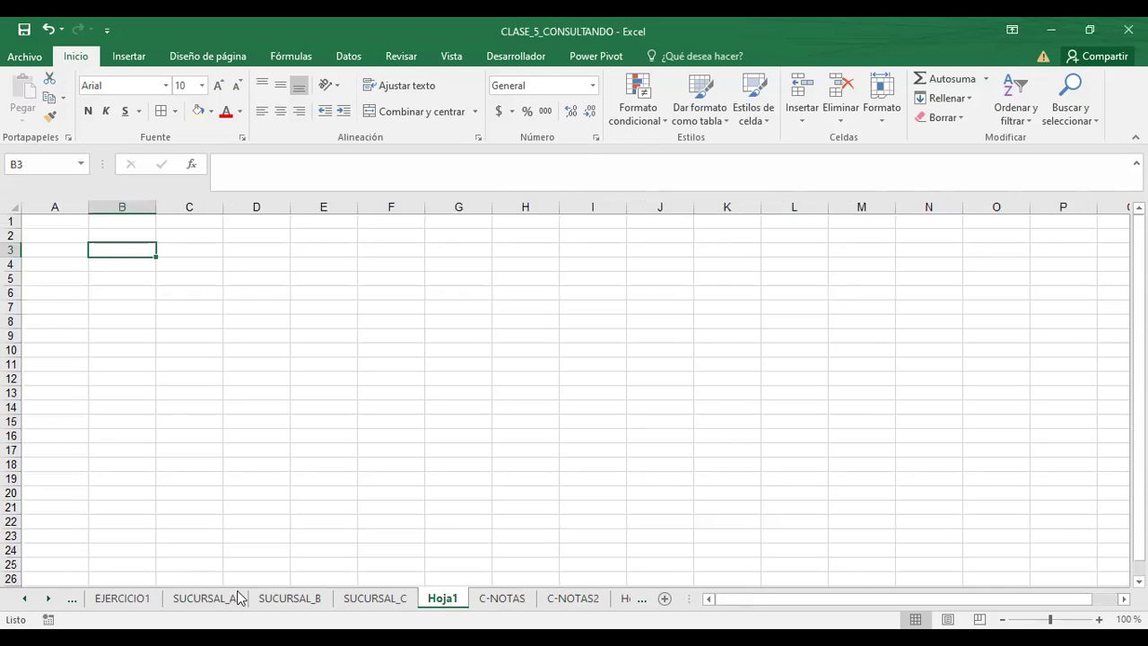
pyautogui.click(135, 602)
pyautogui.scroll(1, 566, 472)
pyautogui.click(804, 481)
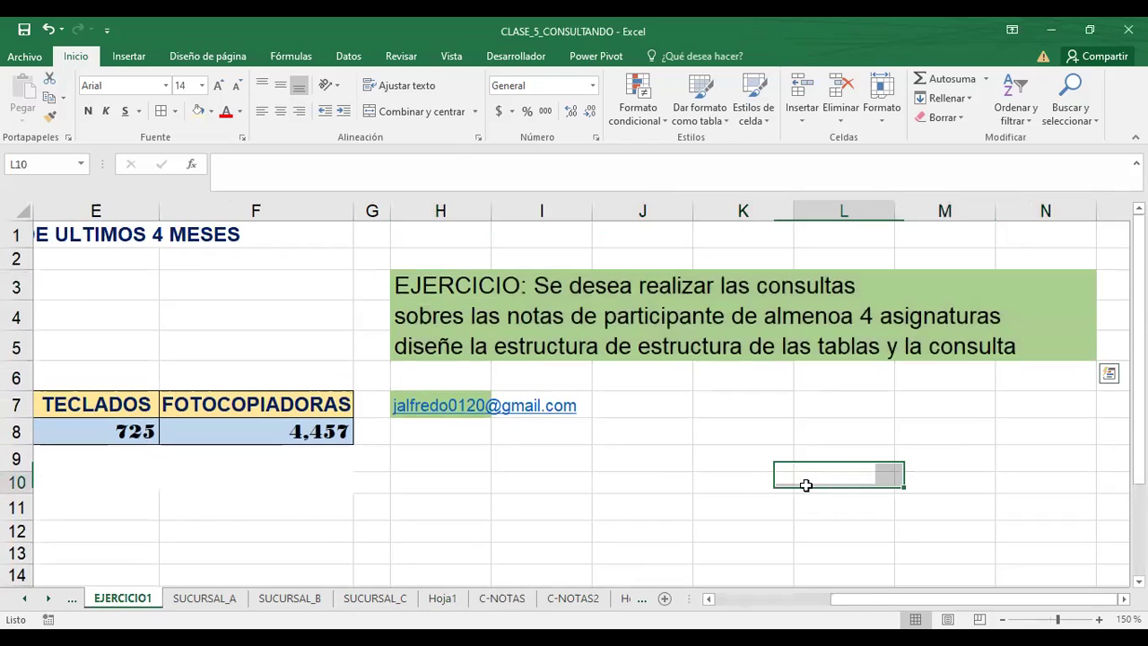
# - Go to the C-NOTAS2 sheet and select the ESTUDIANTES heading in B8
pyautogui.click(507, 602)
pyautogui.click(573, 599)
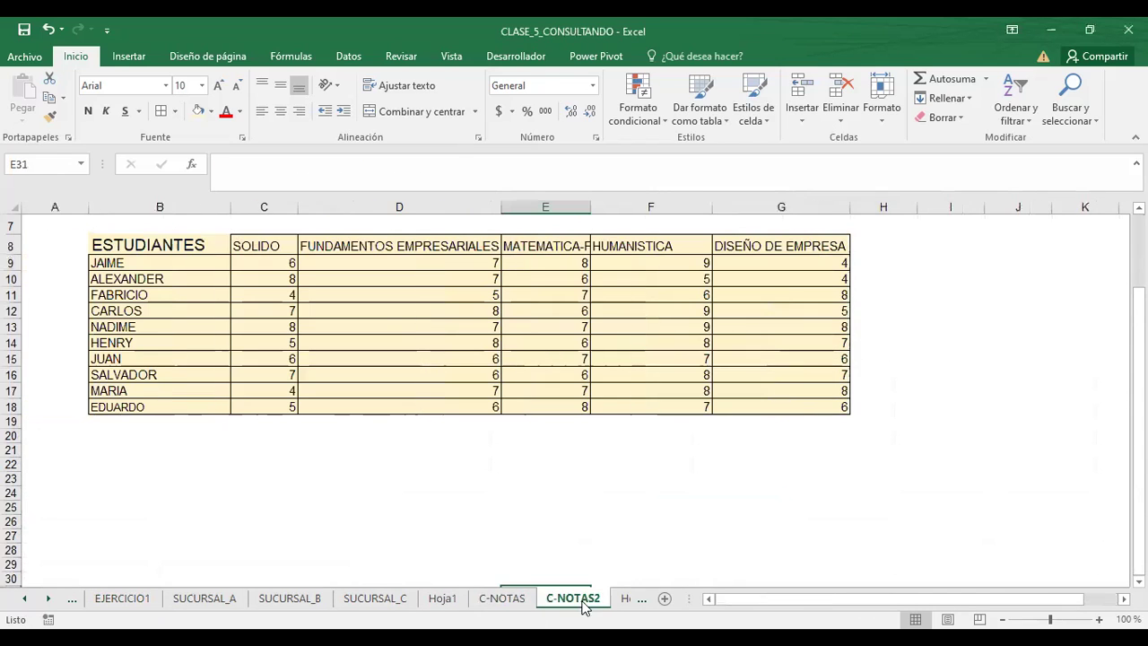
pyautogui.click(520, 599)
pyautogui.click(571, 602)
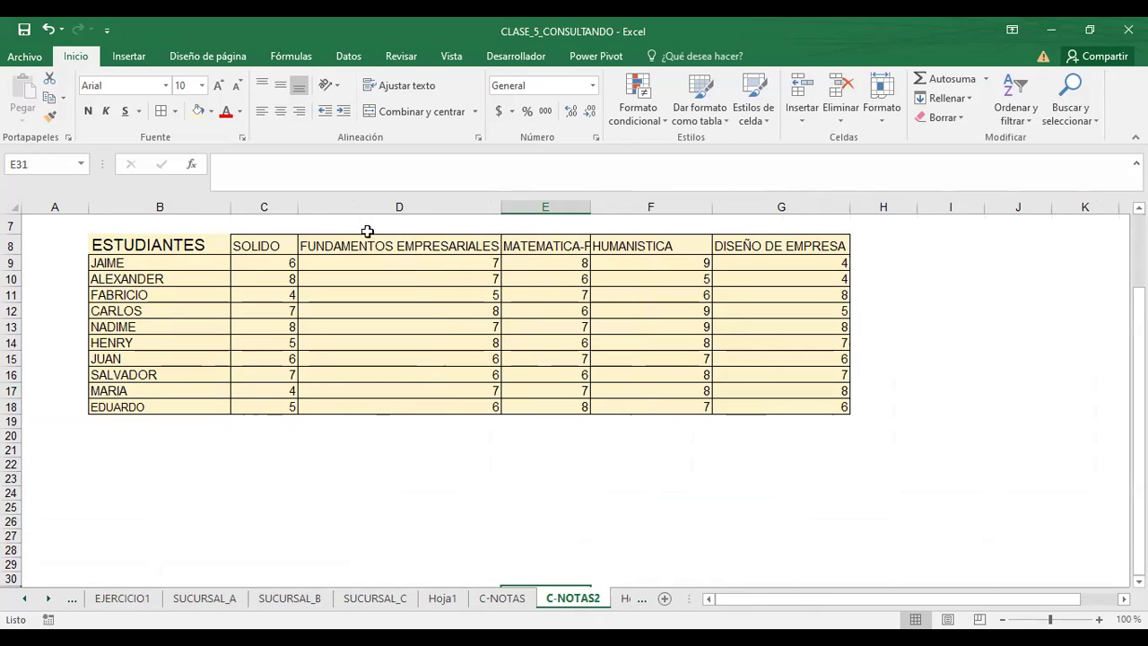
pyautogui.click(117, 245)
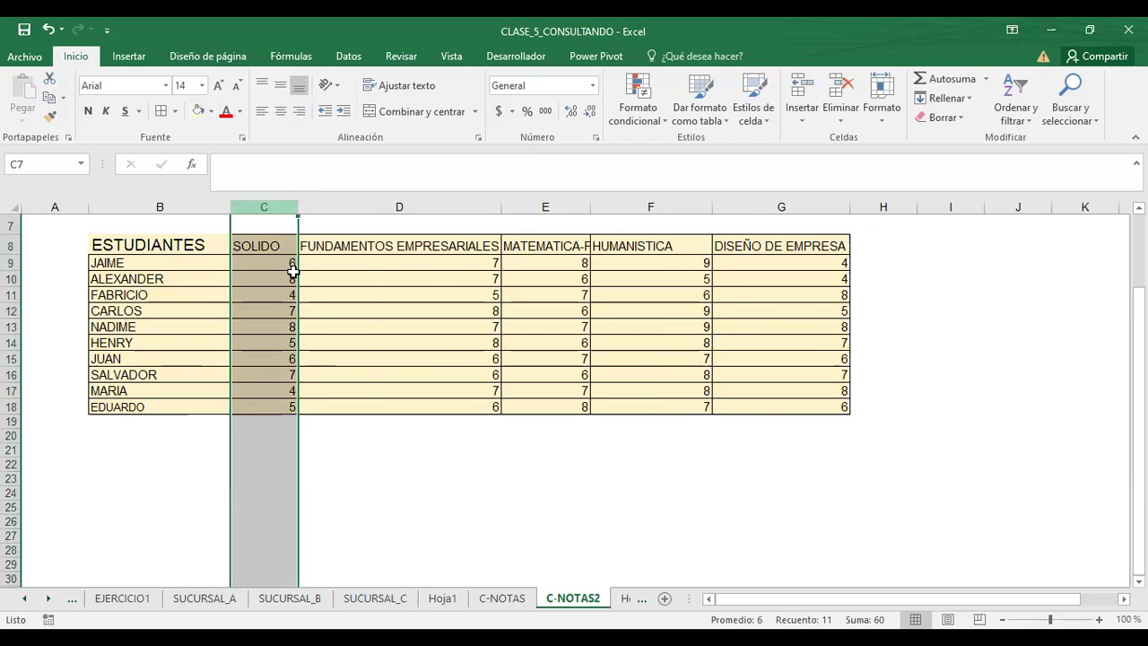
# - Insert two empty columns between ESTUDIANTES and SOLIDO
pyautogui.hotkey('ctrl', '+')
pyautogui.hotkey('shift', 'F10')
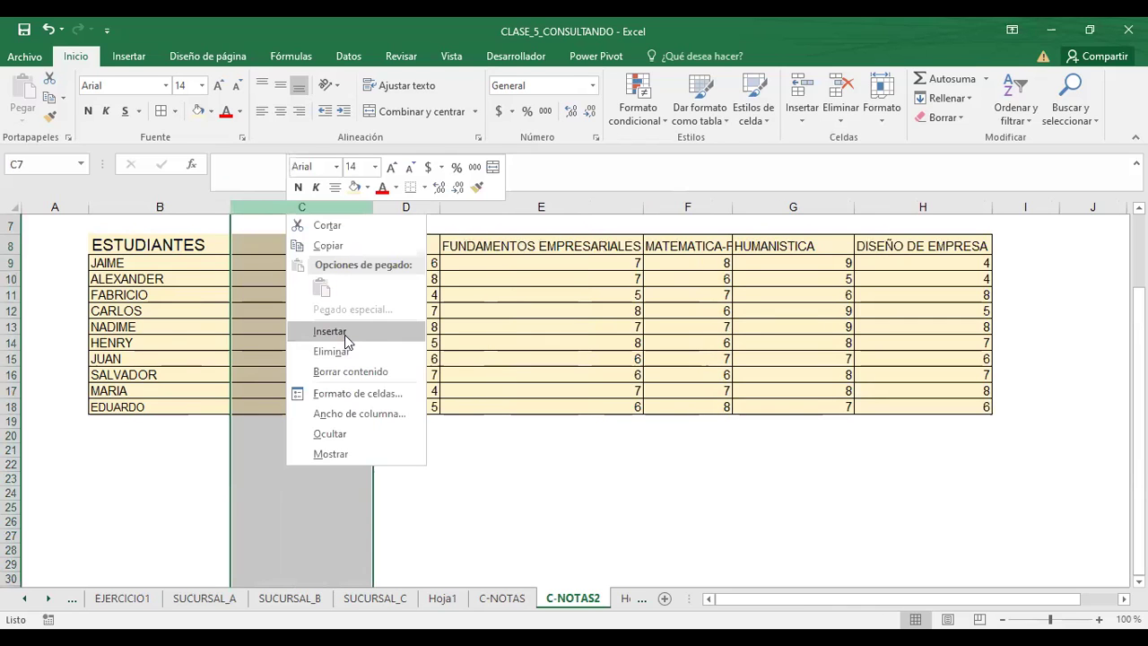
pyautogui.click(346, 332)
pyautogui.click(451, 311)
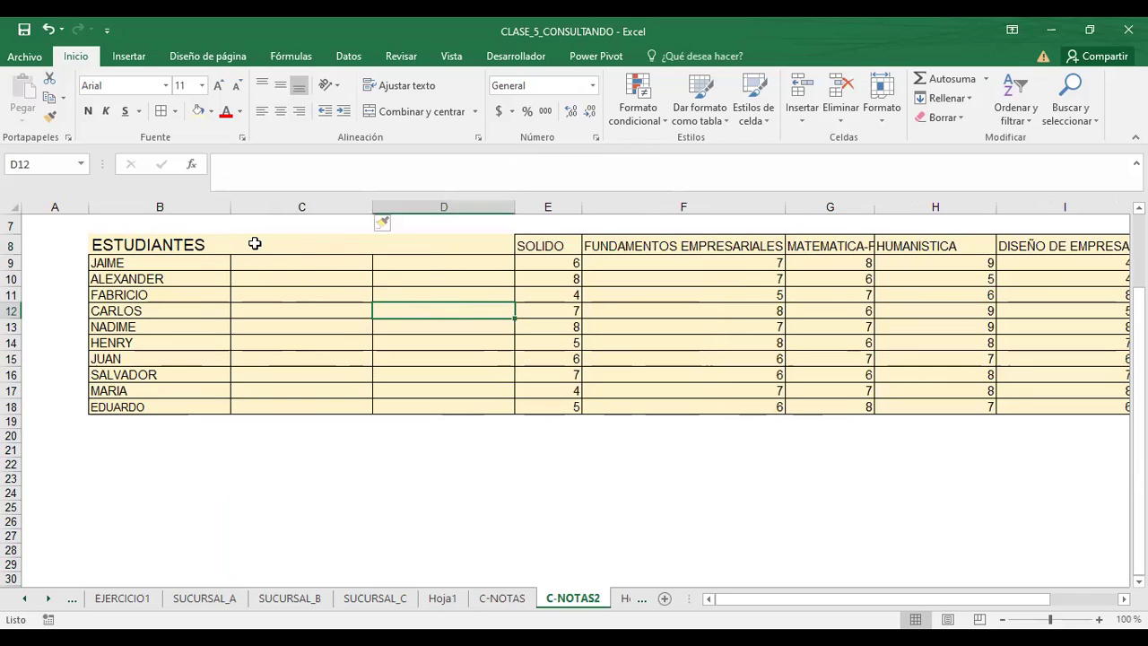
# - Enter the headers AÑO in C8 and CICLO in D8, then select B8:E8
pyautogui.click(254, 243)
pyautogui.write('AÑO')
pyautogui.press('Tab')
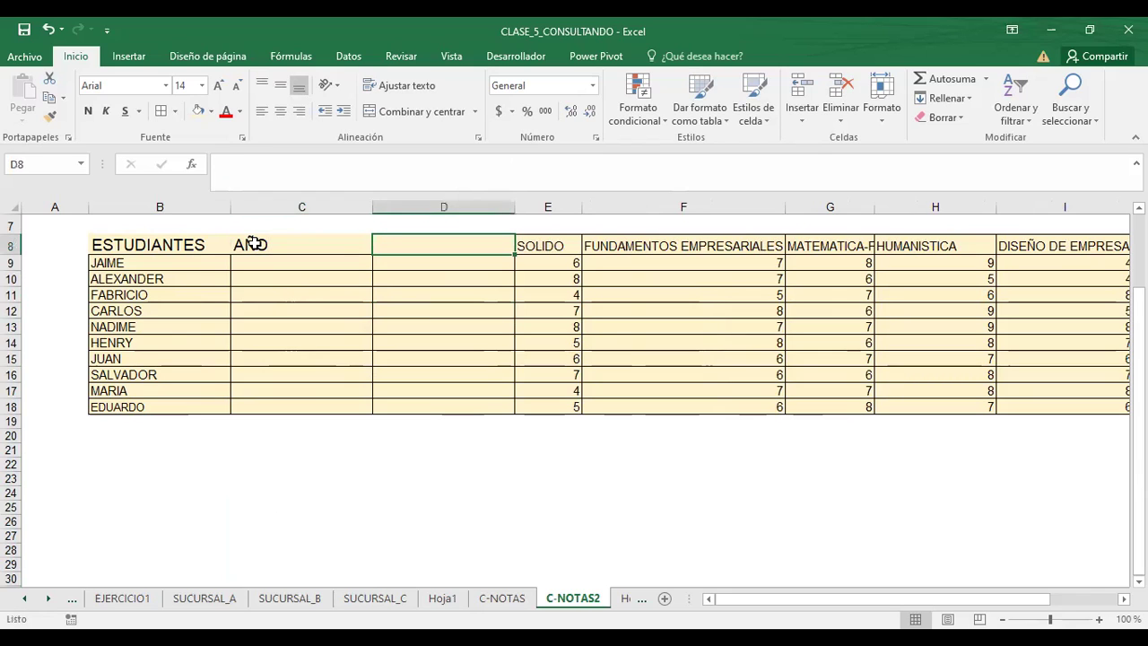
pyautogui.write('CICLO+')
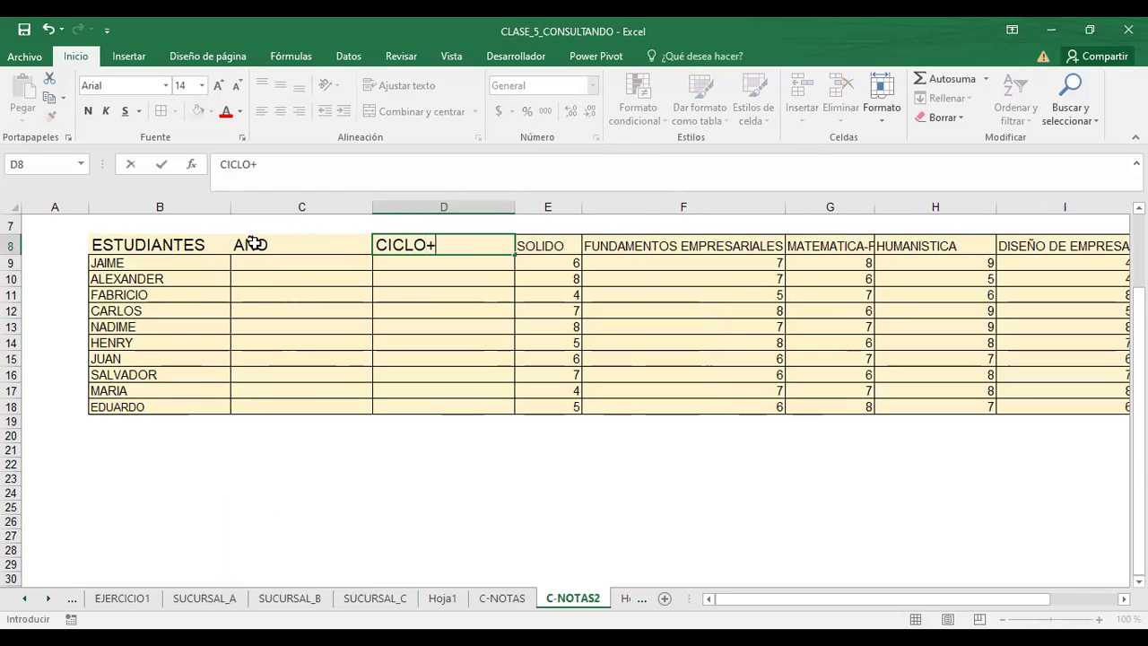
pyautogui.press('BackSpace')
pyautogui.press('Return')
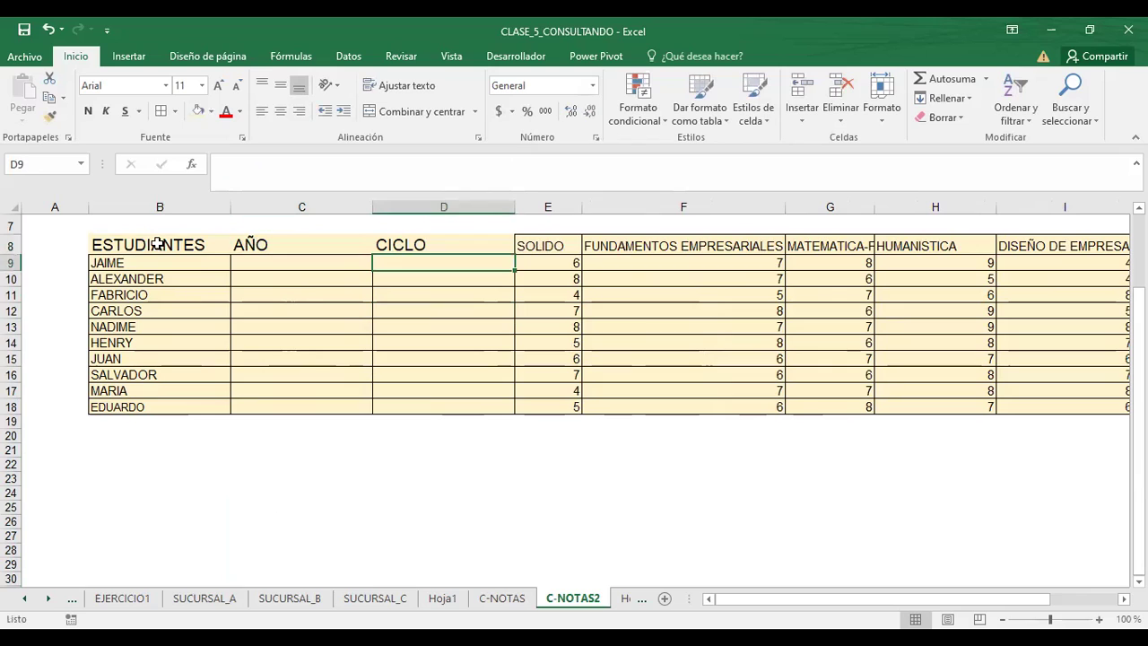
pyautogui.click(205, 246)
pyautogui.moveTo(205, 247); pyautogui.dragTo(540, 251)
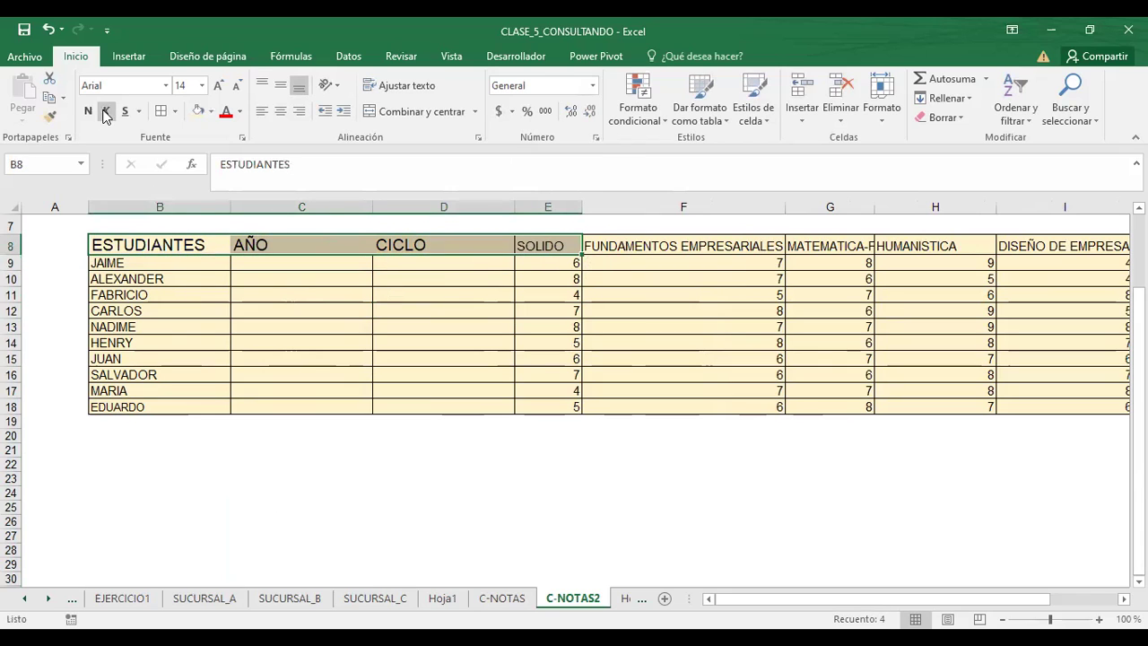
# - Decrease the font size of the header row B8:H8 so the headers match
pyautogui.click(293, 357)
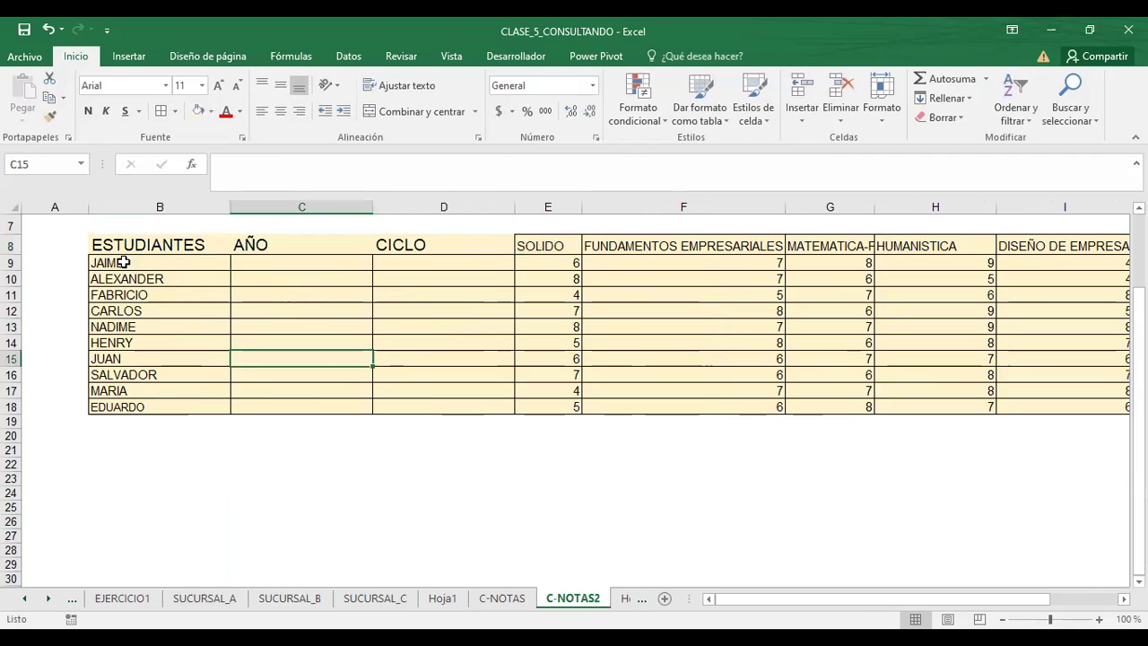
pyautogui.moveTo(109, 244); pyautogui.dragTo(979, 248)
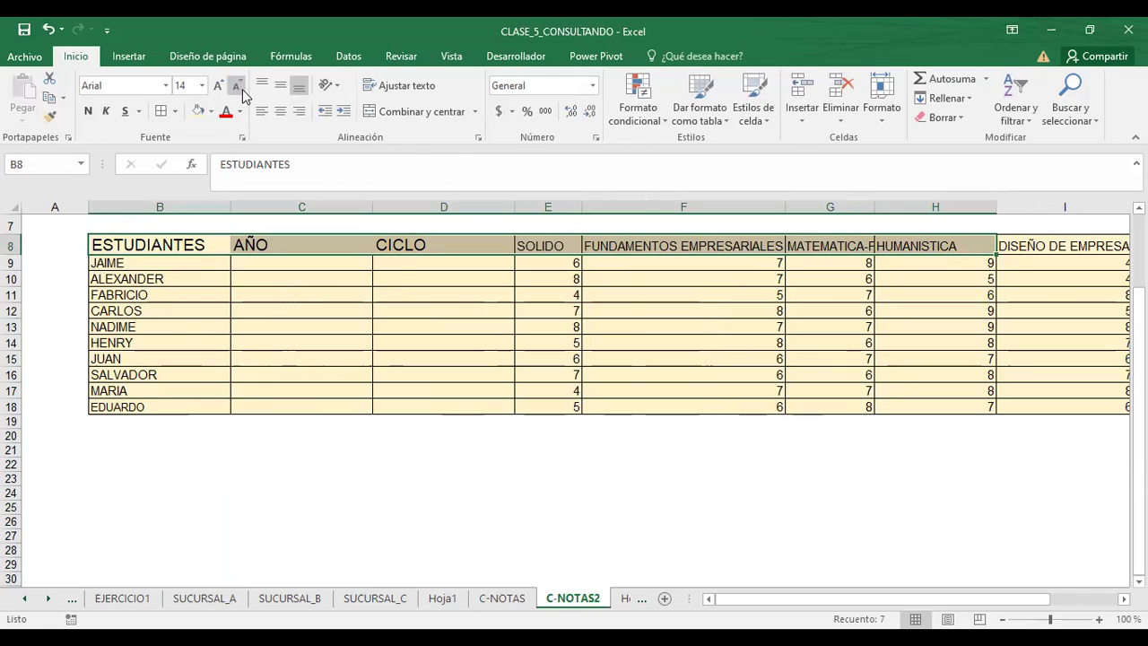
pyautogui.click(239, 85)
pyautogui.click(397, 309)
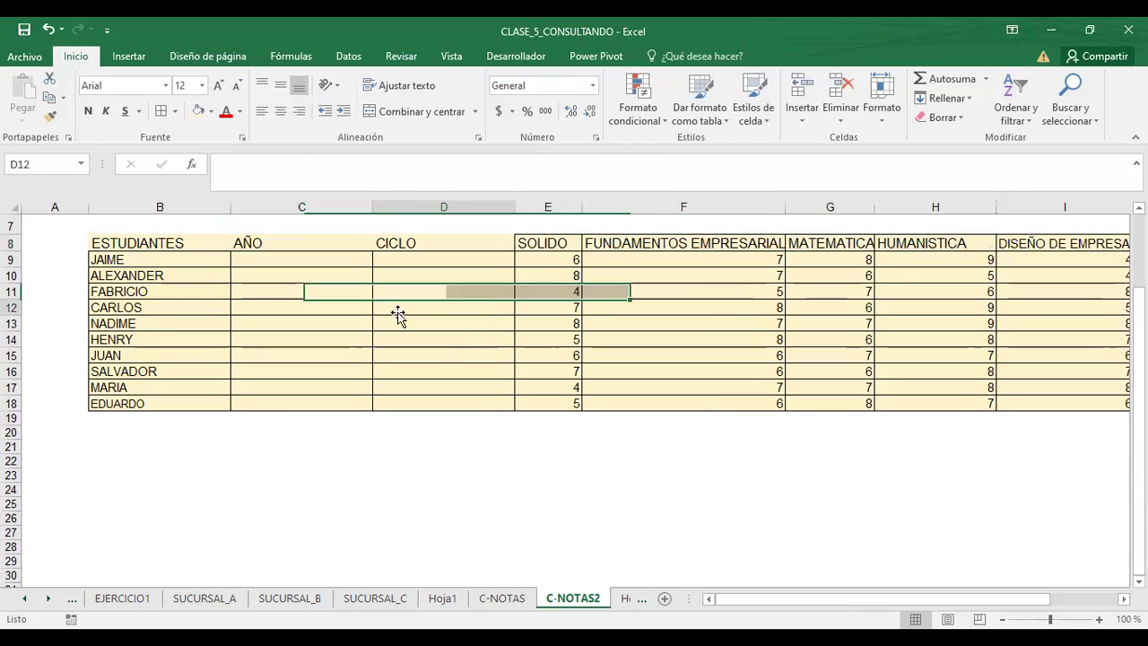
pyautogui.moveTo(100, 242); pyautogui.dragTo(424, 240)
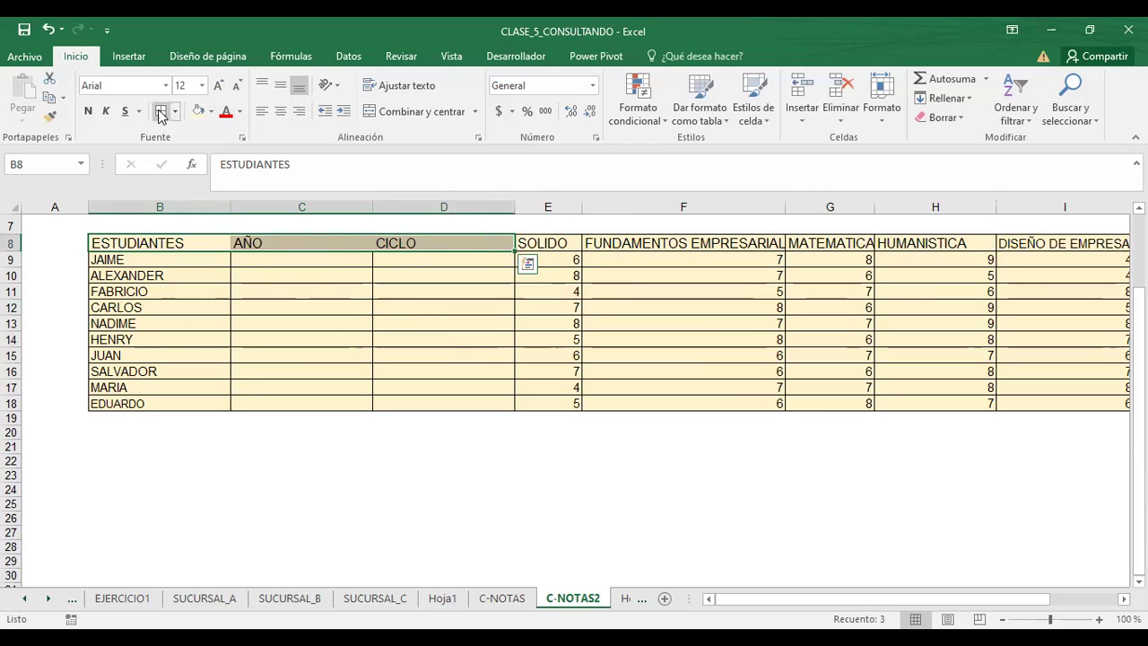
pyautogui.click(324, 333)
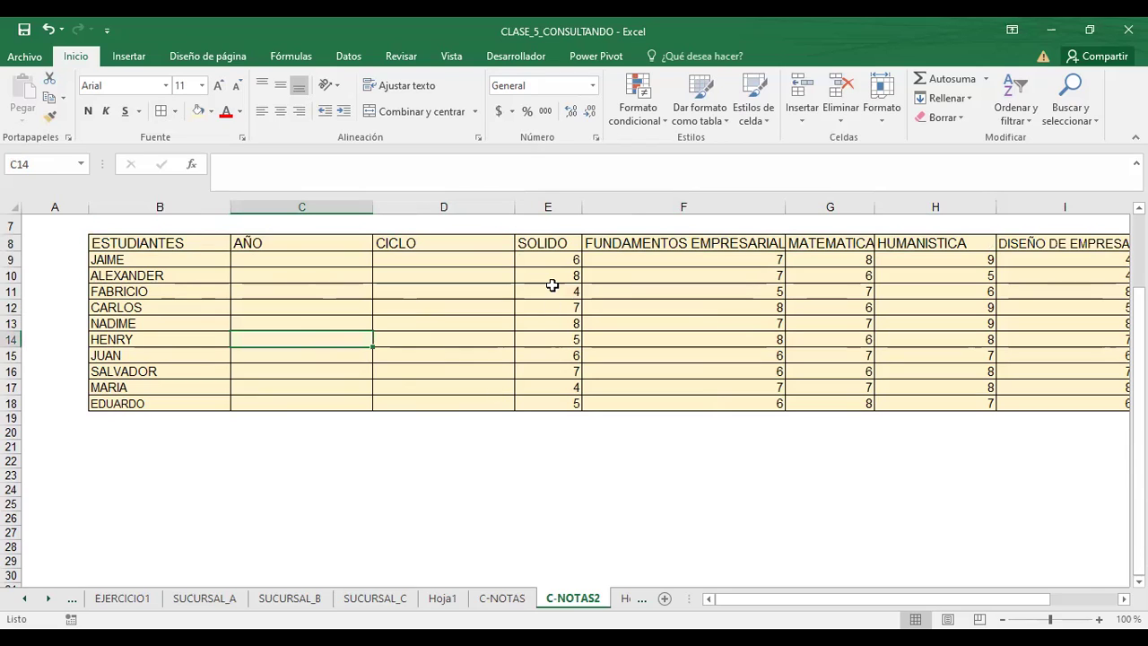
# - Enter AÑO years 2020, 2010 and 2021 for the first three students in C9:C11
pyautogui.click(276, 260)
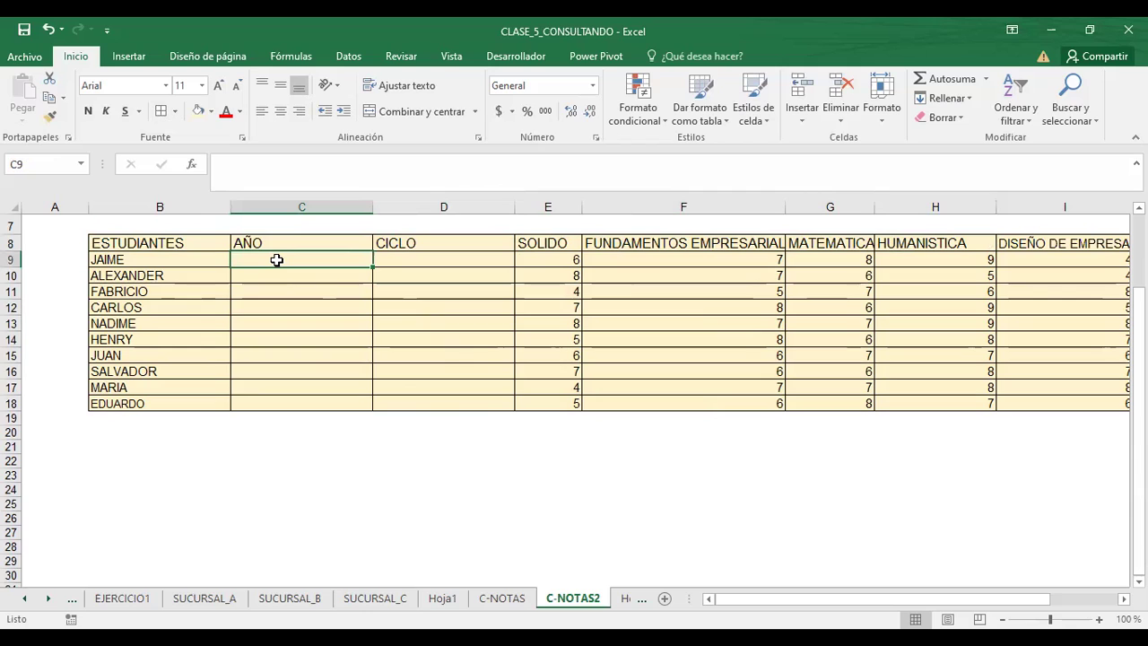
pyautogui.write('2020')
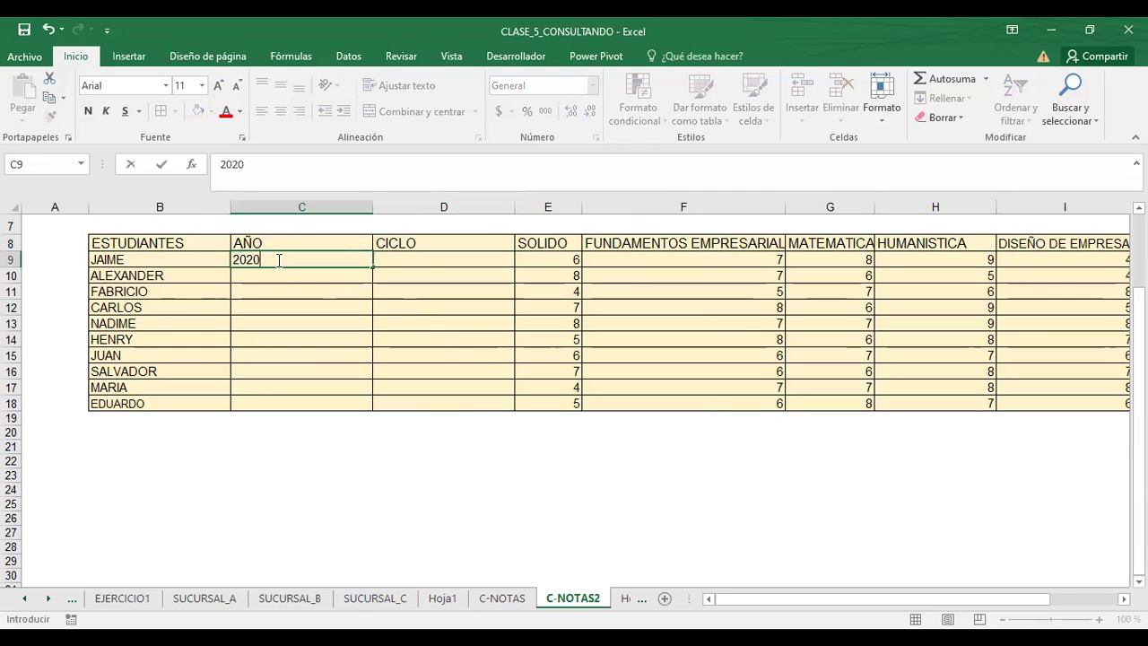
pyautogui.press('Return')
pyautogui.write('201')
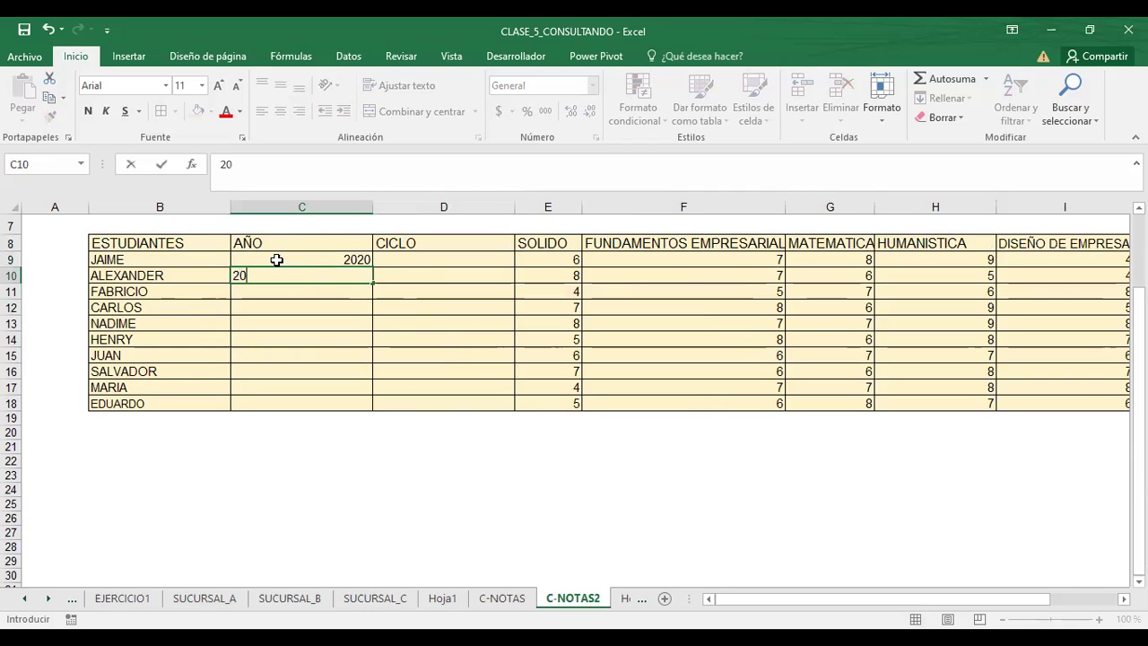
pyautogui.write('0')
pyautogui.press('Return')
pyautogui.write('20')
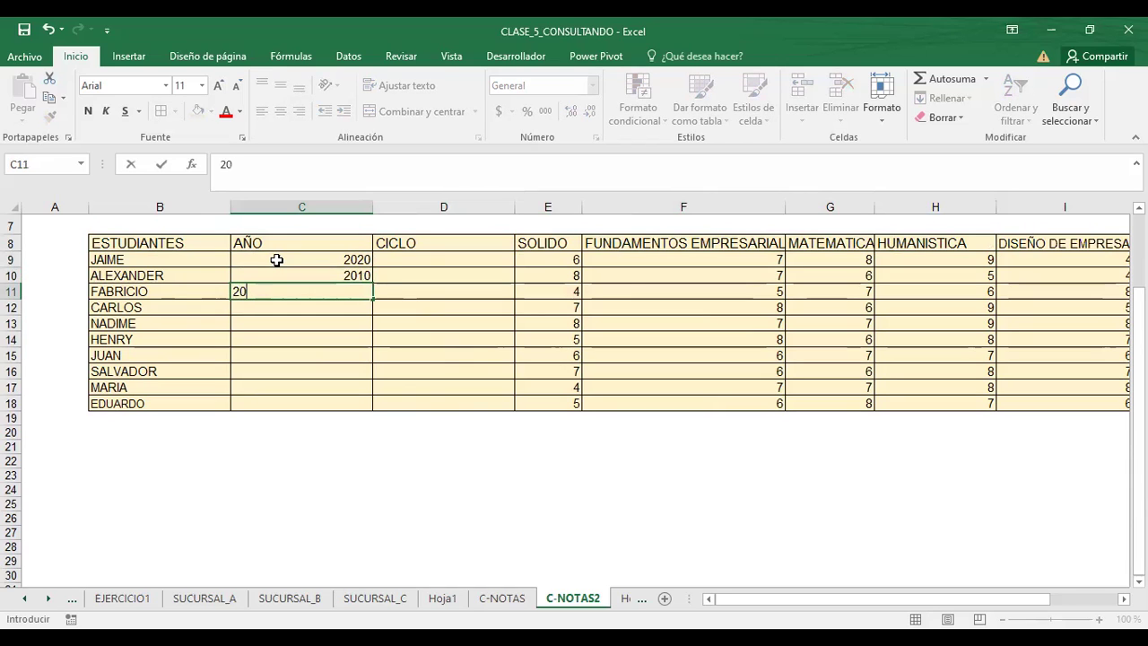
pyautogui.write('21')
pyautogui.press('Return')
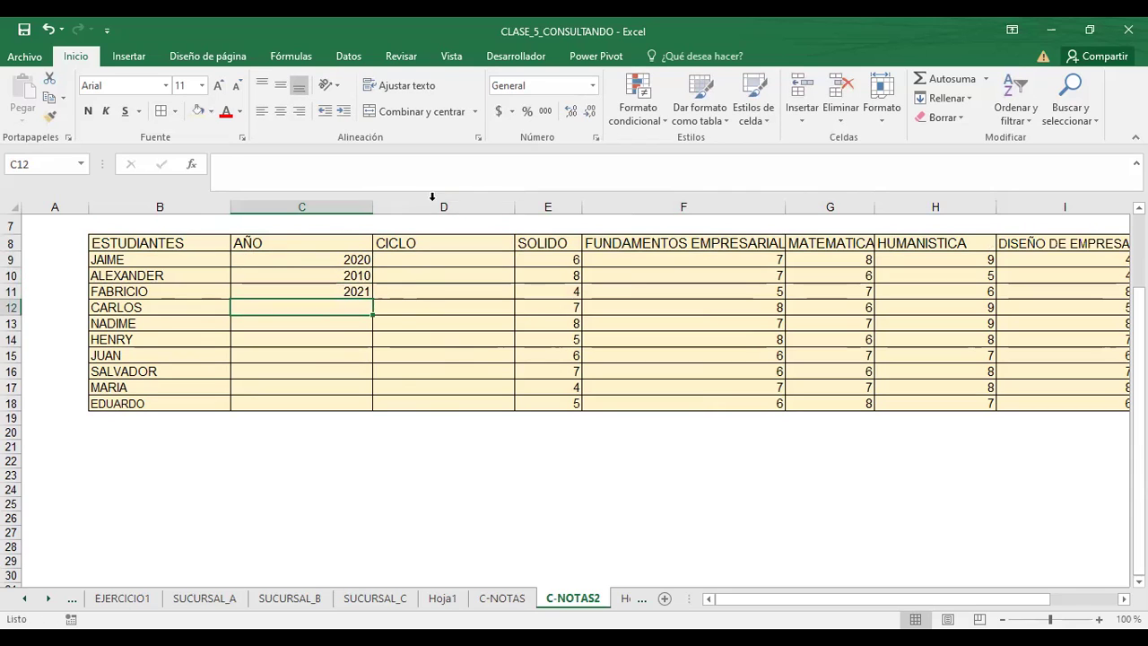
# - Try inserting a column at CICLO twice, undoing each attempt
pyautogui.click(430, 202)
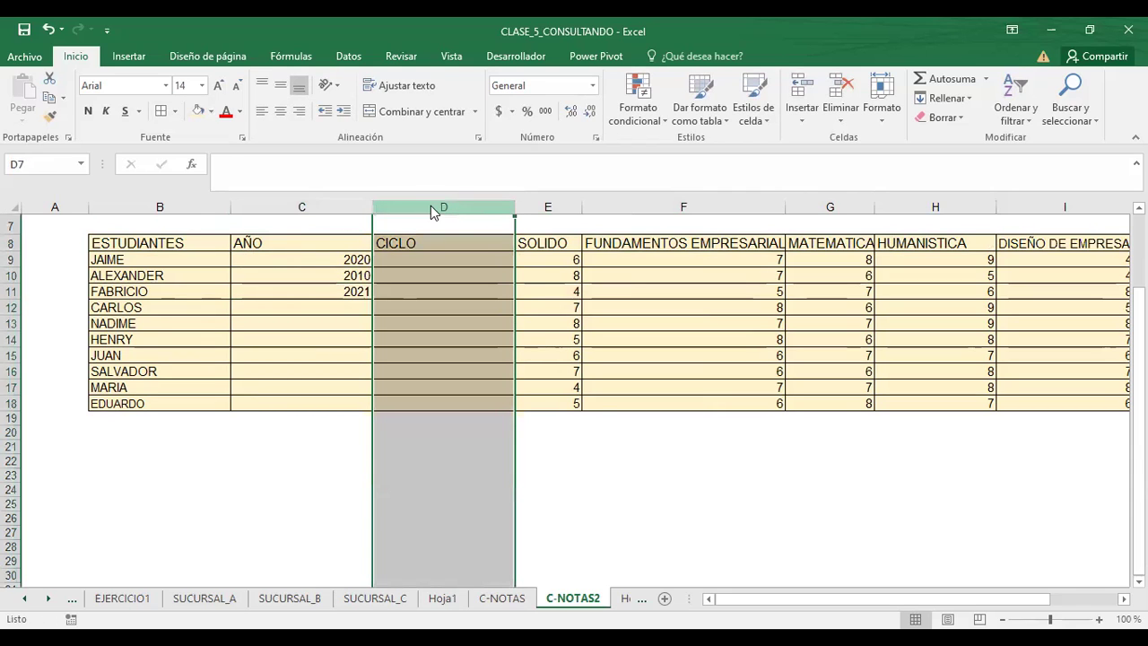
pyautogui.rightClick(431, 212)
pyautogui.click(508, 325)
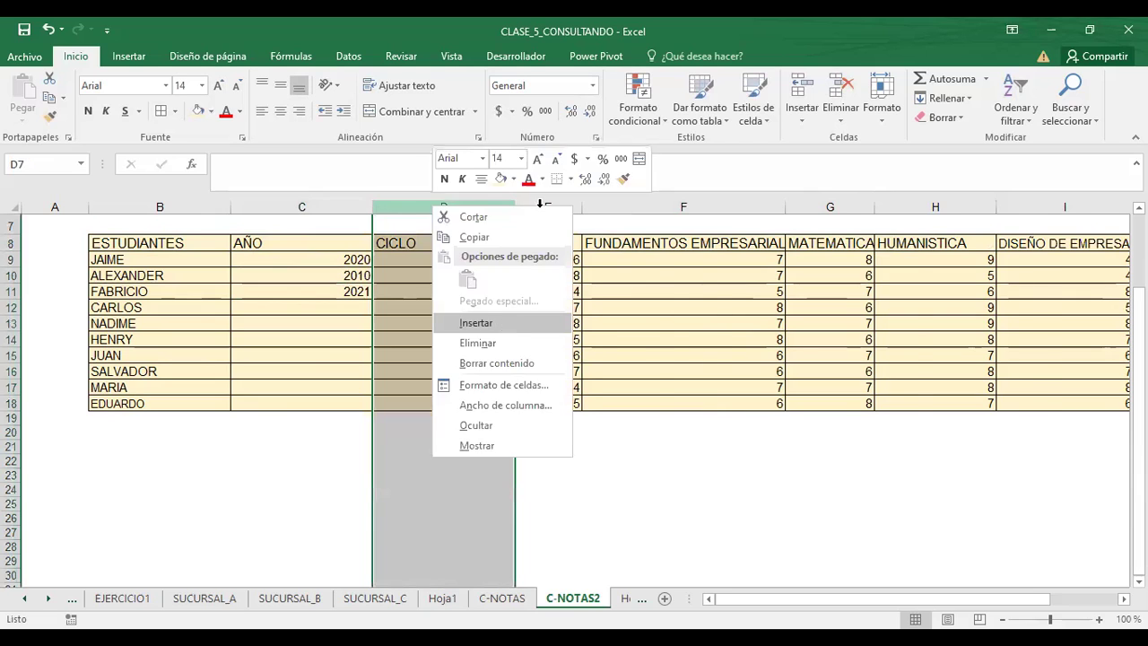
pyautogui.click(47, 28)
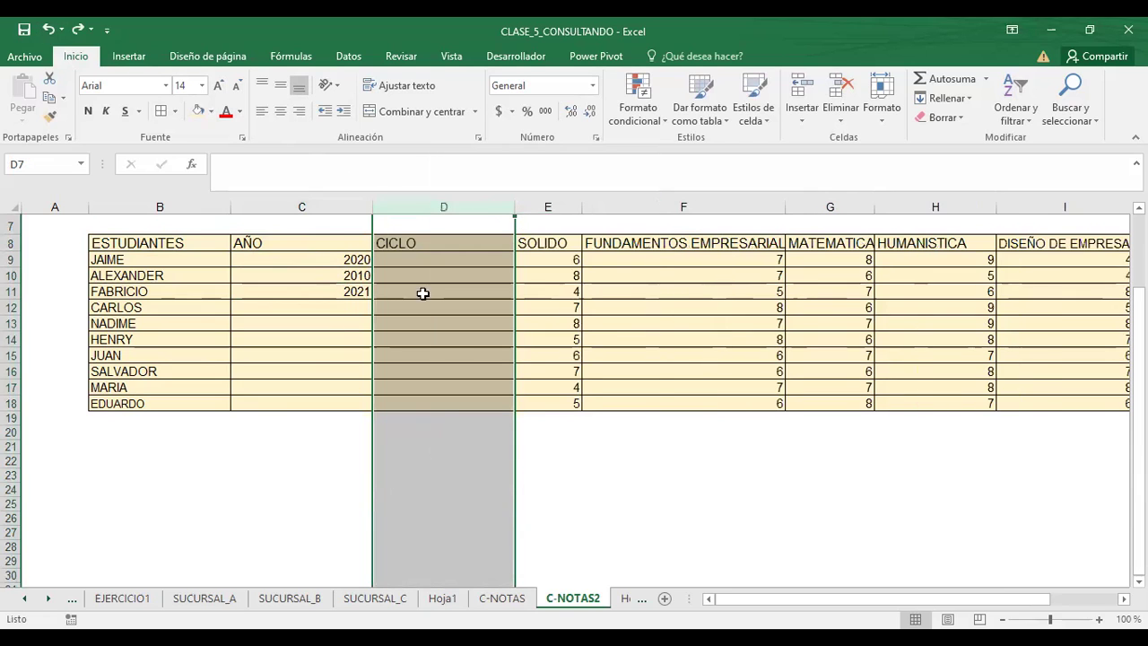
pyautogui.click(565, 288)
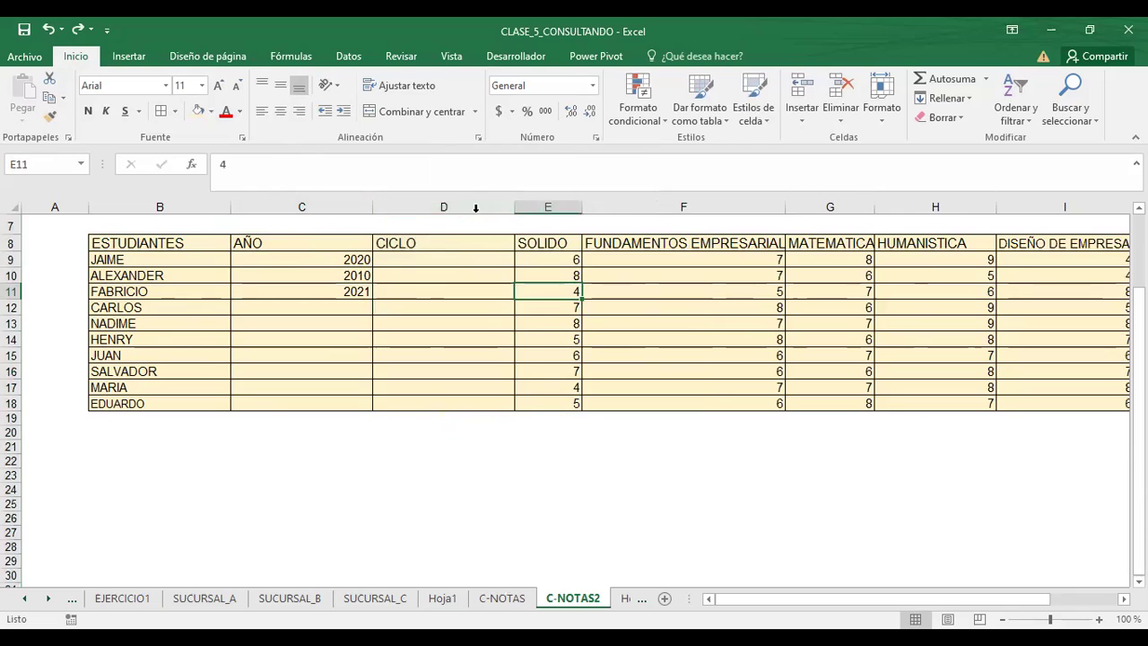
pyautogui.click(476, 202)
pyautogui.moveTo(476, 202); pyautogui.dragTo(477, 198)
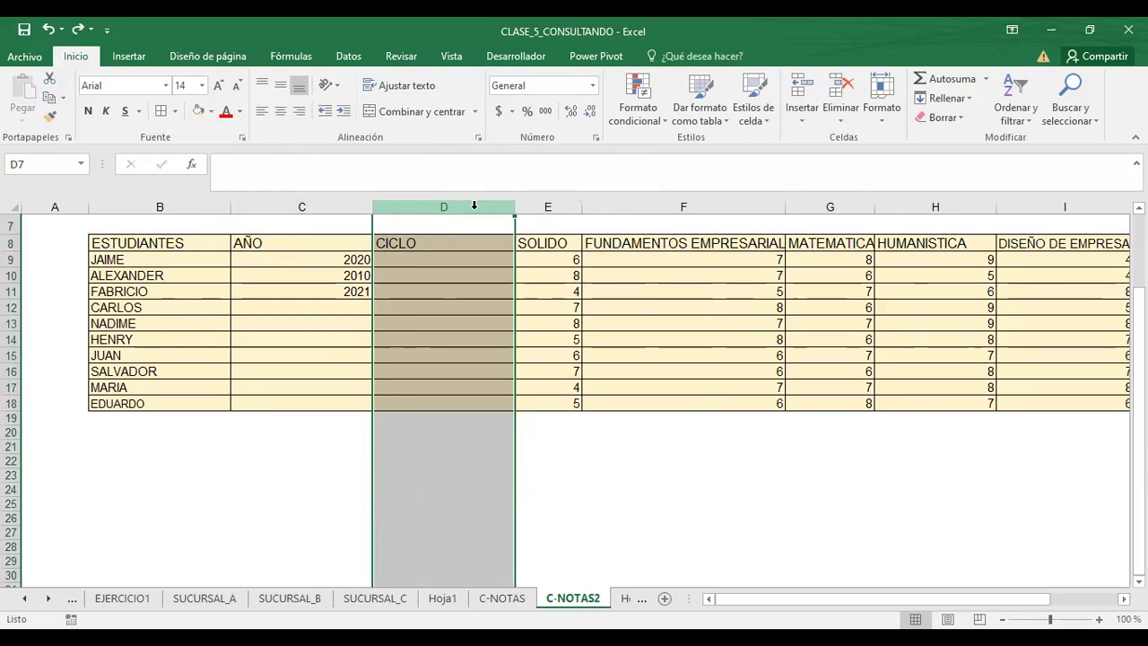
pyautogui.rightClick(475, 206)
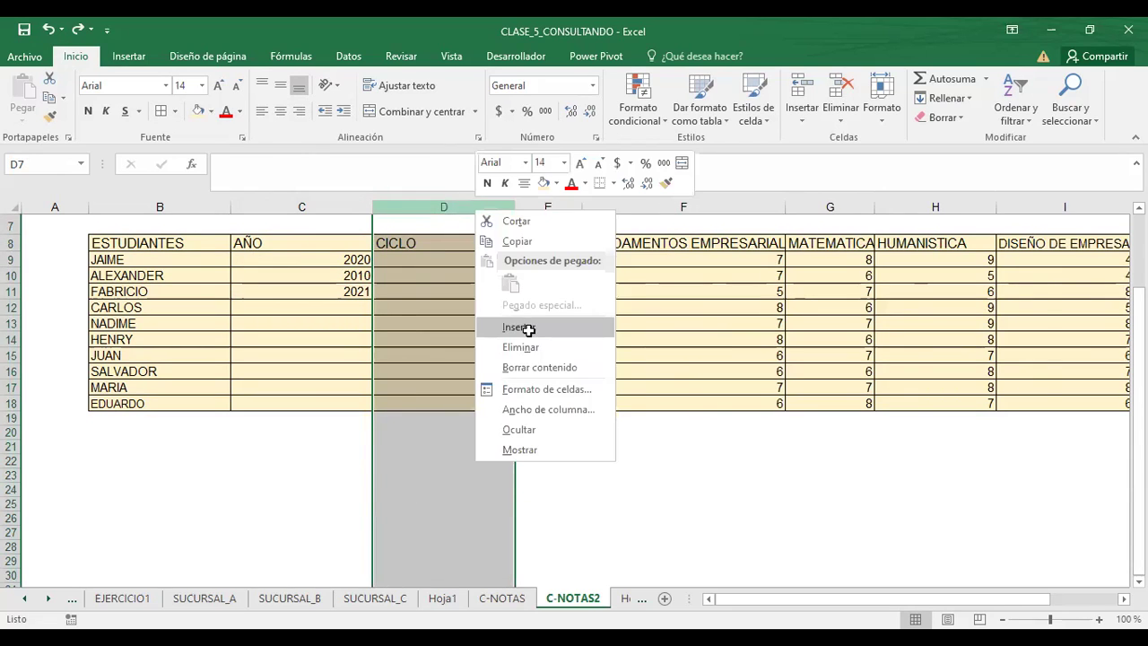
pyautogui.click(524, 329)
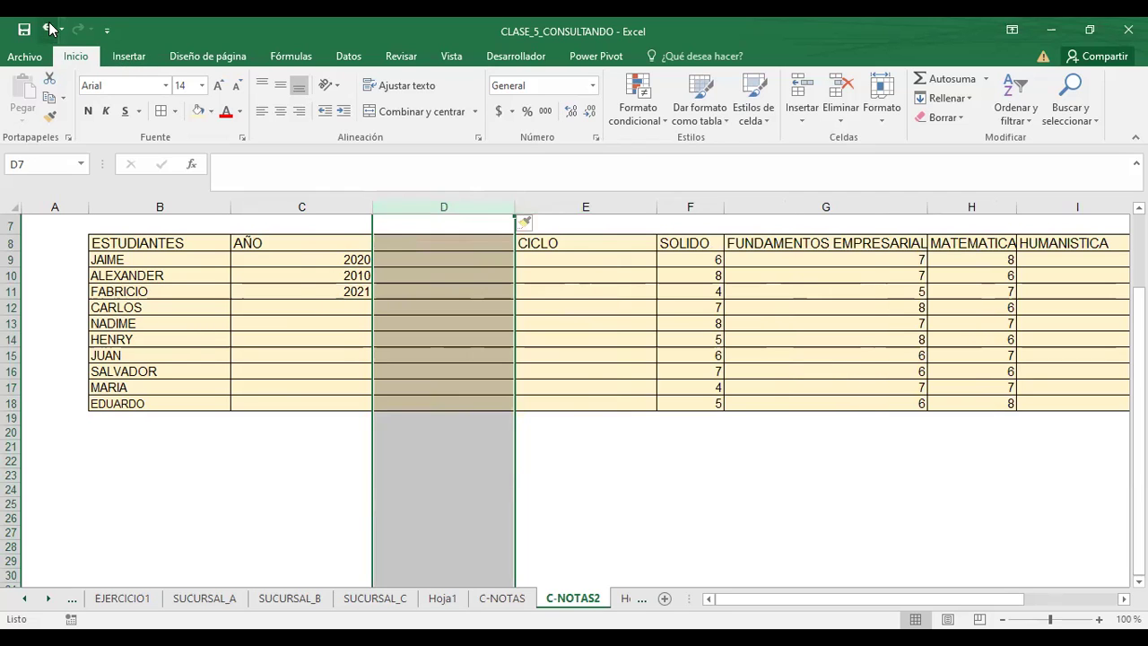
pyautogui.click(48, 29)
# - Insert a blank column before SOLIDO, between CICLO and the subject grades
pyautogui.click(551, 292)
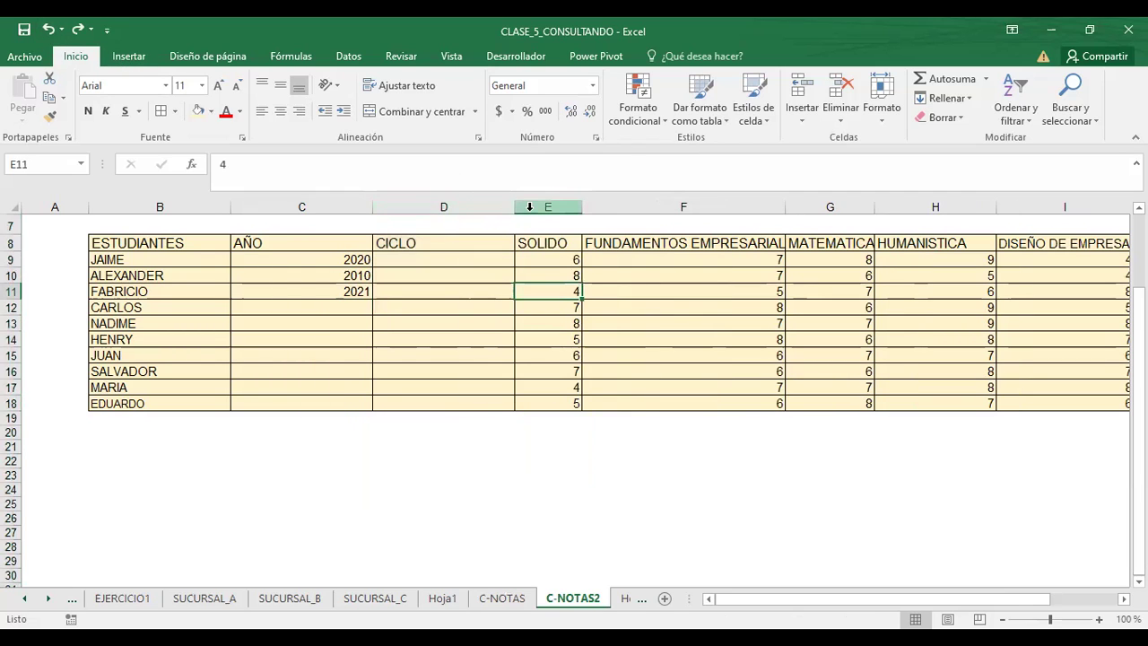
pyautogui.click(529, 207)
pyautogui.rightClick(533, 210)
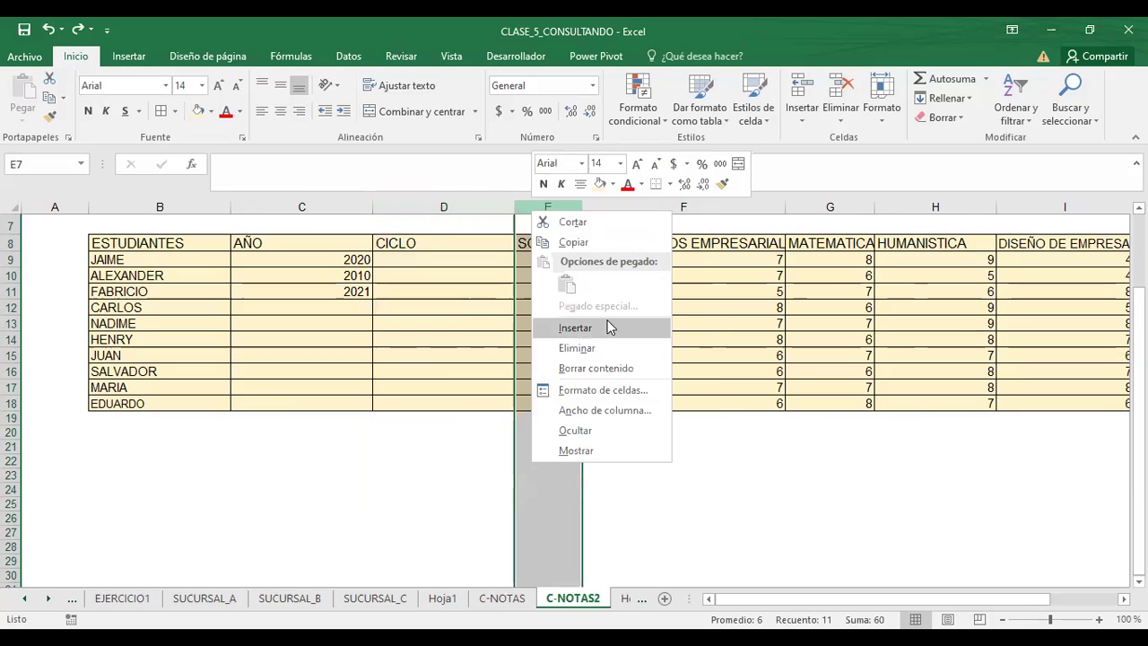
pyautogui.click(607, 321)
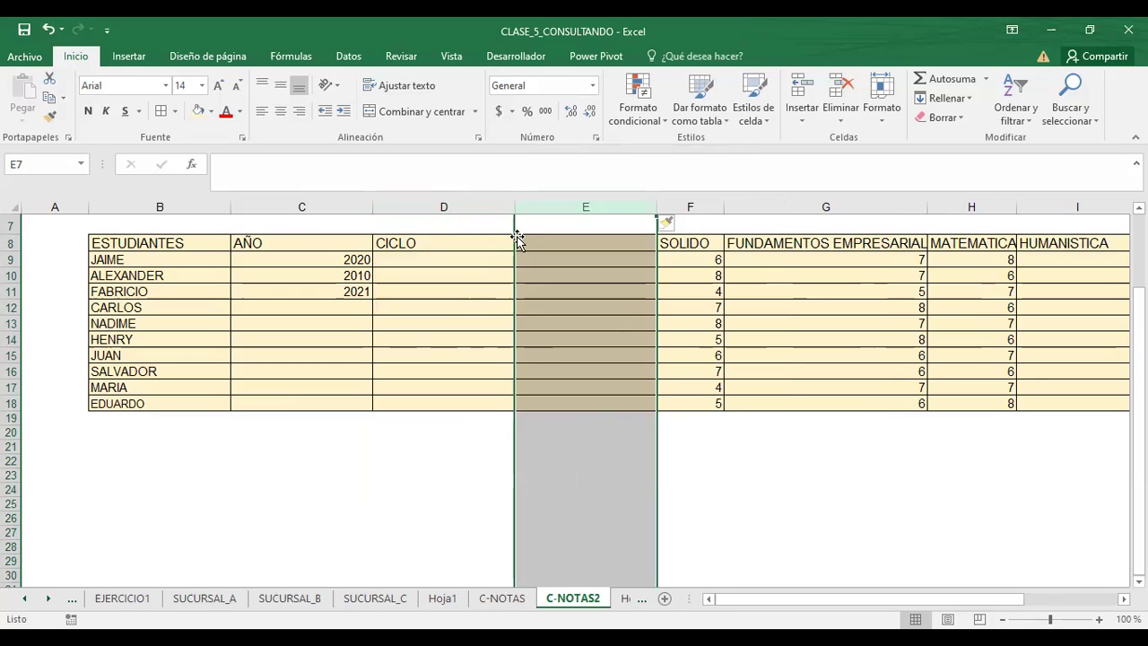
pyautogui.click(431, 304)
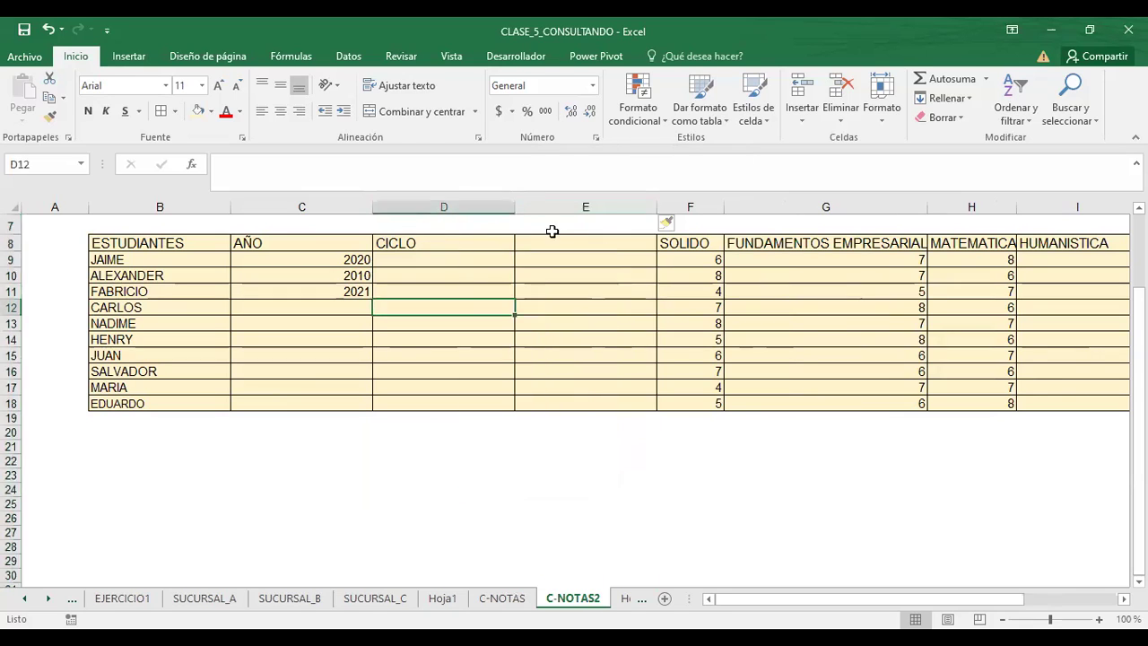
pyautogui.click(576, 242)
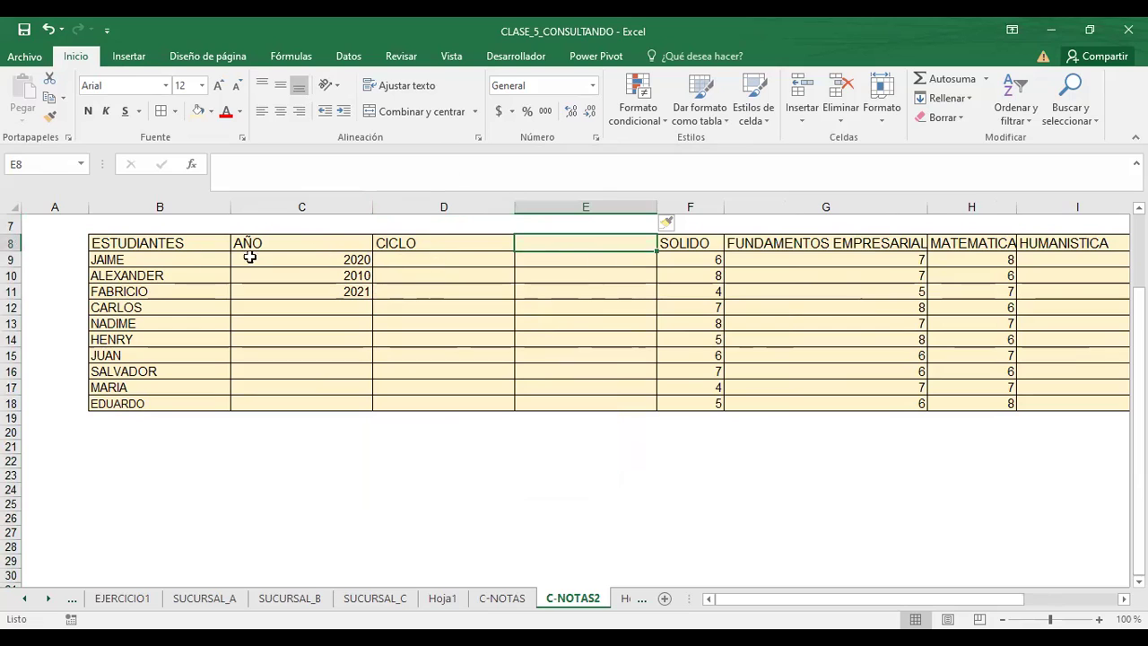
# - Enter years 2019 for CARLOS, 2020 for NADIME, and 2019 for HENRY, correcting 1019
pyautogui.click(339, 307)
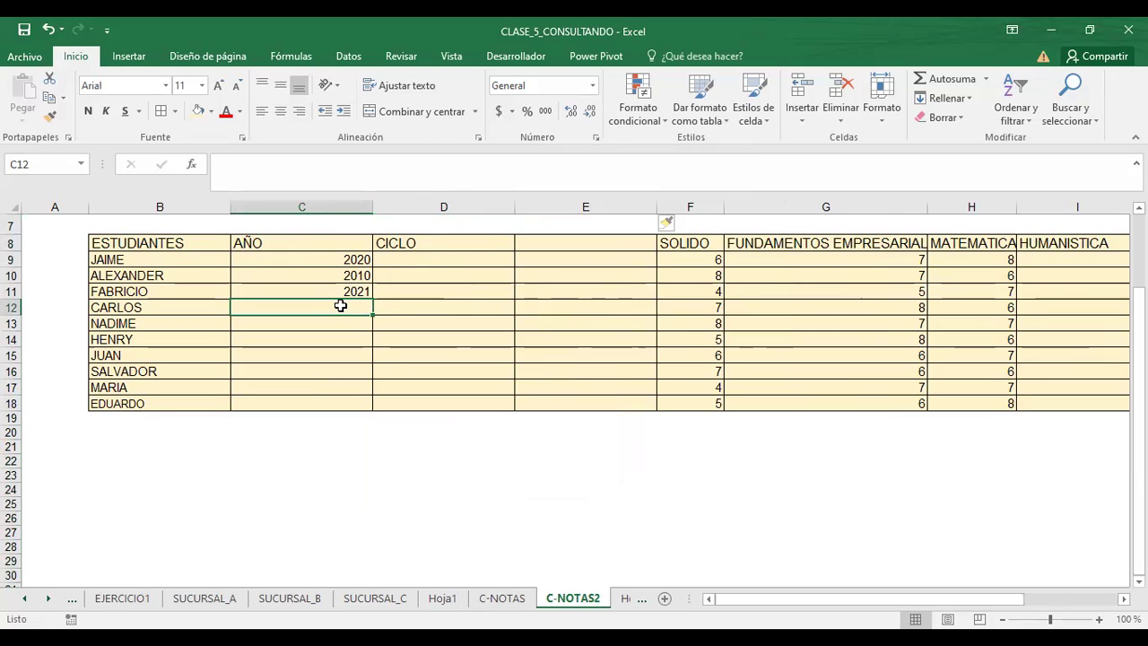
pyautogui.write('201')
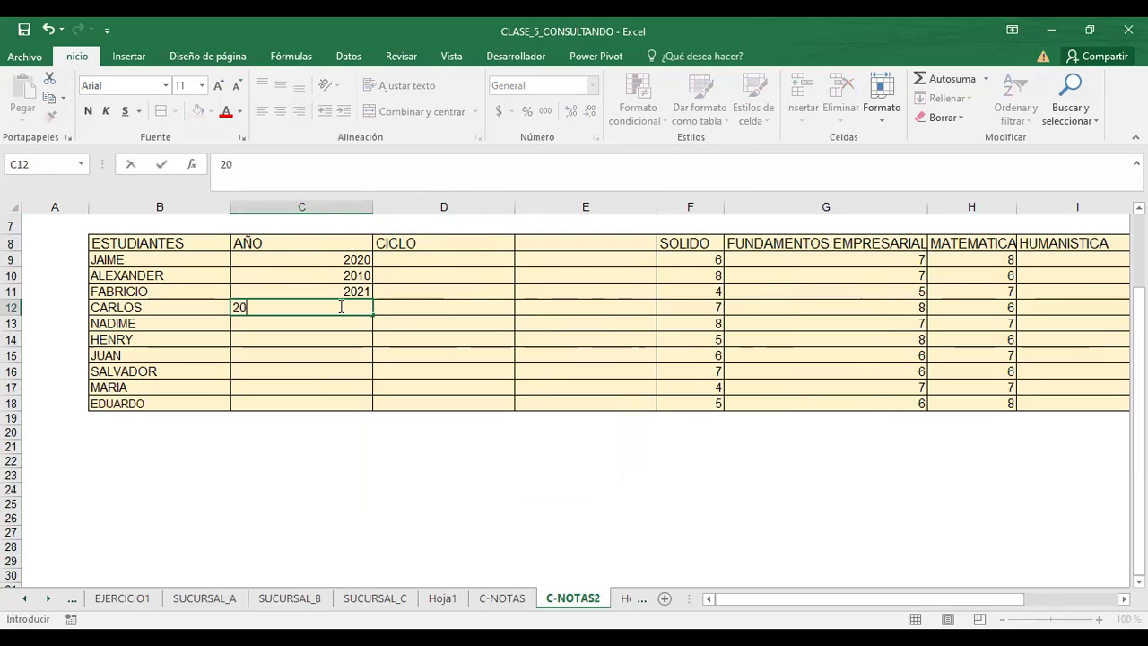
pyautogui.write('9')
pyautogui.press('Return')
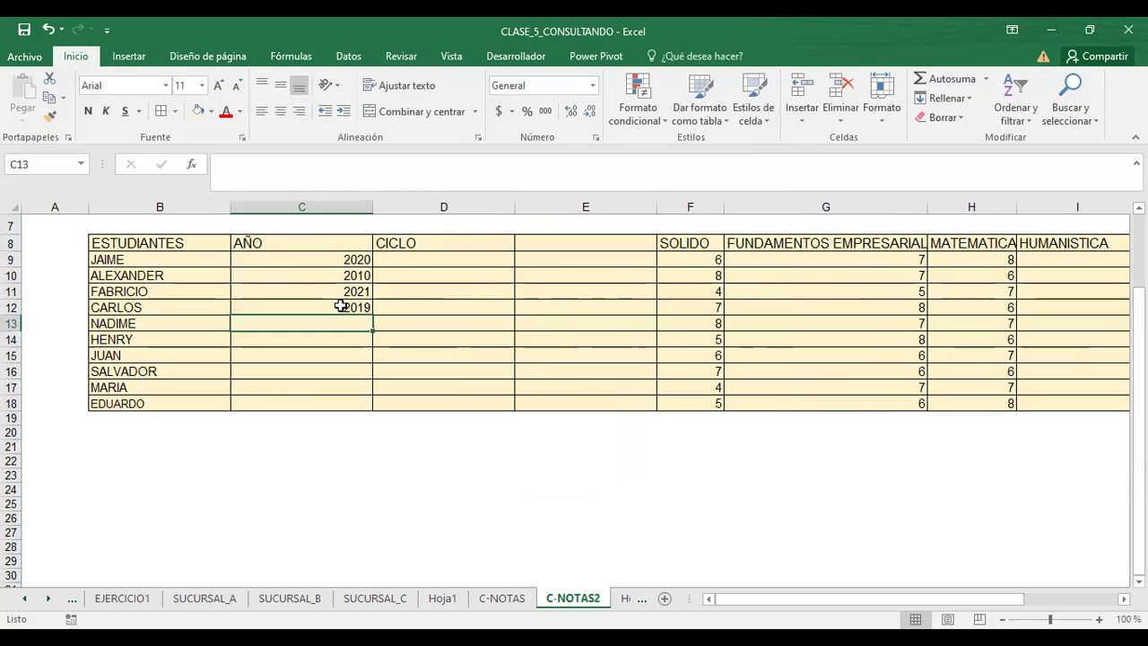
pyautogui.write('2020')
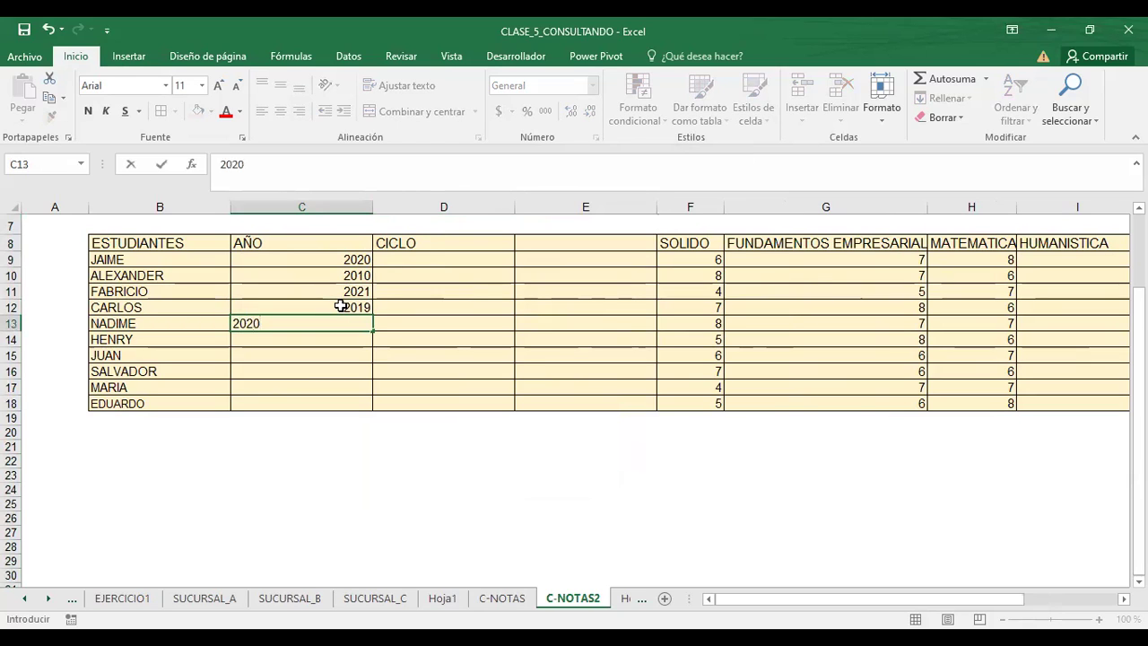
pyautogui.press('Return')
pyautogui.write('1019')
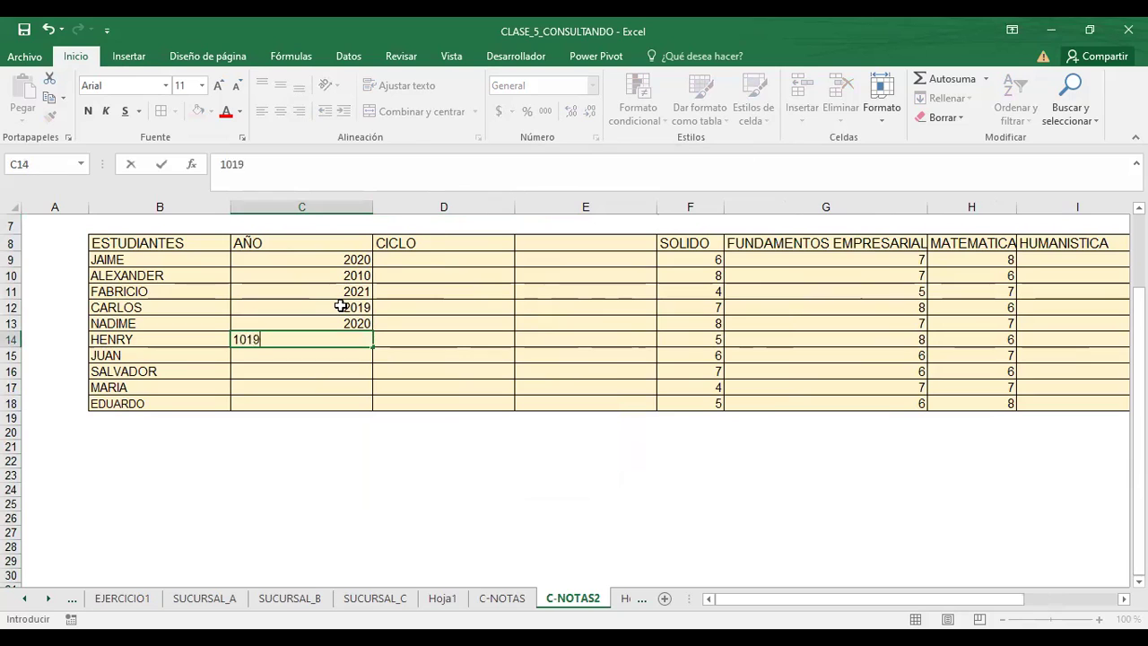
pyautogui.press('Return')
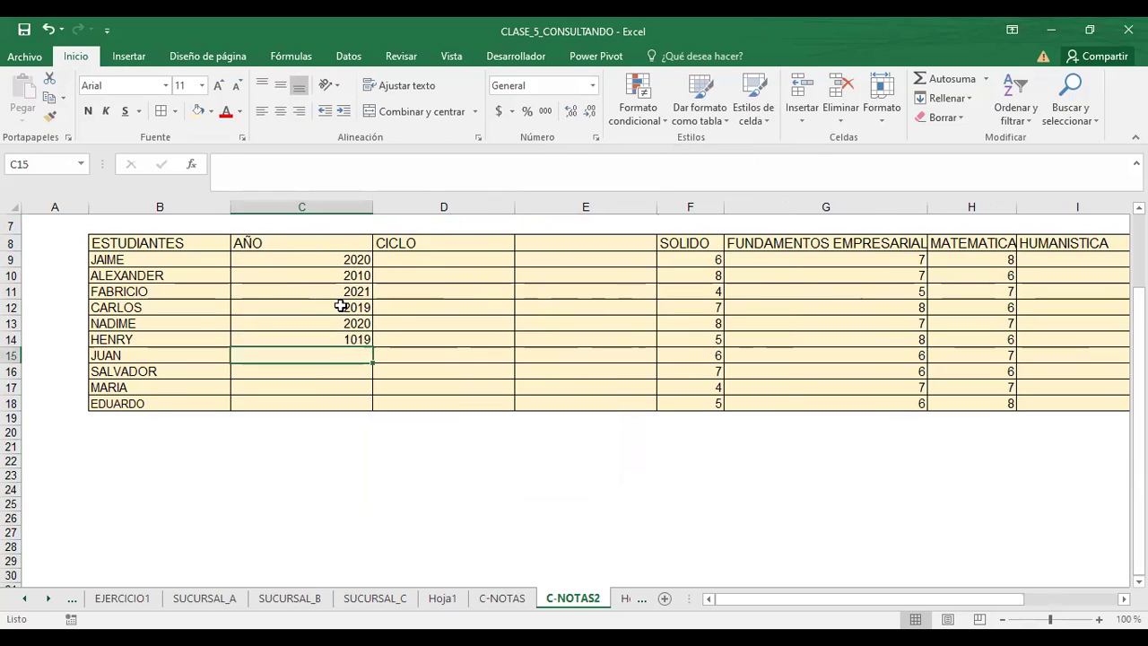
pyautogui.press('Up')
pyautogui.write('2019')
pyautogui.press('Return')
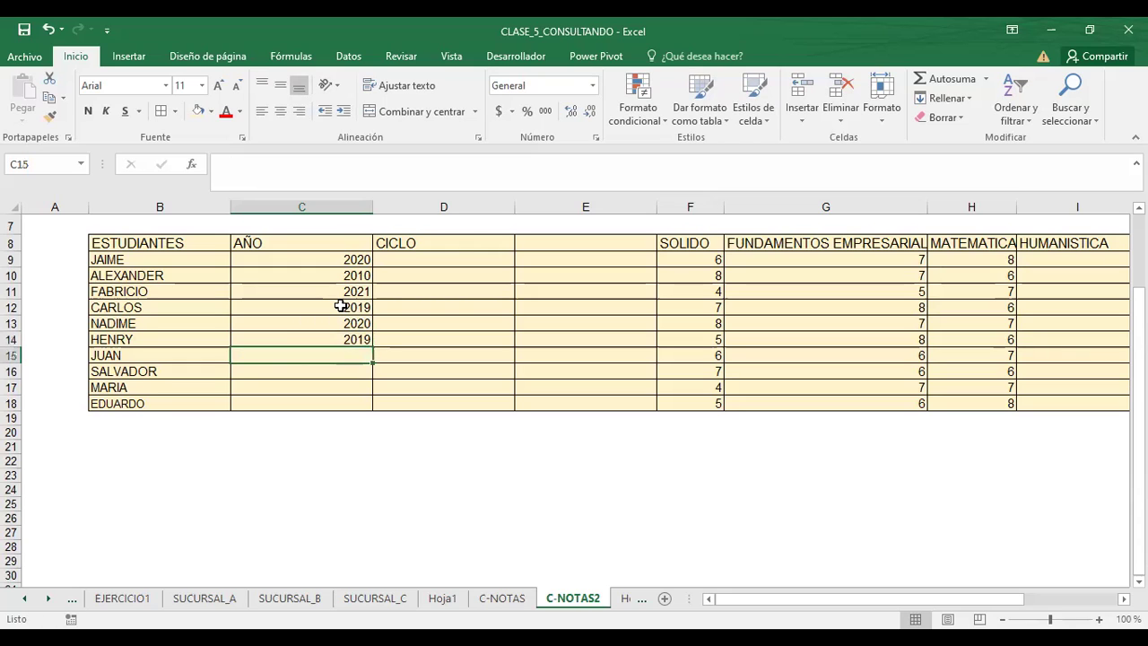
# - Enter years 2021 for JUAN, 2022 for SALVADOR, 2020 for MARIA and 2019 for EDUARDO
pyautogui.write('2021')
pyautogui.press('Return')
pyautogui.write('2022')
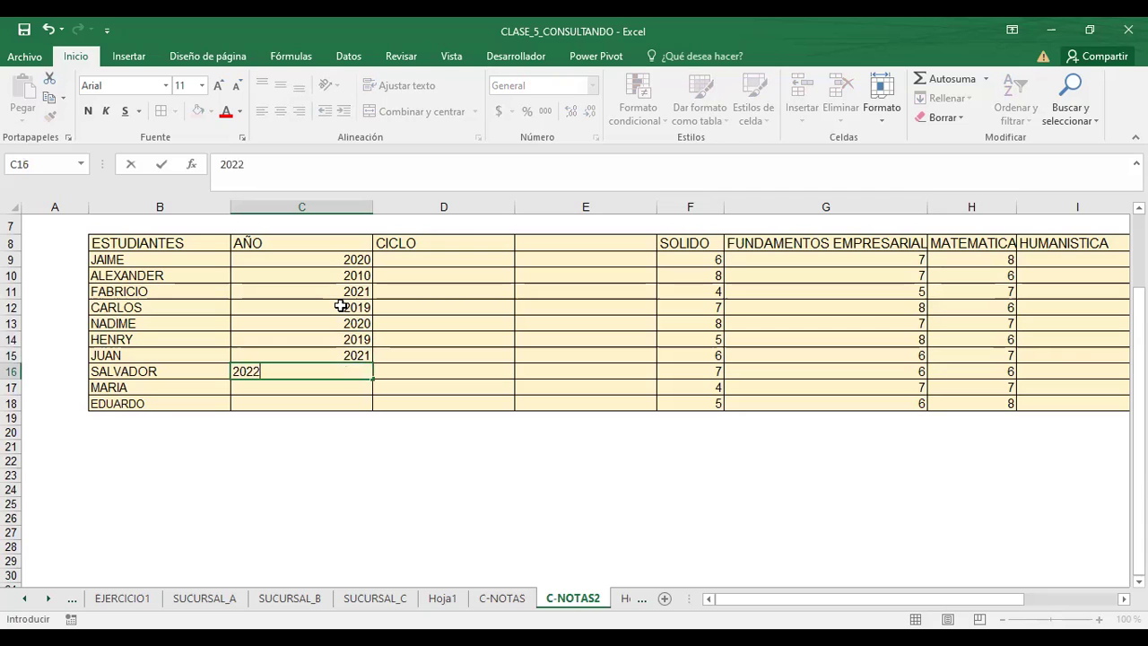
pyautogui.press('Return')
pyautogui.write('2020')
pyautogui.press('Return')
pyautogui.write('2')
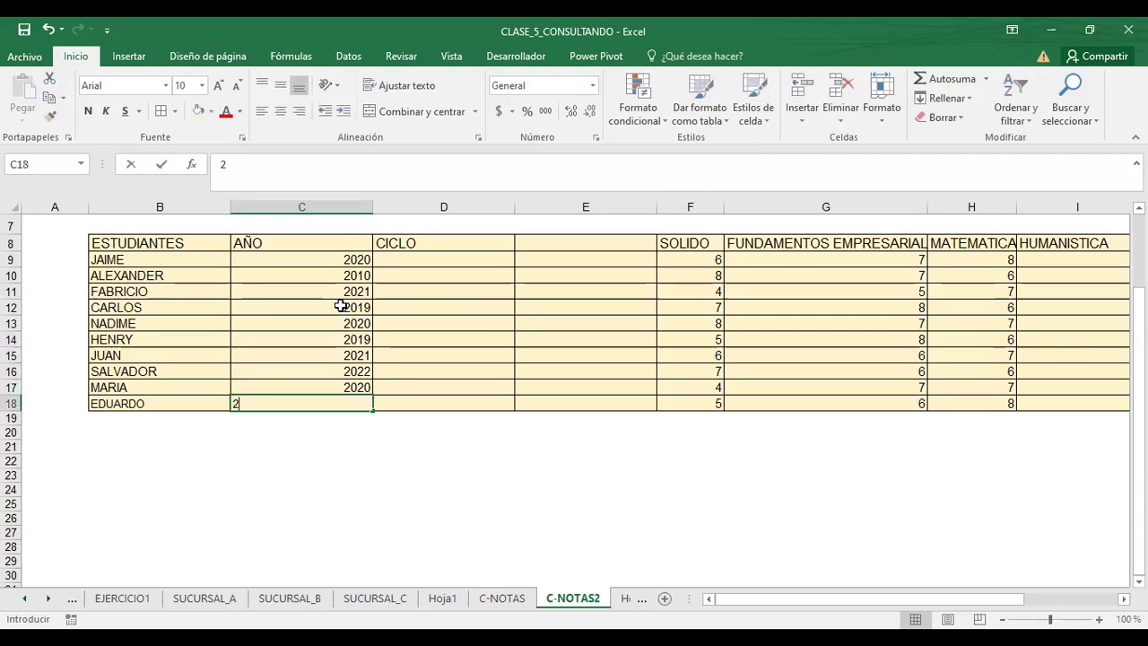
pyautogui.write('019')
pyautogui.press('Return')
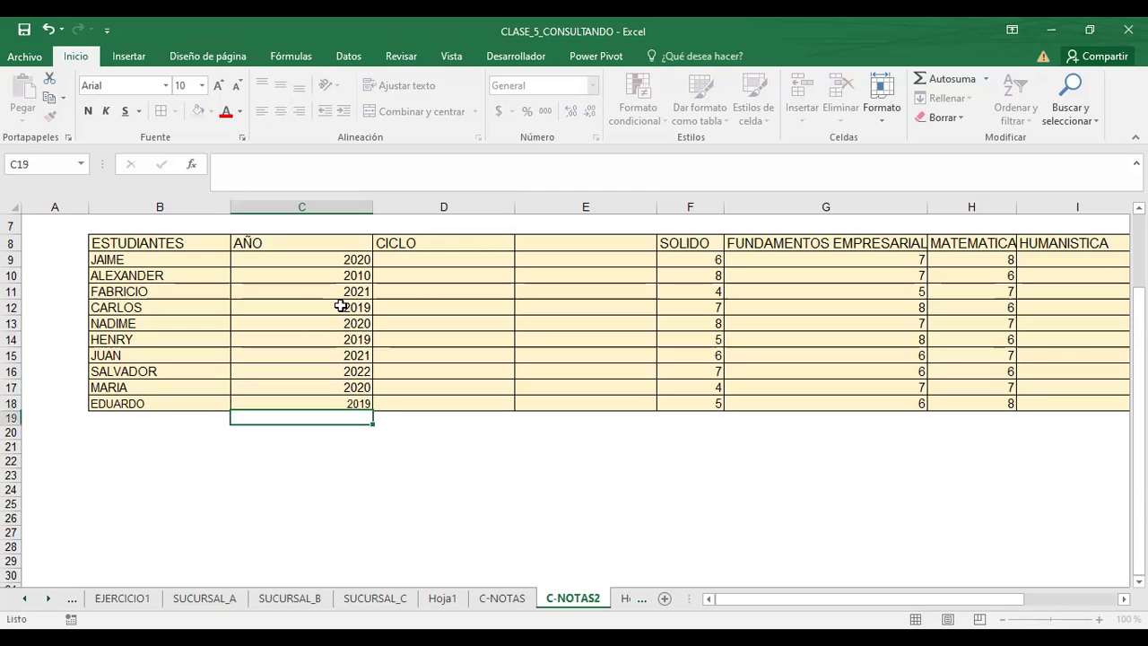
pyautogui.click(416, 260)
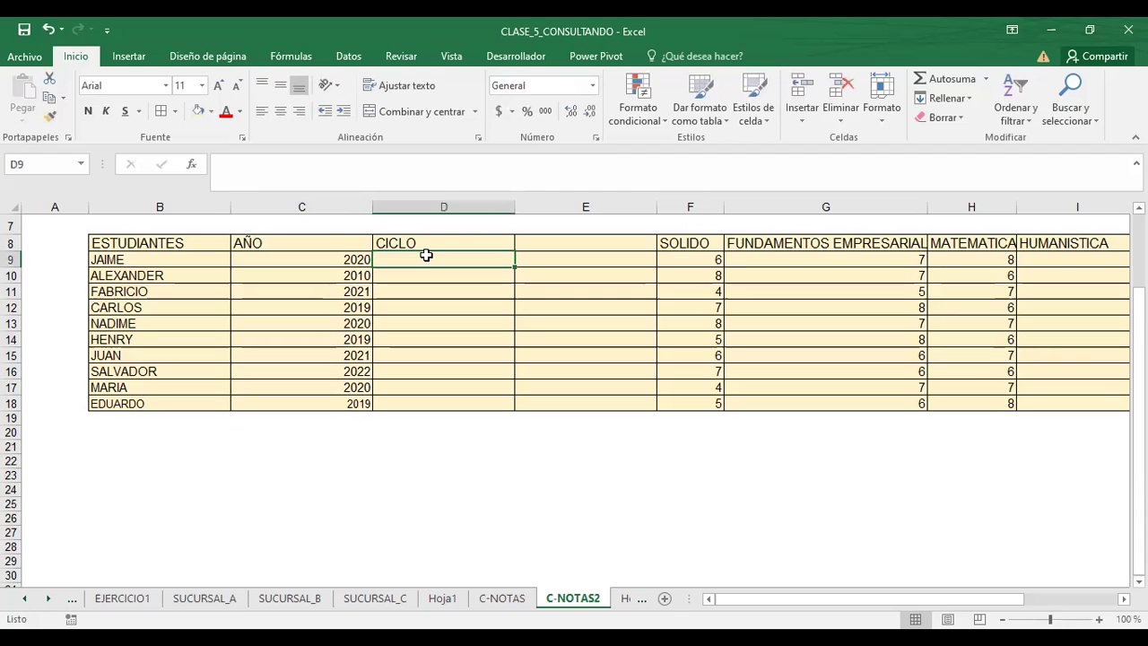
pyautogui.write('I')
# - Restore the overwritten CICLO header and enter cycles I for JAIME and IV for ALEXANDER
pyautogui.press('Up')
pyautogui.write('I')
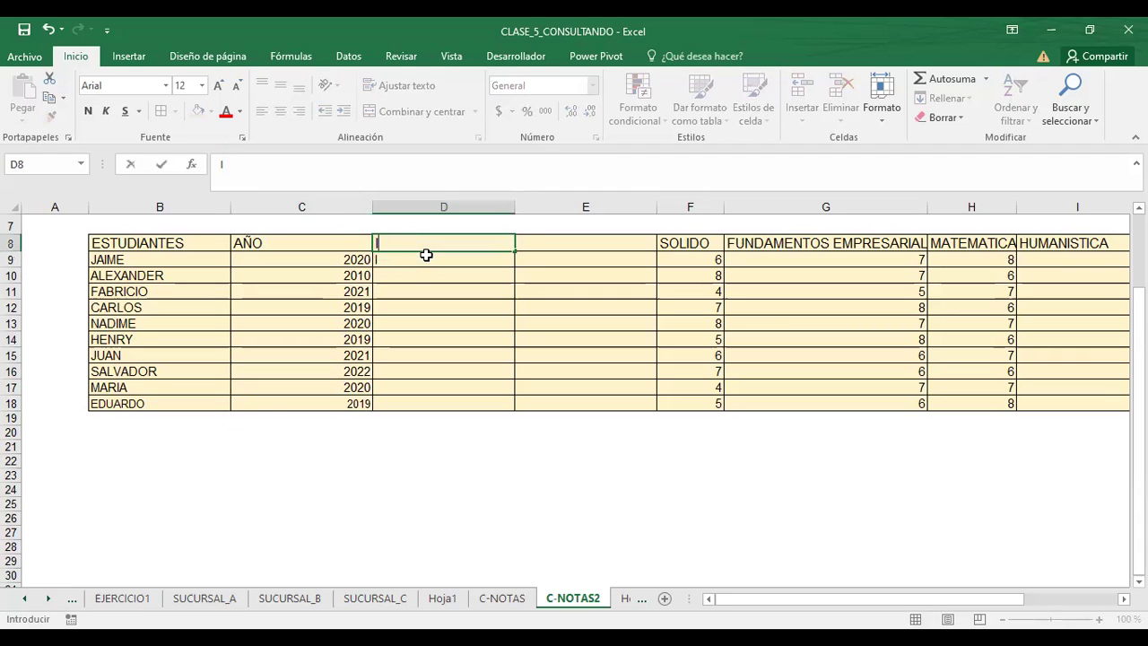
pyautogui.press('Up')
pyautogui.press('Down')
pyautogui.press('Down')
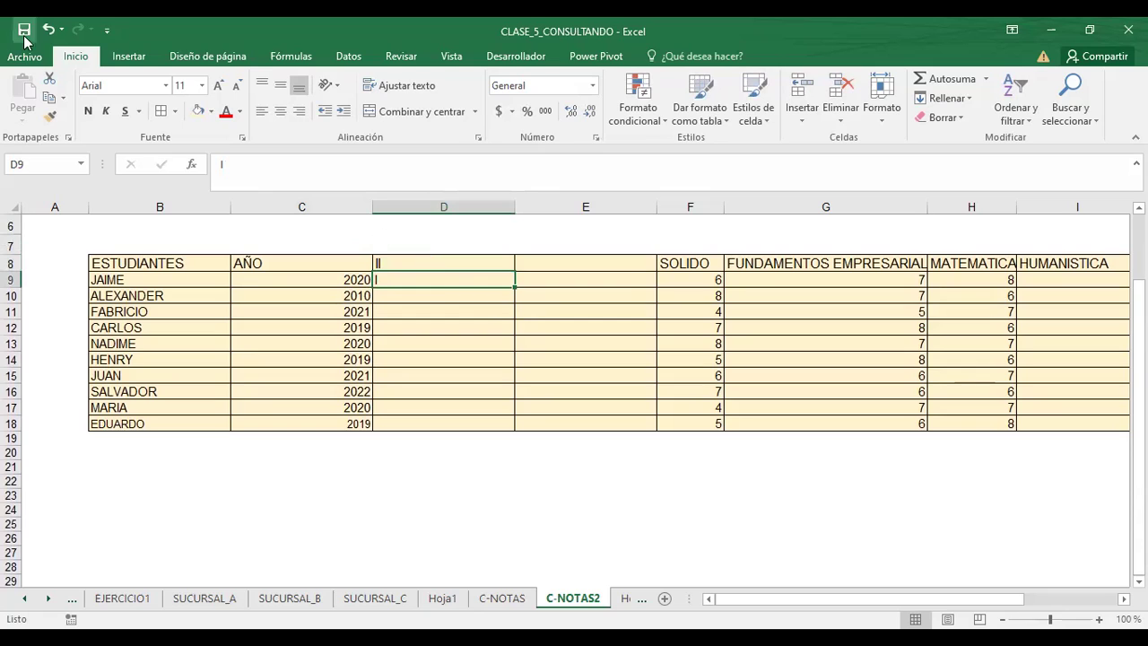
pyautogui.click(49, 30)
pyautogui.click(49, 29)
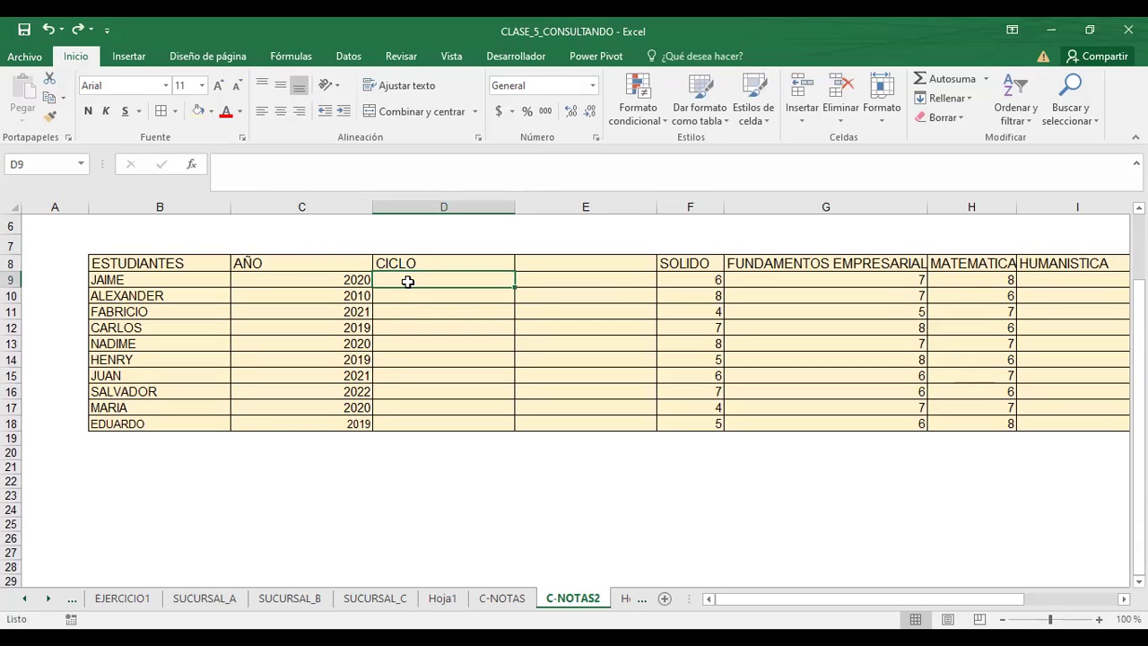
pyautogui.write('I')
pyautogui.press('Return')
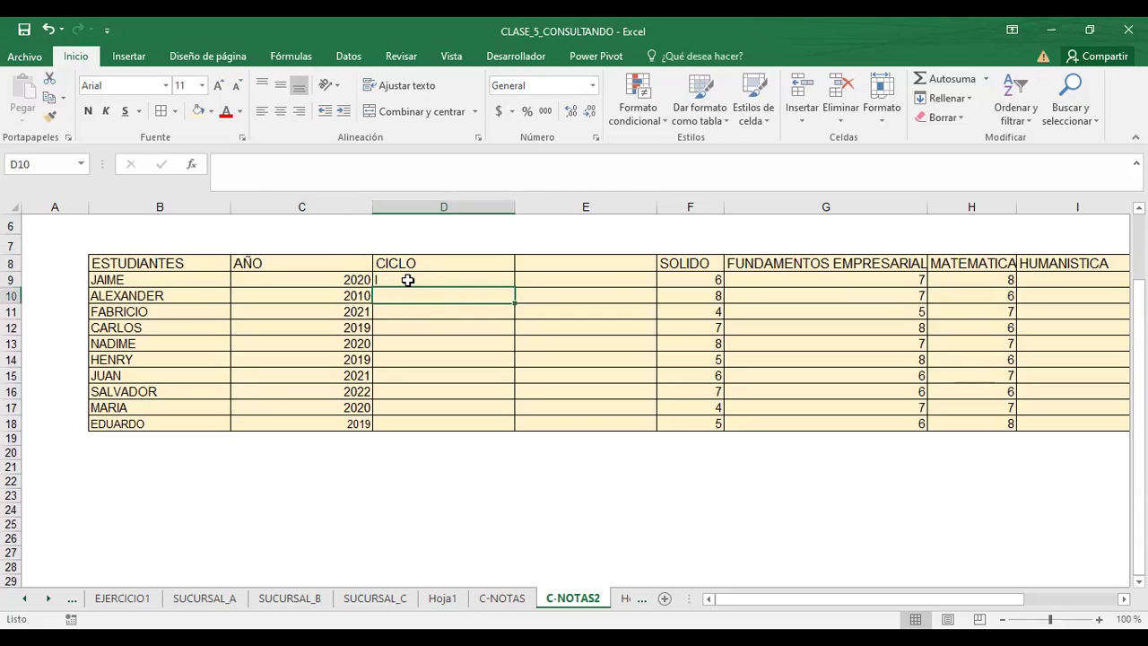
pyautogui.write('IV')
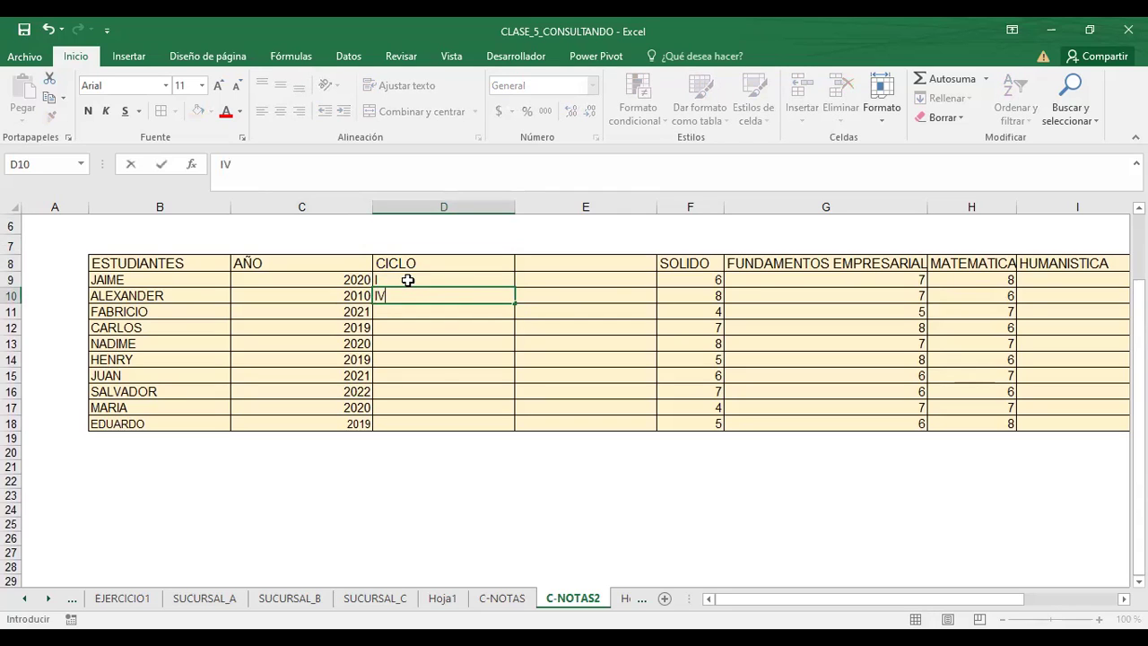
pyautogui.press('Return')
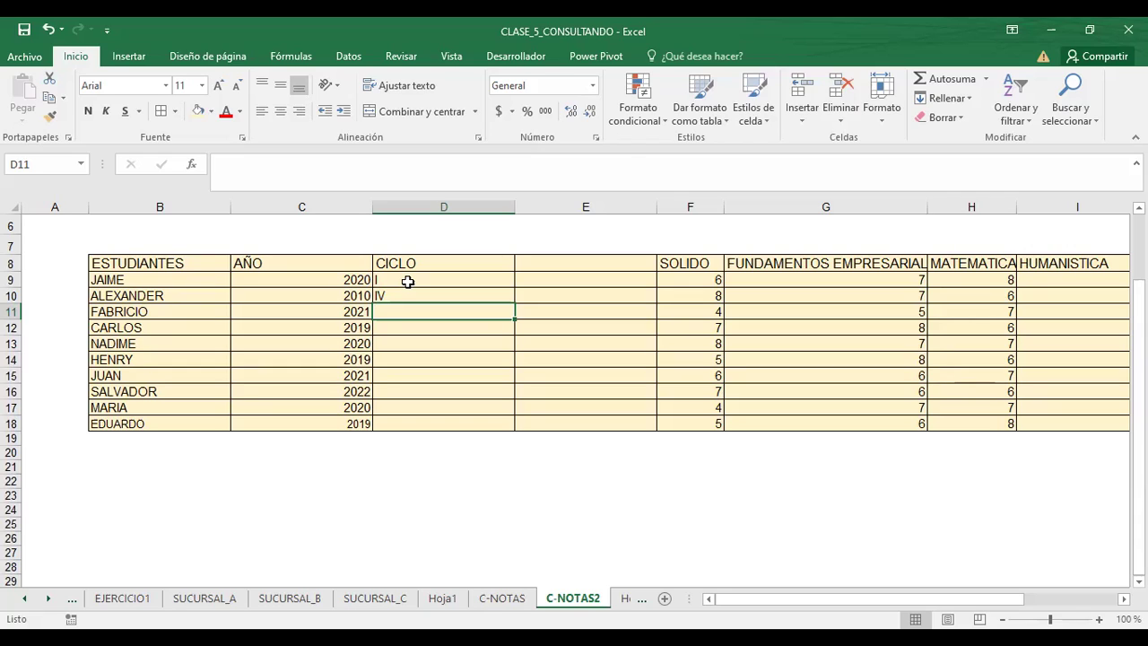
# - Enter cycles II for FABRICIO, III for CARLOS, II for NADIME and I for HENRY
pyautogui.press('Right')
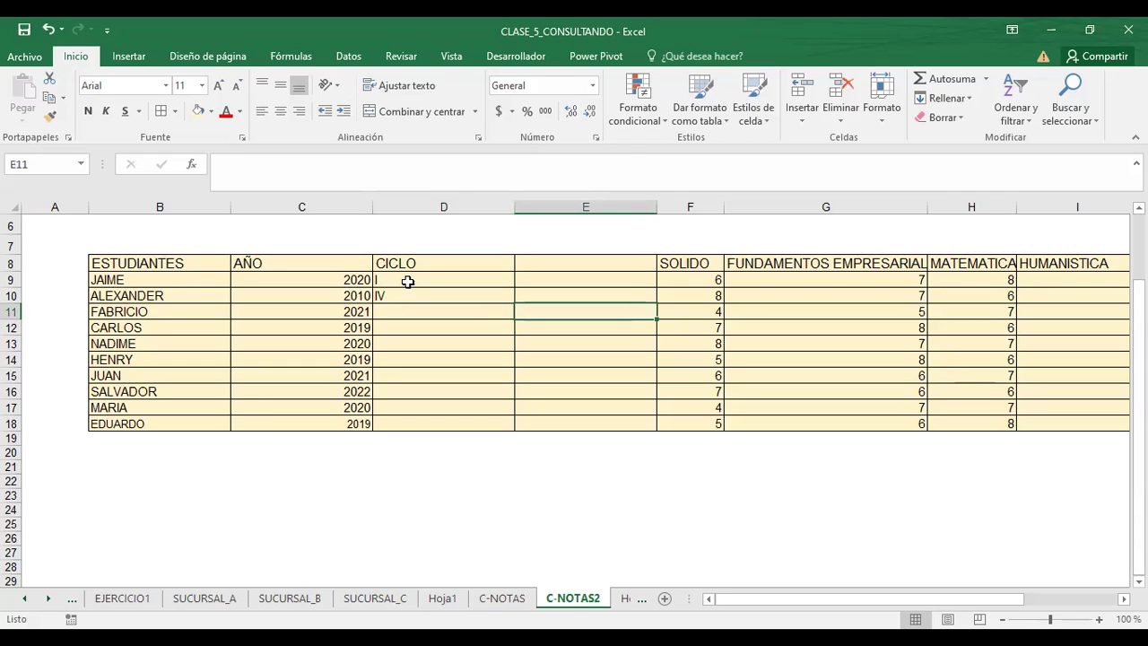
pyautogui.write('I')
pyautogui.press('Escape')
pyautogui.press('Left')
pyautogui.write('II')
pyautogui.press('Return')
pyautogui.write('III')
pyautogui.press('Return')
pyautogui.write('II')
pyautogui.press('Return')
pyautogui.write('I')
pyautogui.press('Return')
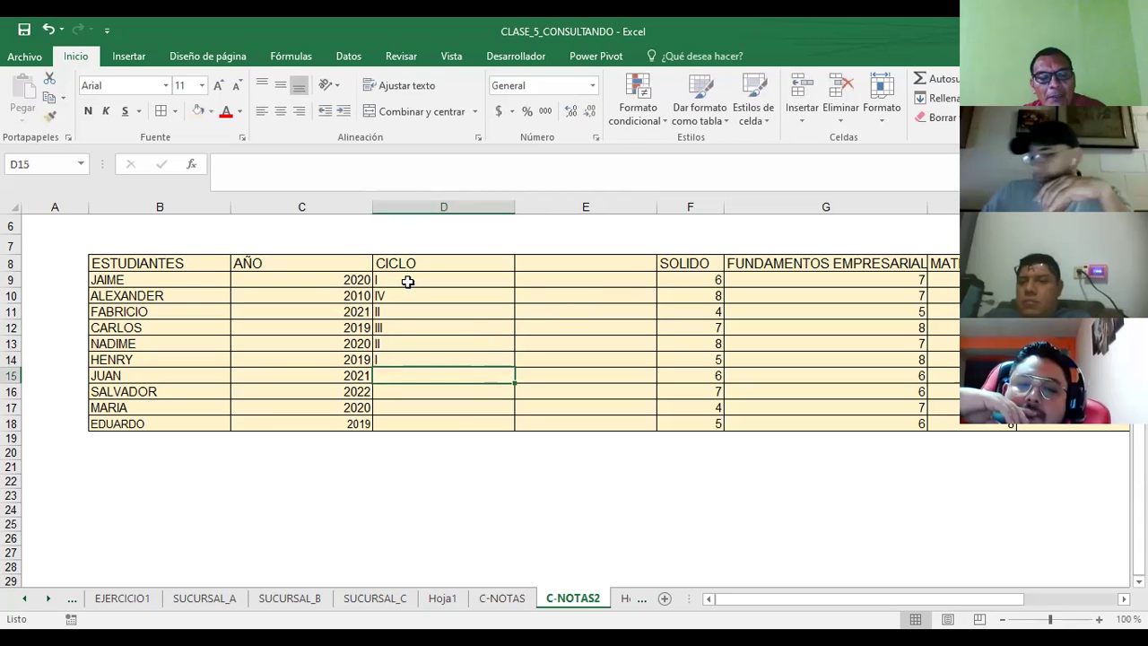
# - Enter cycles IV for JUAN, III for SALVADOR, II for MARIA and I for EDUARDO
pyautogui.write('IV')
pyautogui.press('Return')
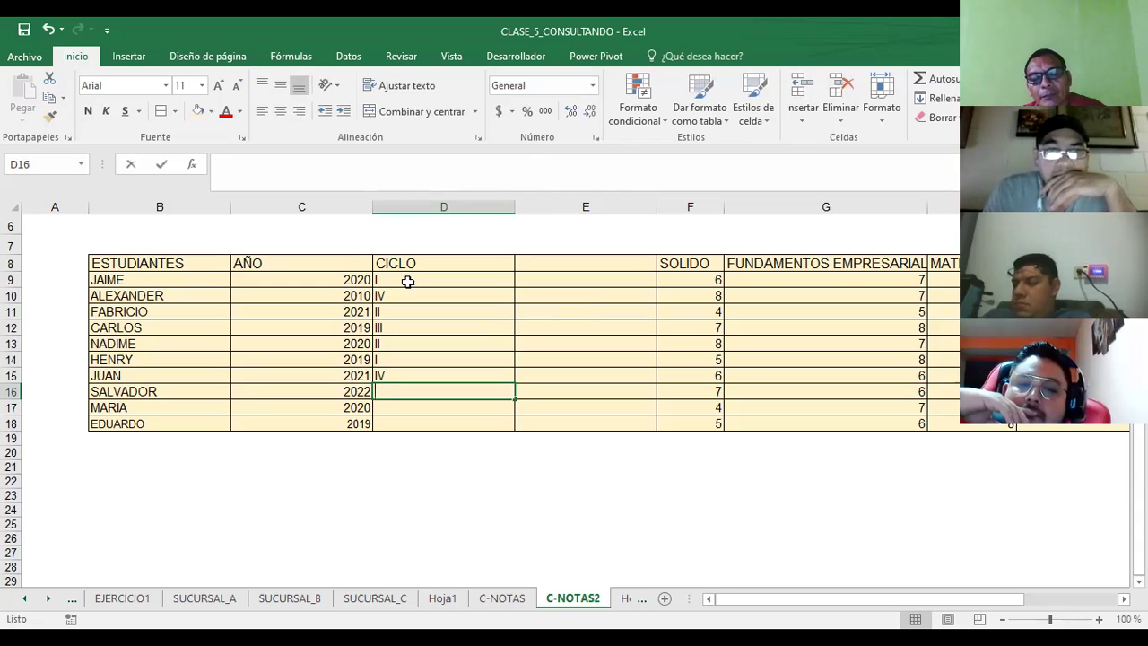
pyautogui.write('III')
pyautogui.press('Return')
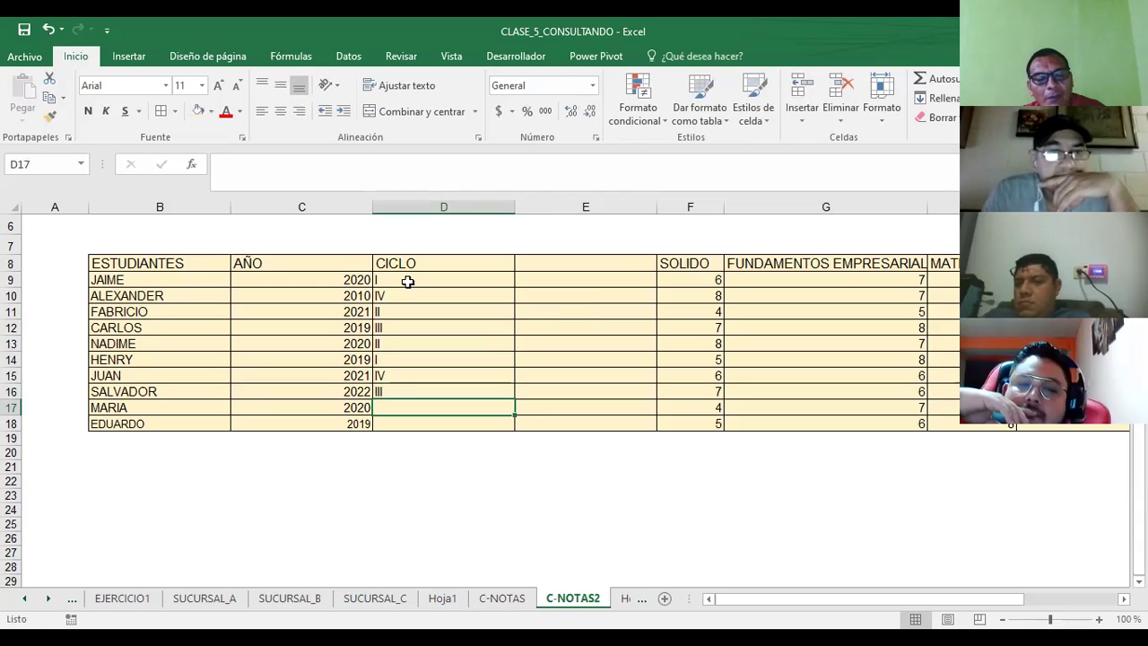
pyautogui.write('II')
pyautogui.press('Return')
pyautogui.write('I')
pyautogui.press('Return')
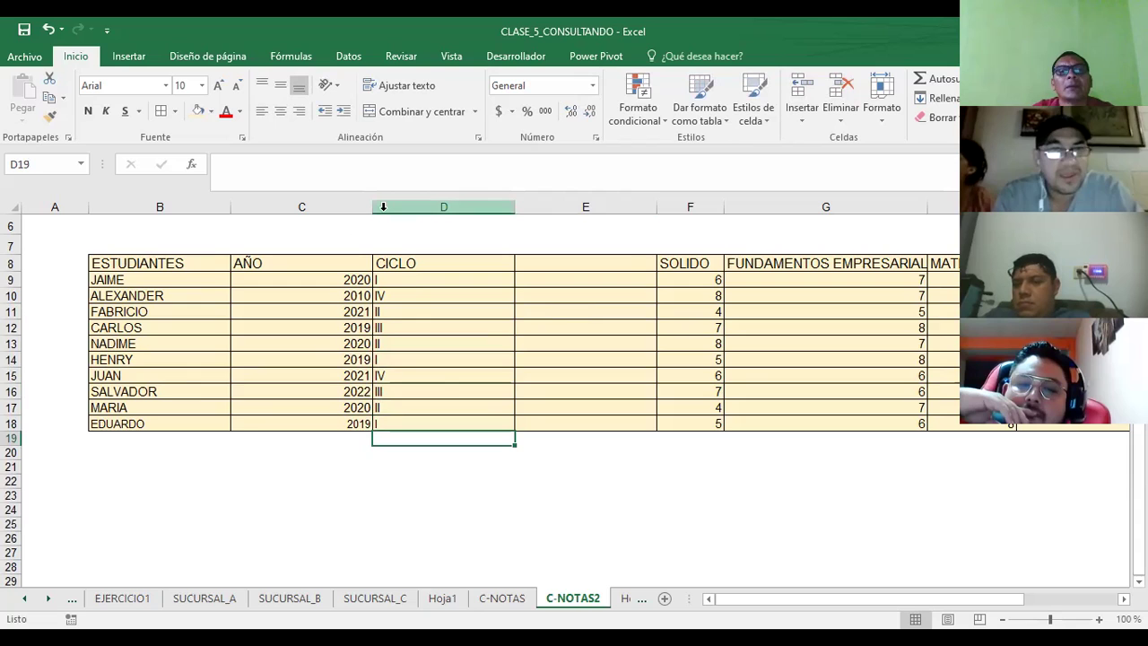
# - Narrow the AÑO, CICLO and adjacent empty columns of the student table, then switch to the blank Hoja1 sheet
pyautogui.moveTo(373, 207); pyautogui.dragTo(308, 220)
pyautogui.moveTo(444, 207); pyautogui.dragTo(373, 209)
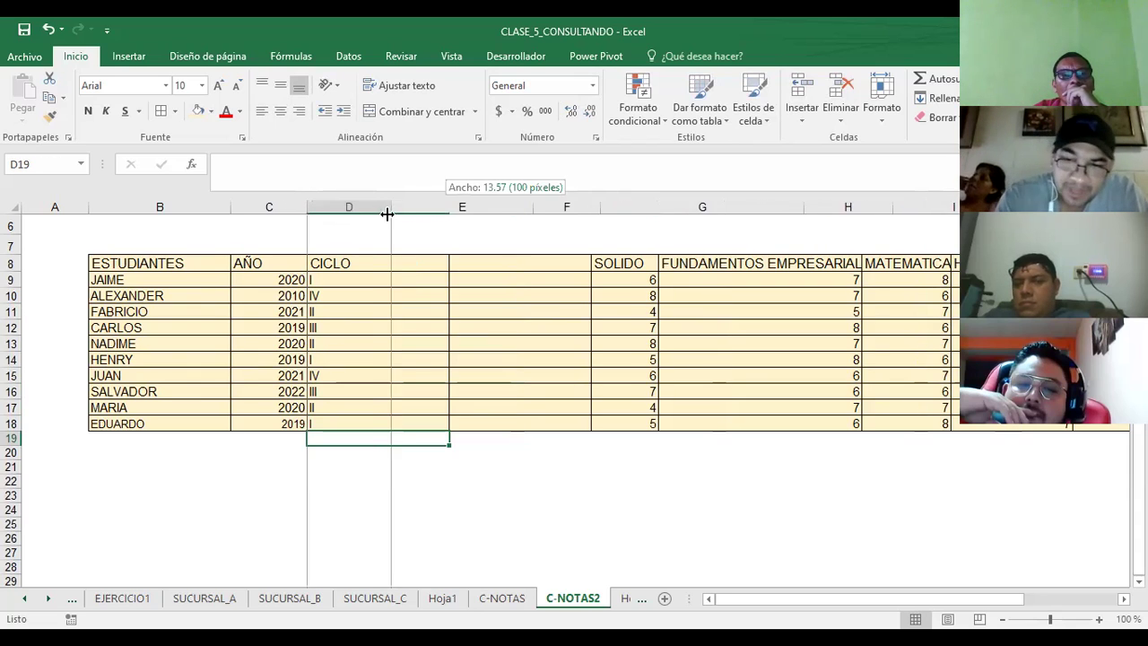
pyautogui.moveTo(515, 213); pyautogui.dragTo(439, 228)
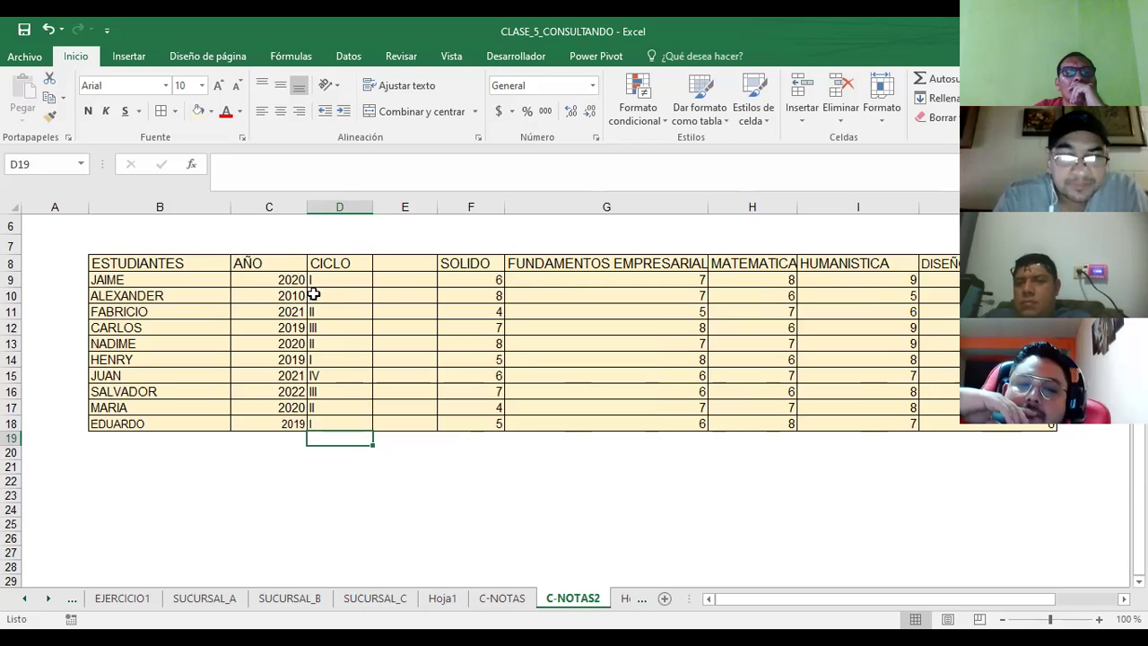
pyautogui.click(424, 264)
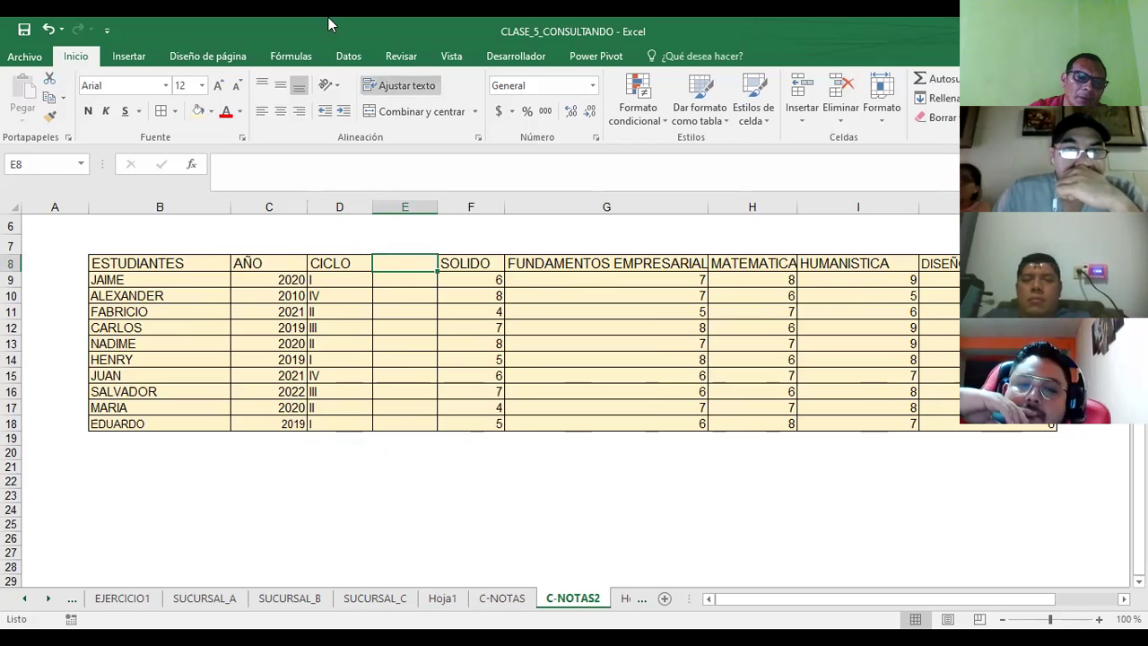
pyautogui.click(444, 604)
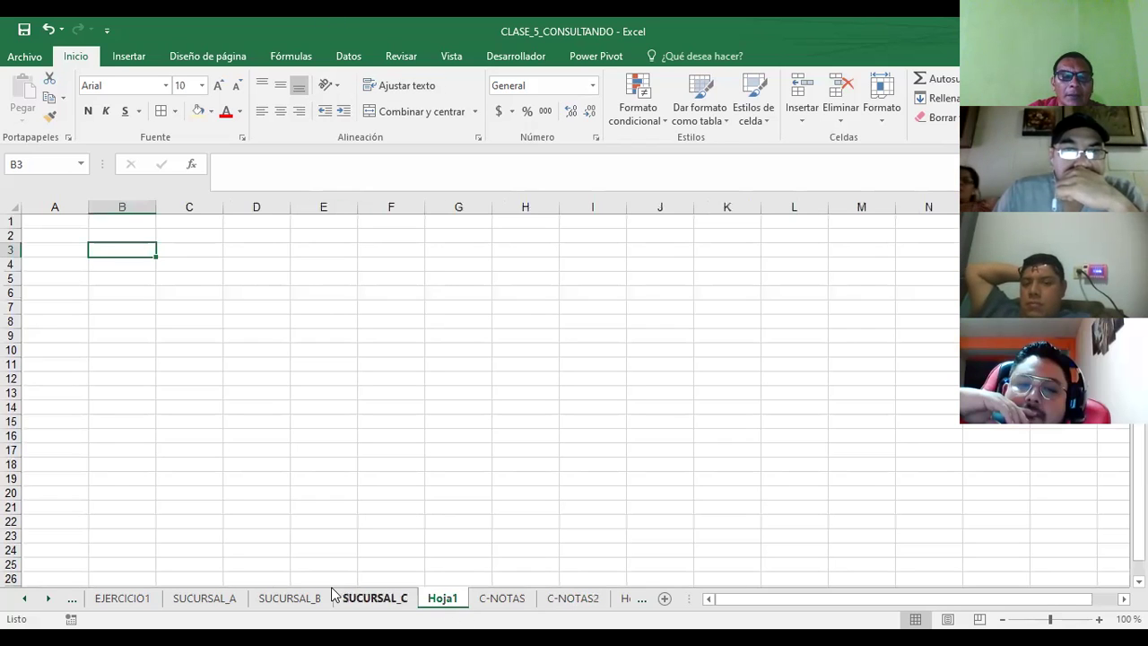
# - On EJERCICIO1, select the green exercise statement H3:N5 and inspect the INDICE formula in F8
pyautogui.click(112, 600)
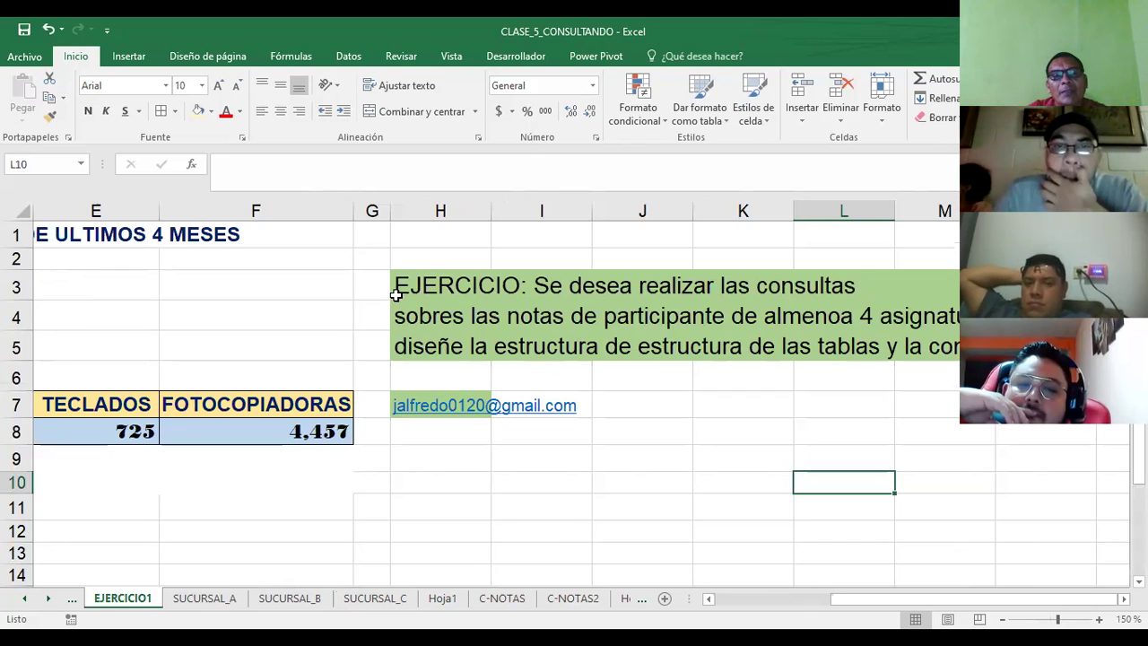
pyautogui.moveTo(397, 287); pyautogui.dragTo(938, 284)
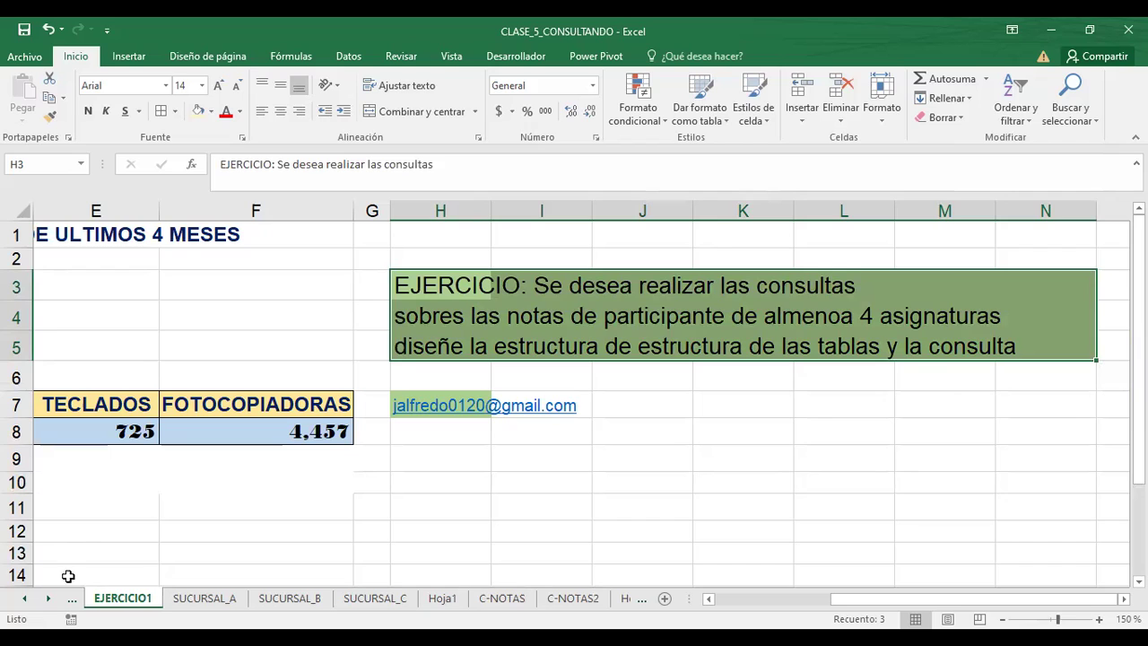
pyautogui.click(303, 431)
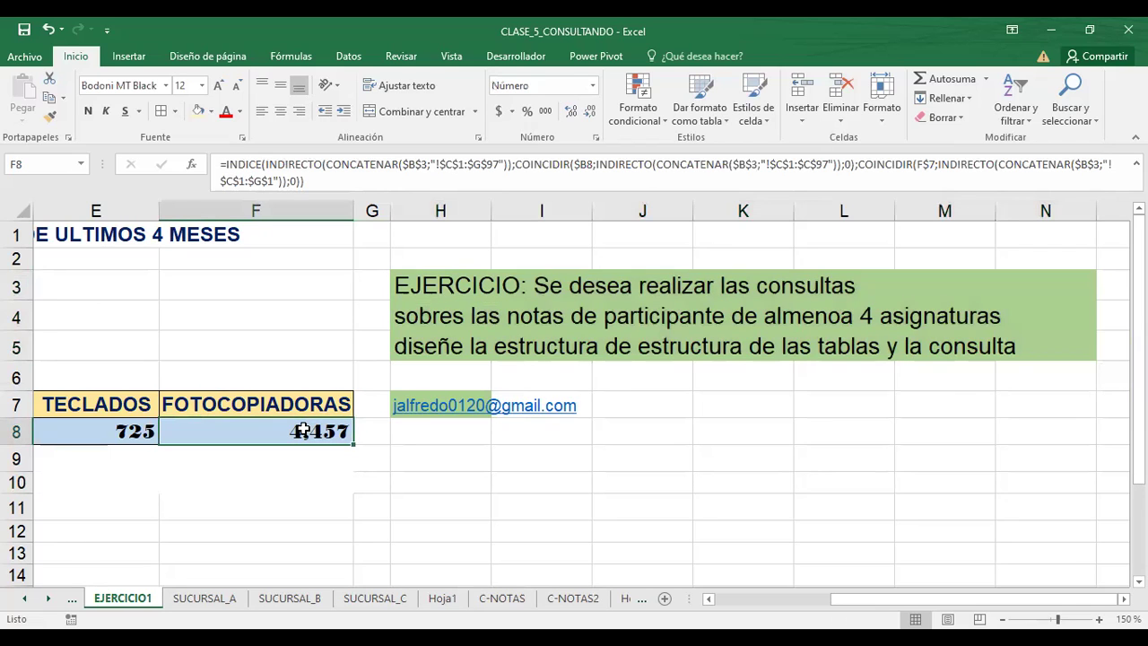
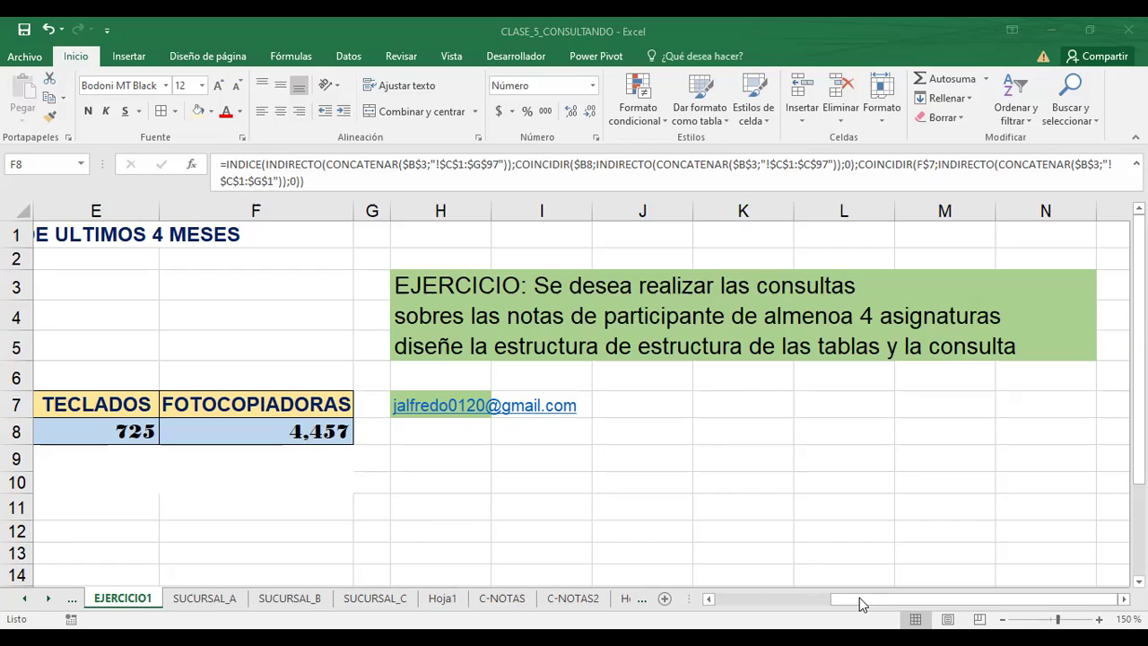
# - Select the cells around the e-mail on C-NOTAS, including G6:I9 and row 7 through N7
pyautogui.click(858, 603)
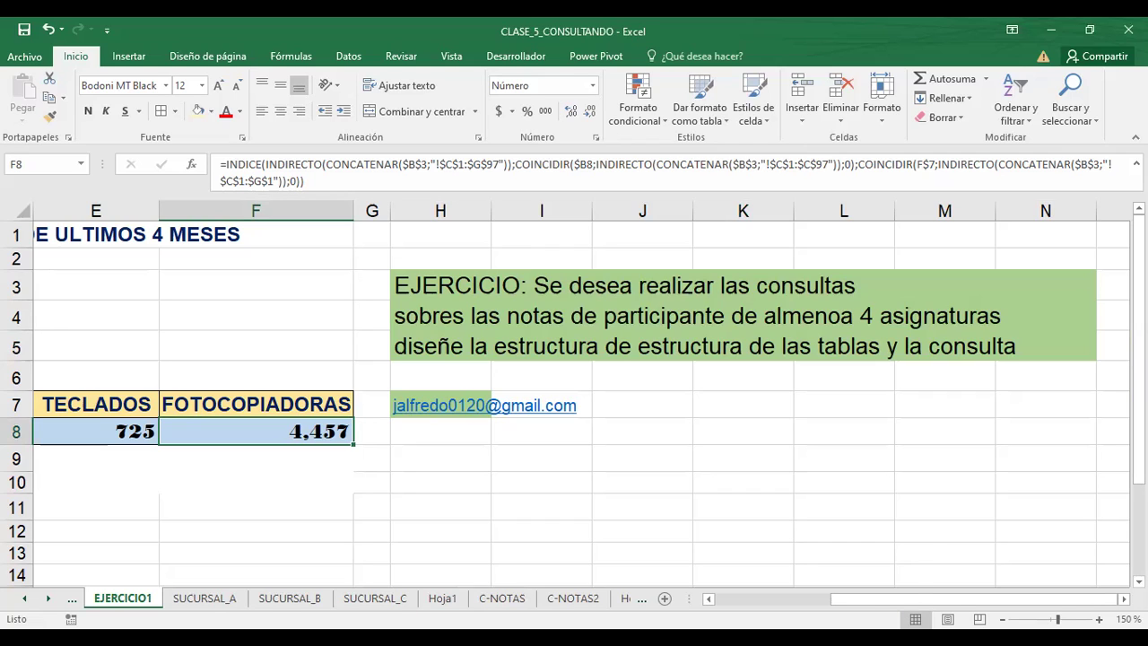
pyautogui.click(615, 402)
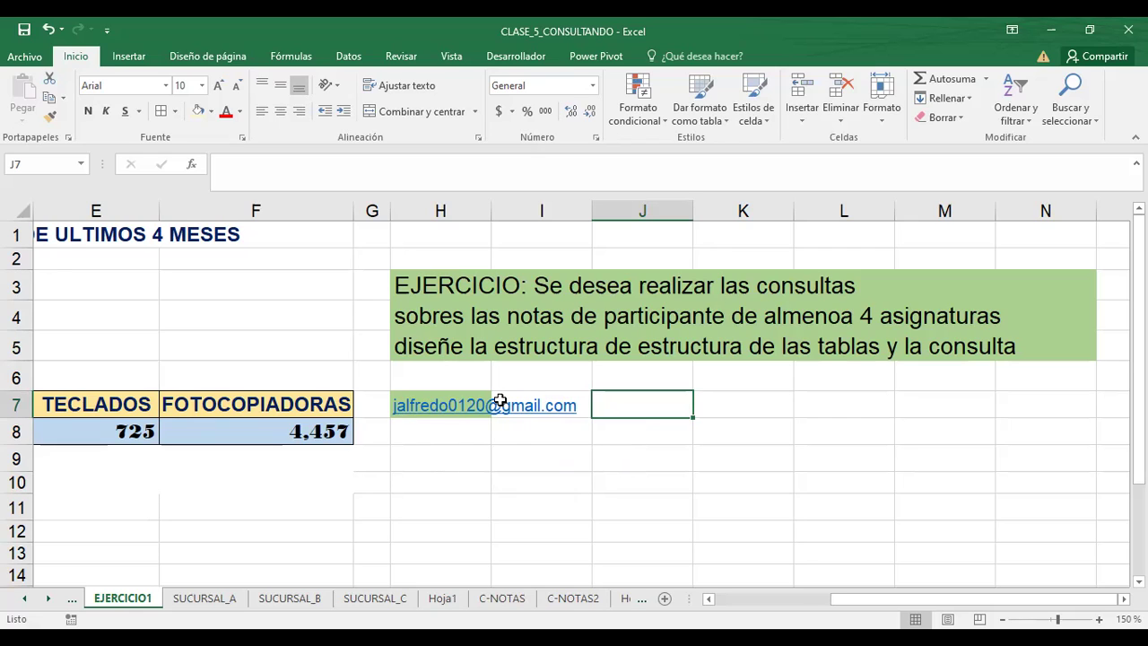
pyautogui.click(421, 378)
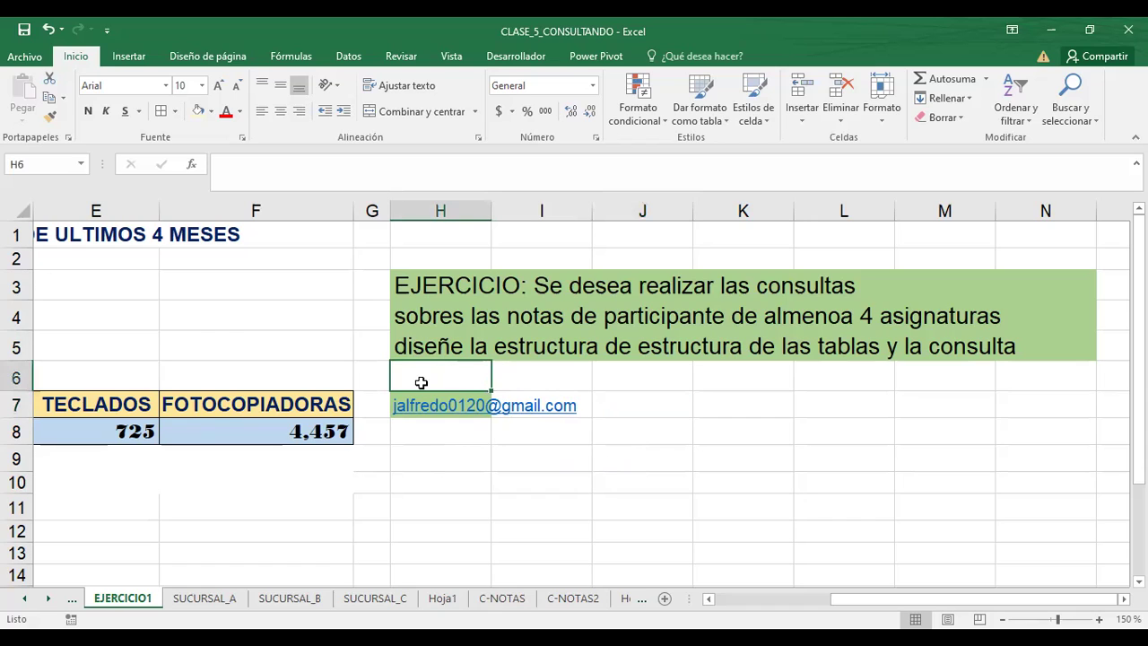
pyautogui.click(519, 376)
pyautogui.click(431, 430)
pyautogui.click(518, 430)
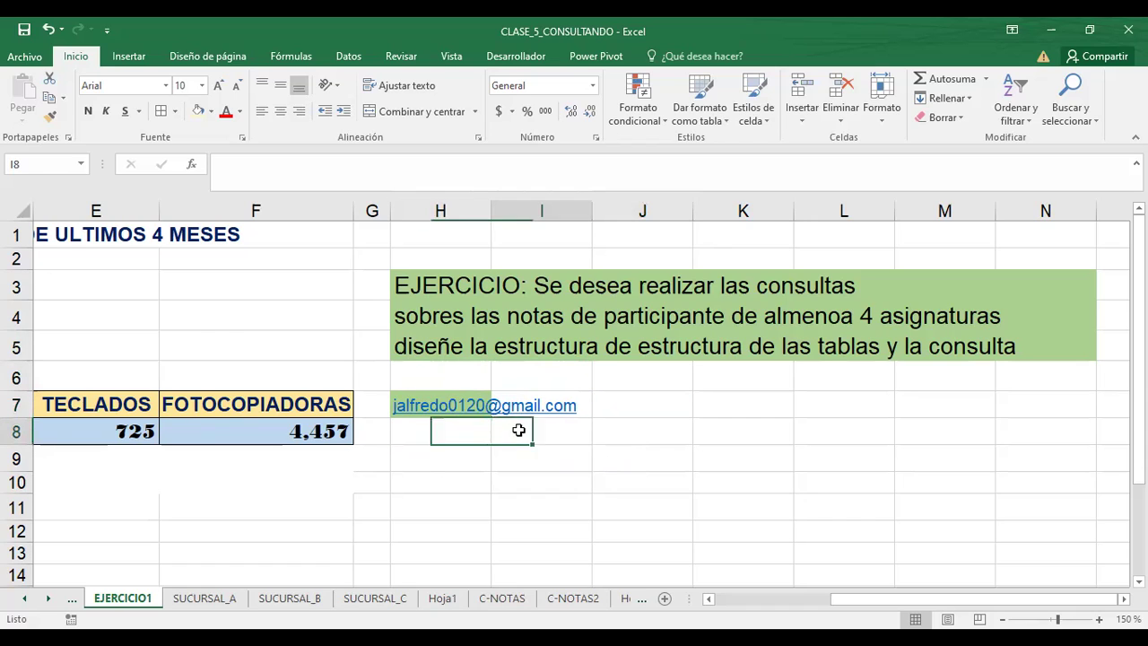
pyautogui.moveTo(372, 385); pyautogui.dragTo(538, 458)
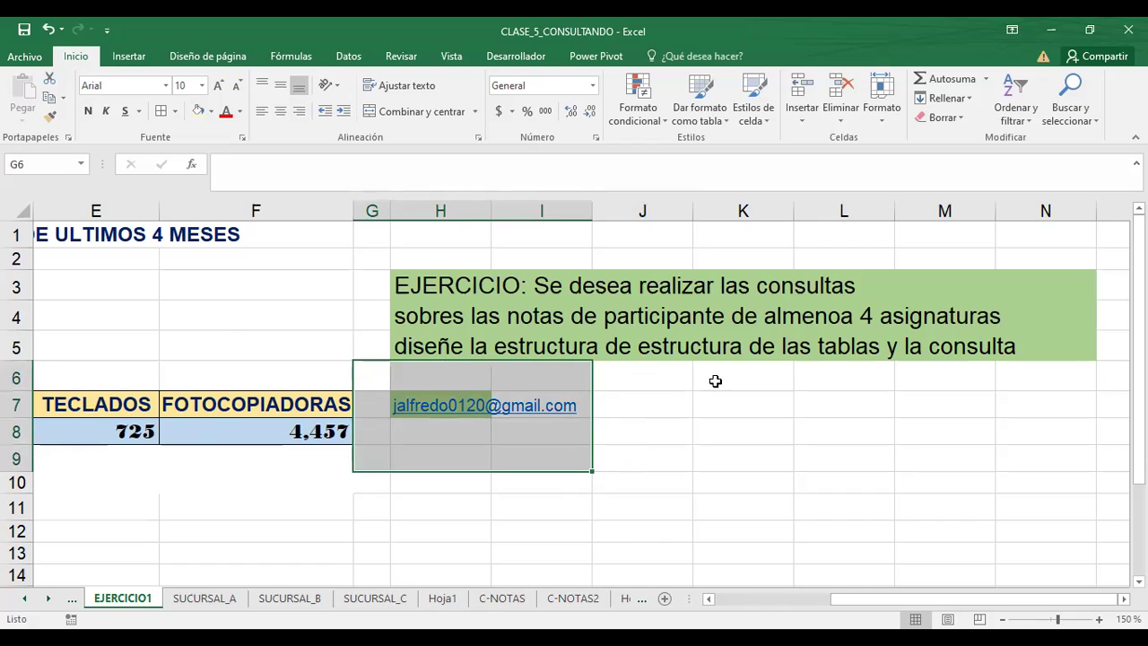
pyautogui.click(663, 404)
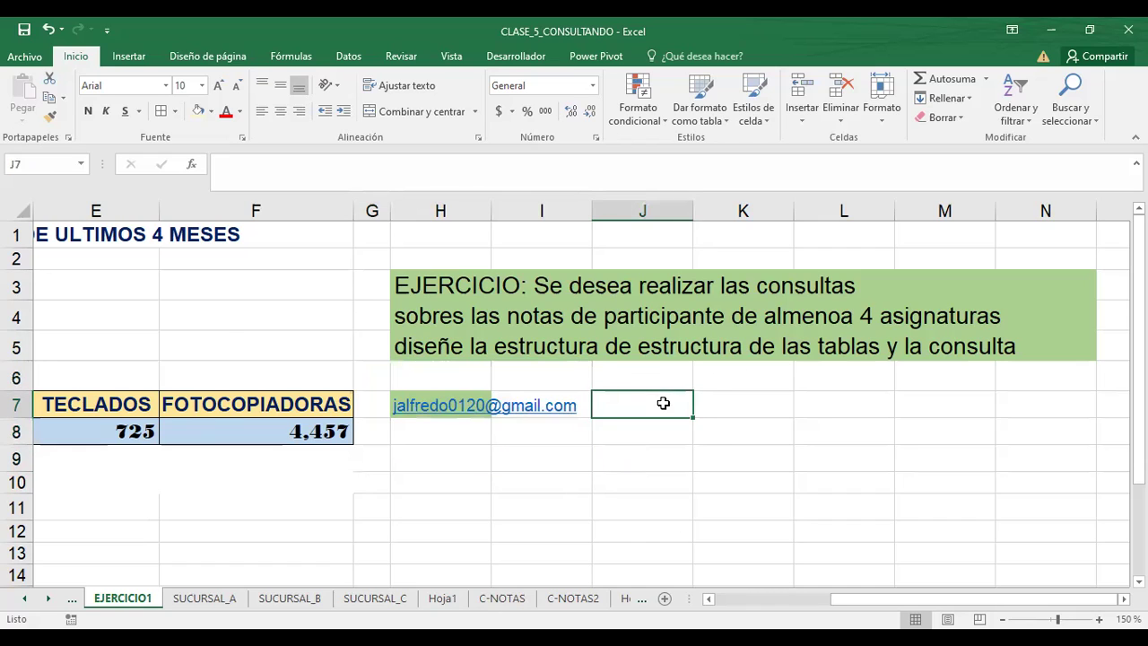
pyautogui.click(720, 404)
pyautogui.click(841, 403)
pyautogui.click(950, 396)
pyautogui.click(1049, 396)
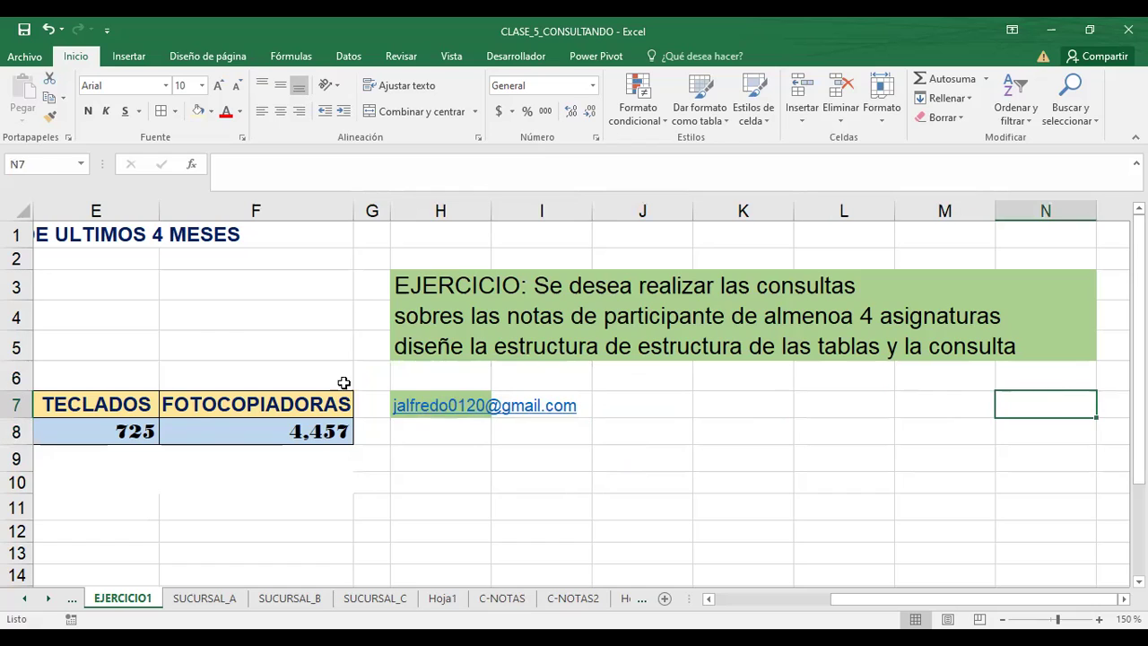
pyautogui.click(446, 434)
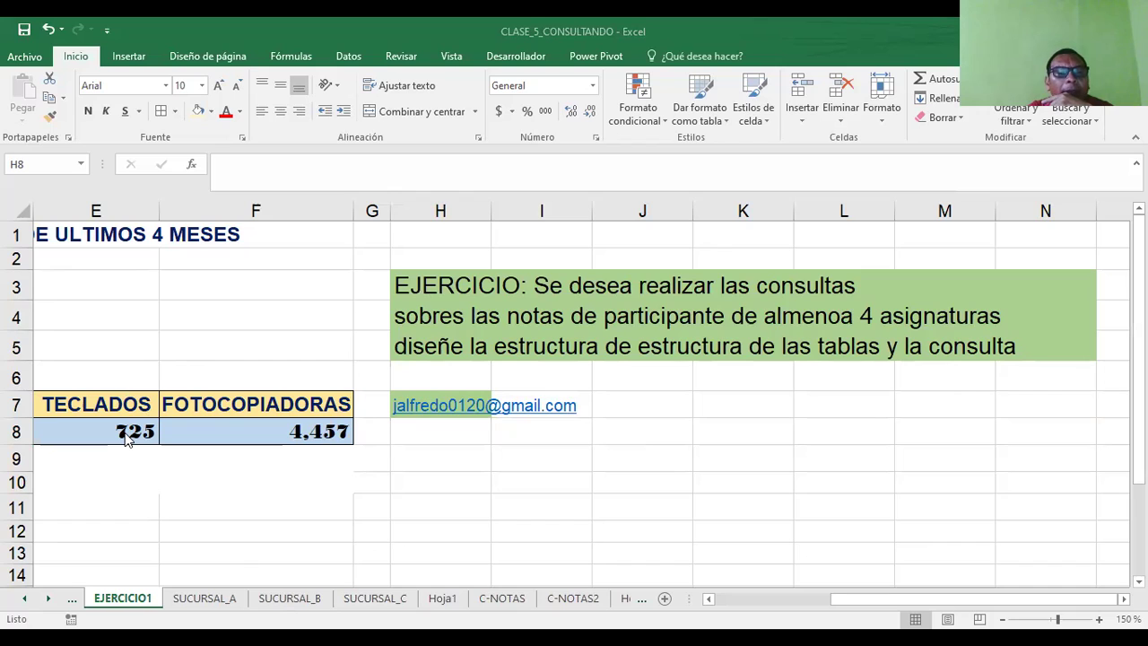
# - Inspect the F8 lookup formula, try a G11 reference, then discard the edit
pyautogui.click(233, 431)
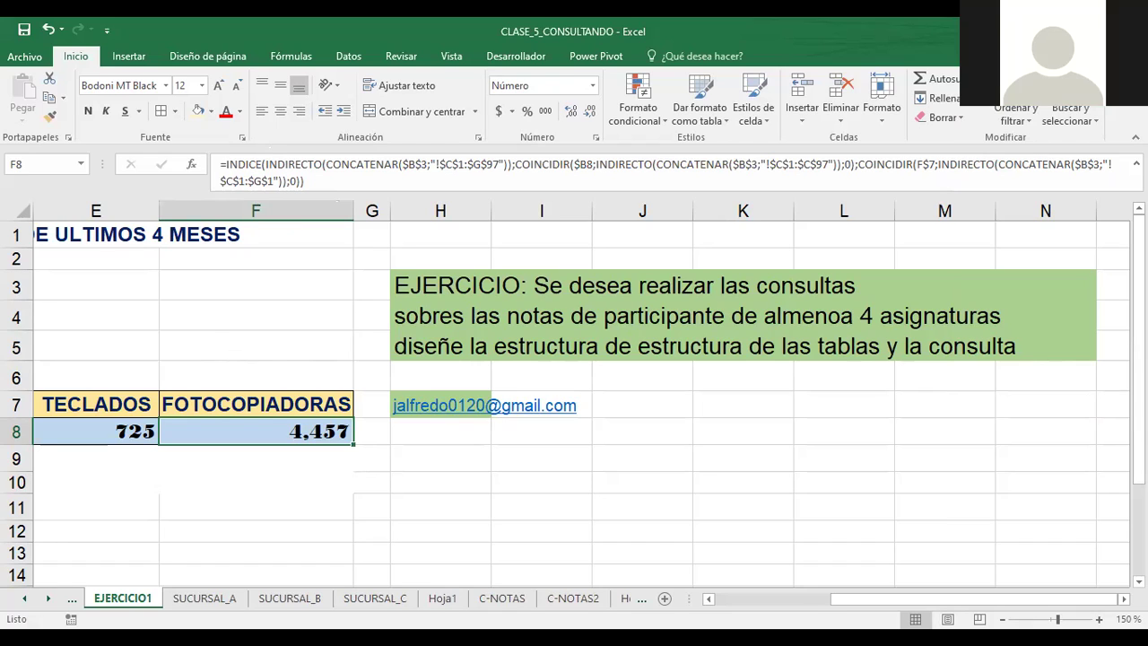
pyautogui.scroll(-2, 574, 403)
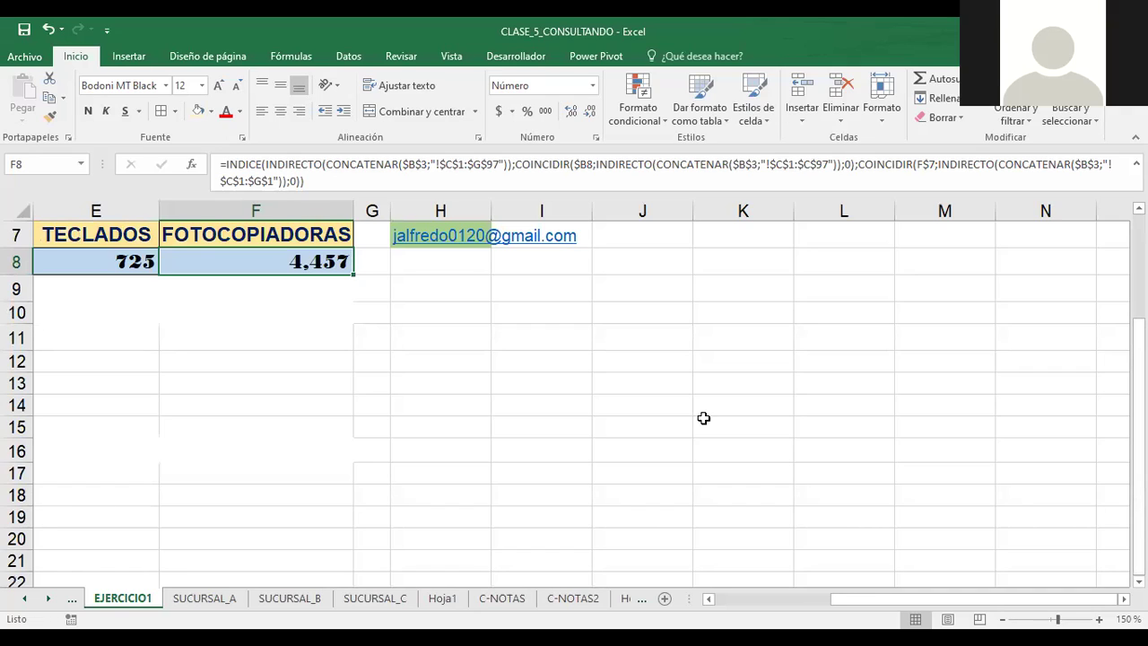
pyautogui.moveTo(324, 181); pyautogui.dragTo(199, 157)
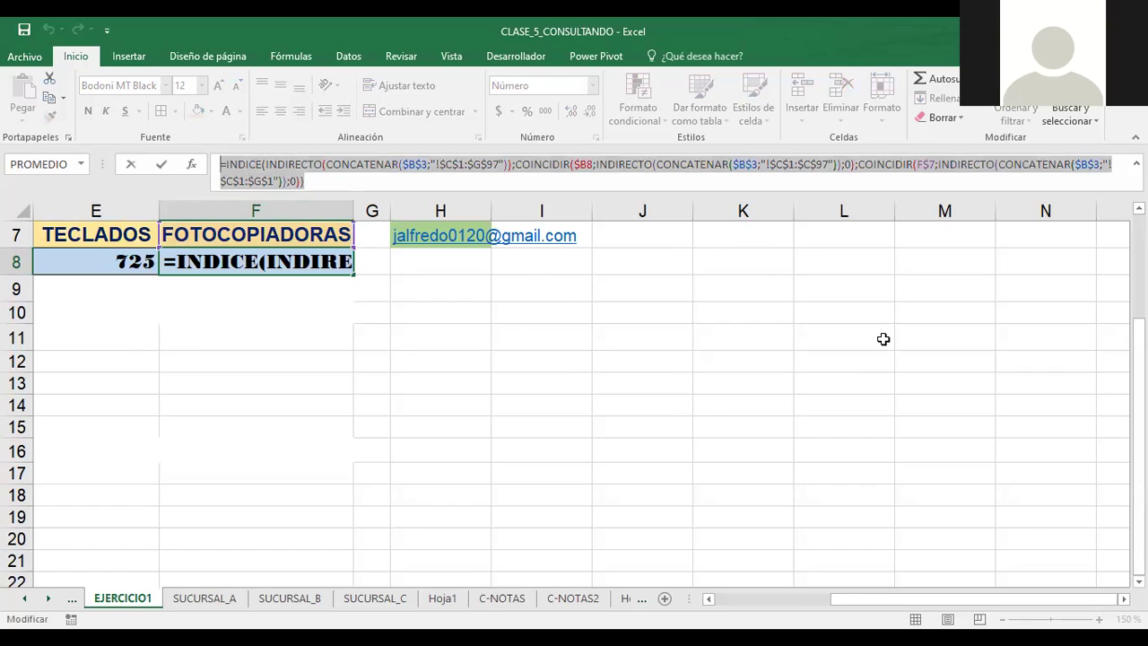
pyautogui.click(382, 335)
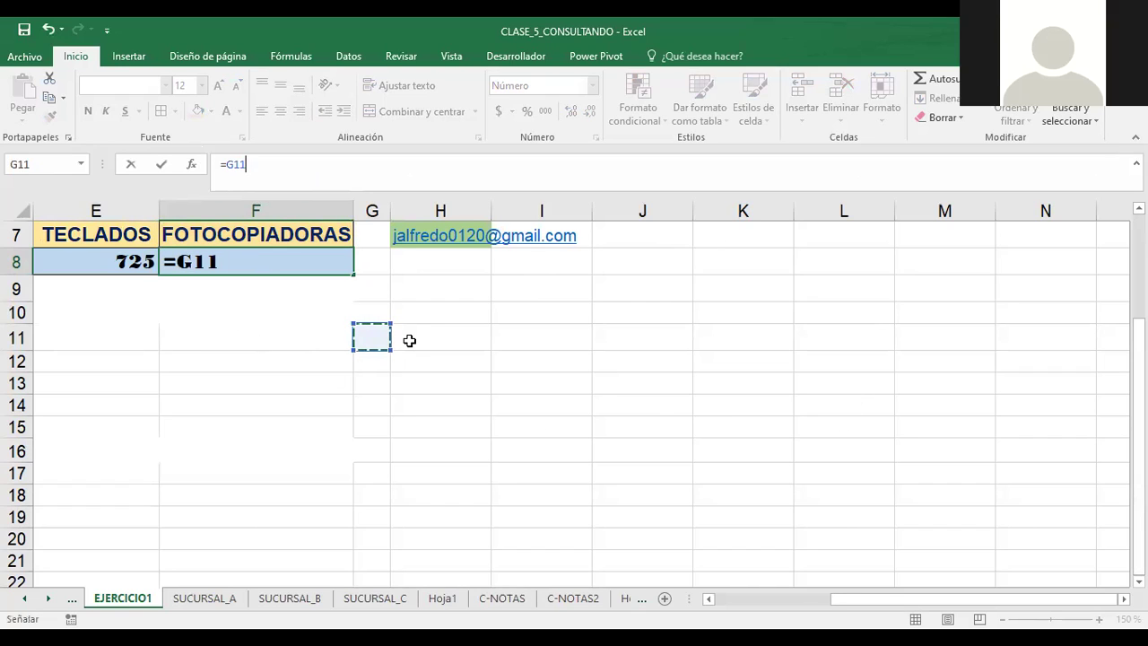
pyautogui.press('Escape')
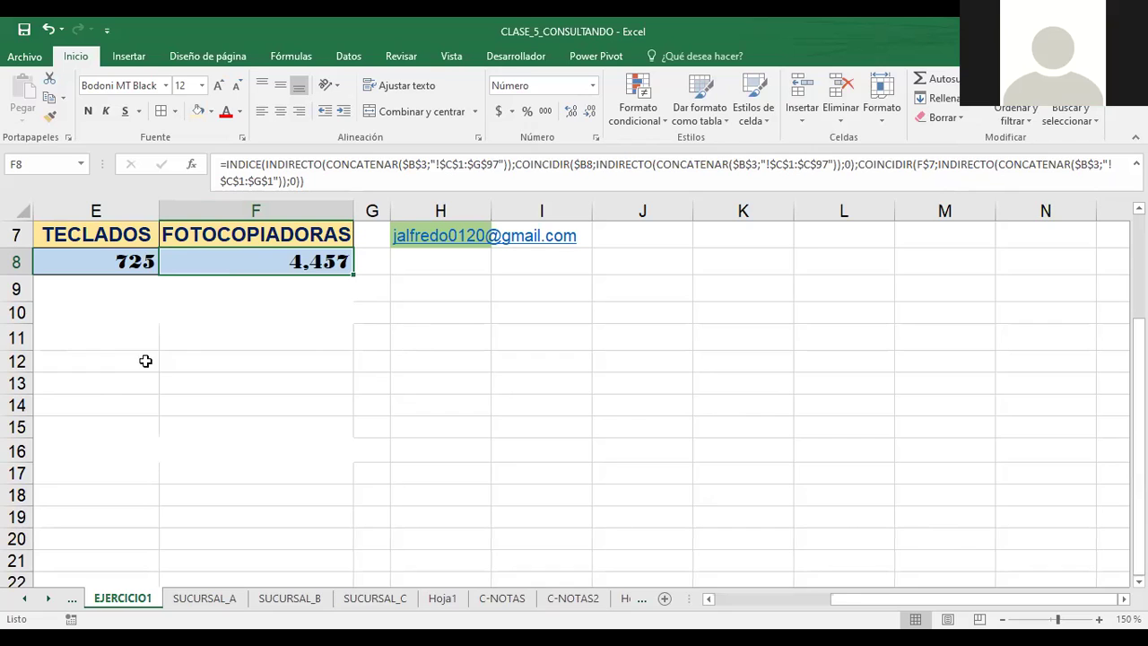
pyautogui.click(180, 342)
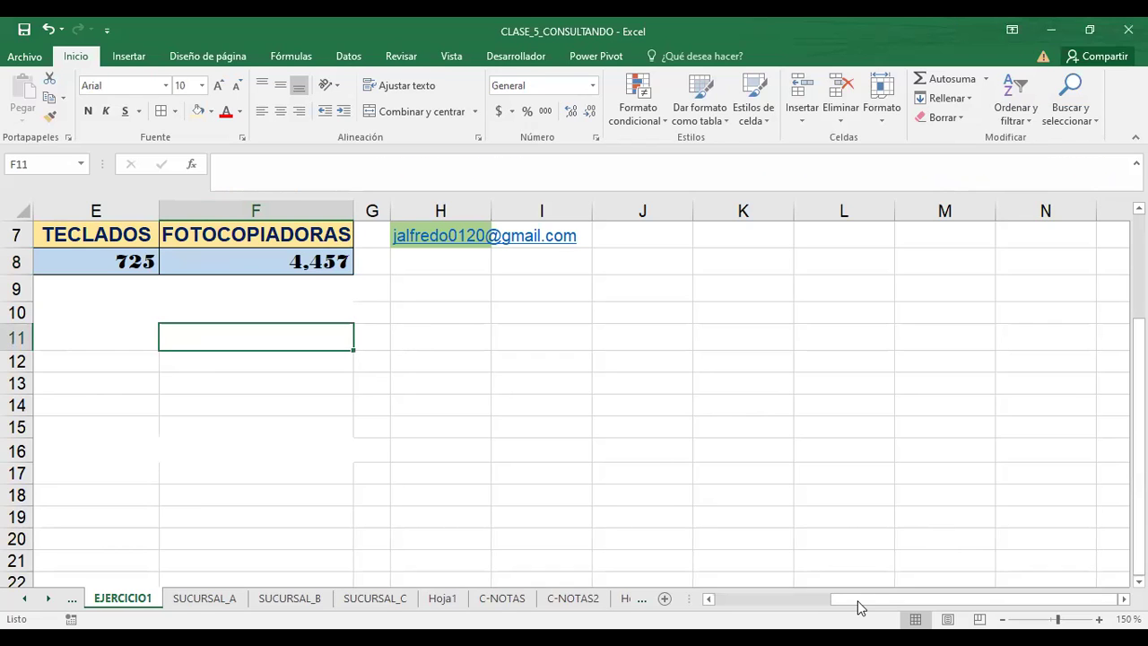
pyautogui.moveTo(859, 607); pyautogui.dragTo(742, 607)
pyautogui.scroll(2, 269, 345)
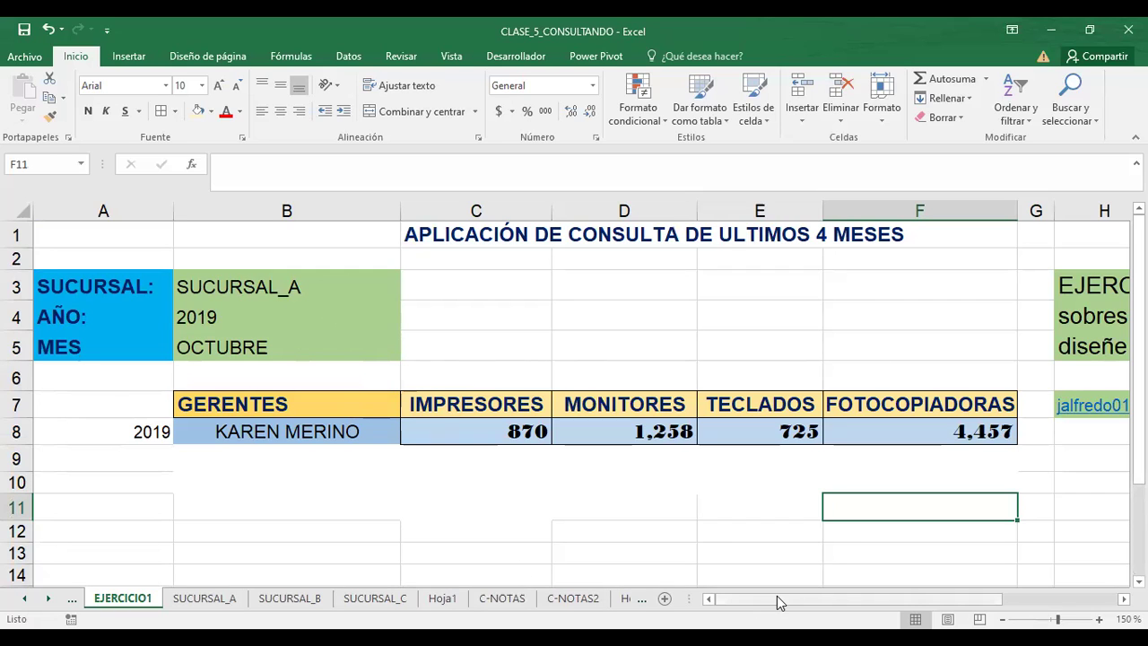
pyautogui.moveTo(777, 596); pyautogui.dragTo(709, 613)
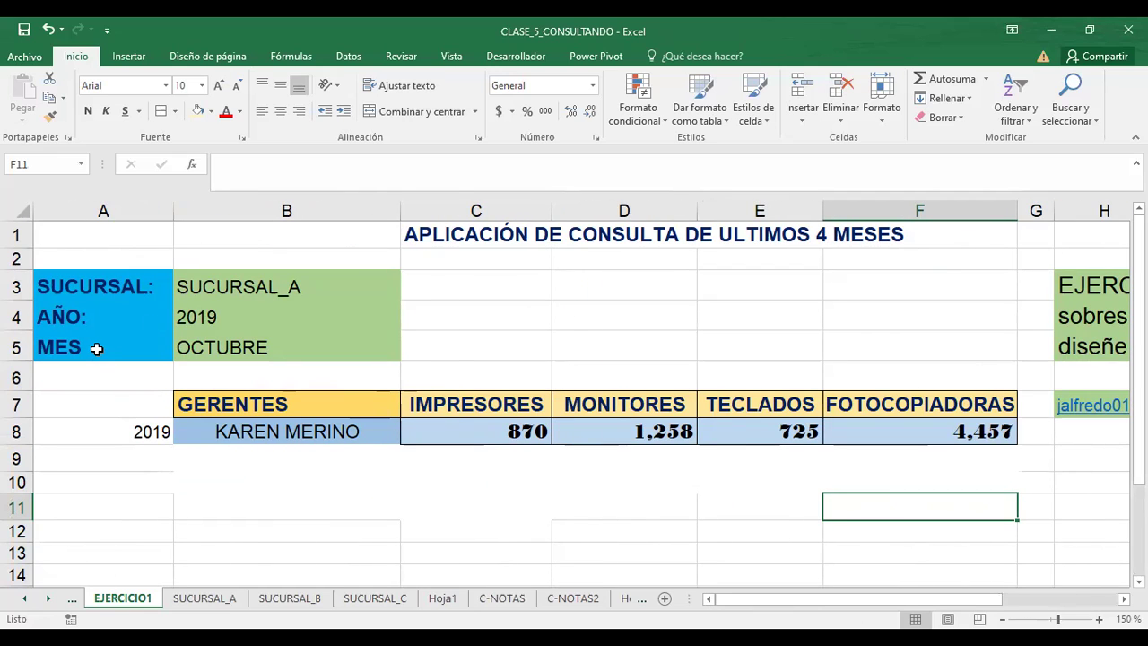
# - Select branch cell B3, then the empty cells C3:C5 beside branch, year and month
pyautogui.click(287, 291)
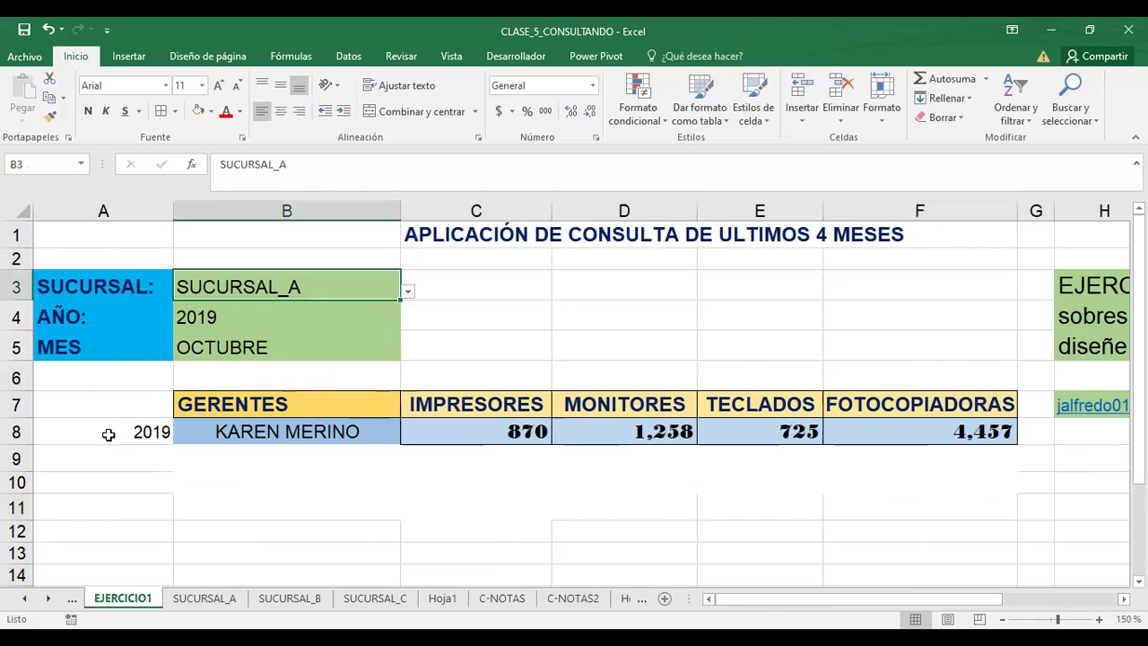
pyautogui.click(443, 286)
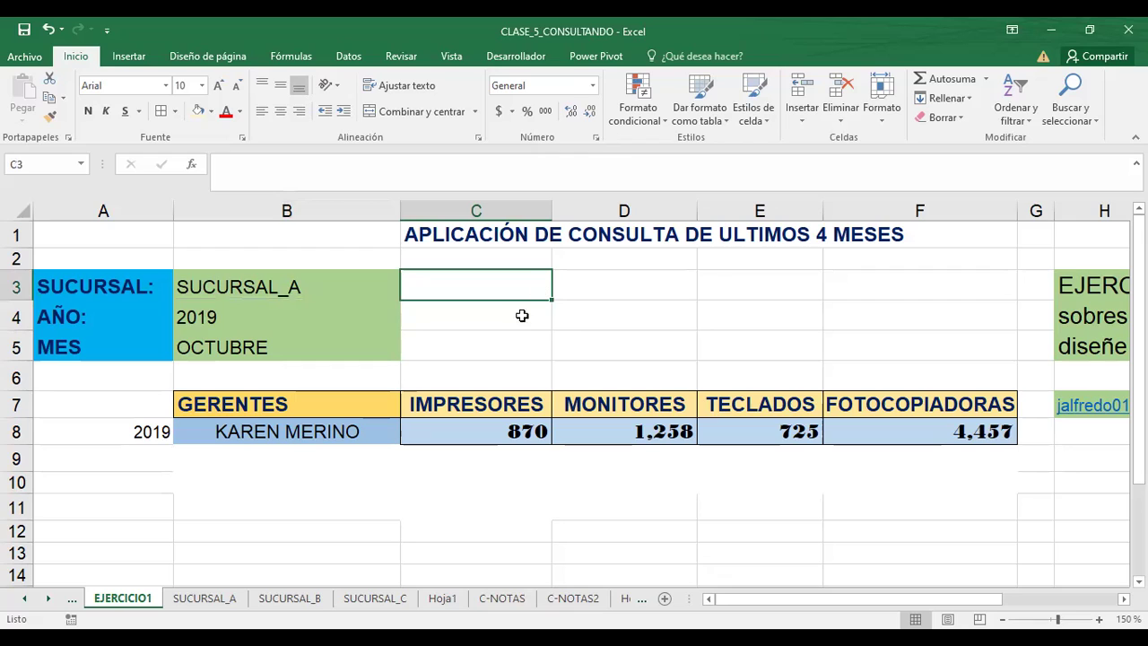
pyautogui.click(511, 333)
pyautogui.click(458, 283)
pyautogui.click(468, 262)
pyautogui.click(457, 303)
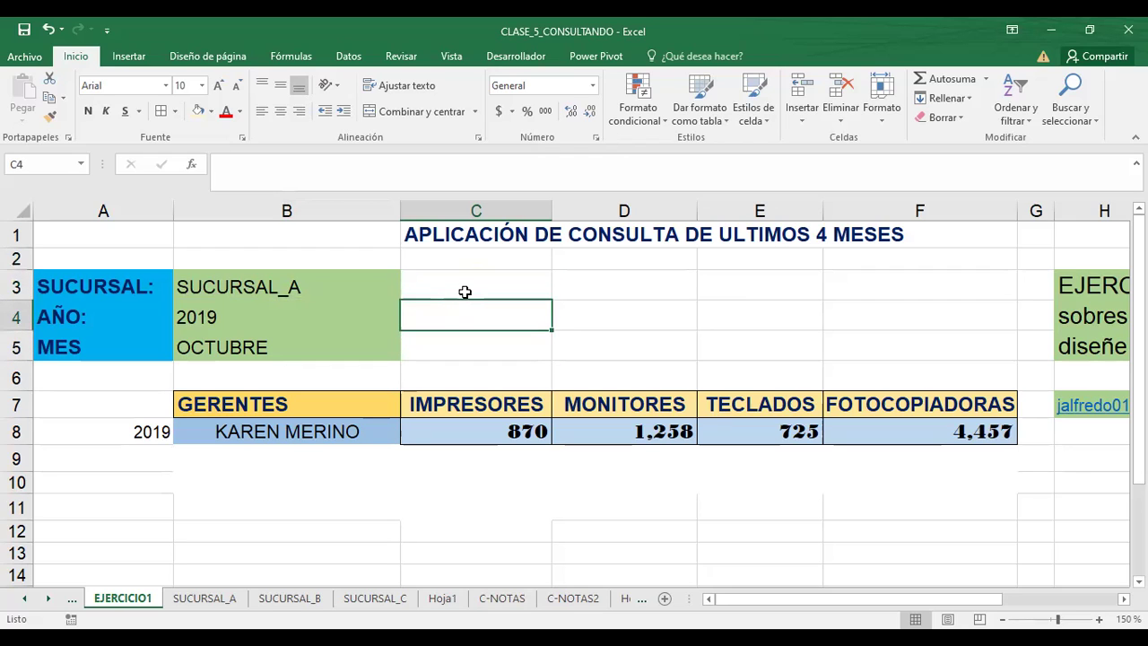
pyautogui.click(464, 291)
pyautogui.click(461, 305)
pyautogui.click(468, 295)
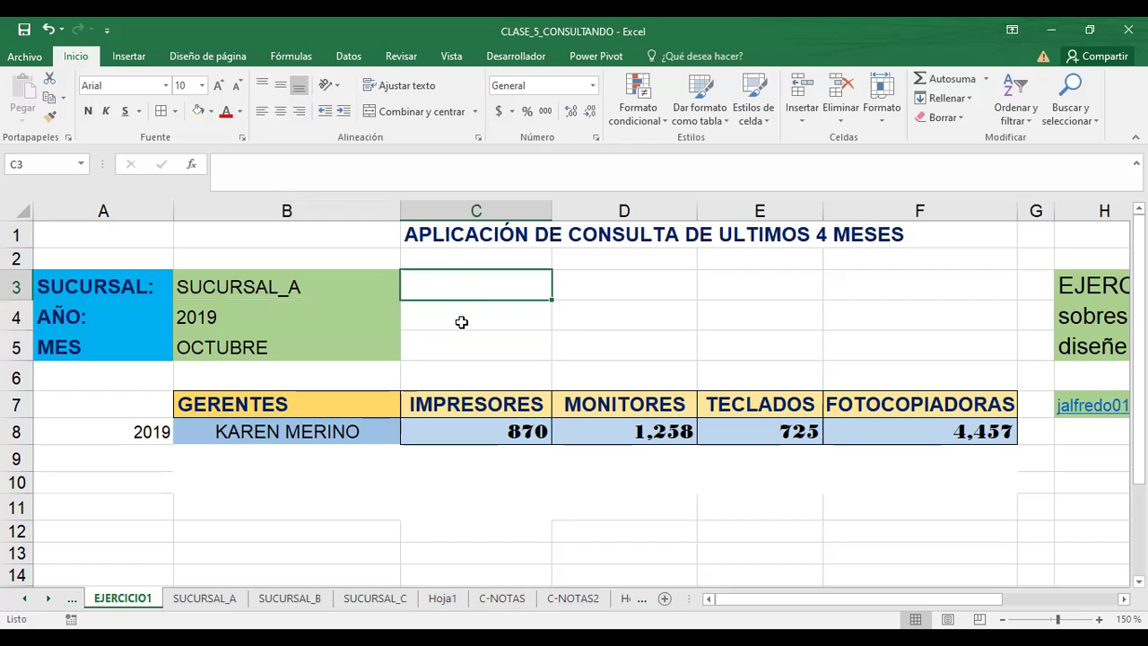
pyautogui.click(461, 318)
pyautogui.click(463, 287)
pyautogui.moveTo(462, 287); pyautogui.dragTo(453, 346)
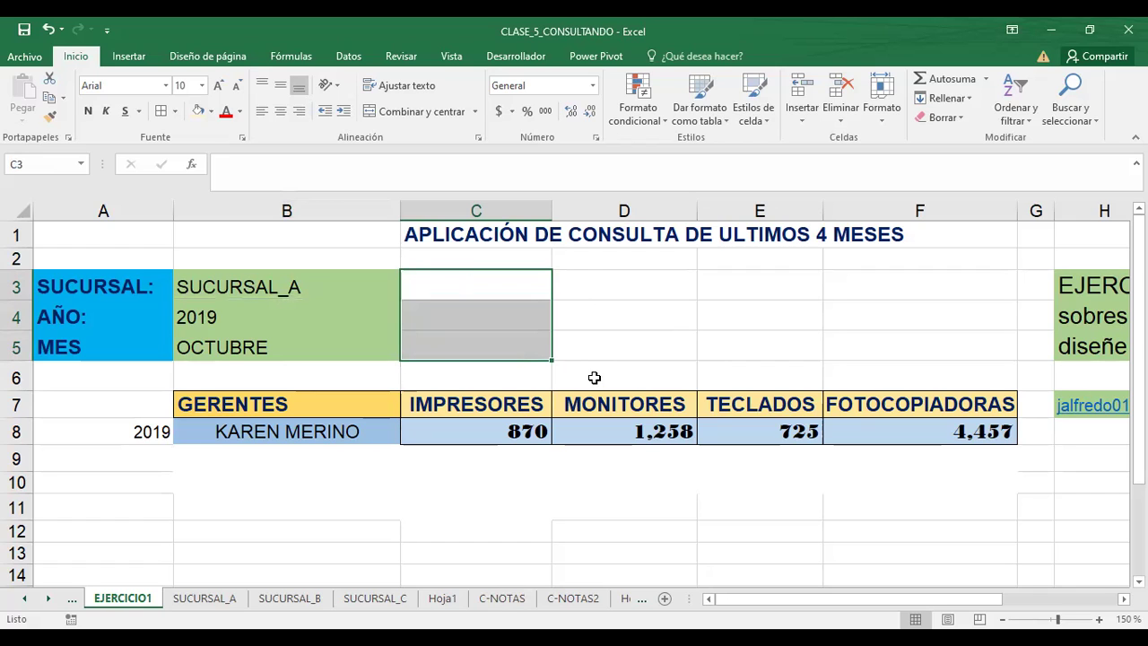
# - Toggle between C-NOTAS and C-NOTAS2, ending on C-NOTAS2 with ESTUDIANTES header B8 selected
pyautogui.click(513, 598)
pyautogui.click(591, 597)
pyautogui.click(507, 601)
pyautogui.click(579, 601)
pyautogui.click(513, 600)
pyautogui.click(578, 599)
pyautogui.click(502, 601)
pyautogui.click(578, 599)
pyautogui.click(507, 601)
pyautogui.click(573, 598)
pyautogui.click(506, 599)
pyautogui.click(581, 598)
pyautogui.click(515, 598)
pyautogui.click(565, 598)
pyautogui.click(527, 601)
pyautogui.click(552, 600)
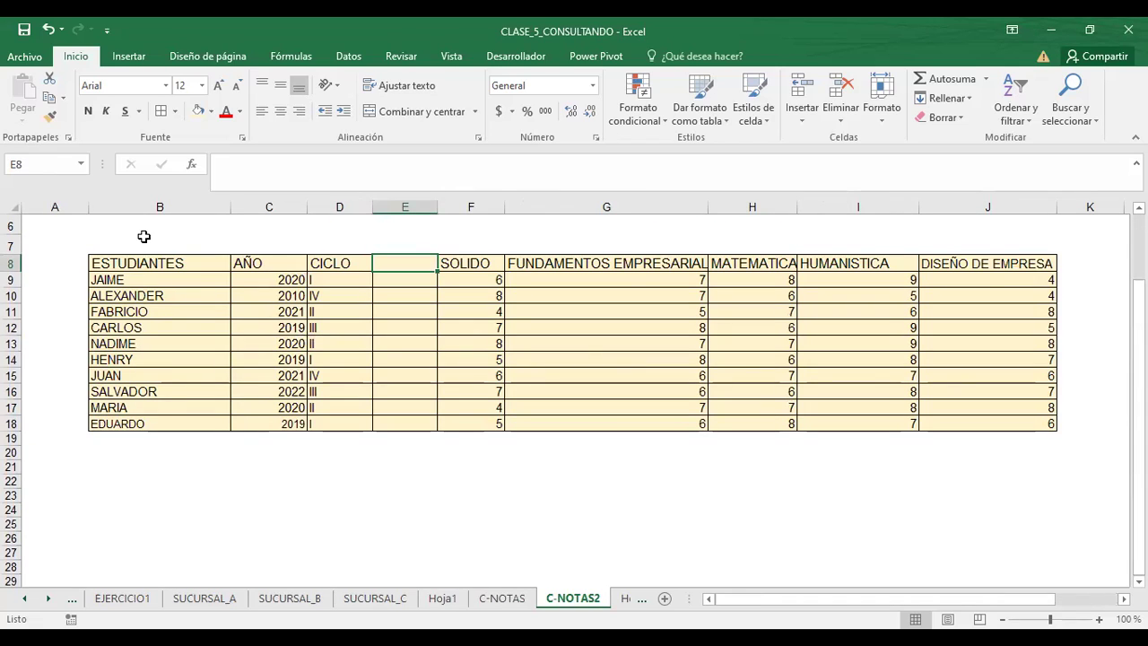
pyautogui.click(109, 266)
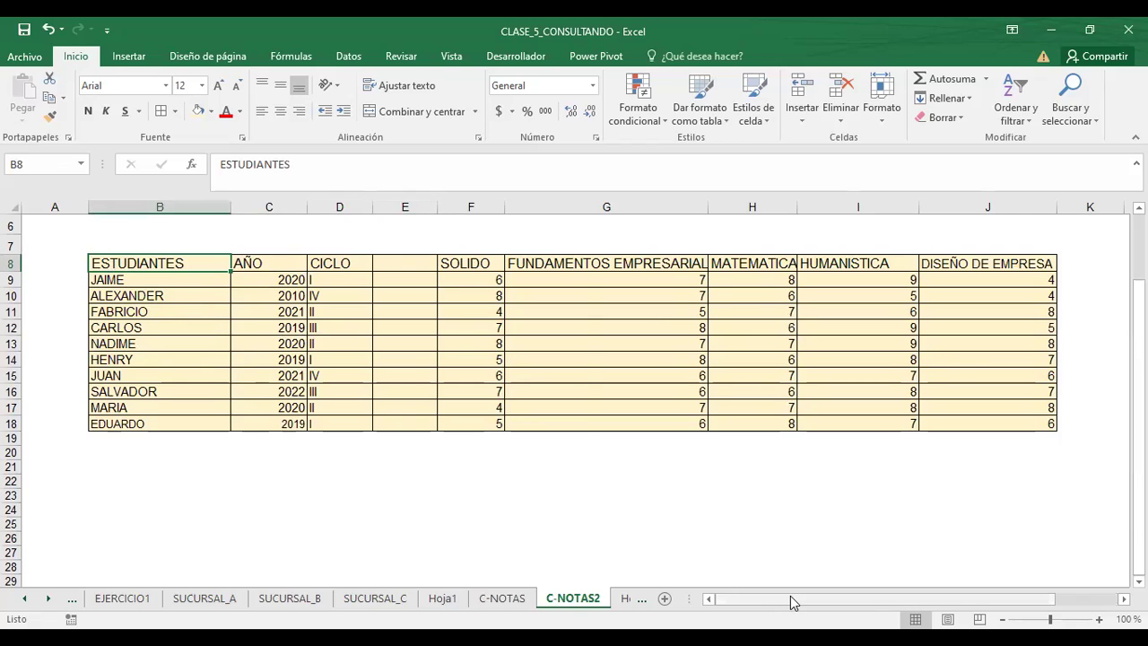
pyautogui.moveTo(790, 597); pyautogui.dragTo(859, 605)
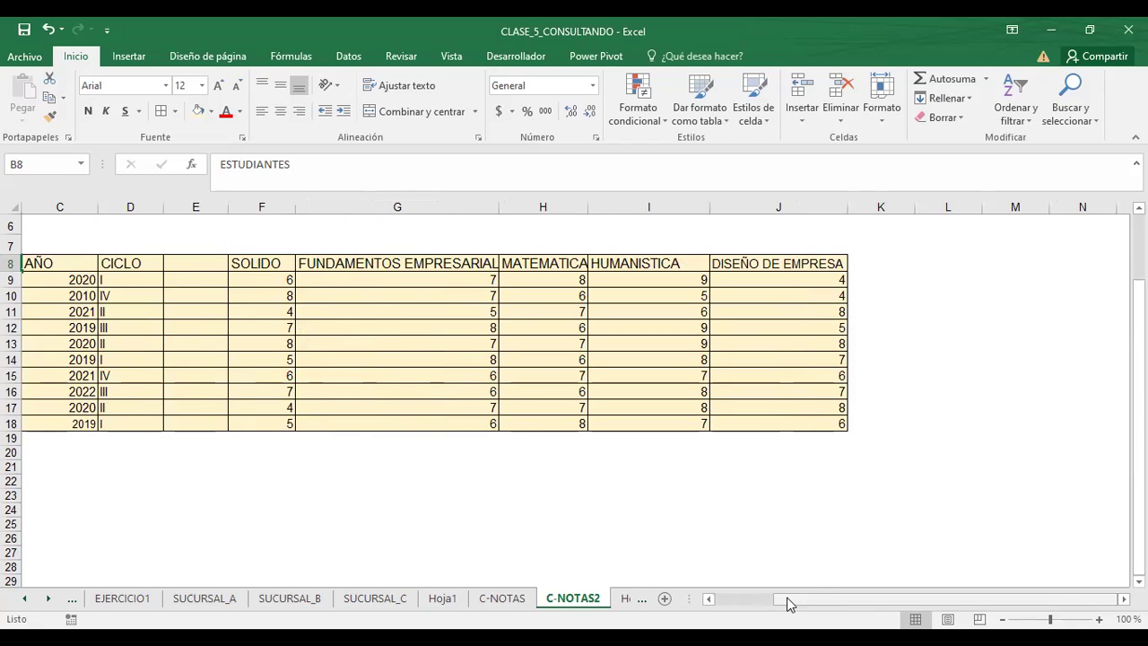
pyautogui.moveTo(789, 603); pyautogui.dragTo(730, 607)
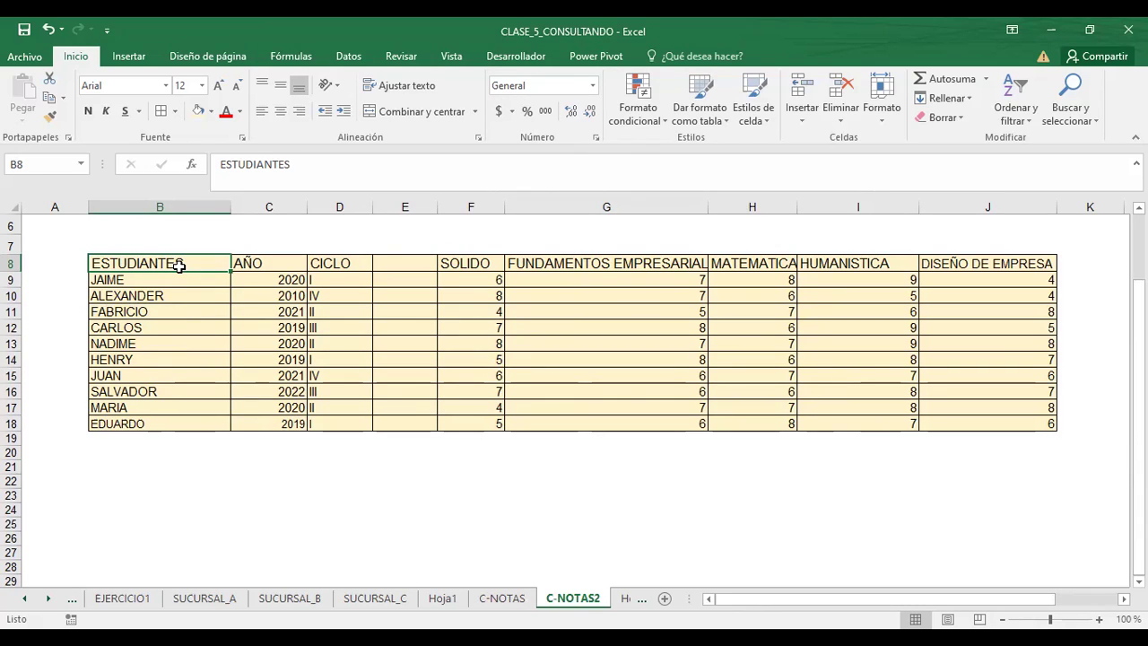
pyautogui.moveTo(180, 266)
pyautogui.mouseDown()
pyautogui.moveTo(917, 257)
pyautogui.moveTo(986, 281)
pyautogui.mouseUp()
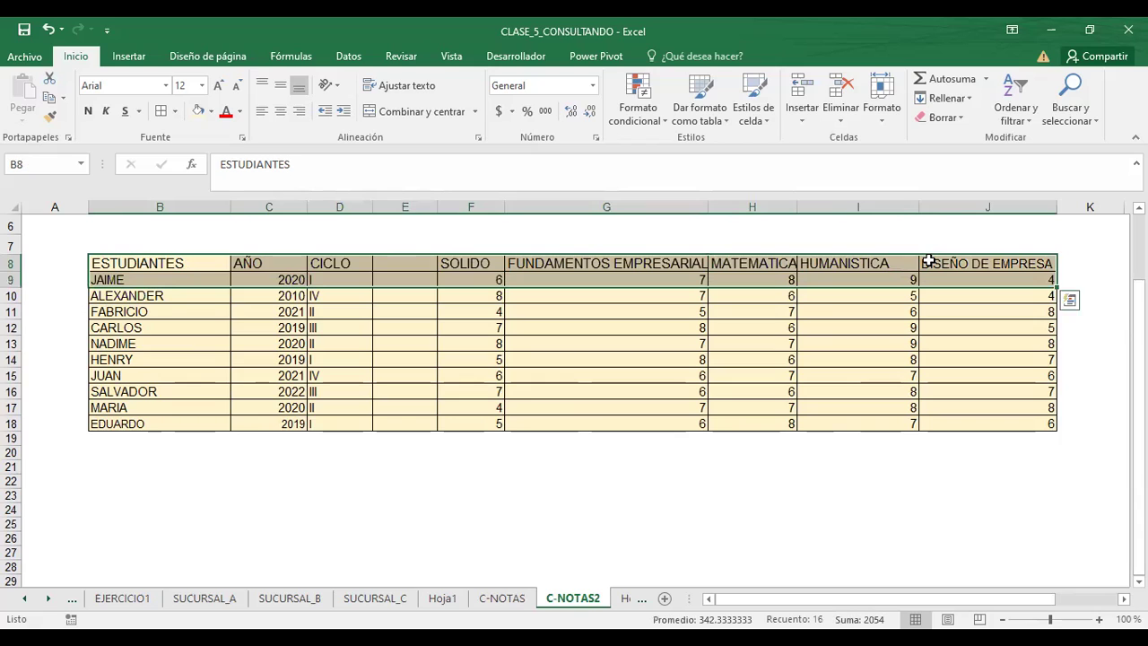
pyautogui.moveTo(786, 600); pyautogui.dragTo(872, 592)
pyautogui.click(241, 352)
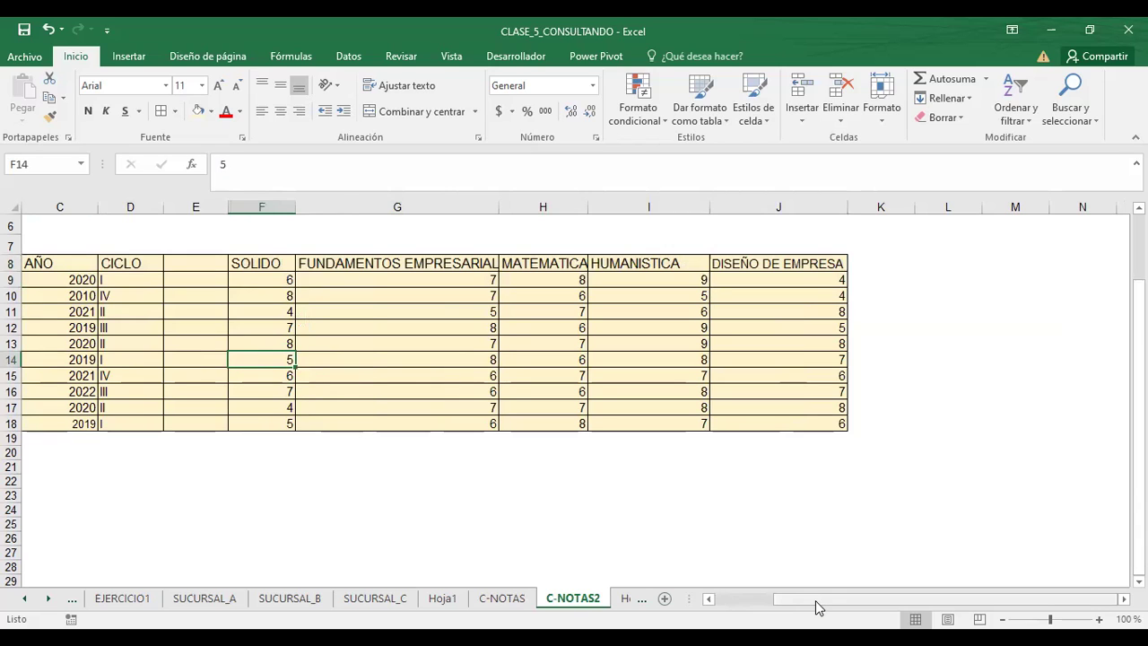
pyautogui.moveTo(818, 607); pyautogui.dragTo(760, 604)
pyautogui.click(157, 265)
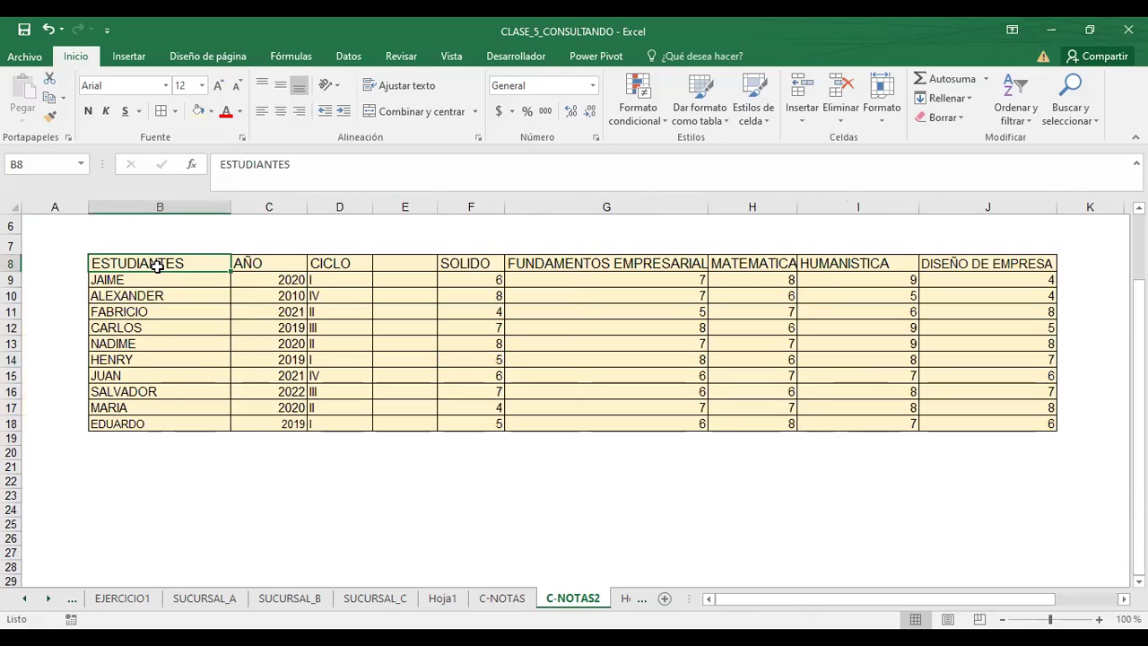
pyautogui.moveTo(157, 265); pyautogui.dragTo(537, 411)
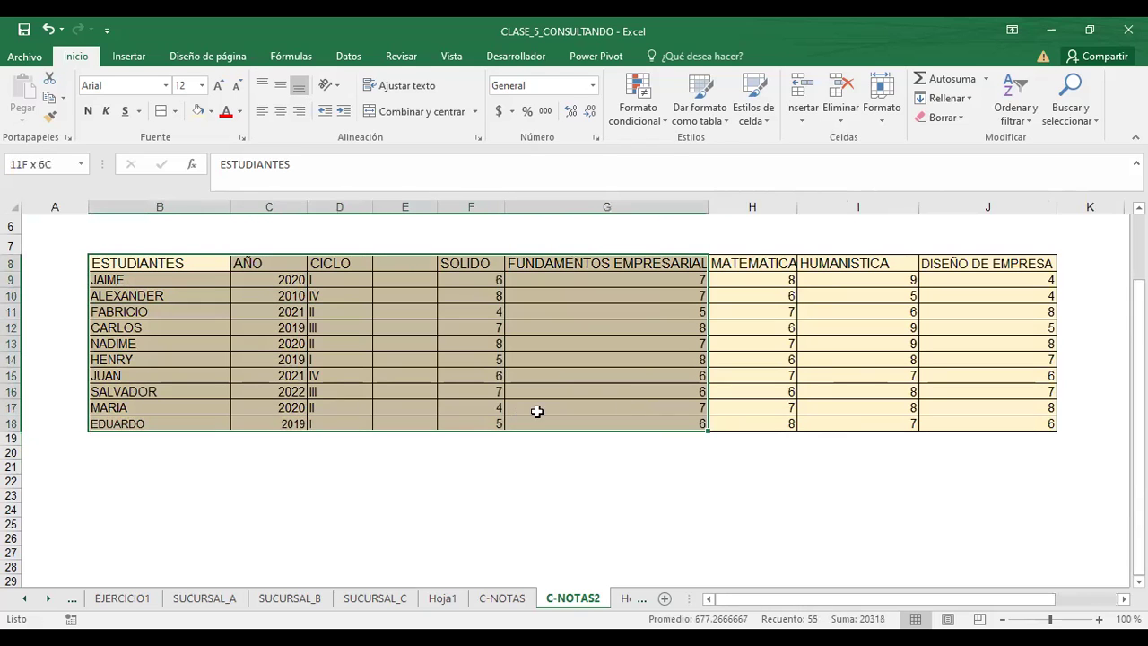
pyautogui.moveTo(536, 411); pyautogui.dragTo(811, 434)
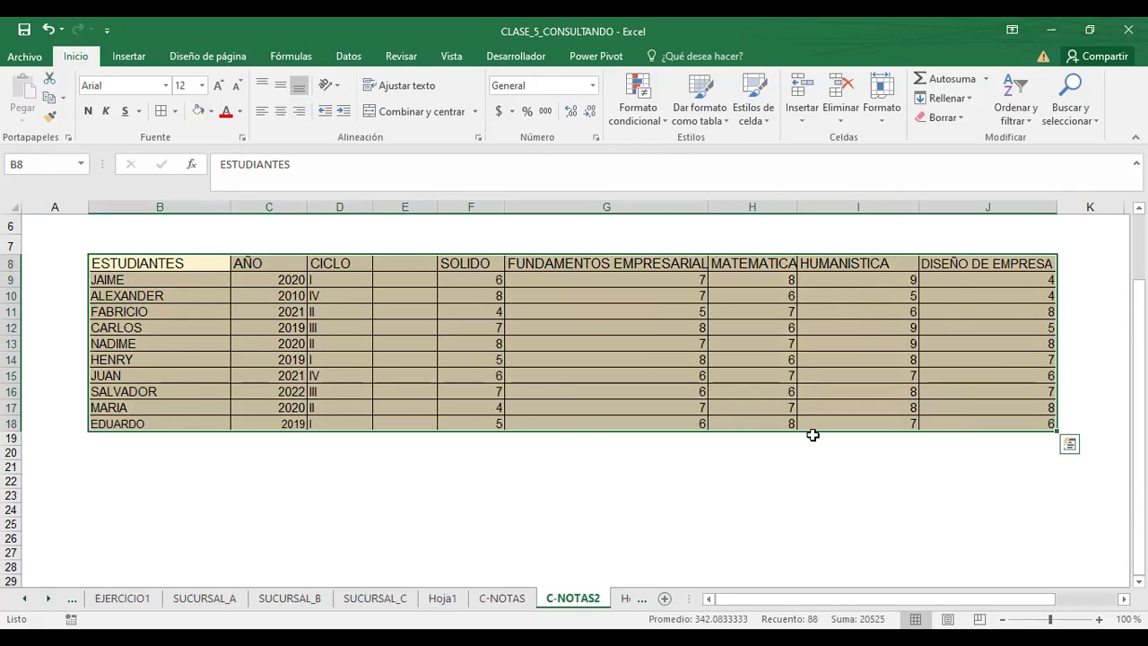
pyautogui.click(154, 328)
pyautogui.click(141, 266)
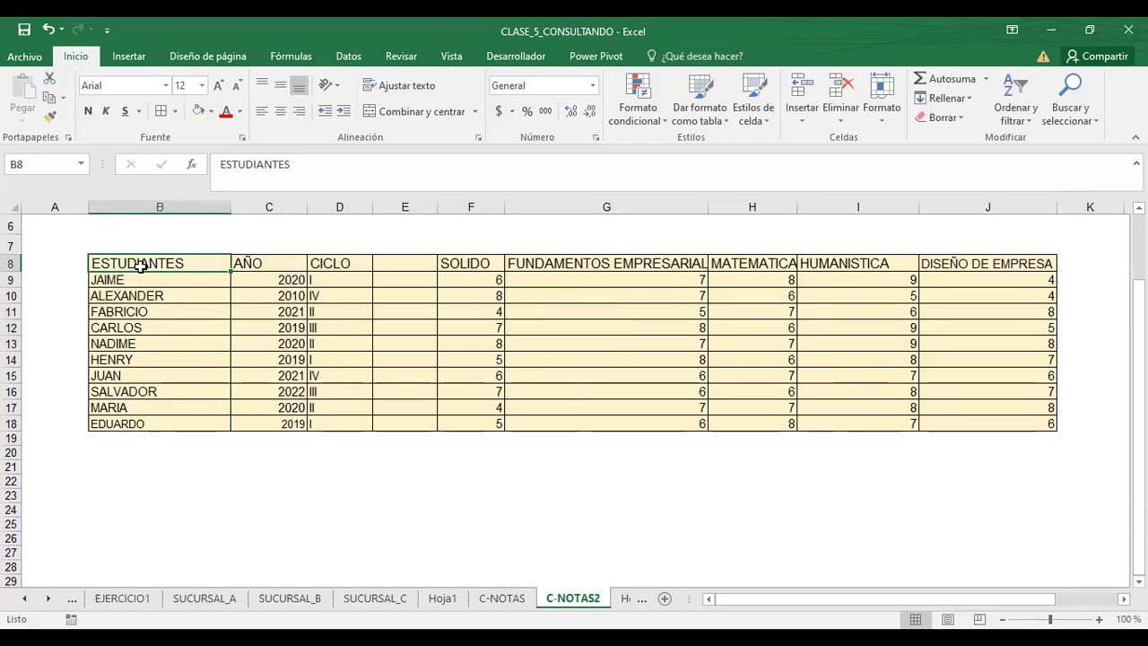
pyautogui.click(246, 262)
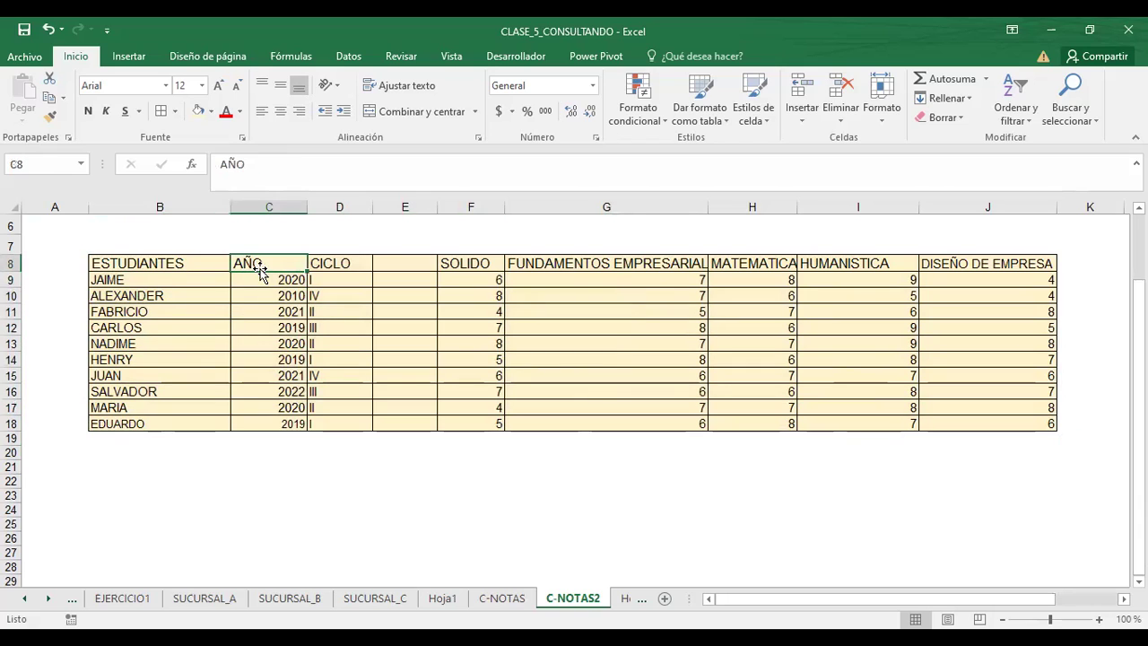
pyautogui.click(148, 277)
pyautogui.click(157, 258)
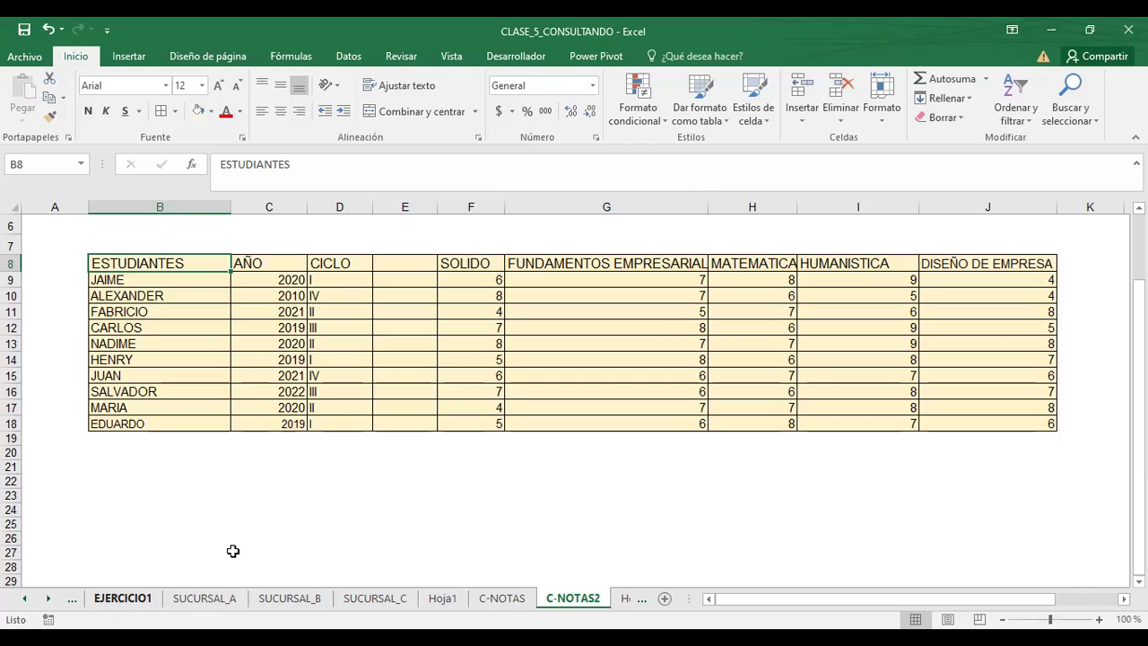
pyautogui.click(333, 281)
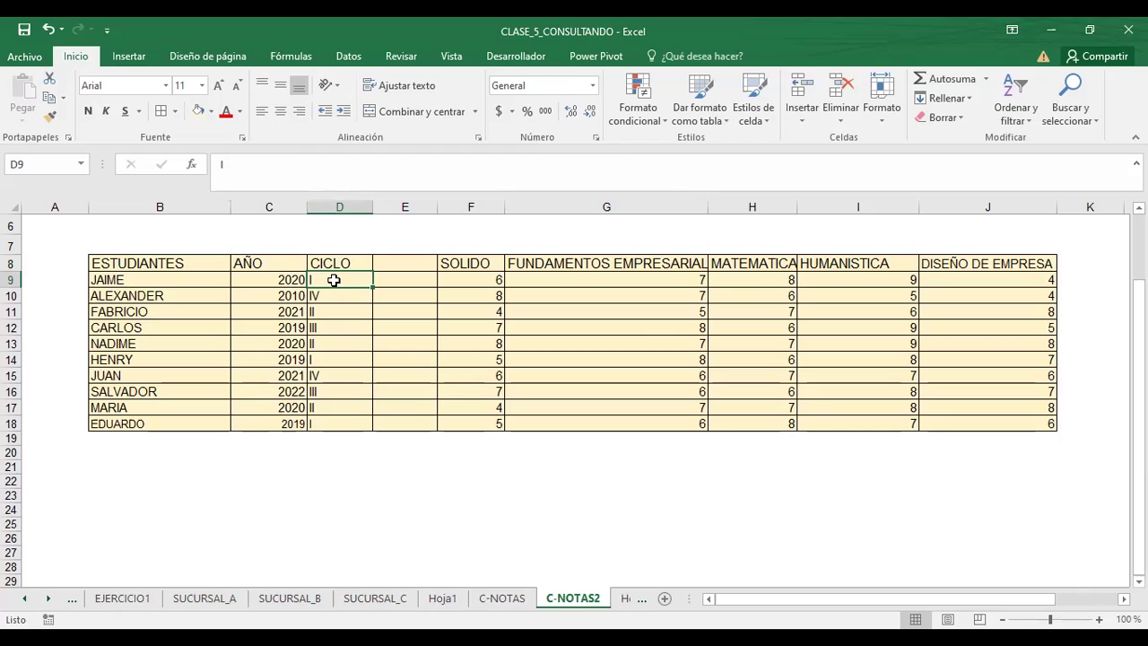
# - Change JAIME's cycle in D9 to I-2020, correcting the mistyped year
pyautogui.doubleClick(333, 281)
pyautogui.write('-')
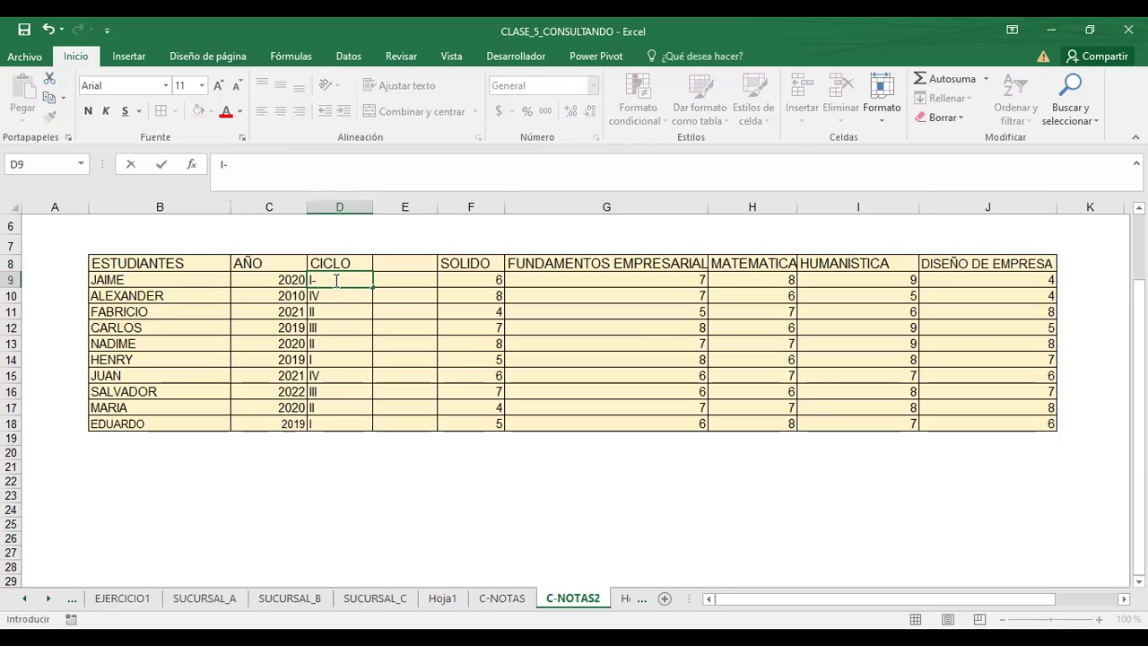
pyautogui.write('22')
pyautogui.press('BackSpace')
pyautogui.write('020')
pyautogui.press('Return')
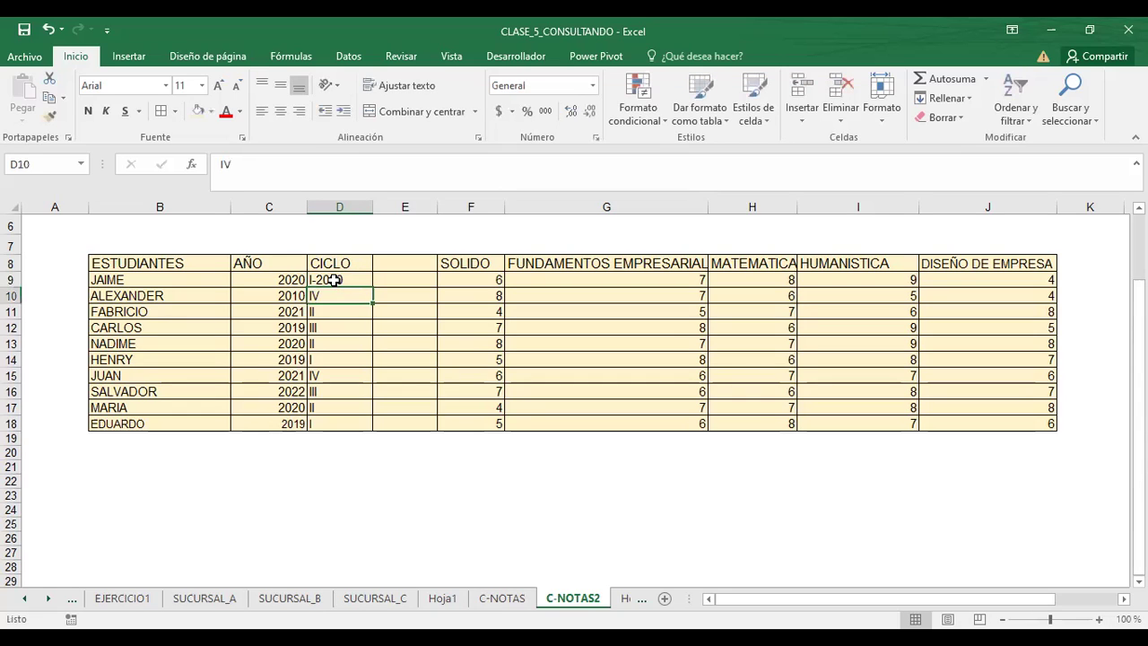
# - Verify the I-2020 value in D9 and step through the CICLO column cells
pyautogui.click(333, 280)
pyautogui.press('Return')
pyautogui.click(333, 280)
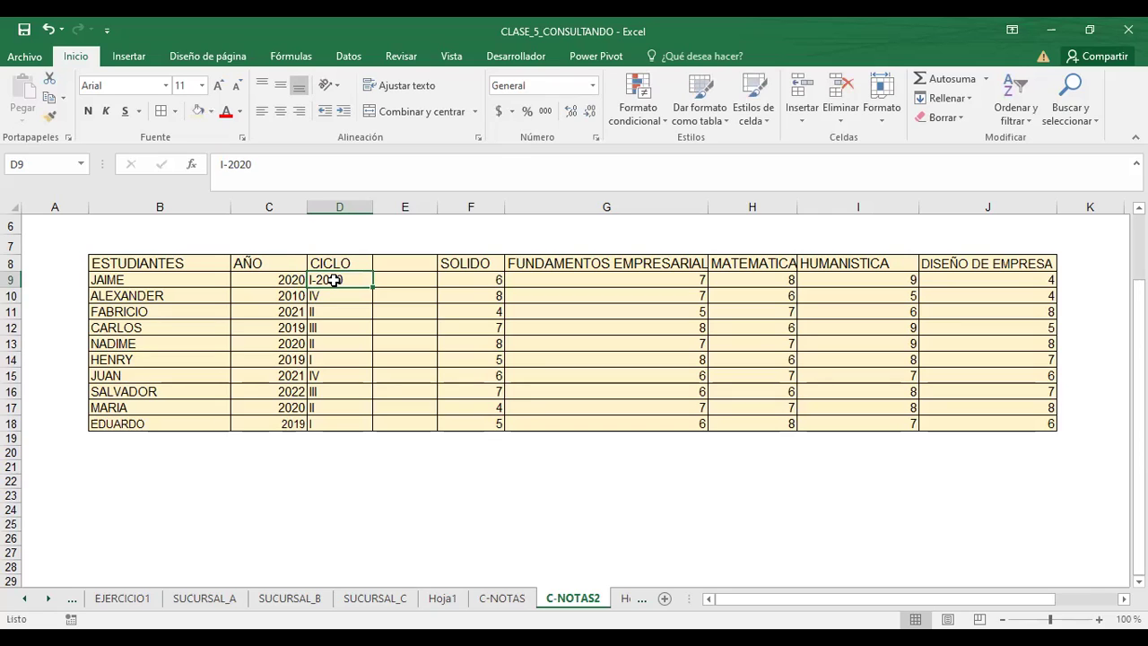
pyautogui.press('Left')
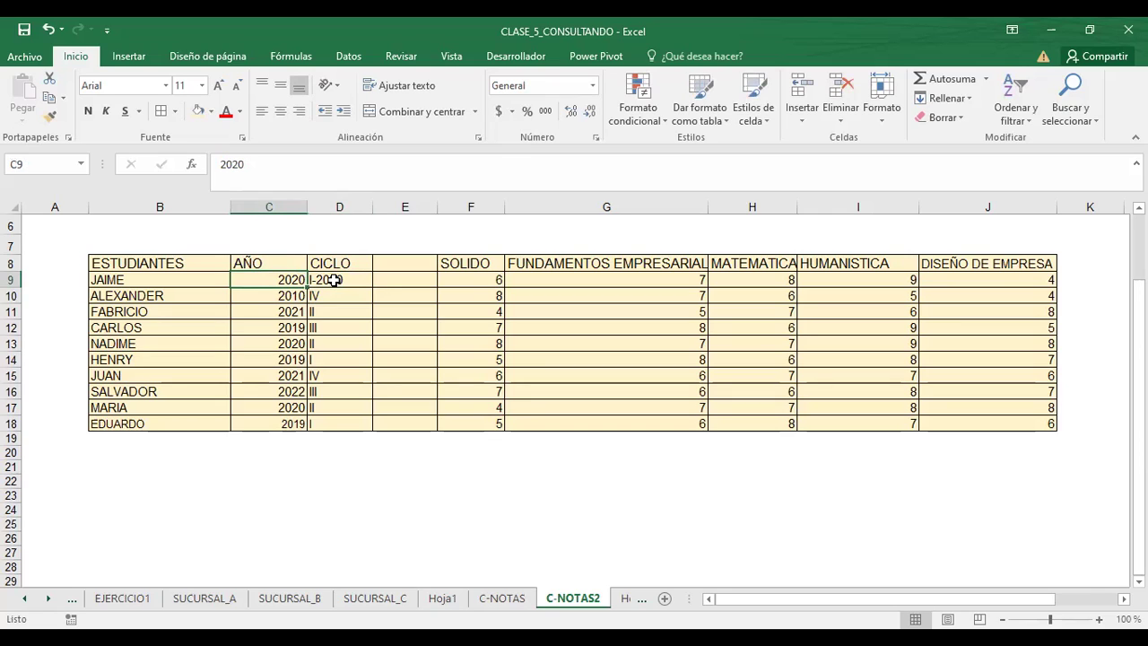
pyautogui.click(334, 280)
pyautogui.press('Down')
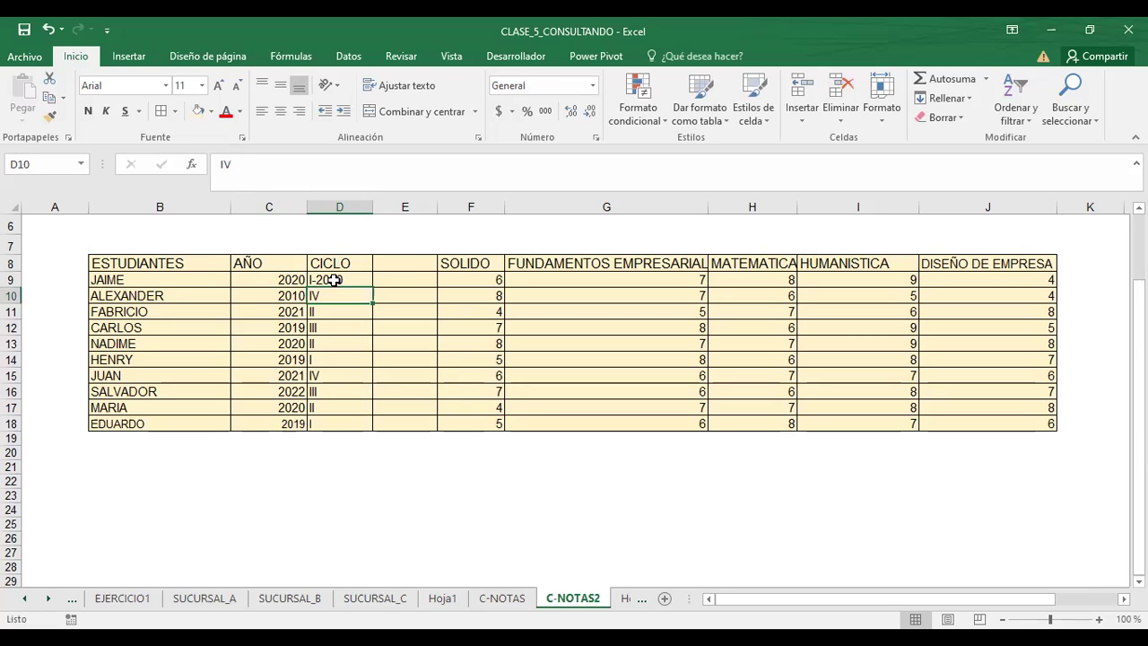
pyautogui.click(334, 281)
pyautogui.press('Down')
pyautogui.press('Up')
pyautogui.press('Up')
pyautogui.press('Down')
pyautogui.press('Up')
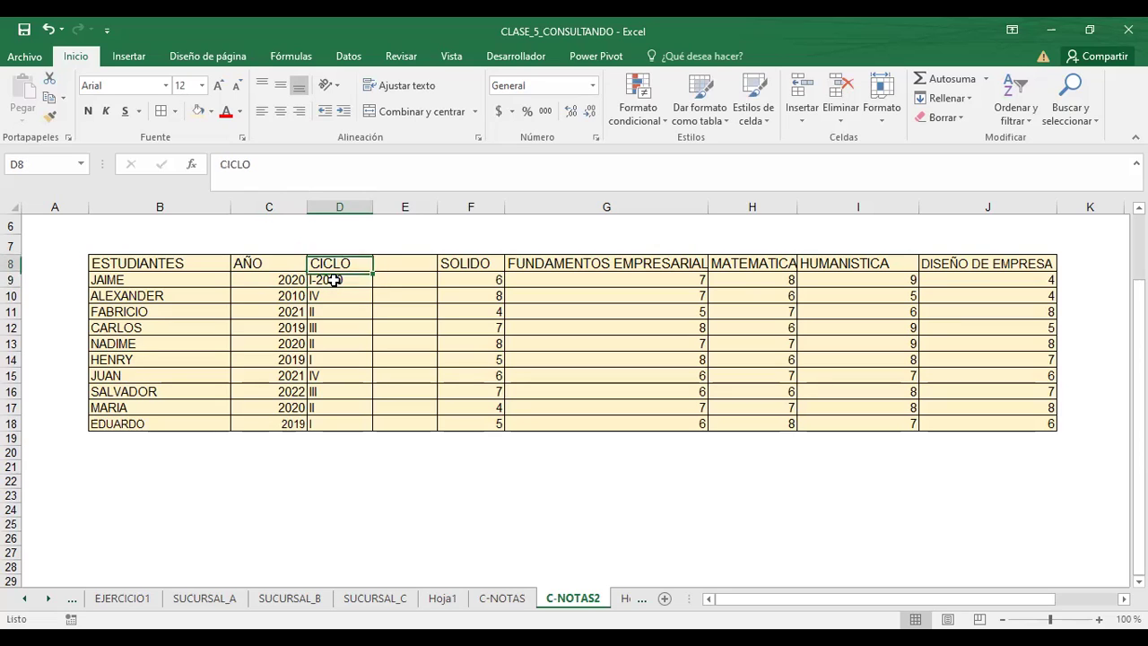
pyautogui.press('Down')
pyautogui.press('Down')
pyautogui.press('Up')
pyautogui.press('Up')
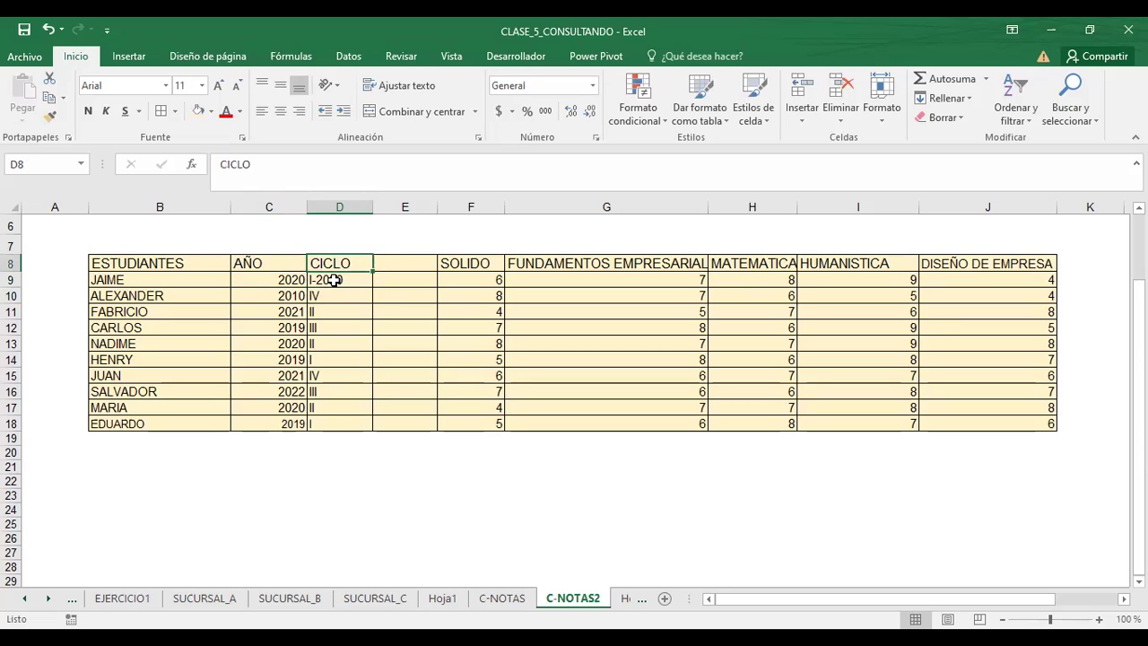
pyautogui.press('Down')
pyautogui.press('Up')
pyautogui.press('Down')
pyautogui.press('Up')
pyautogui.press('Down')
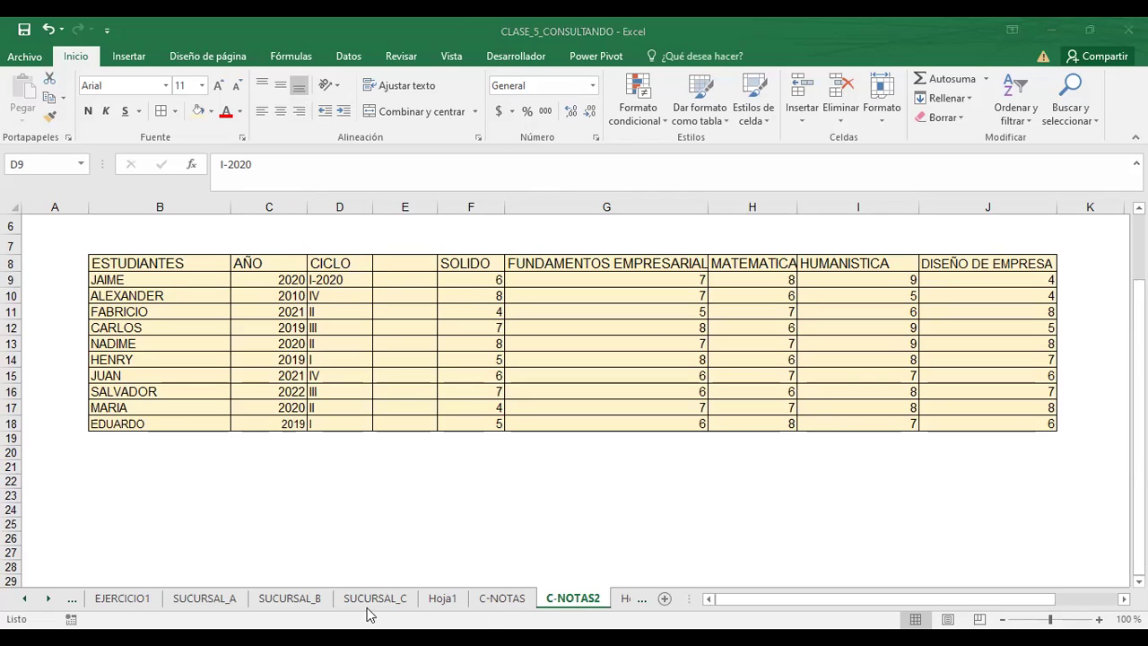
# - Browse the Hoja1, C-NOTAS, SUCURSAL_C and EJERCICIO1 sheets
pyautogui.click(440, 598)
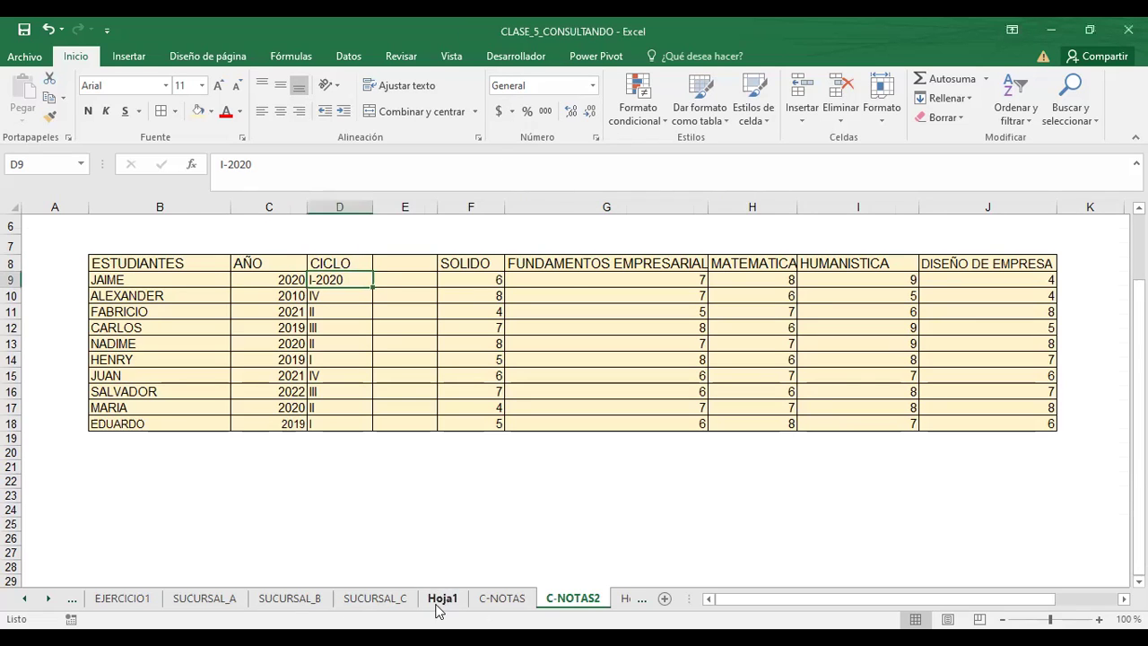
pyautogui.click(519, 599)
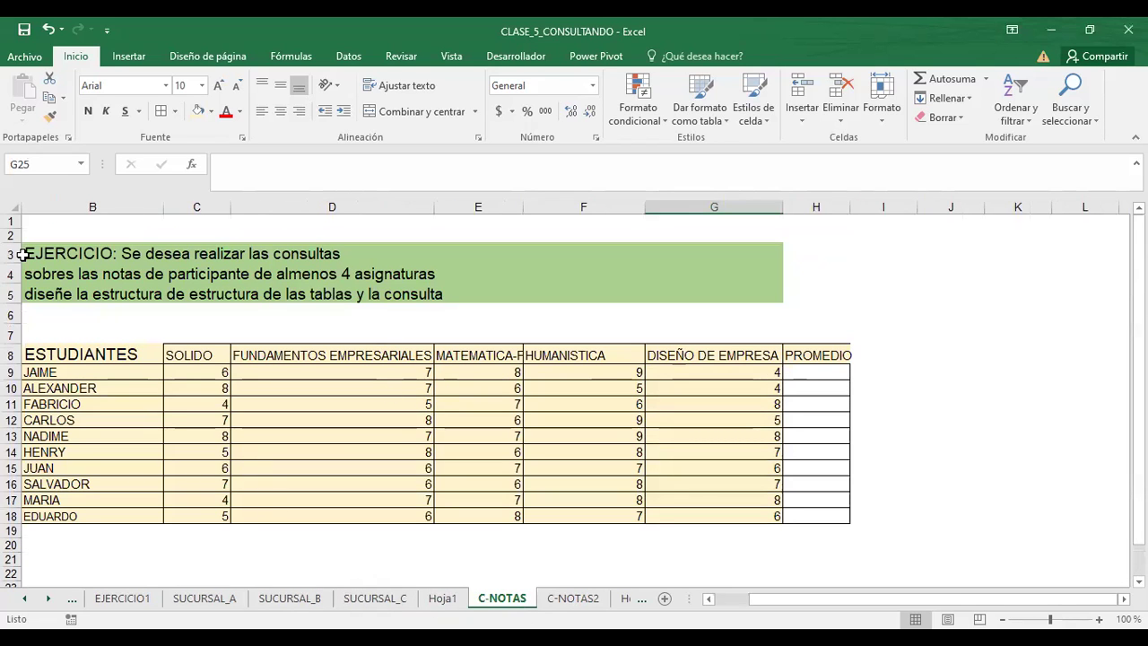
pyautogui.moveTo(758, 598); pyautogui.dragTo(724, 598)
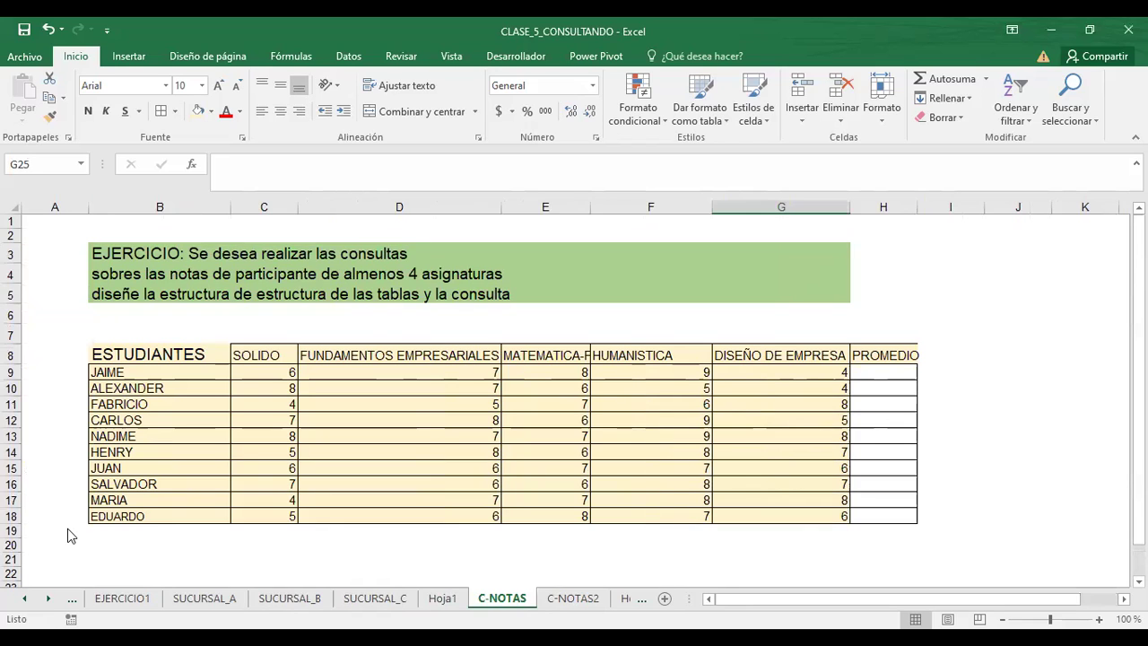
pyautogui.click(442, 598)
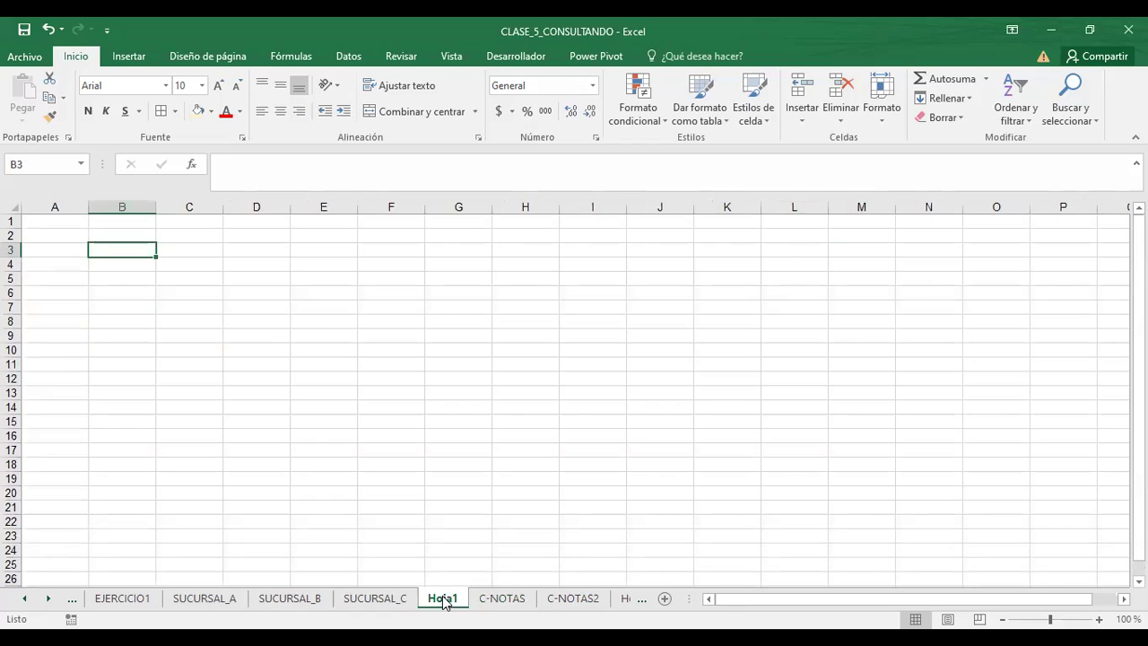
pyautogui.click(354, 600)
pyautogui.click(130, 603)
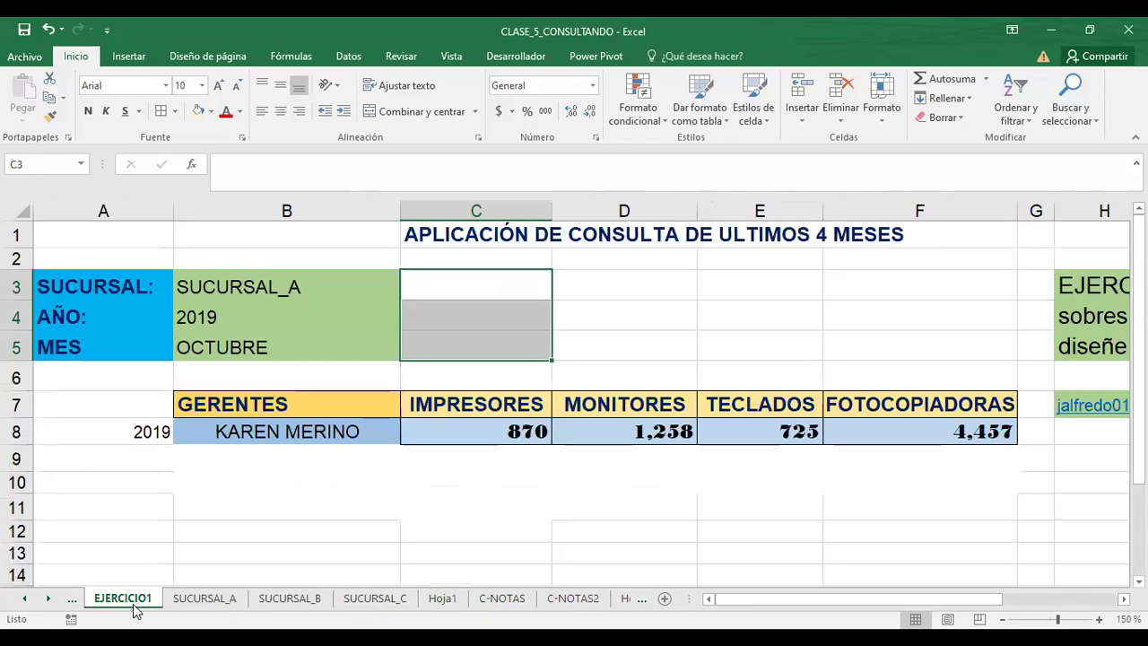
# - Insert a new blank sheet Hoja2, then visit C-NOTAS2, C-NOTAS and Hoja1
pyautogui.click(653, 598)
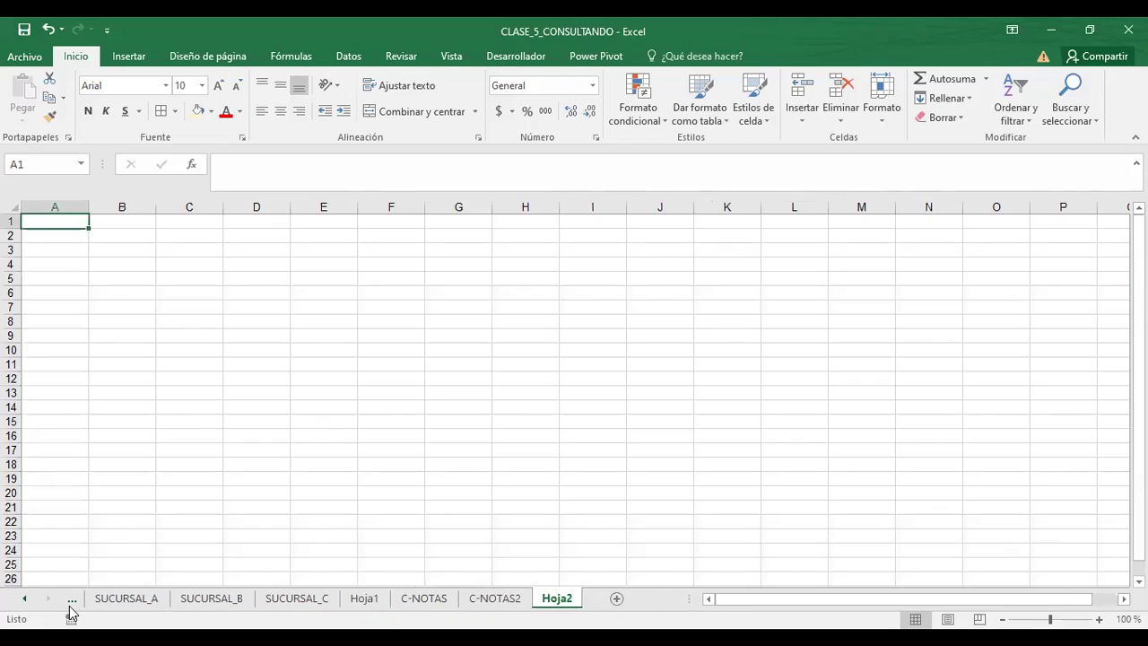
pyautogui.click(508, 607)
pyautogui.click(426, 607)
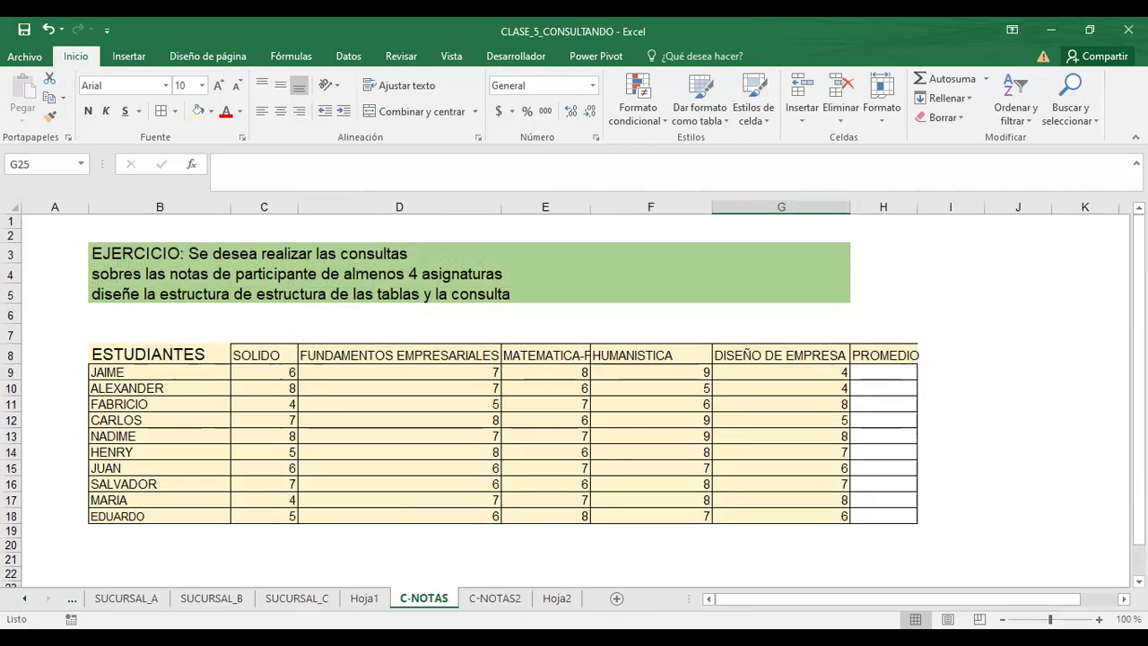
pyautogui.click(364, 607)
# - Enter the instructor's e-mail address in cell E7 of the C-NOTAS sheet
pyautogui.click(425, 599)
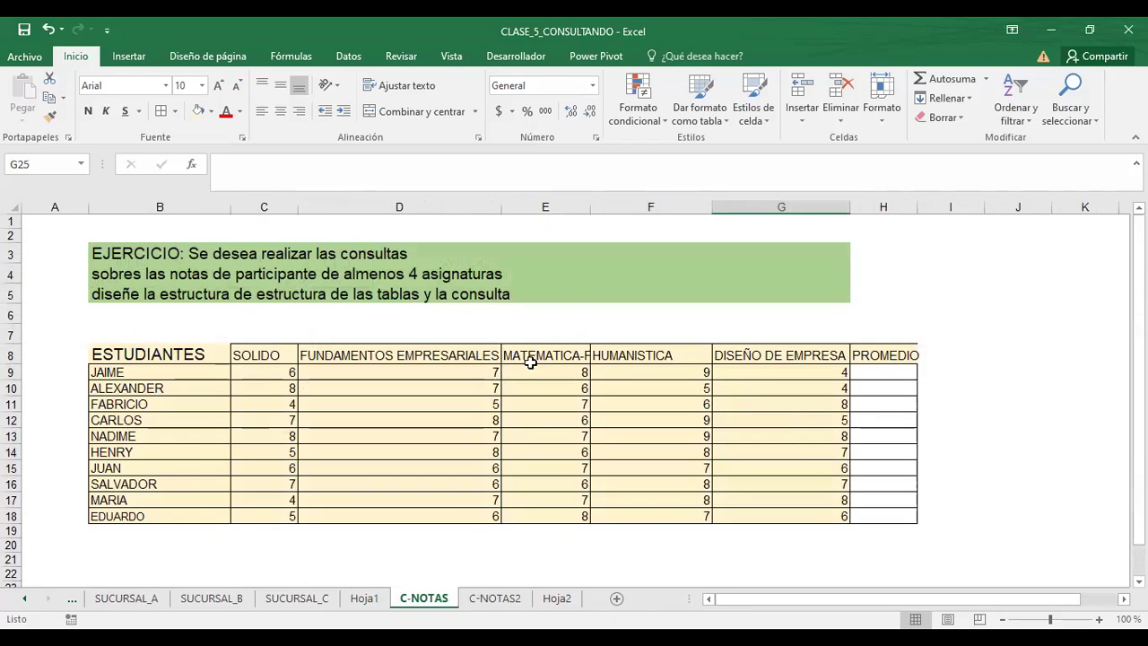
pyautogui.click(541, 329)
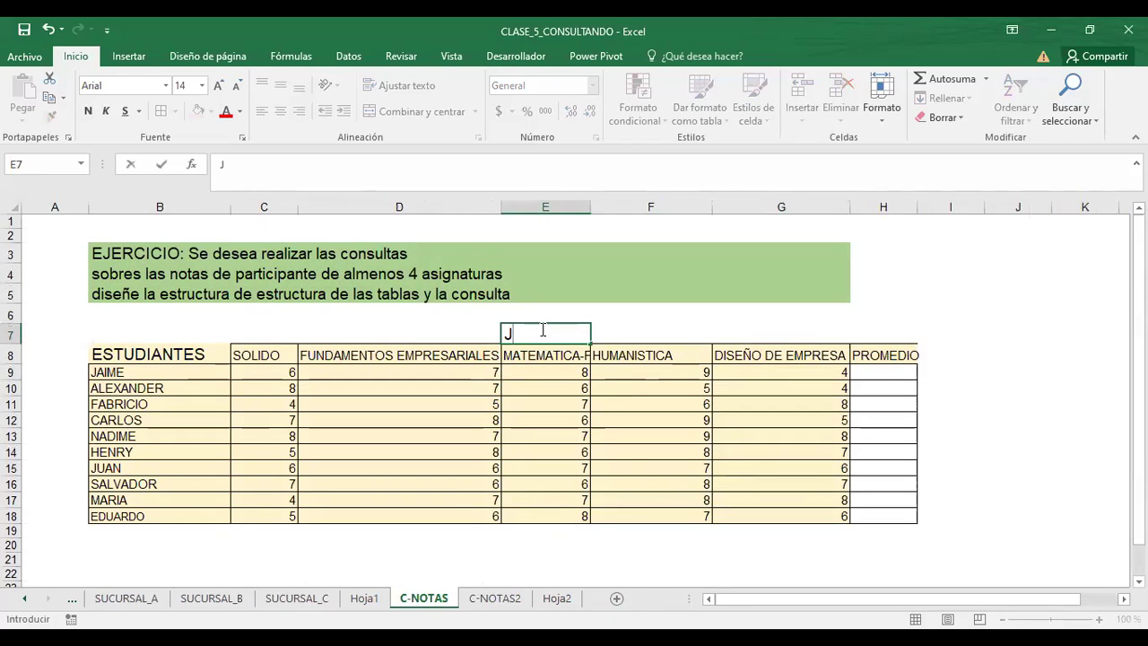
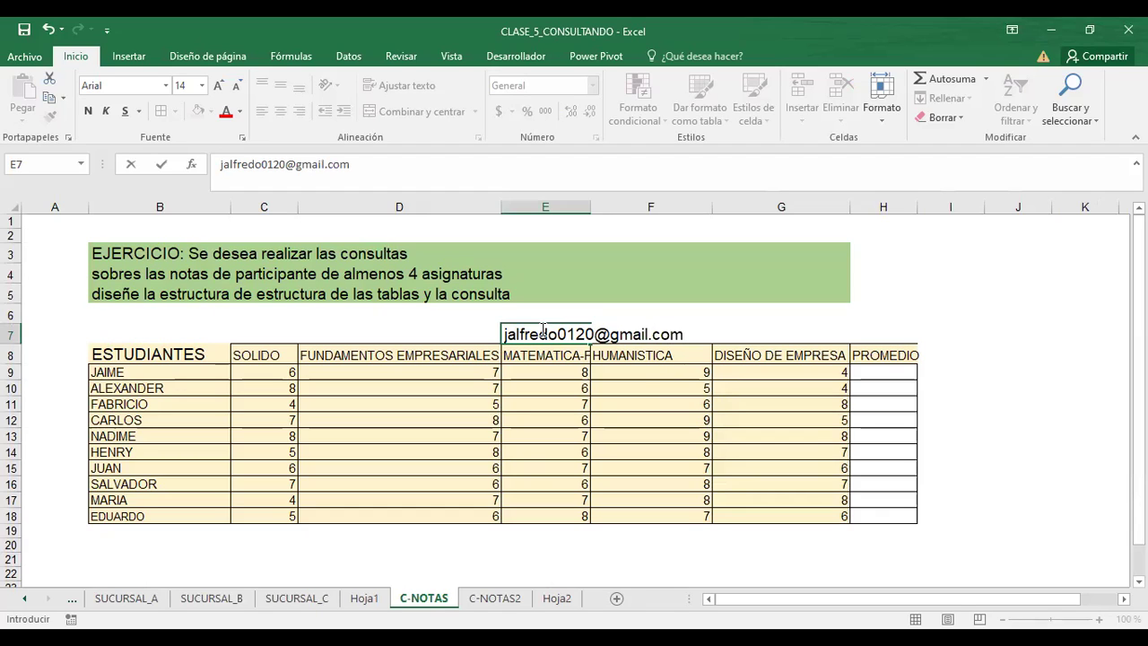
pyautogui.press('Return')
# - Enter the instructor's phone number in G7, fixing a mistyped digit
pyautogui.press('Up')
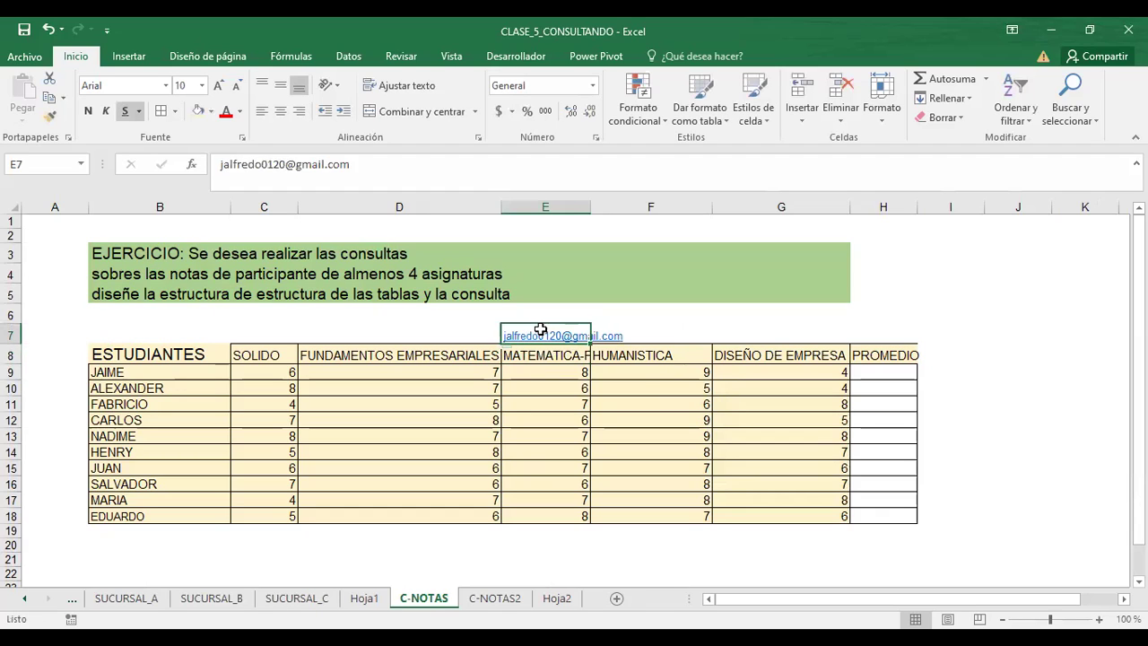
pyautogui.press('Right')
pyautogui.press('Right')
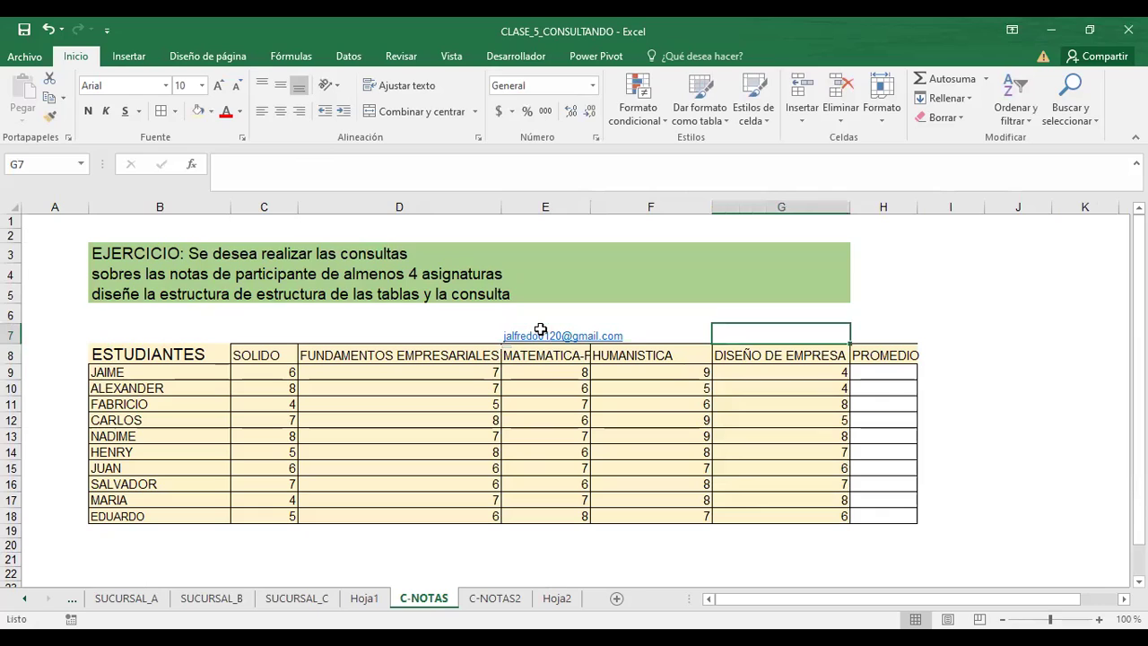
pyautogui.write('739670')
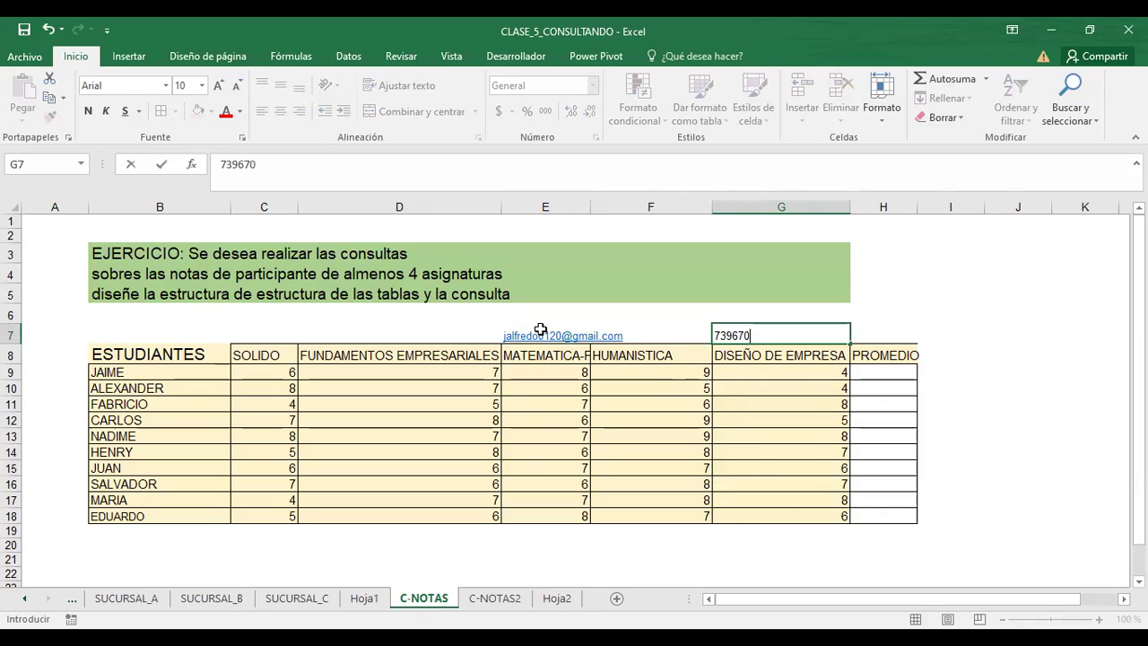
pyautogui.press('BackSpace')
pyautogui.write('934')
pyautogui.click(381, 329)
# - Enlarge the e-mail and phone cells E7:G7 to font size 12
pyautogui.click(538, 330)
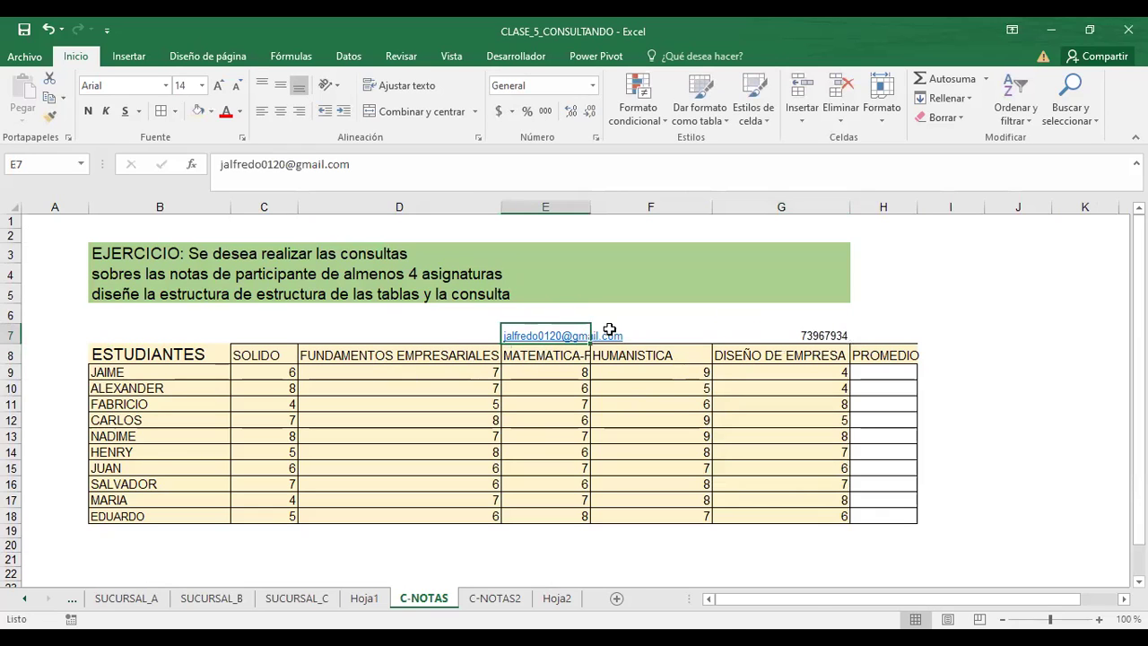
pyautogui.moveTo(609, 330); pyautogui.dragTo(807, 334)
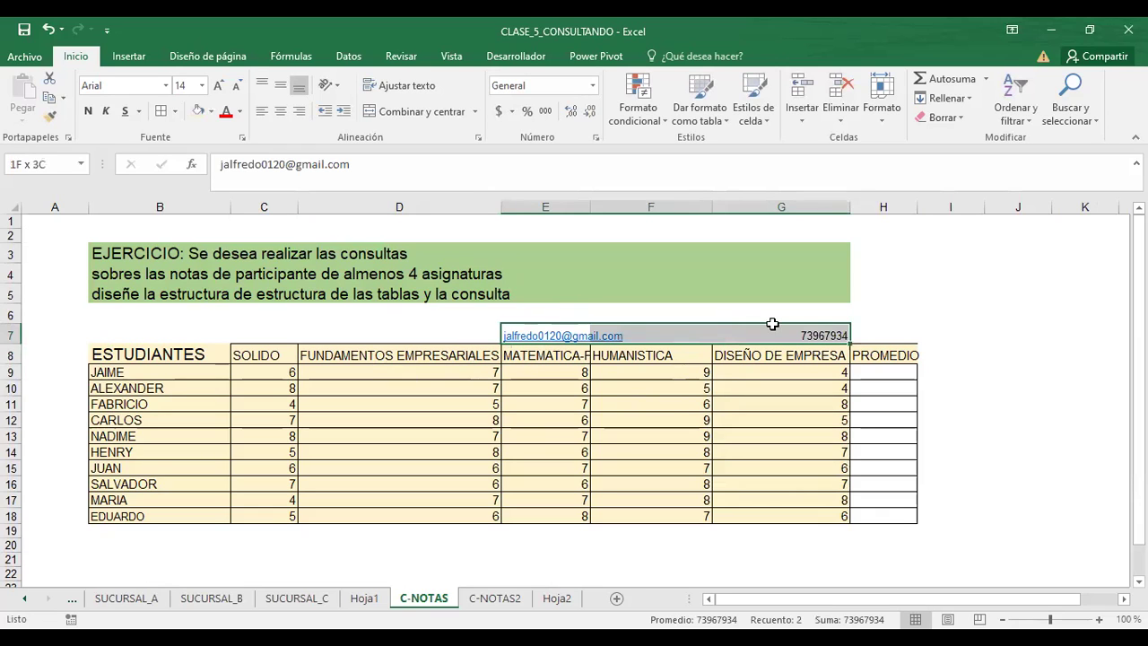
pyautogui.click(218, 87)
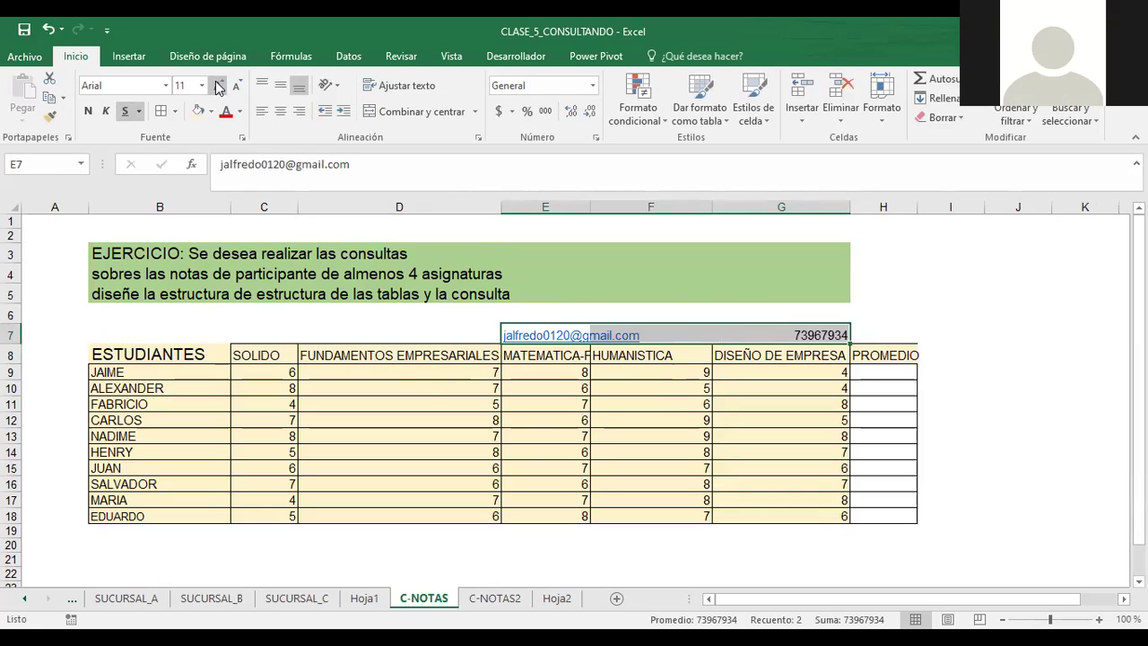
pyautogui.click(218, 87)
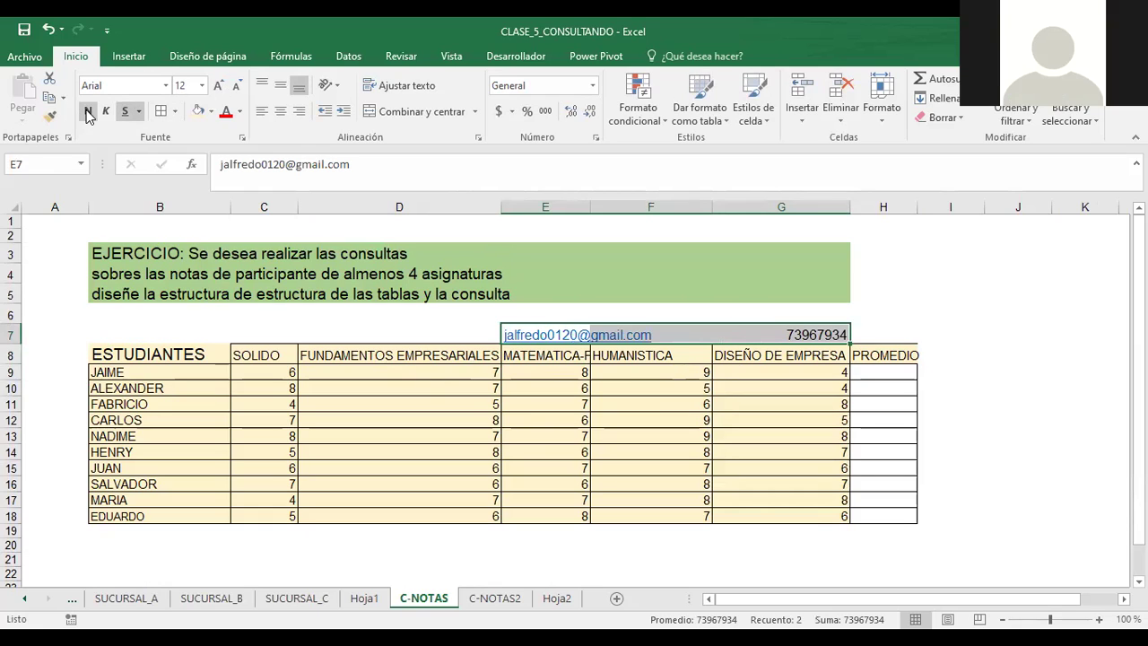
pyautogui.click(406, 336)
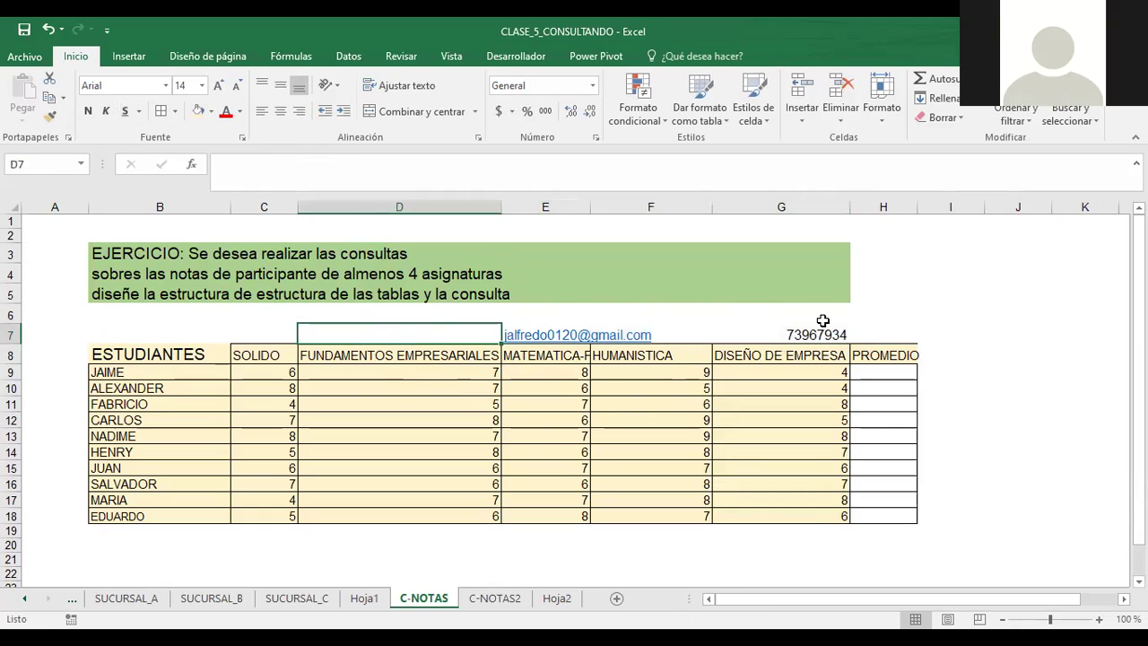
pyautogui.click(764, 336)
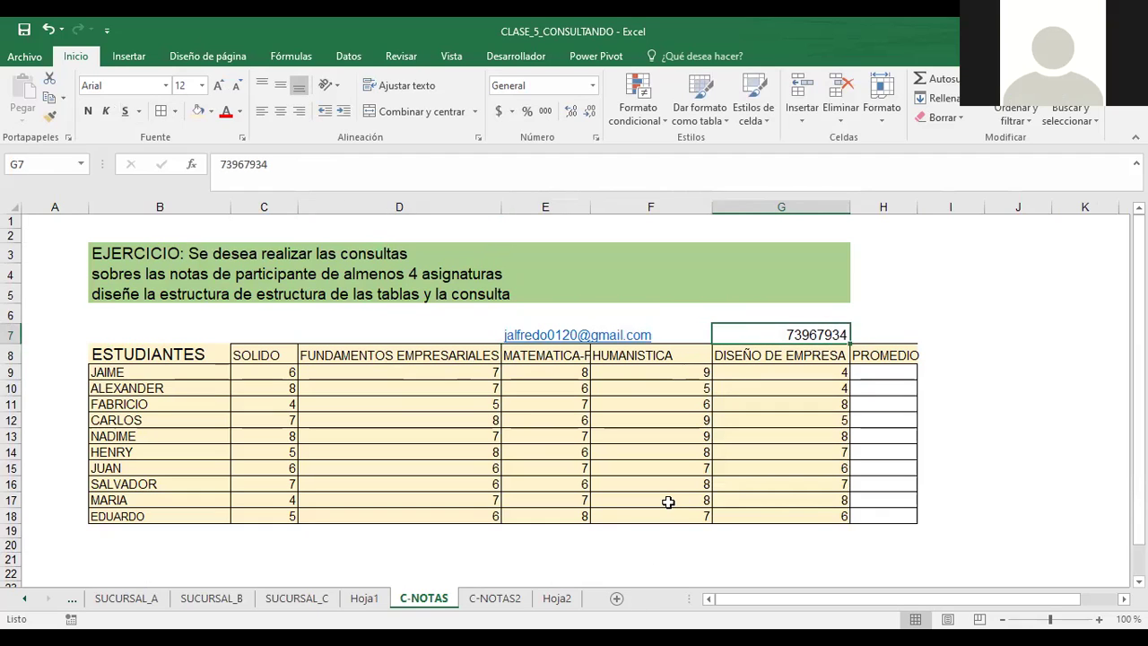